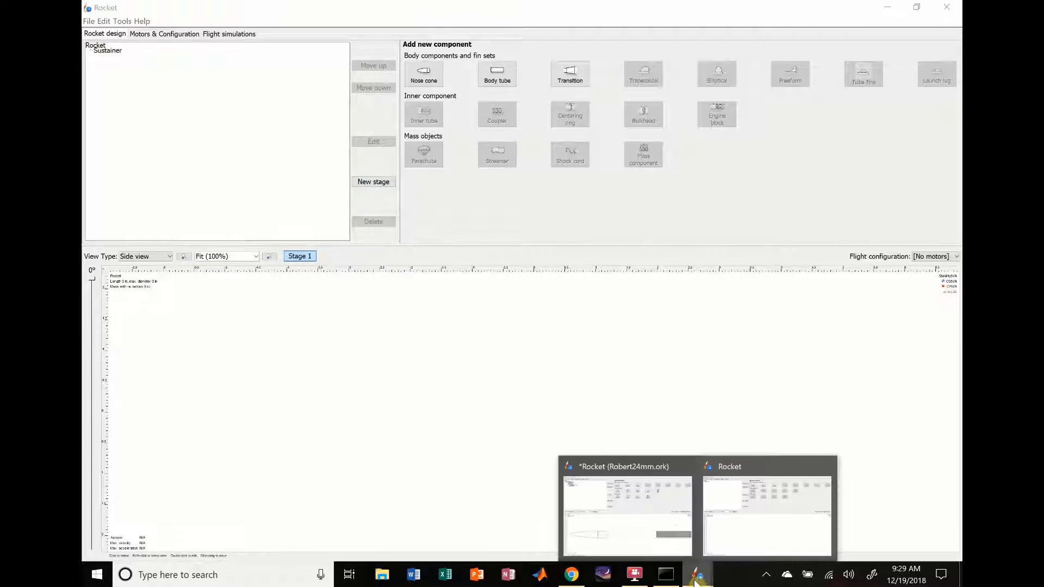
Step: Close the other open rocket design without saving its changes, keeping the empty new design open
left_click(685, 471)
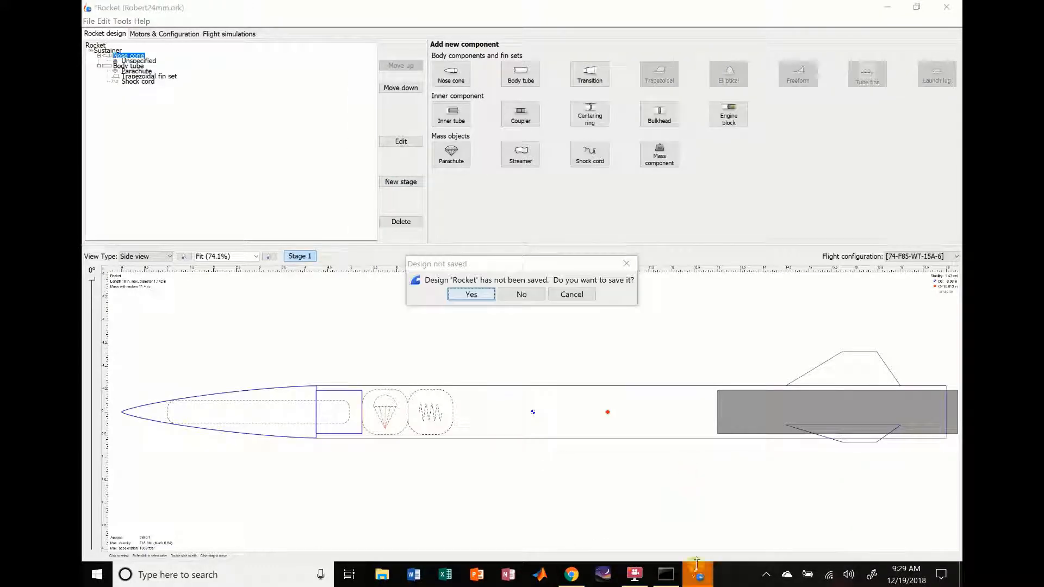
left_click(528, 294)
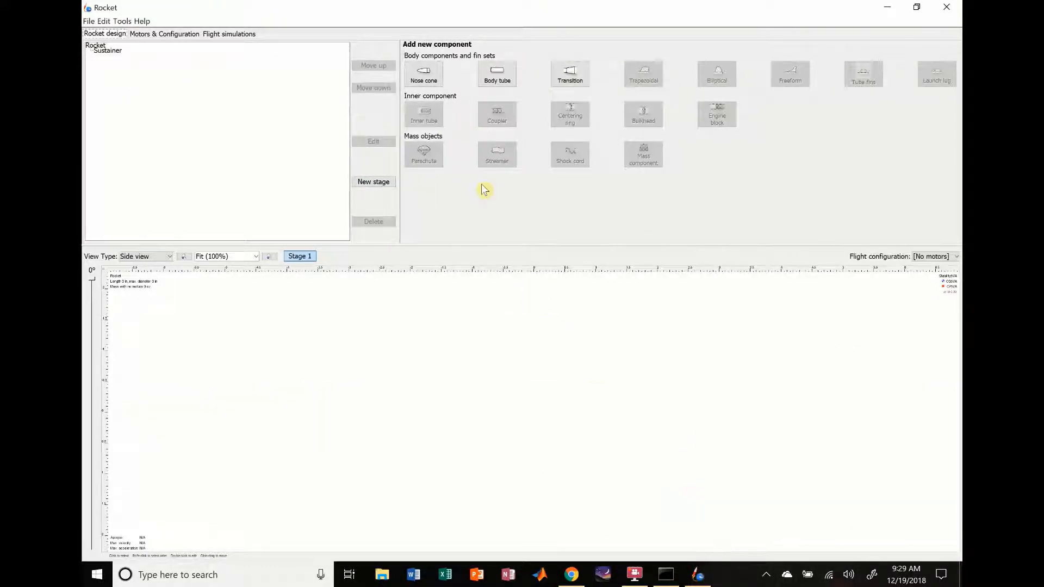
left_click(370, 425)
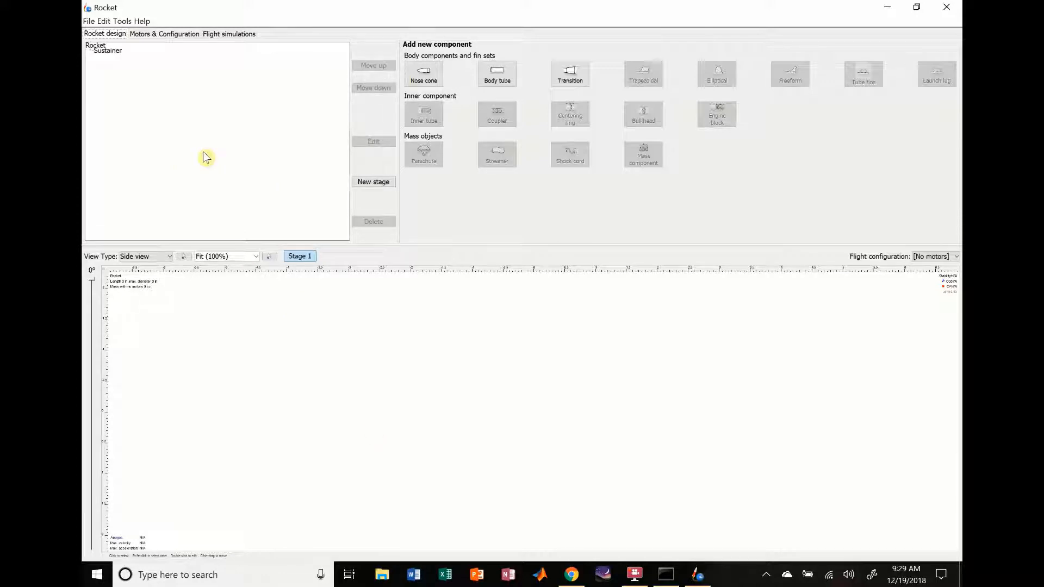
Step: Add a nose cone to the Sustainer stage of the empty rocket design
left_click(106, 52)
left_click(240, 147)
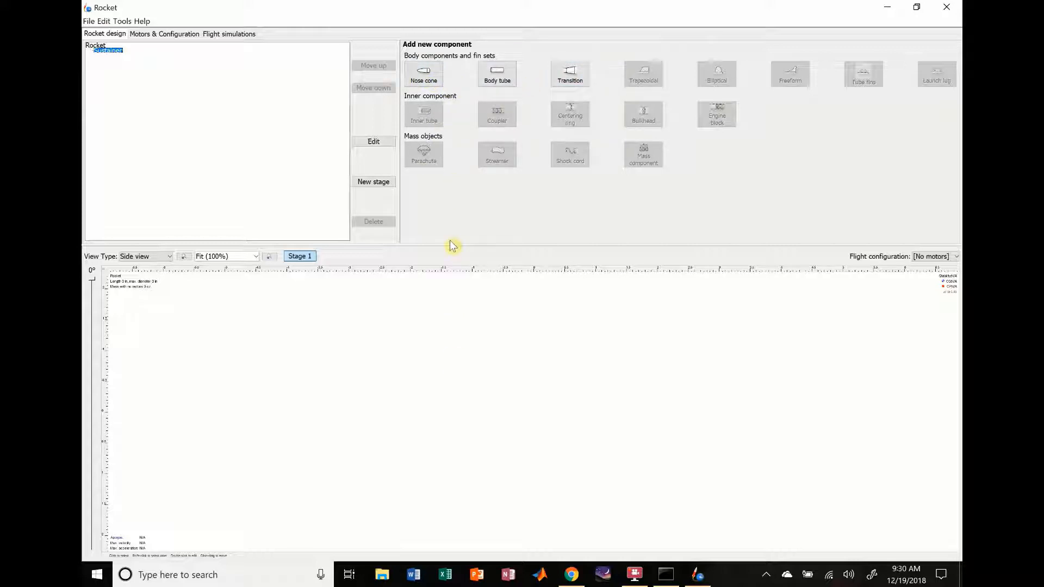
left_click(430, 81)
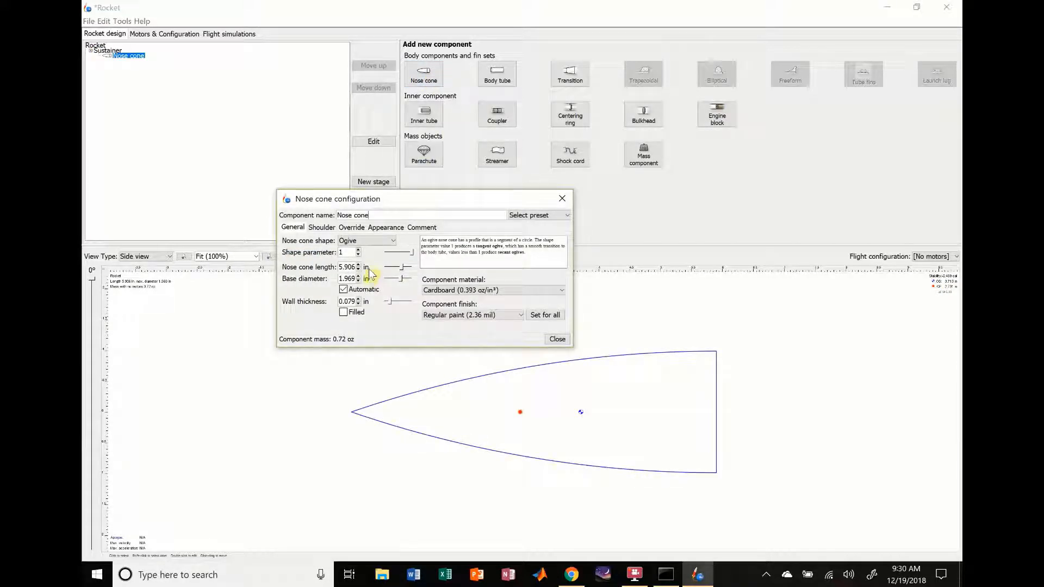
Step: Set the nose cone's shape to Haack series with a shape parameter of 0
left_click(365, 240)
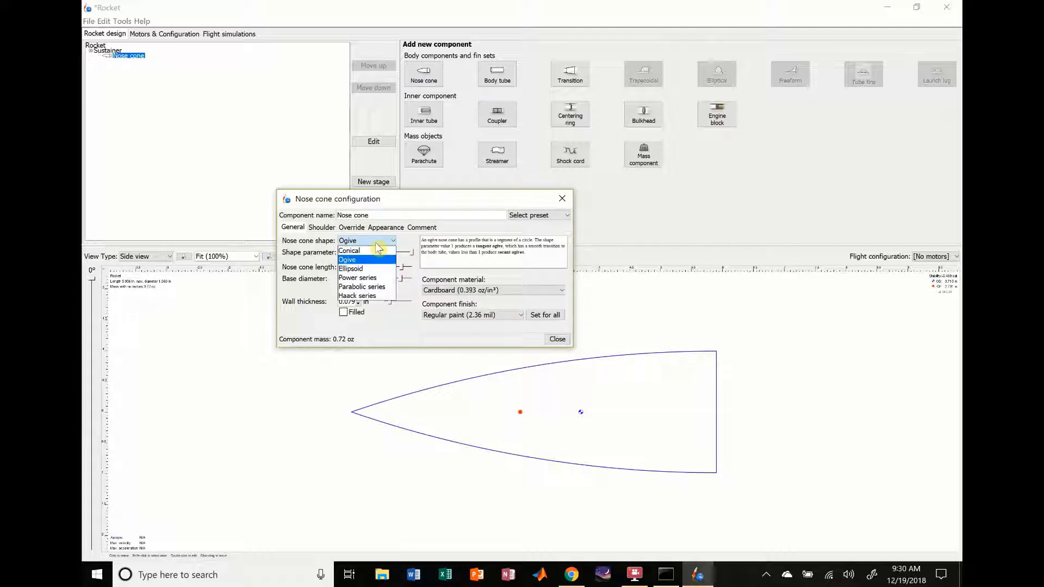
left_click(360, 251)
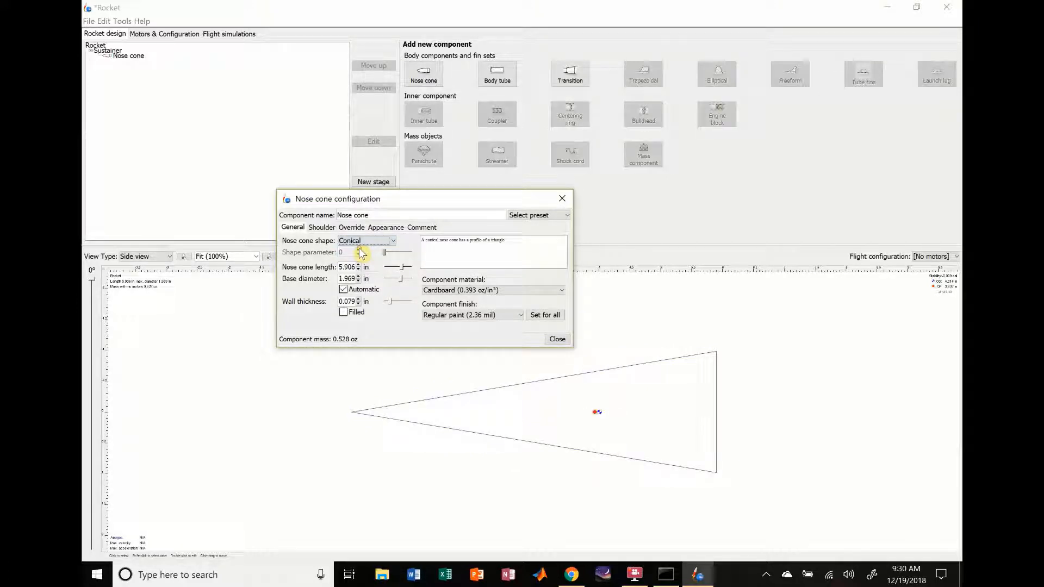
left_click(379, 240)
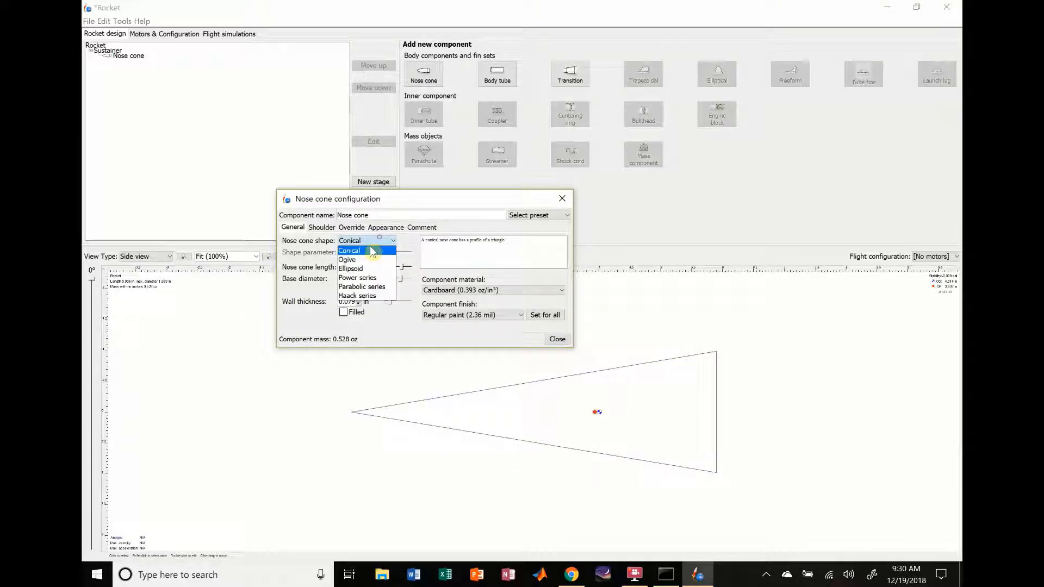
left_click(368, 298)
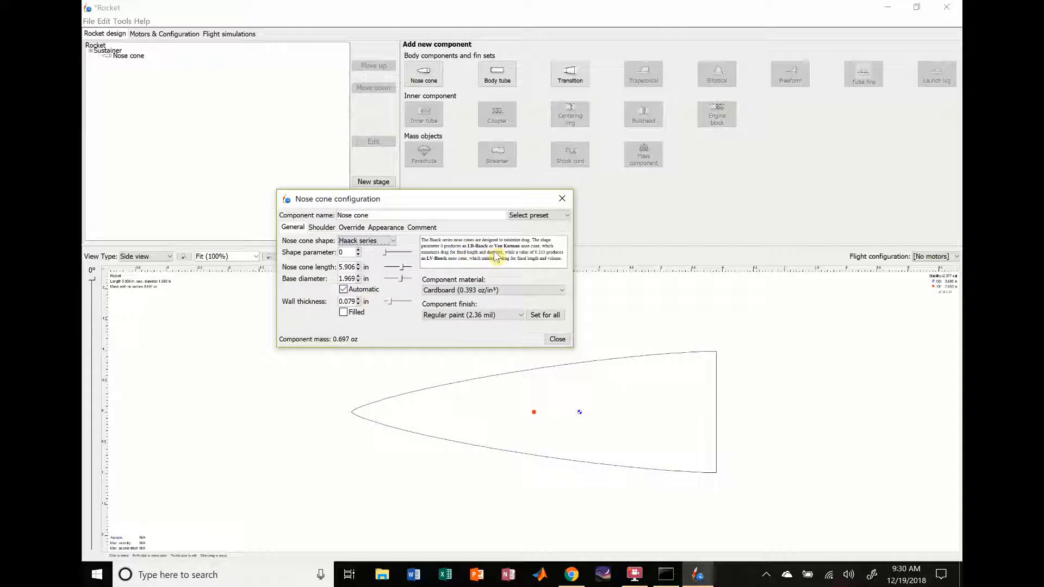
left_click(358, 250)
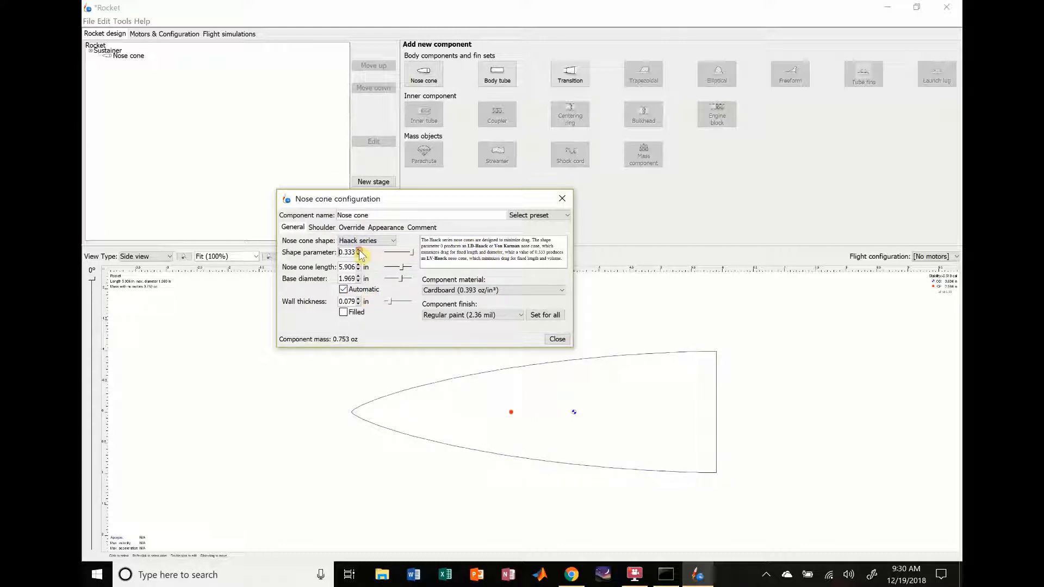
left_click(358, 255)
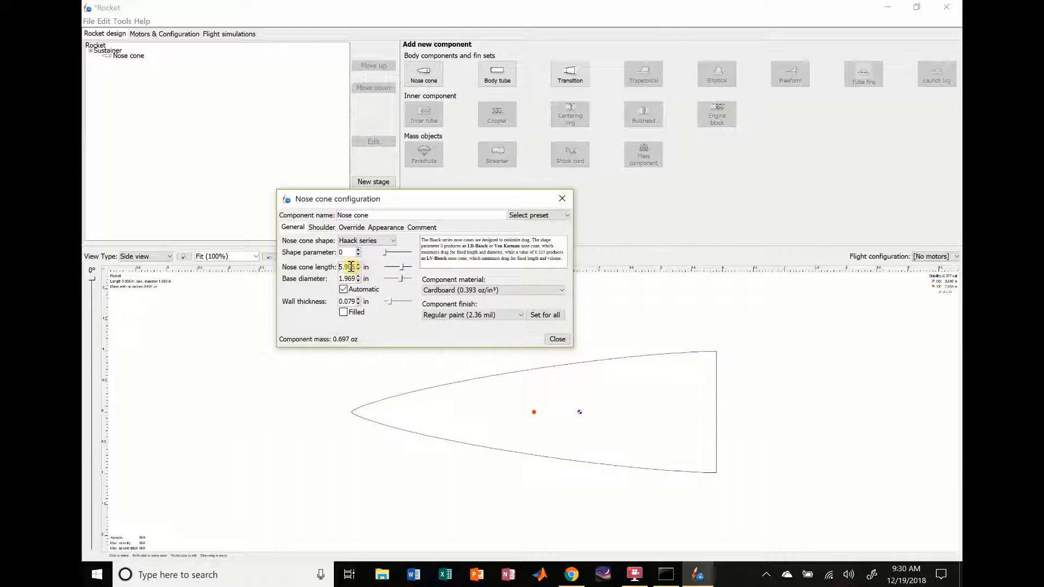
Step: Set the nose cone's length to 8 in and keep its configuration open
double_click(351, 266)
left_click(353, 268)
double_click(353, 268)
type("8")
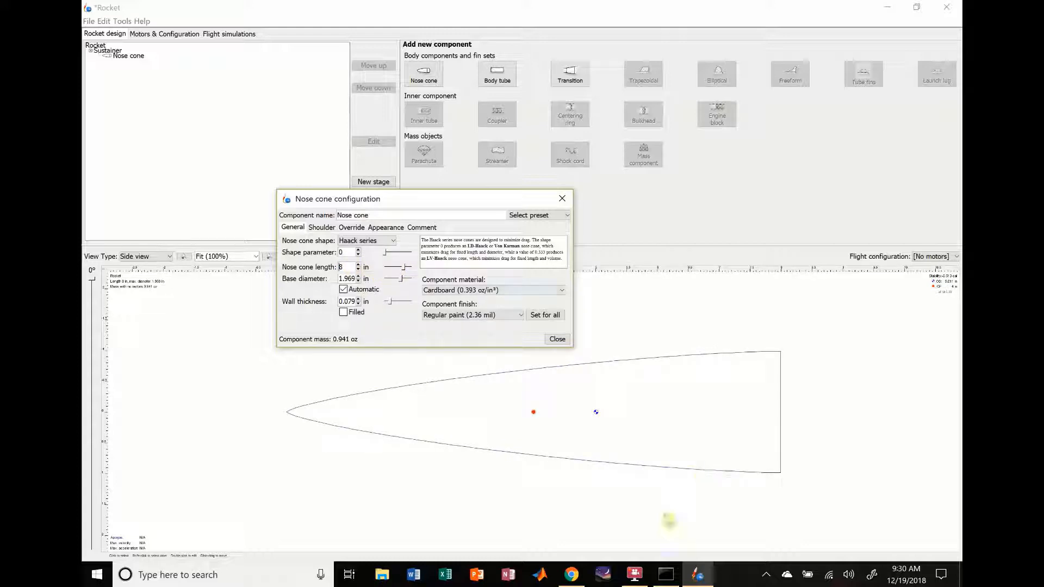
double_click(546, 362)
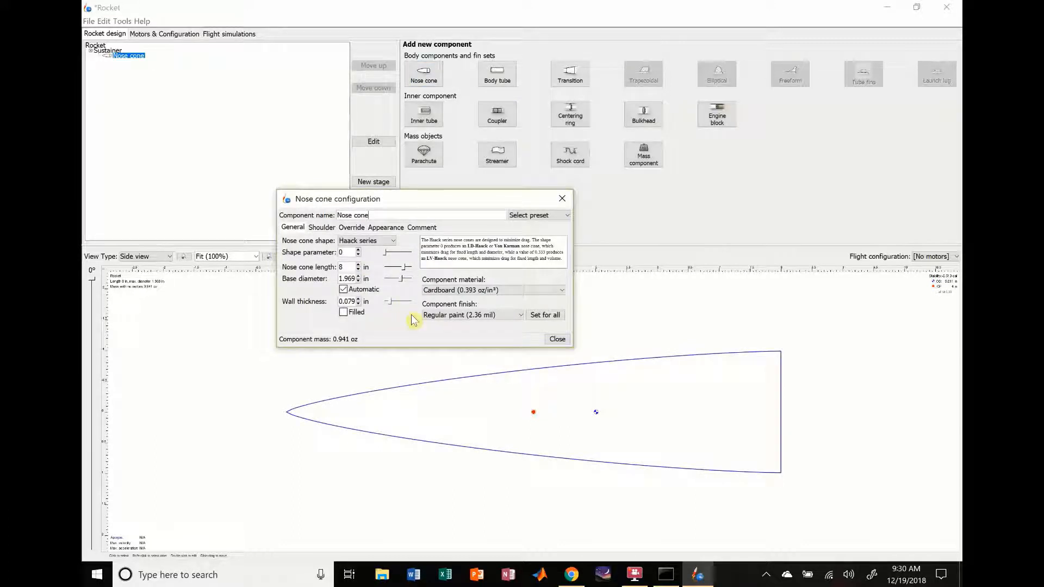
Step: Set the nose cone's base diameter to 42 mm and switch the wall thickness unit to millimetres
left_click(367, 279)
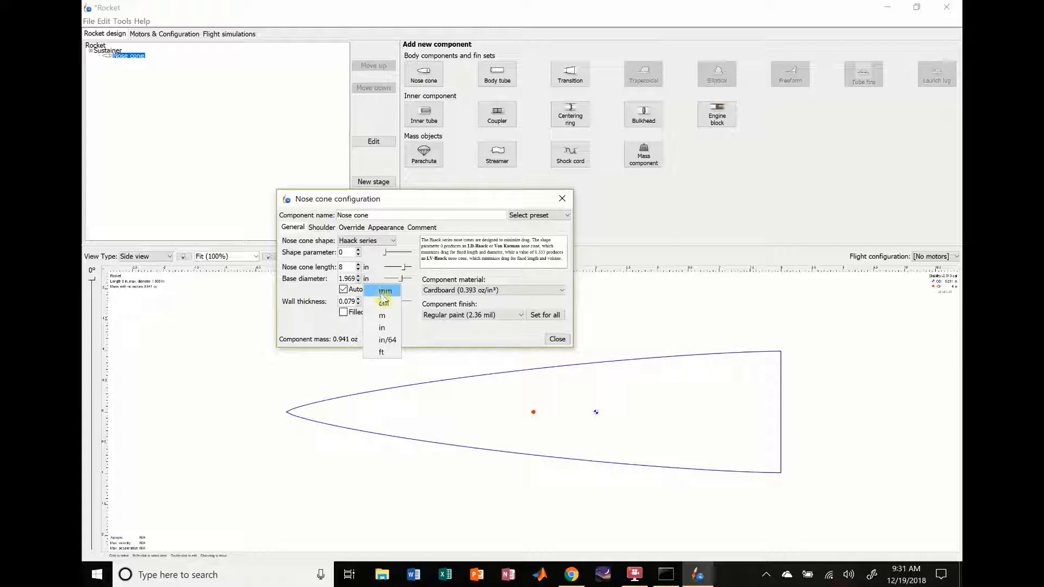
left_click(382, 292)
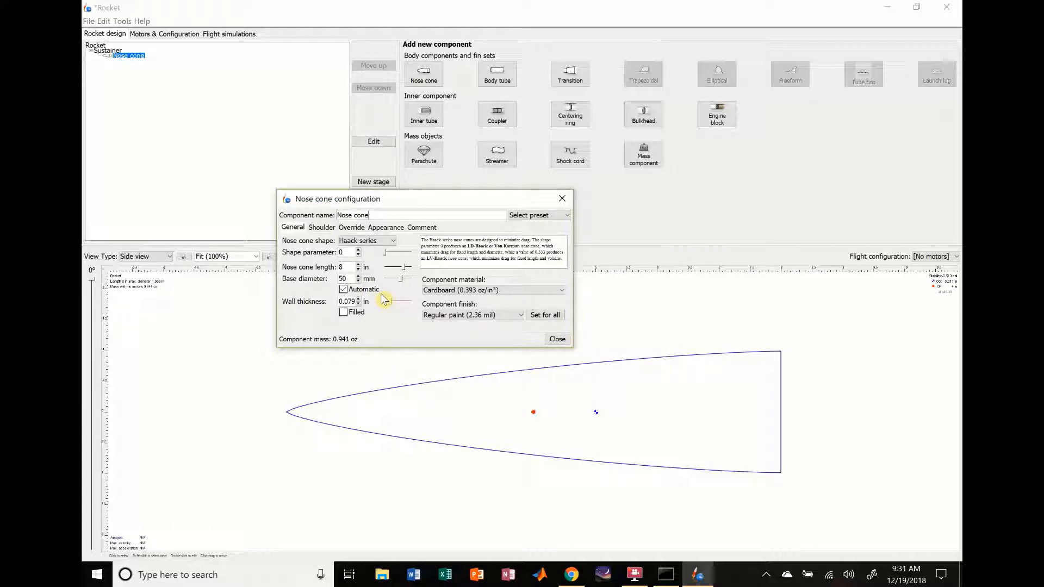
double_click(349, 279)
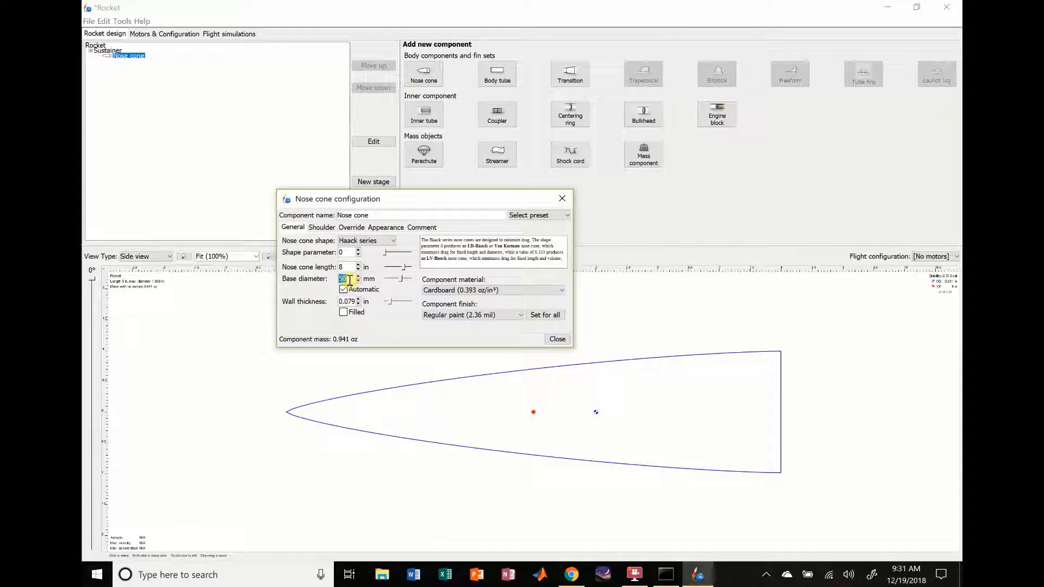
type("42")
key("Return")
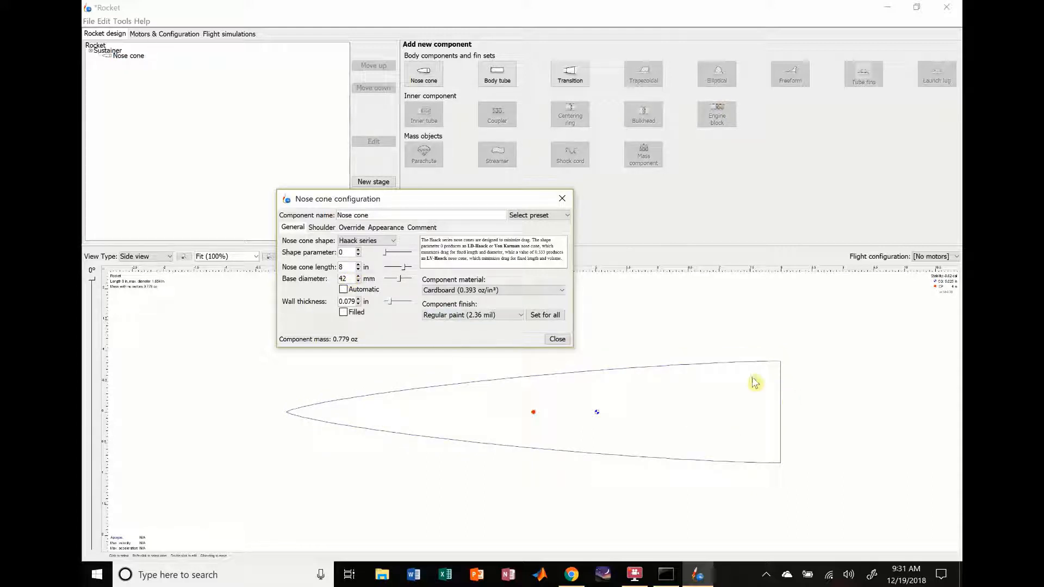
left_click(366, 302)
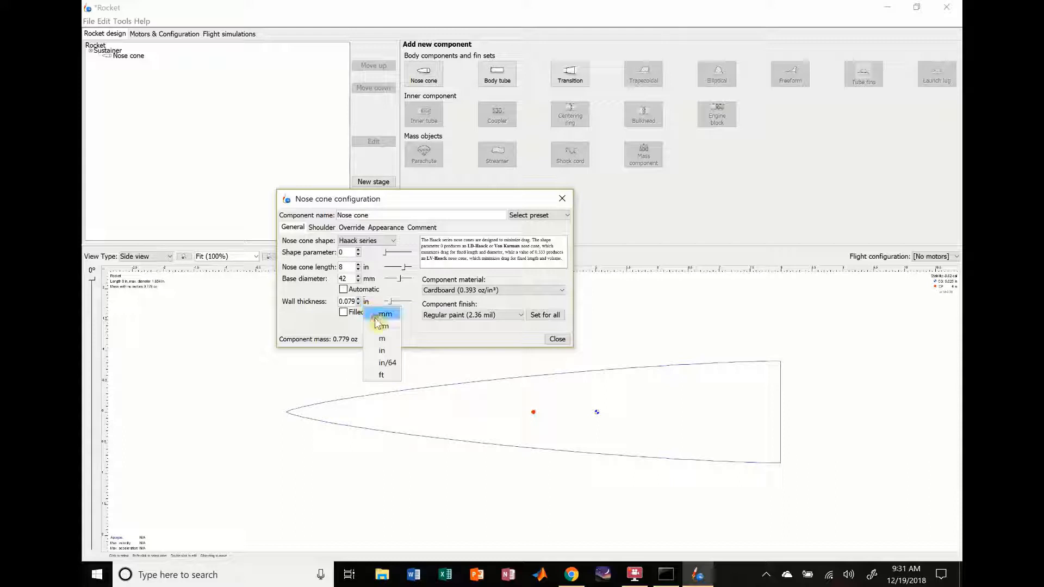
left_click(378, 323)
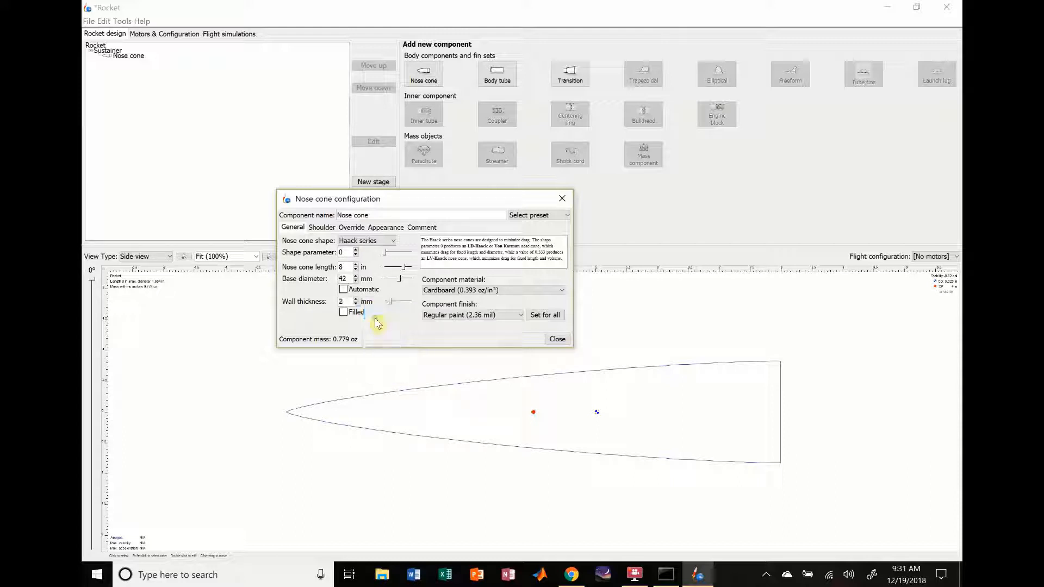
Step: Try making the nose cone filled and restore its hollow 2 mm wall
left_click(344, 313)
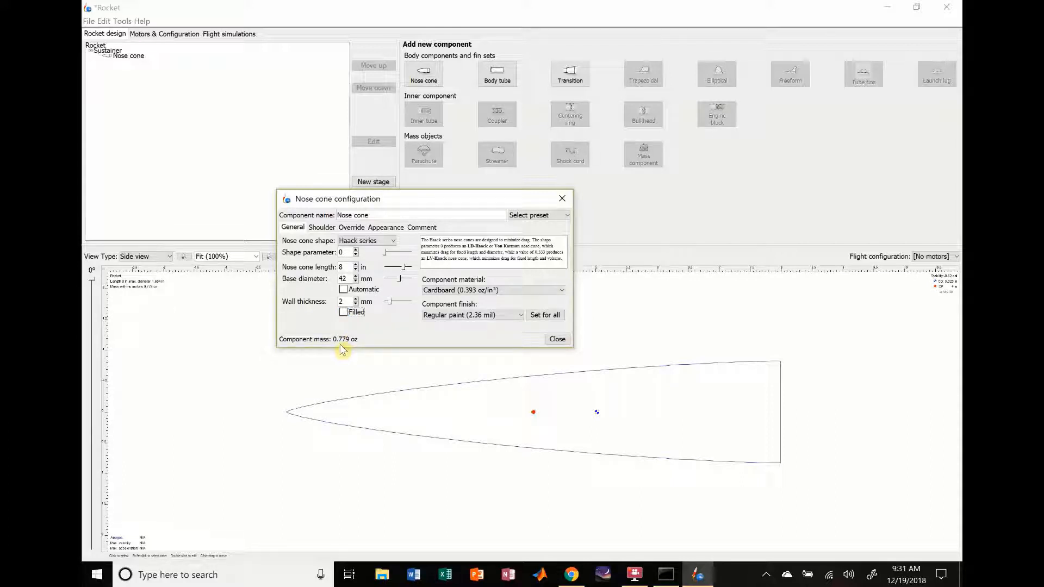
left_click(344, 313)
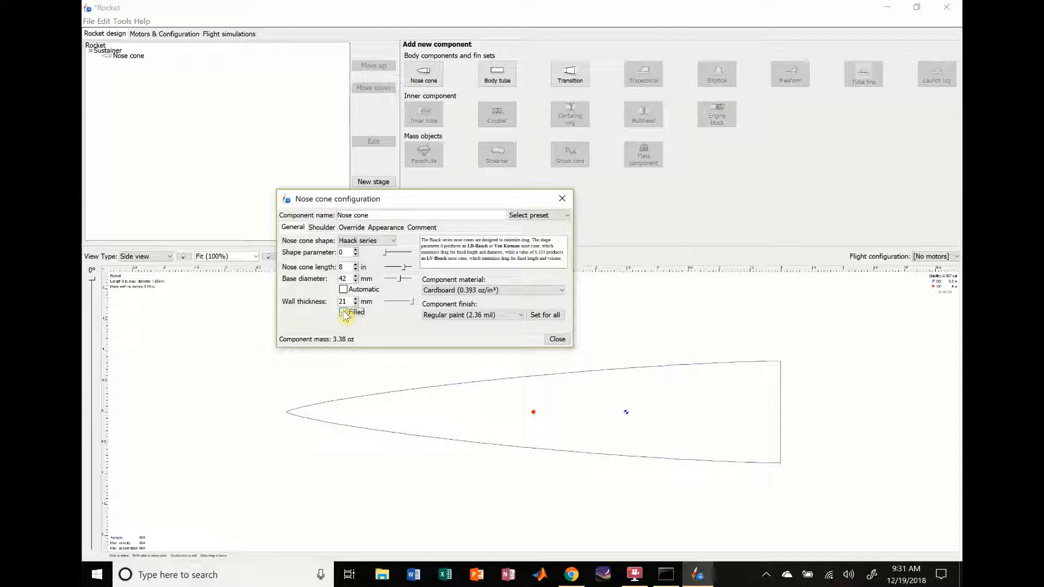
left_click(343, 312)
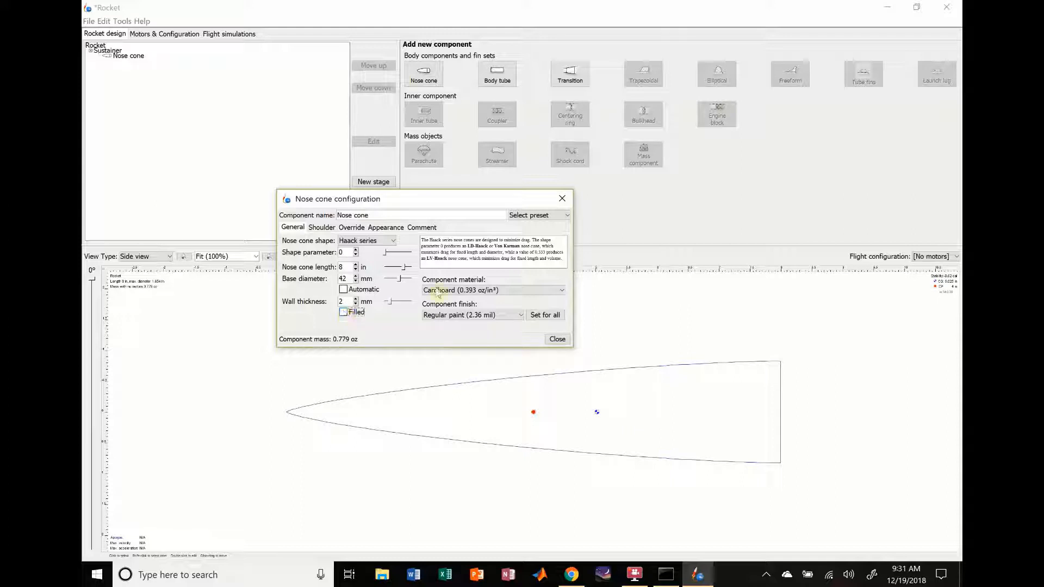
Step: Set the nose cone's material to Fiberglass and its finish to Regular paint
left_click(502, 295)
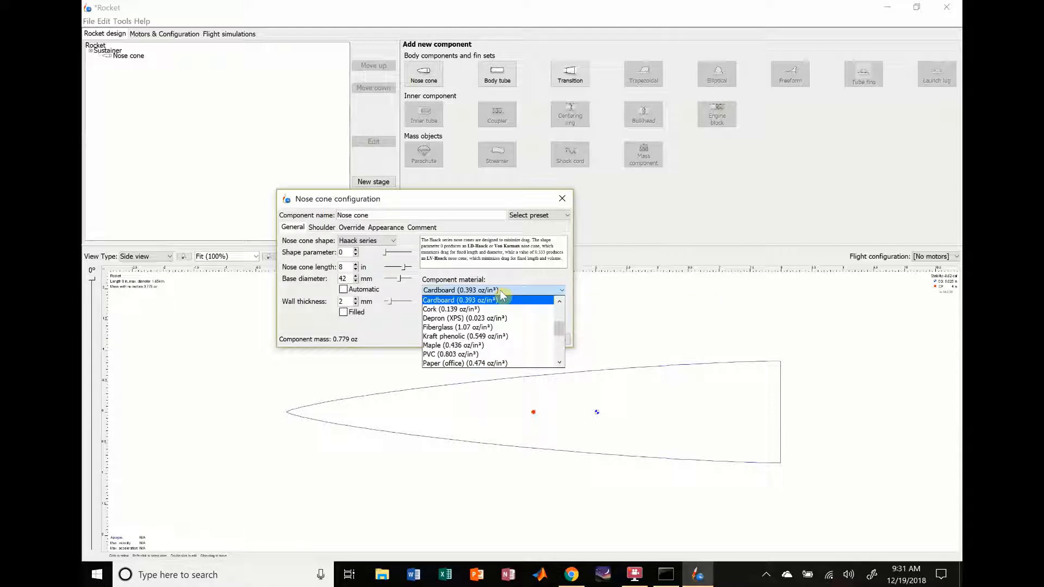
left_click(469, 328)
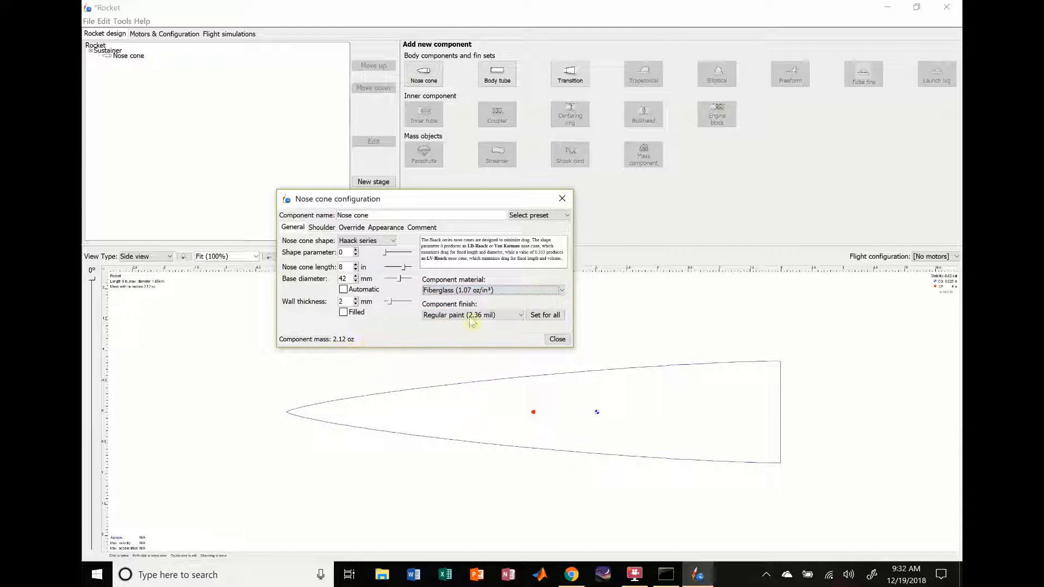
left_click(495, 316)
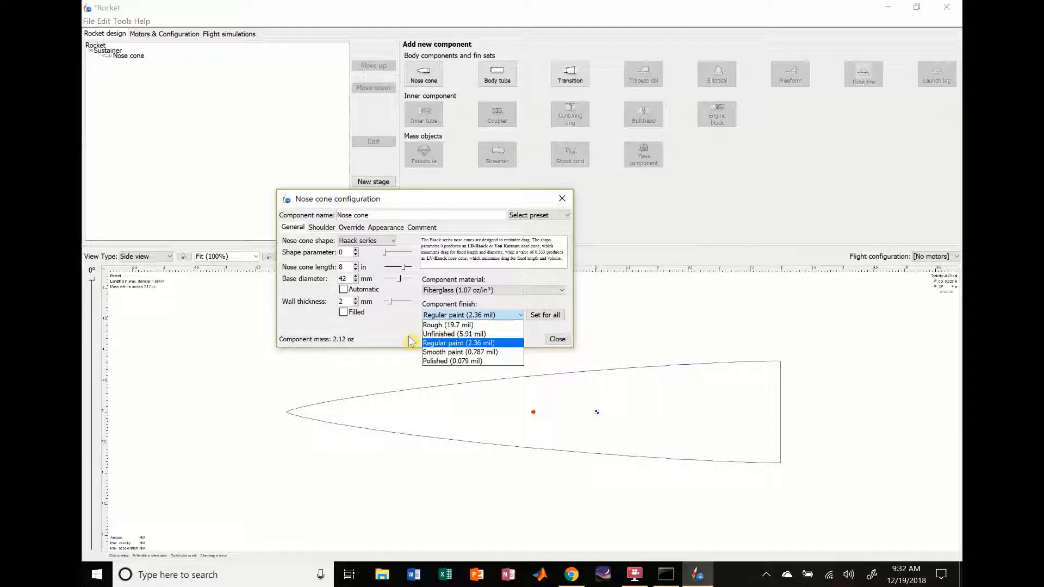
left_click(436, 325)
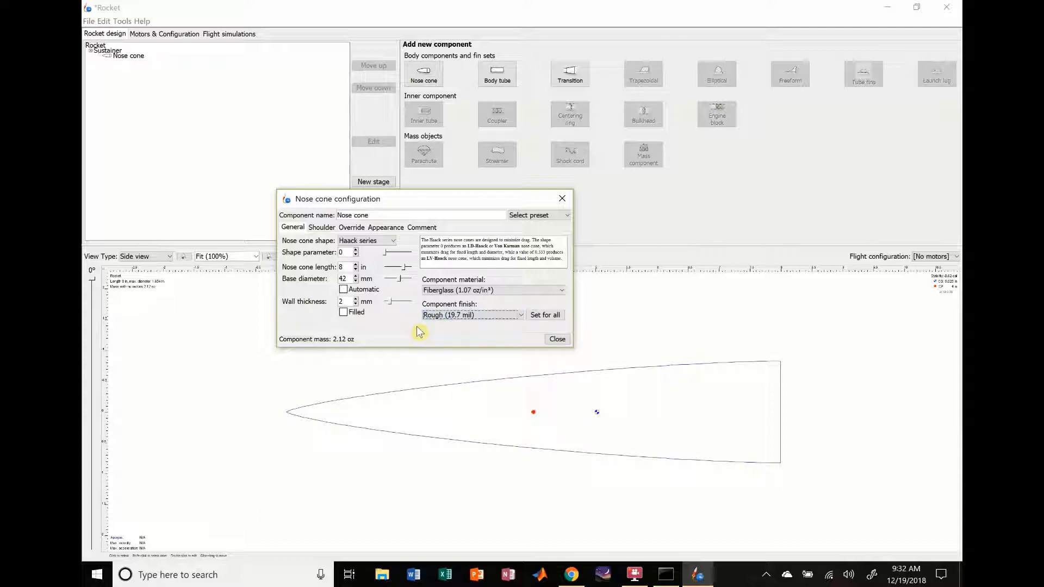
left_click(455, 317)
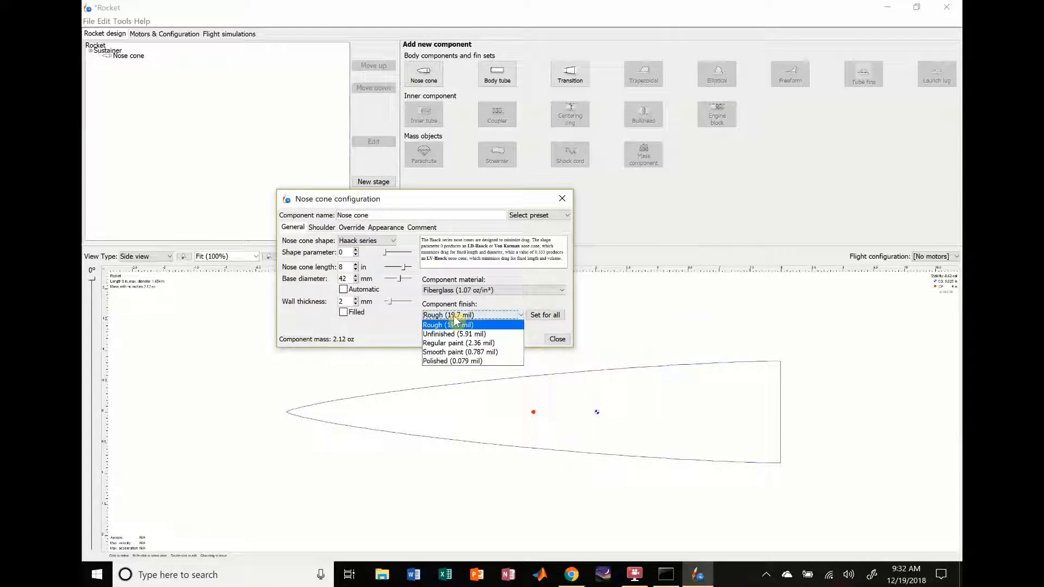
left_click(435, 343)
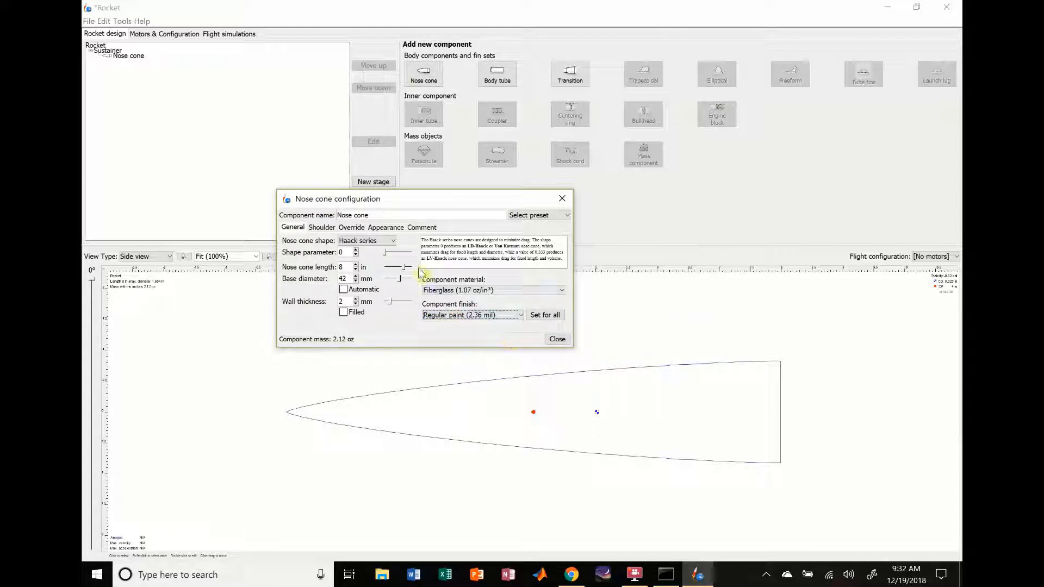
Step: Switch the nose cone shoulder's diameter unit to millimetres and set the diameter to 38 mm
left_click(319, 228)
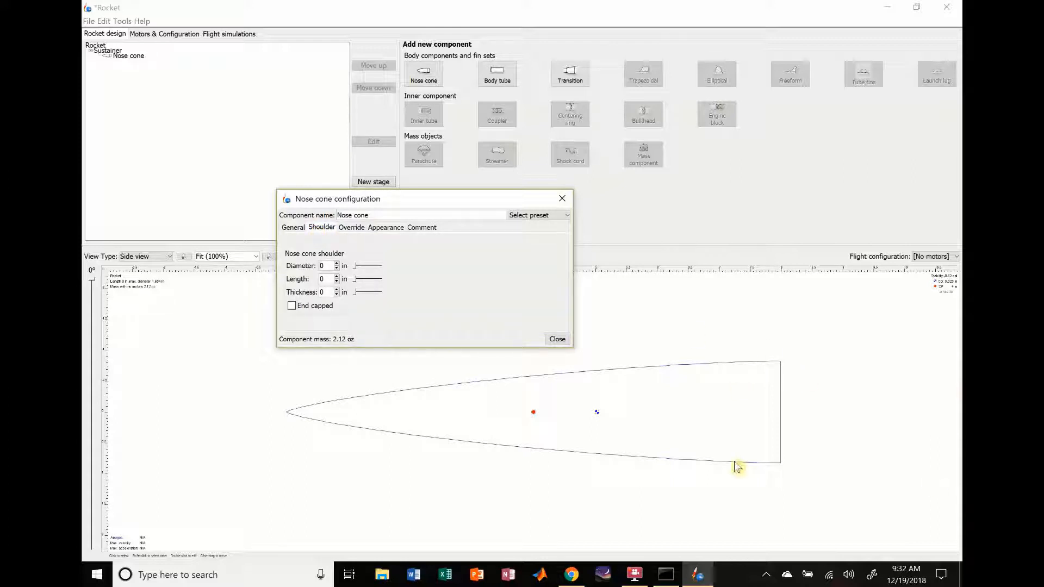
left_click(344, 266)
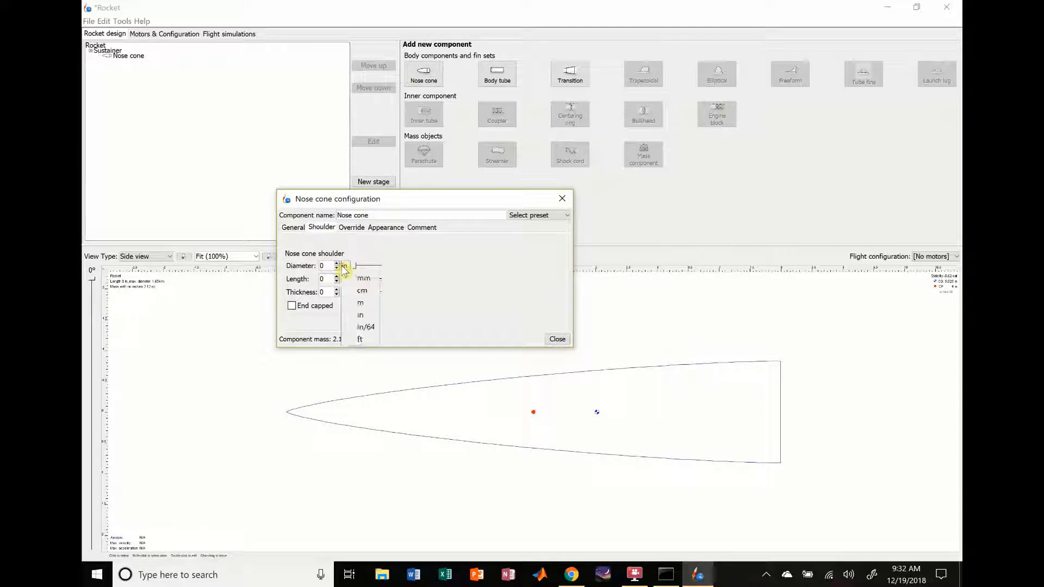
left_click(361, 280)
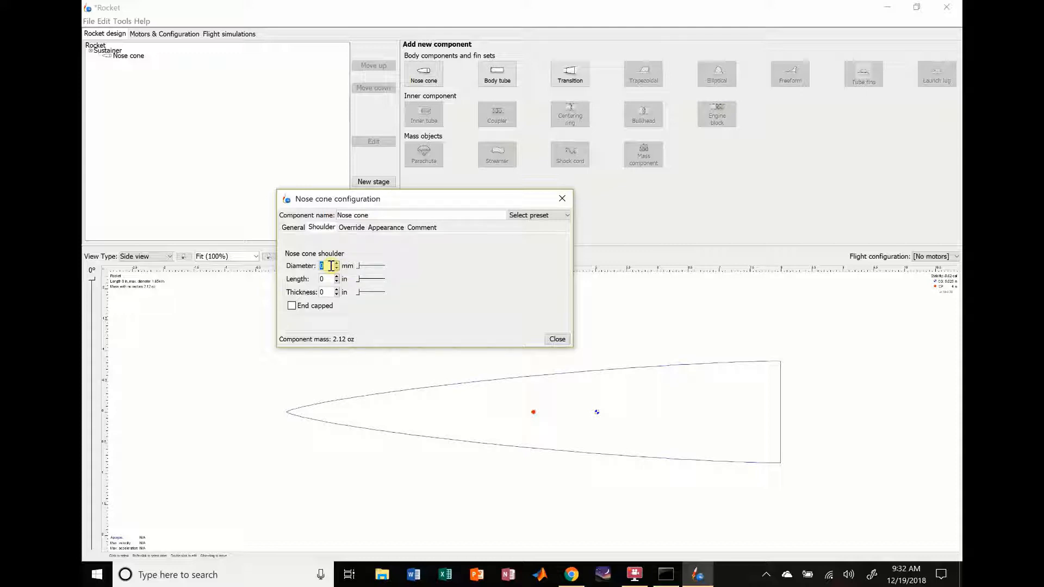
left_click(331, 265)
type("38")
key("Return")
Step: Switch the nose cone shoulder's length unit to millimetres and set the length to 38 mm
left_click(344, 279)
left_click(363, 295)
type("3")
key("Return")
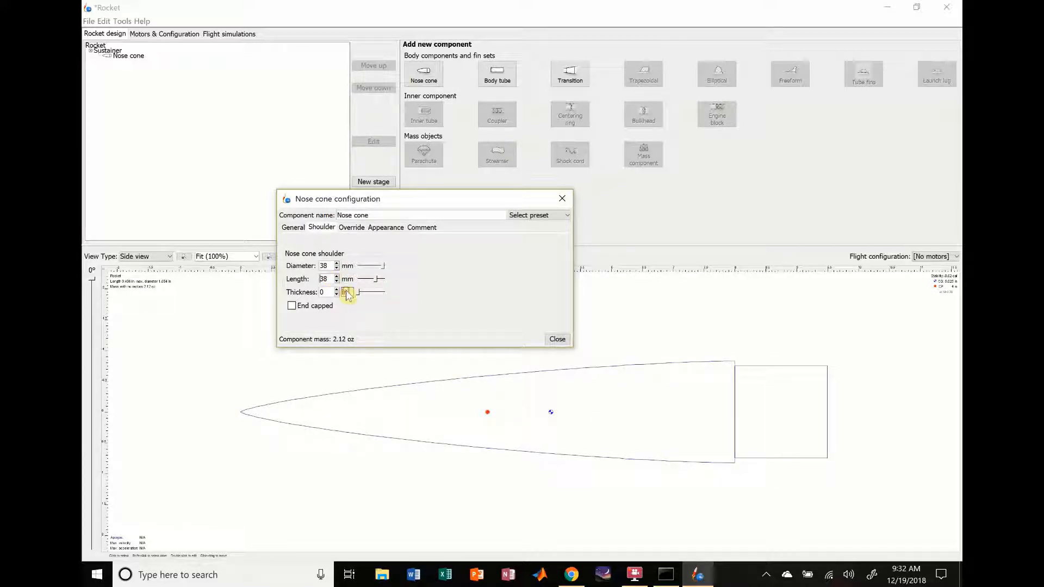
Step: Set the nose cone shoulder's thickness to 2 mm without an end cap and close the nose cone configuration
left_click(344, 292)
left_click(361, 303)
left_click(330, 296)
type("2")
left_click(292, 306)
left_click(292, 306)
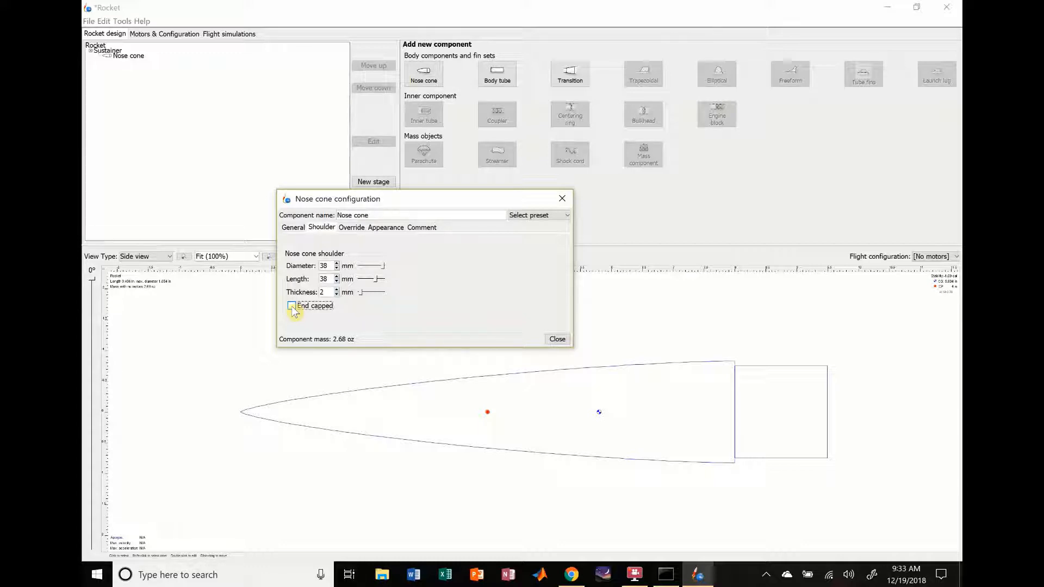
left_click(558, 339)
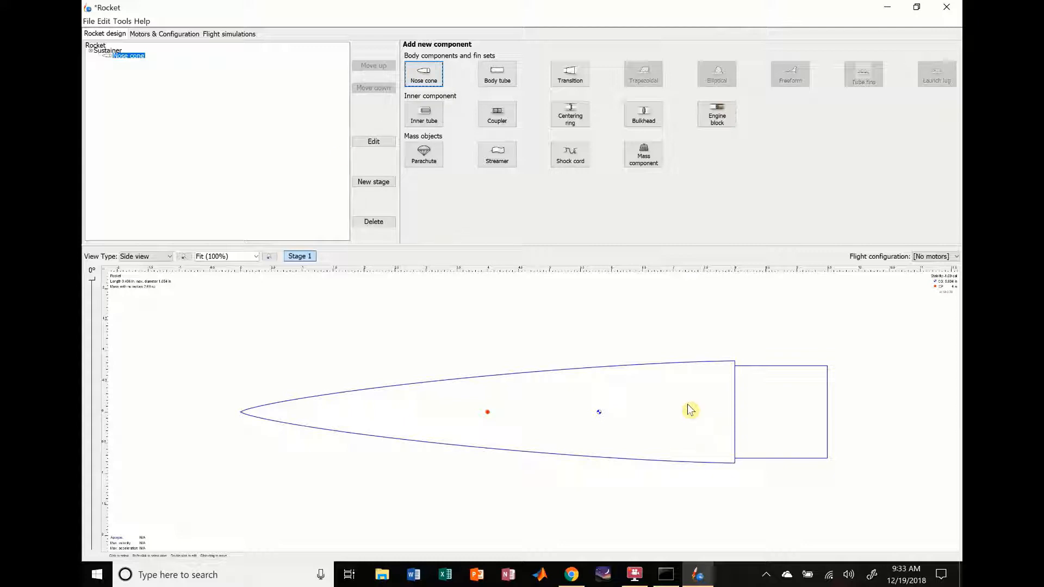
left_click(359, 347)
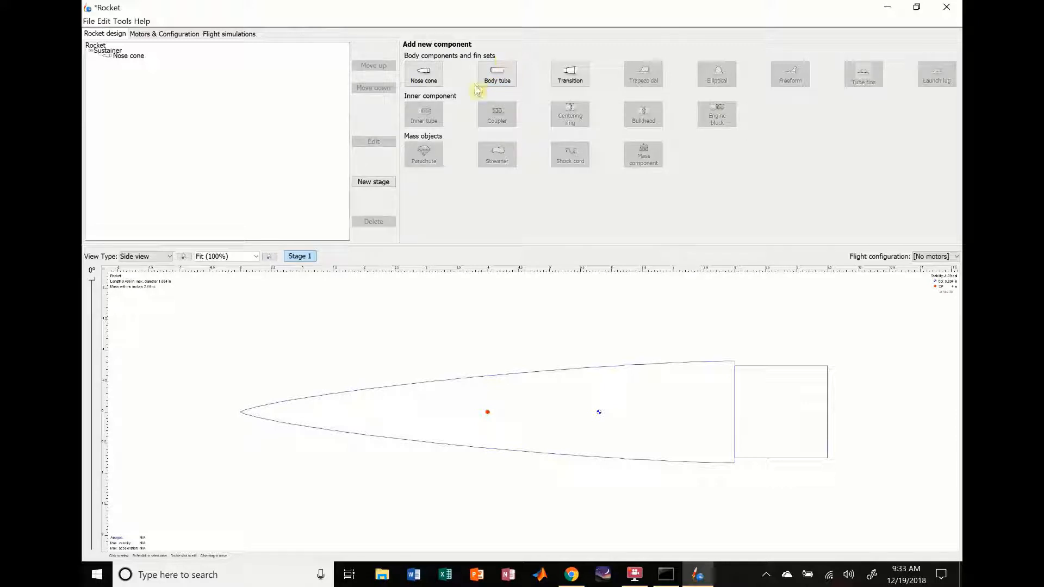
Step: Add a body tube behind the nose cone, show its outer diameter in millimetres and keep the diameter automatic
left_click(496, 81)
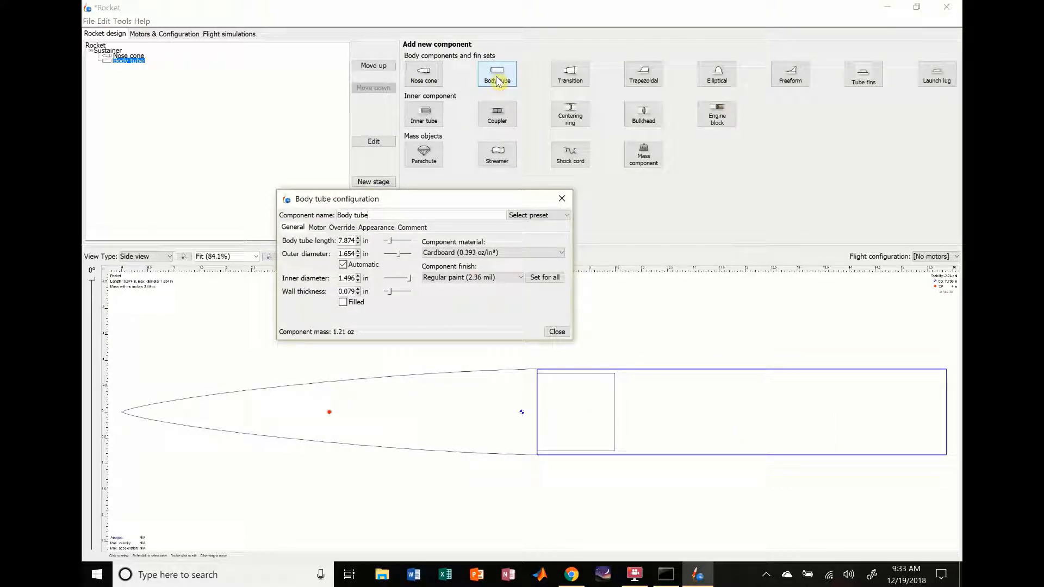
left_click(369, 254)
left_click(383, 272)
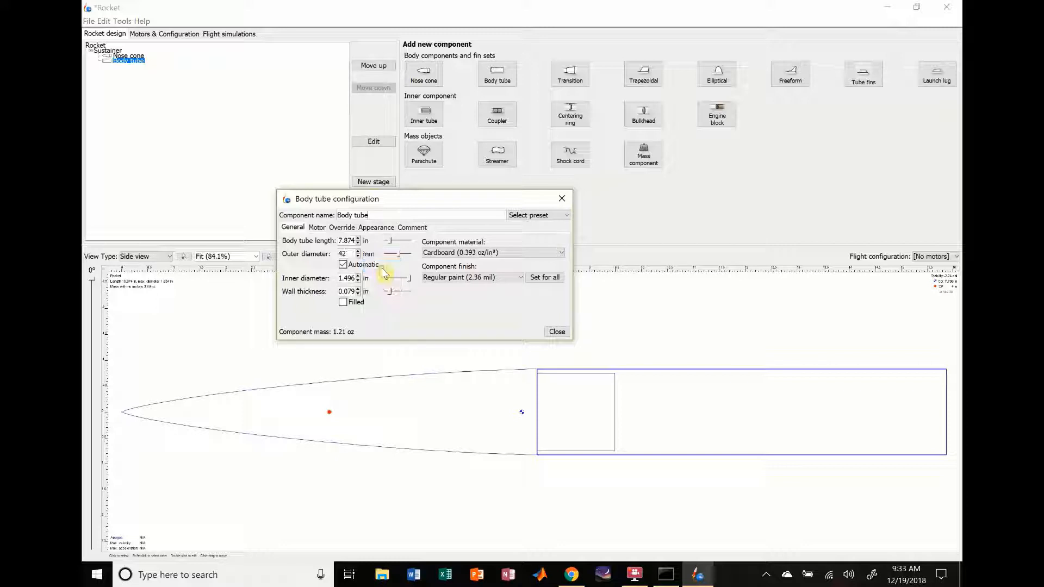
left_click(343, 265)
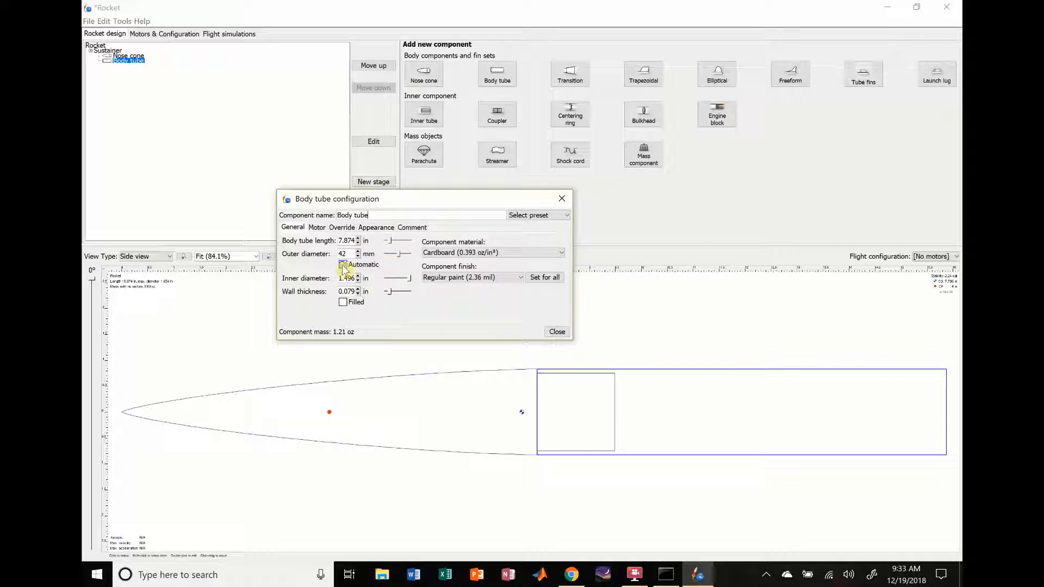
left_click(344, 266)
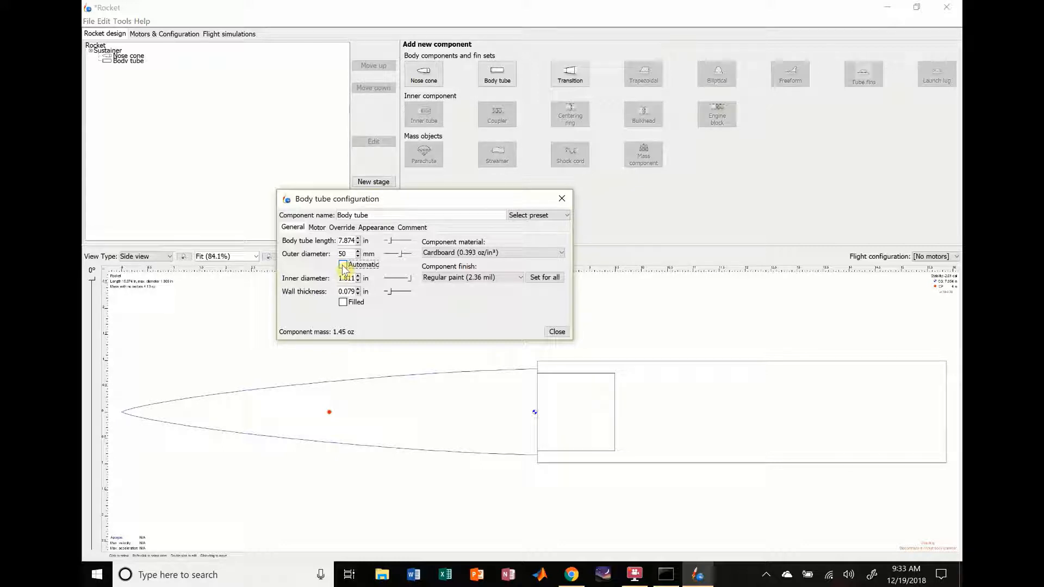
left_click(344, 266)
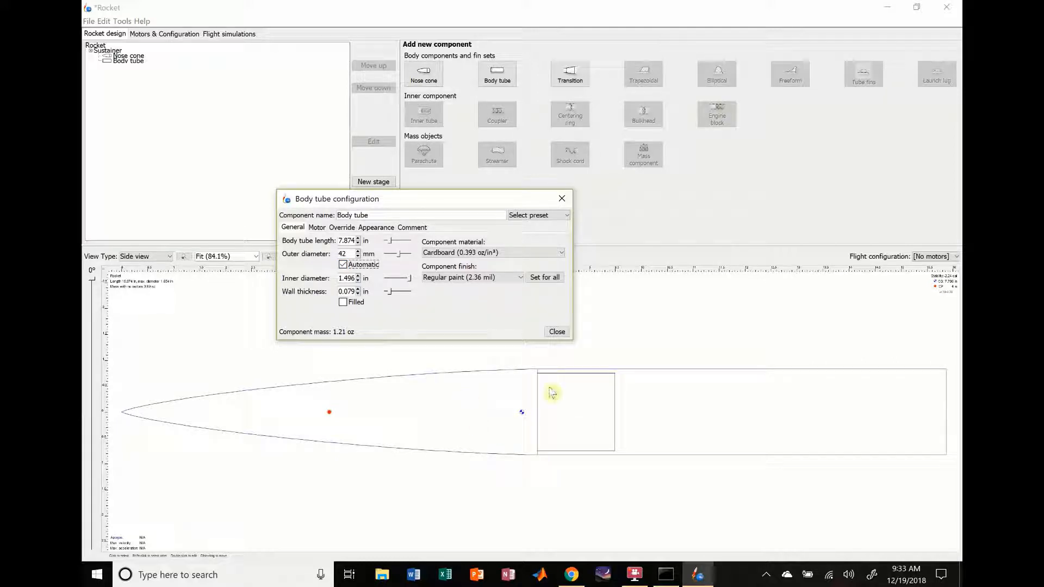
Step: Switch the body tube's inner diameter and wall thickness units to millimetres, keeping the tube unfilled
left_click(368, 279)
left_click(381, 288)
left_click(348, 277)
left_click(368, 292)
left_click(382, 309)
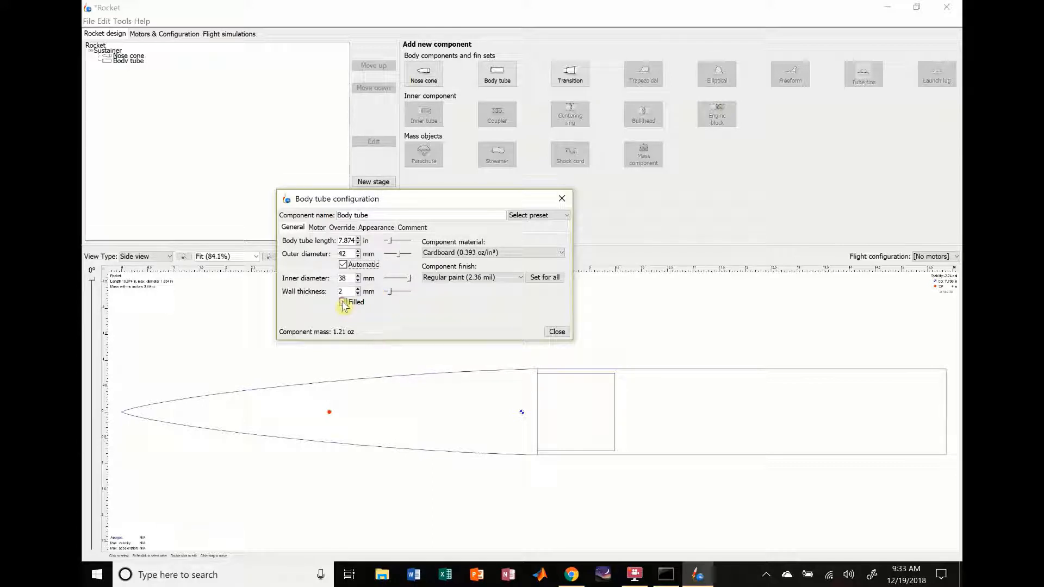
left_click(343, 303)
Step: Set the body tube's material to Fiberglass and its length to 30 in
left_click(492, 254)
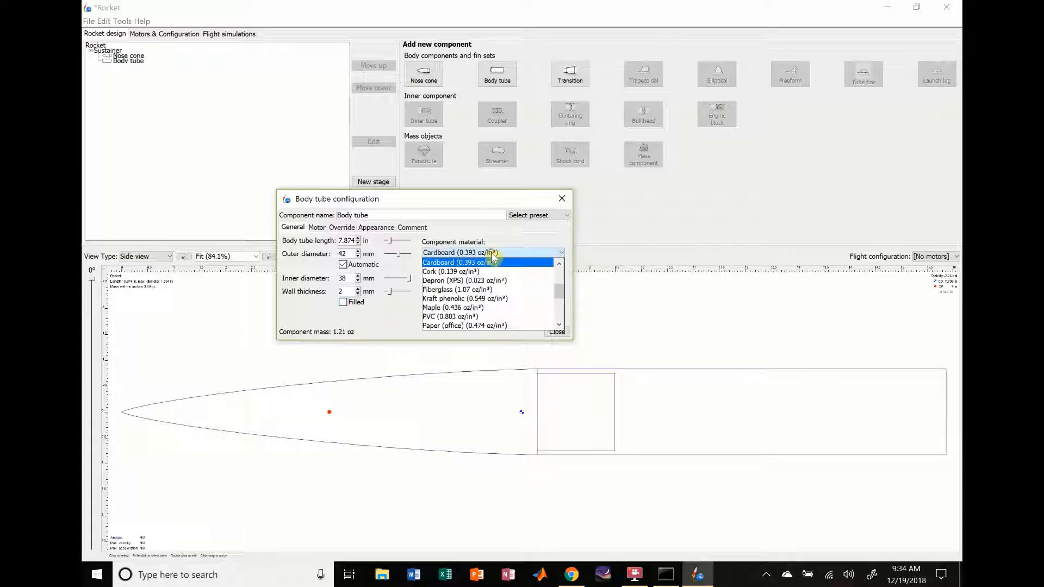
left_click(475, 289)
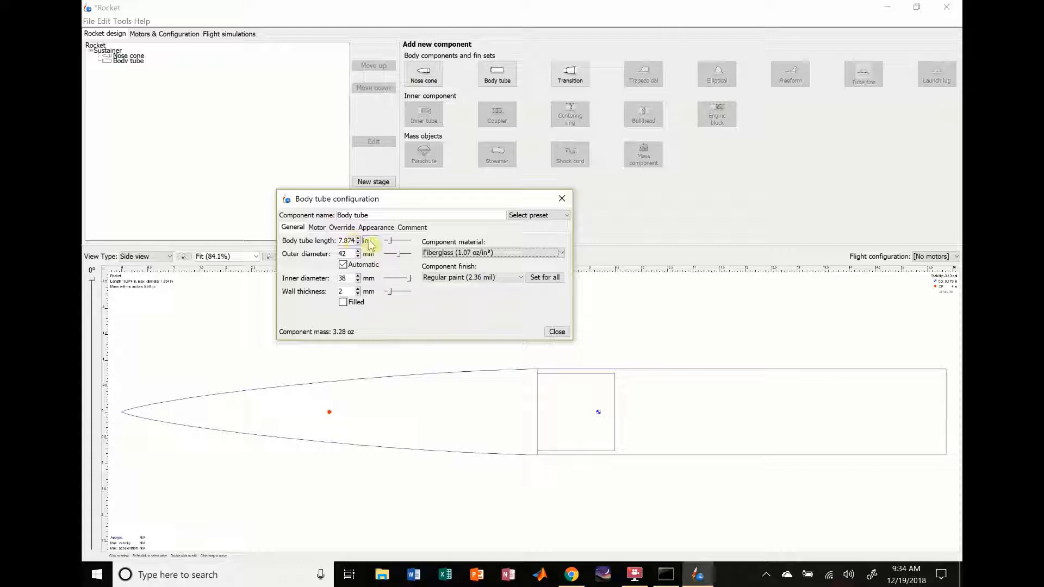
double_click(350, 242)
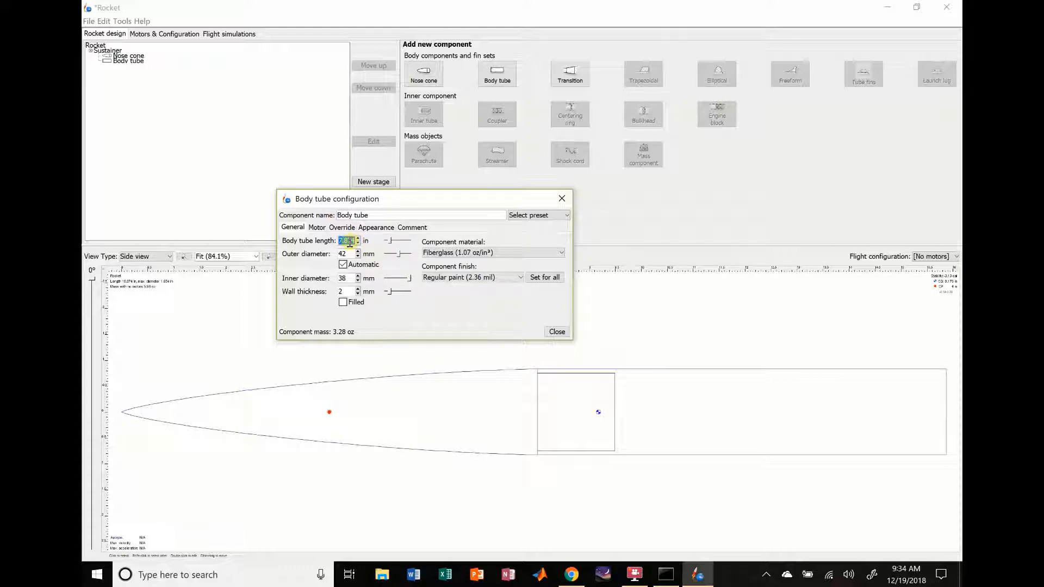
key("Return")
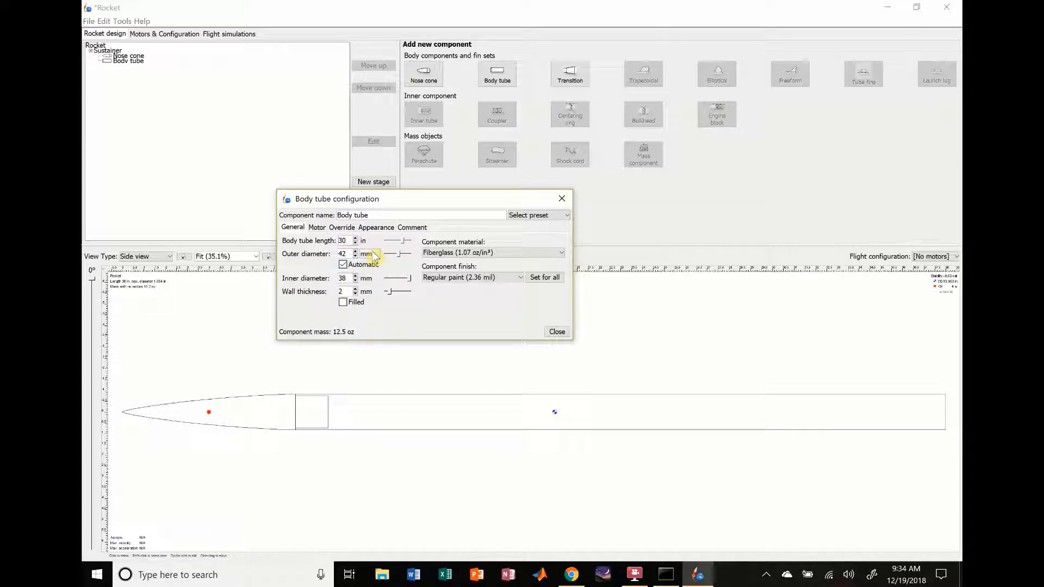
Step: Make the body tube a motor mount and close its configuration
left_click(317, 228)
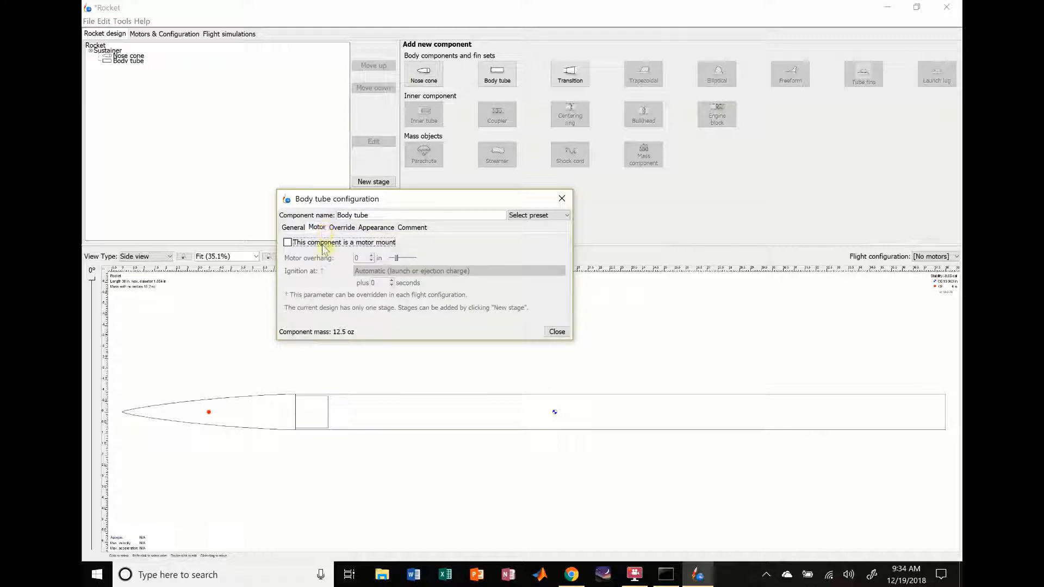
left_click(287, 243)
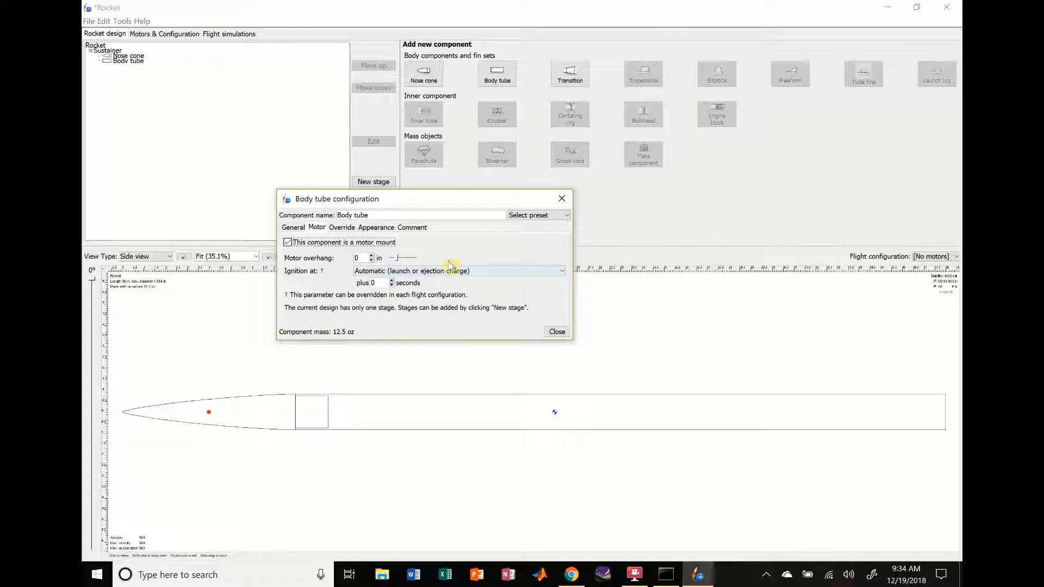
left_click(557, 332)
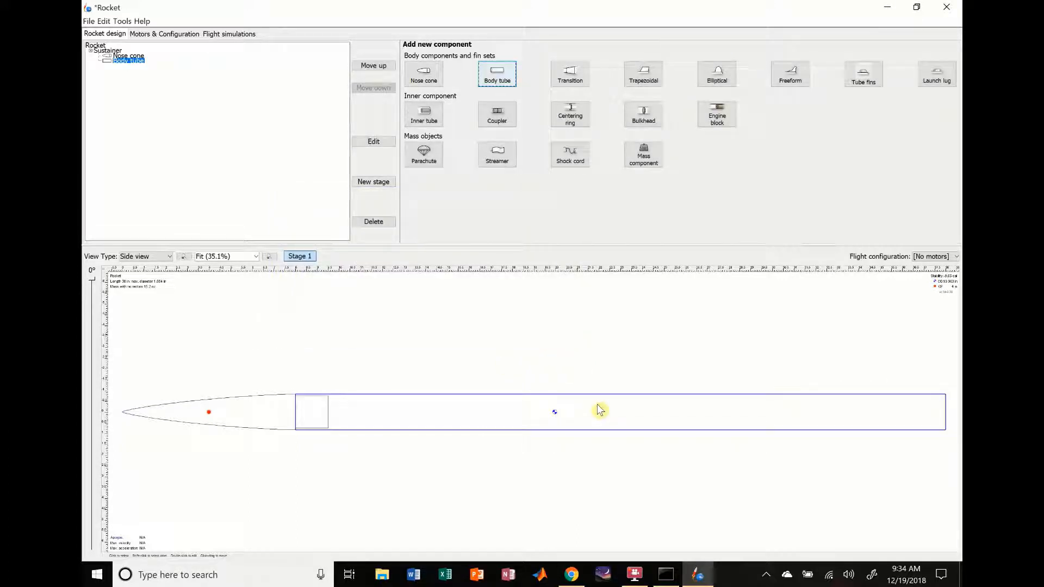
Step: Add a trapezoidal fin set to the body tube
left_click(272, 409)
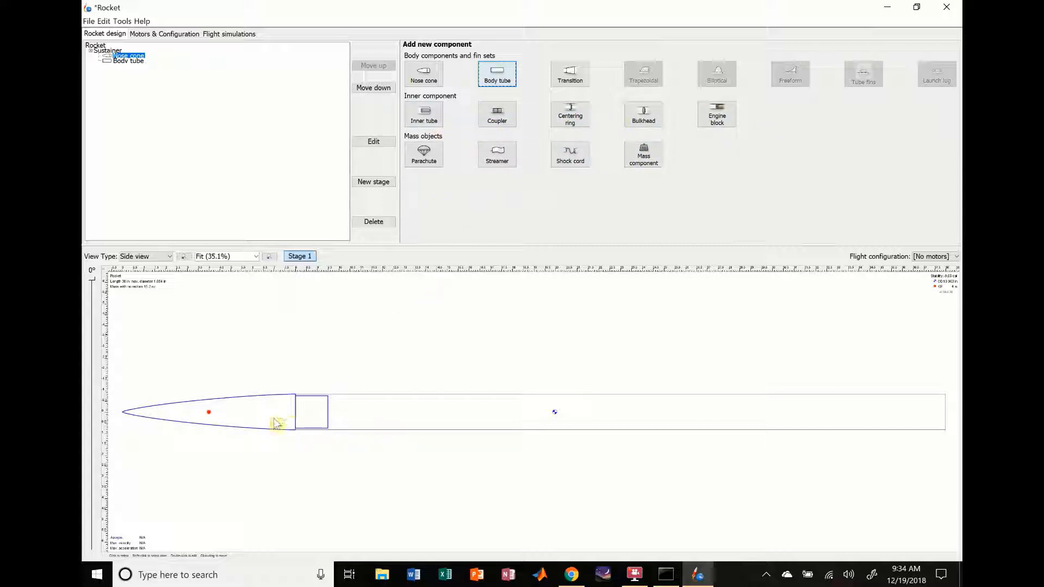
left_click(446, 422)
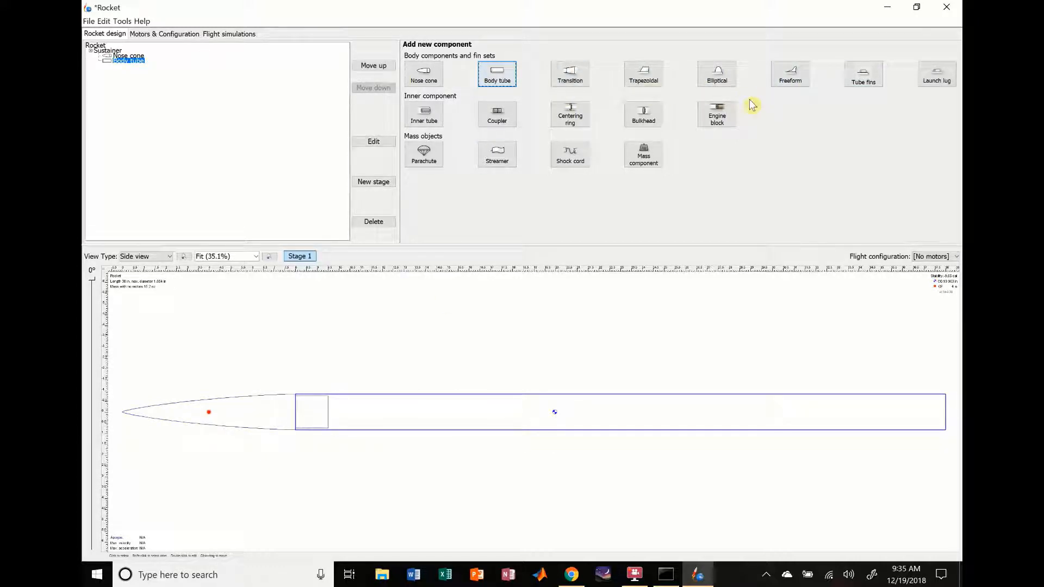
left_click(651, 82)
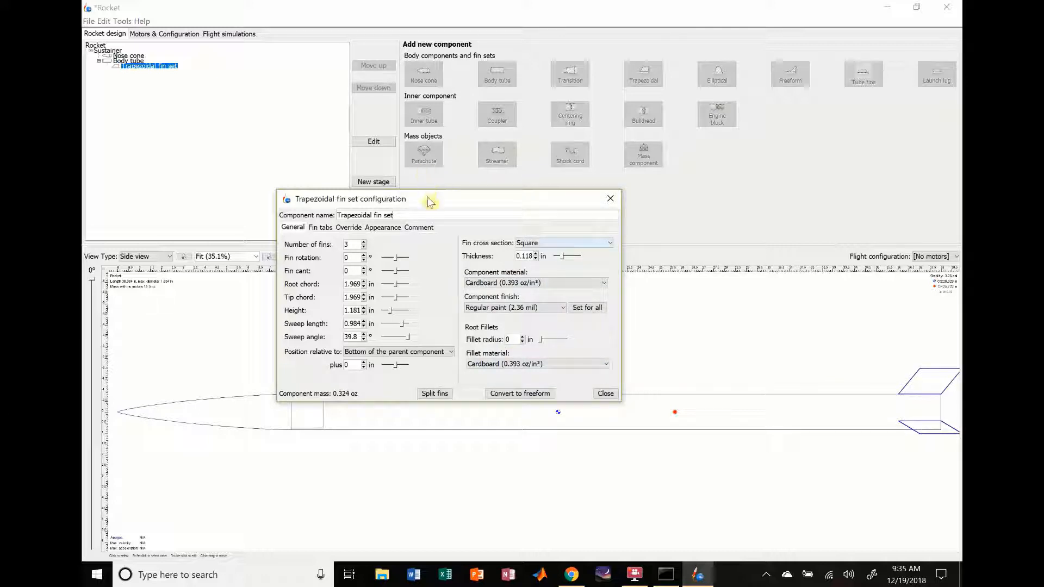
left_click_drag(431, 203, 557, 66)
left_click(255, 256)
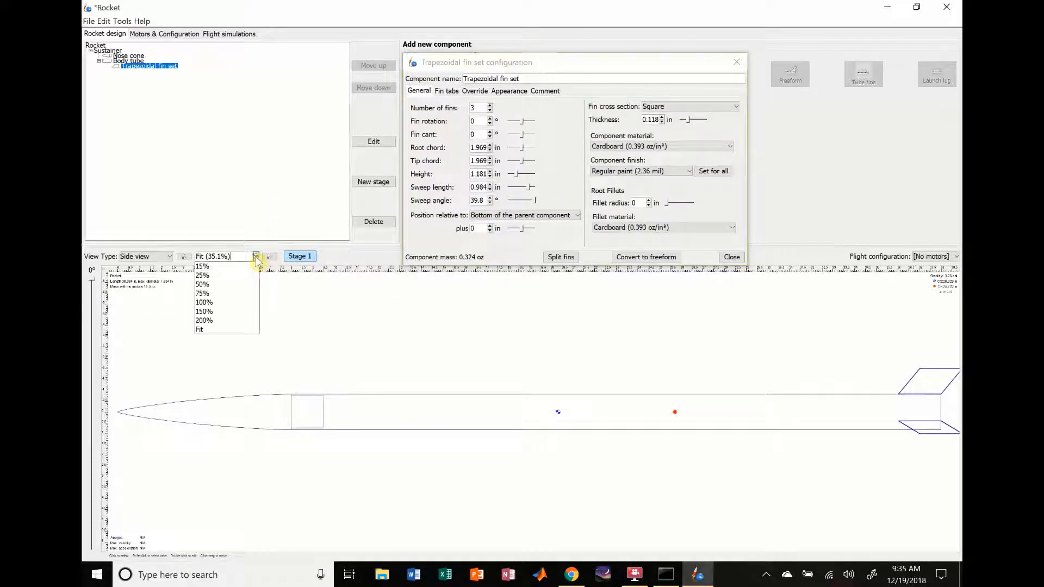
left_click(221, 284)
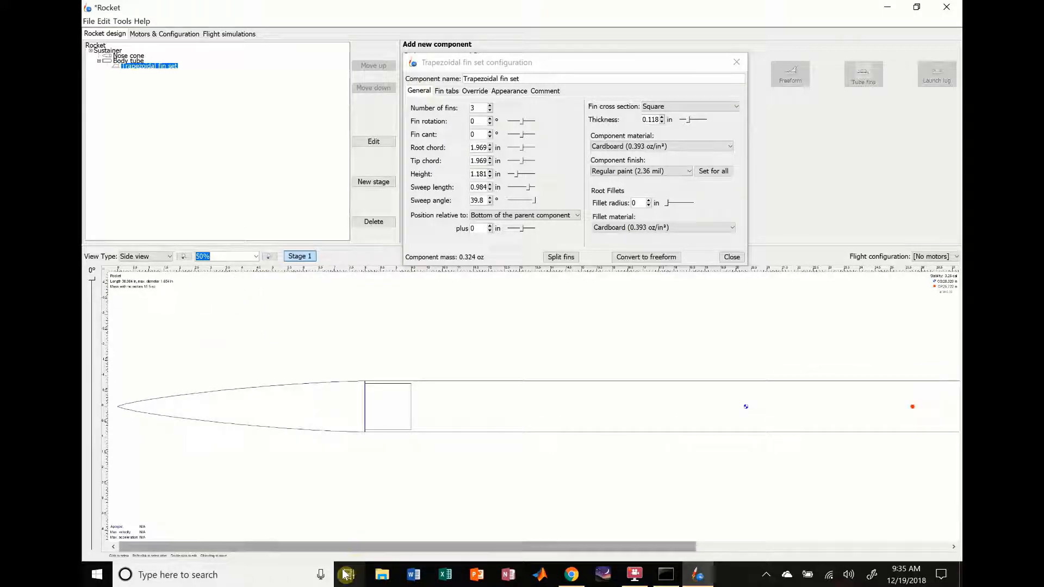
left_click_drag(359, 548, 737, 522)
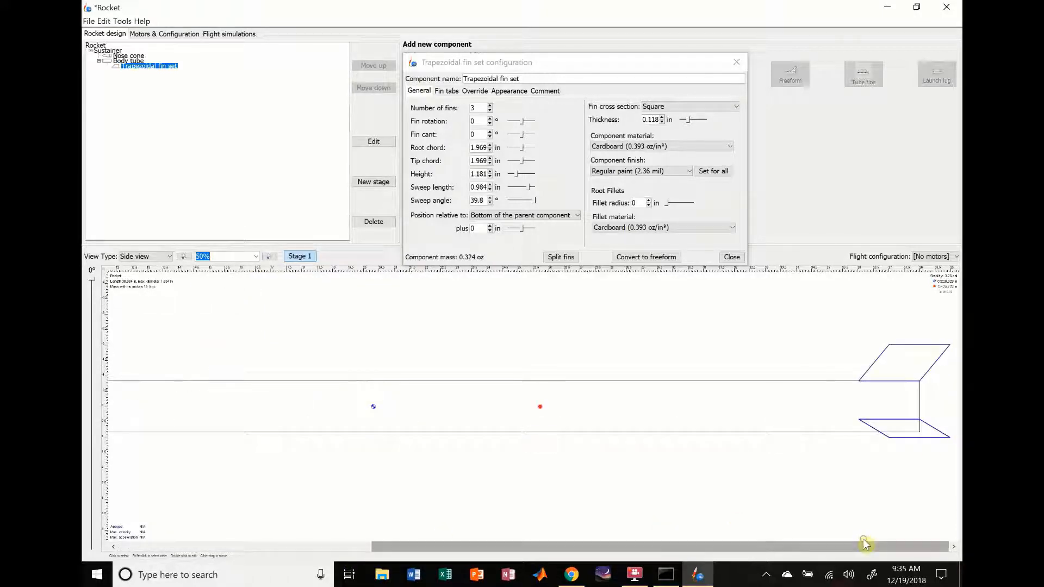
left_click_drag(548, 66, 556, 155)
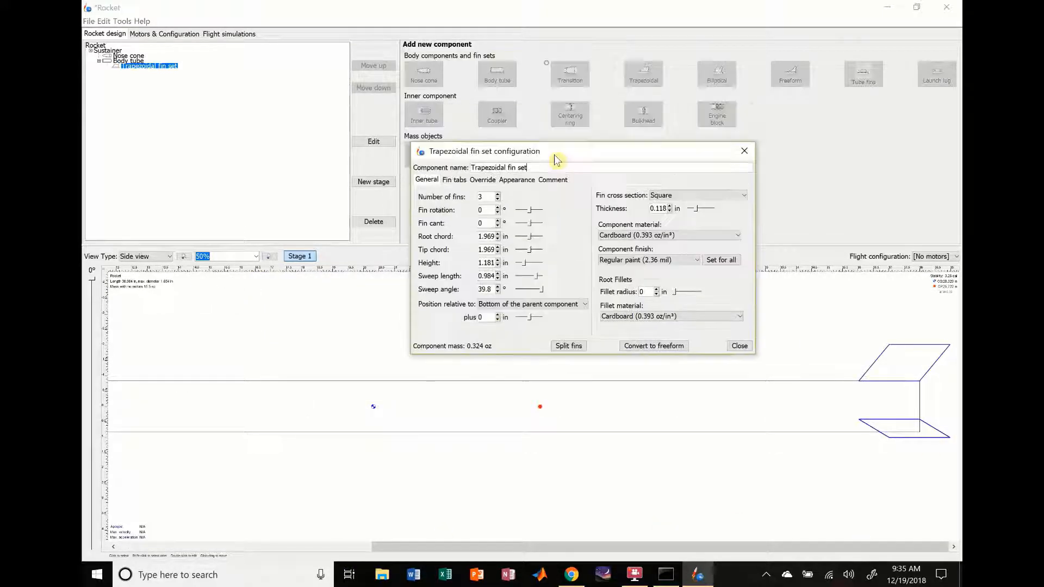
Step: Convert the trapezoidal fin set to freeform, try lowering the fin's front upper corner, and close the configuration
left_click(655, 346)
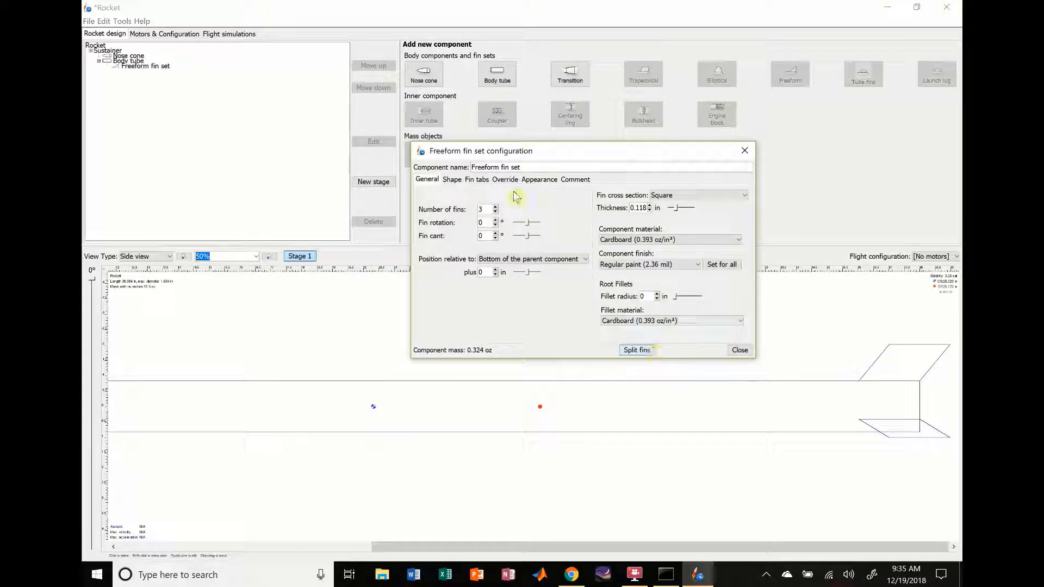
left_click(452, 180)
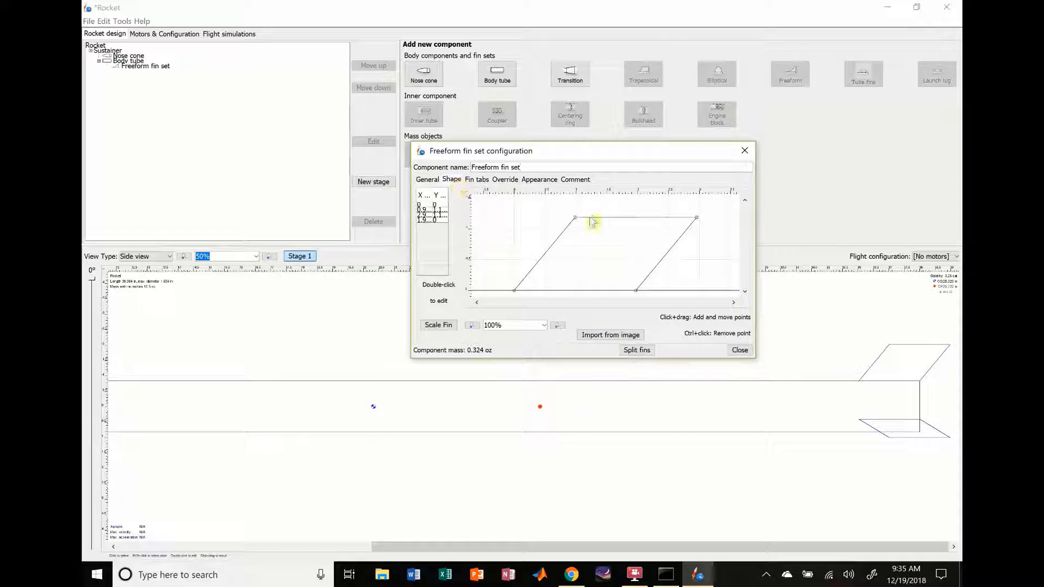
mouse_move(576, 225)
left_mouse_down()
mouse_move(599, 259)
mouse_move(578, 235)
mouse_move(564, 237)
left_mouse_up()
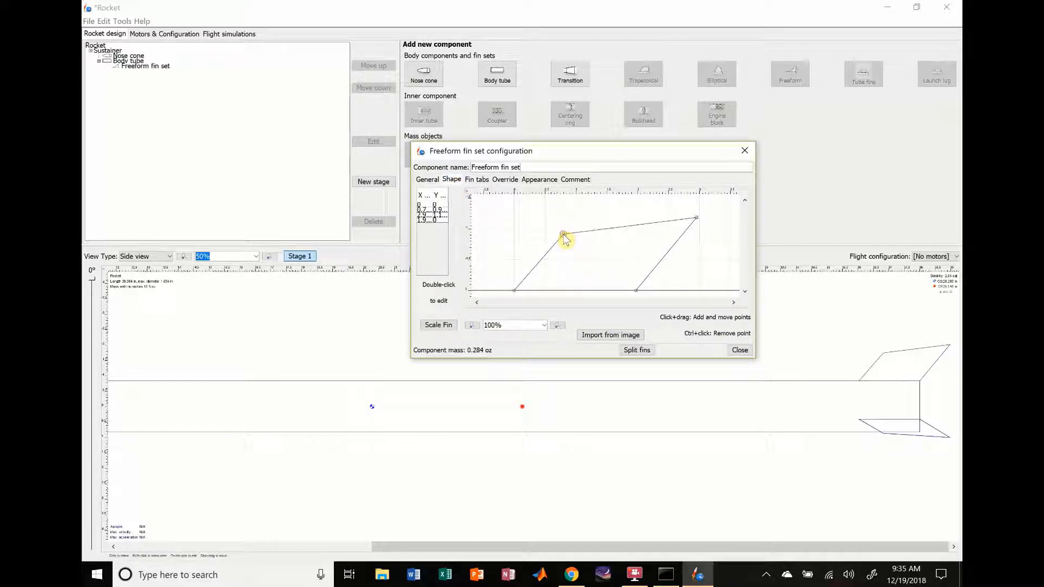
left_click(430, 181)
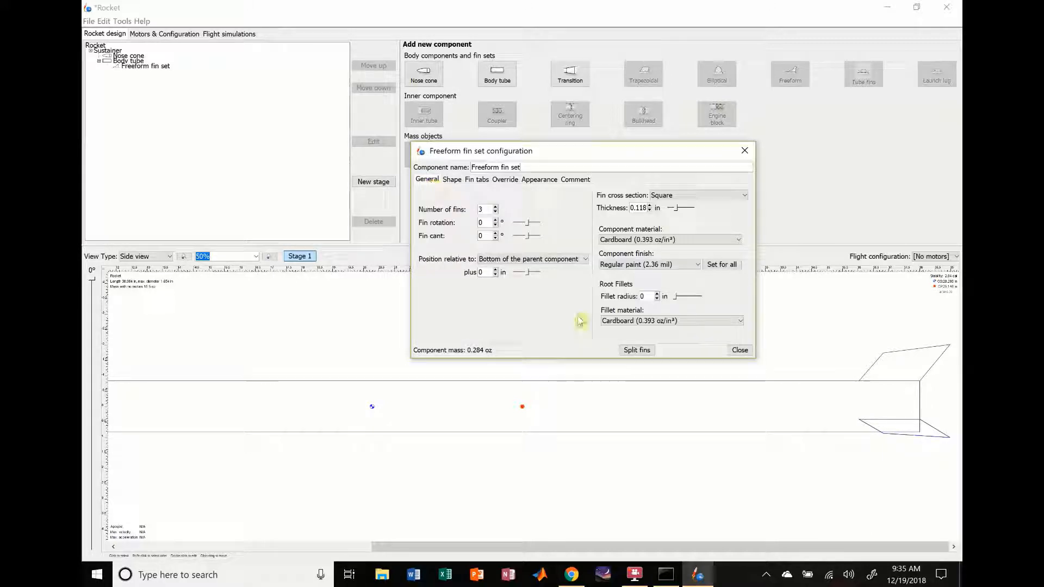
left_click(739, 350)
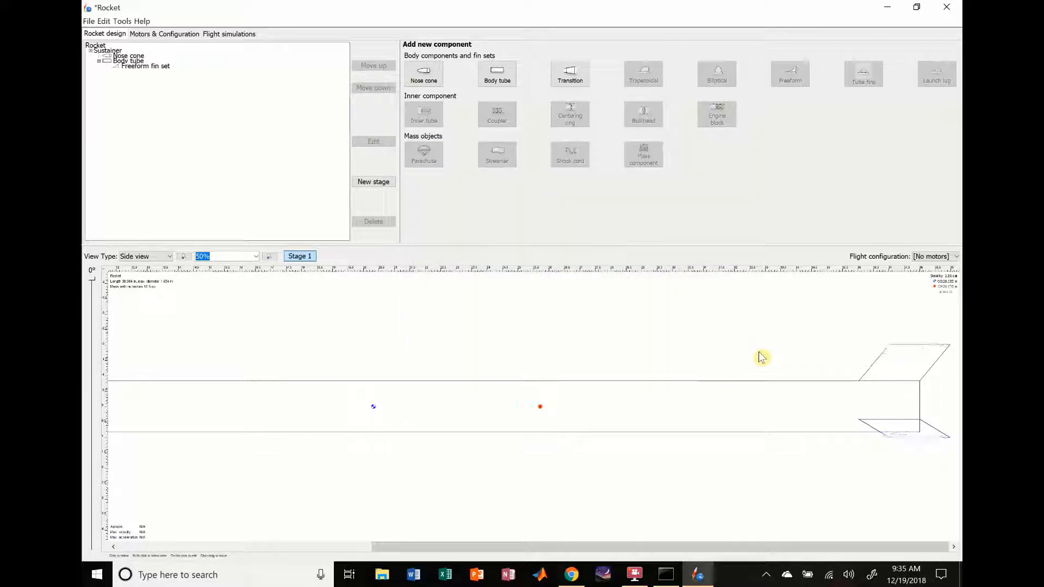
Step: Reopen the freeform fin set to check its shape and settings, close it, and delete the fin set
double_click(910, 367)
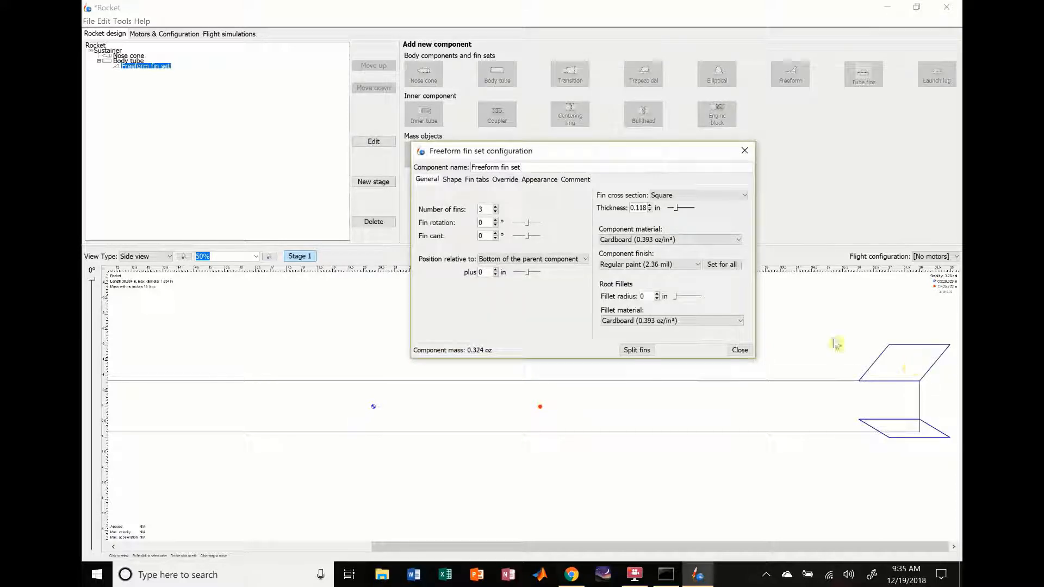
left_click(454, 182)
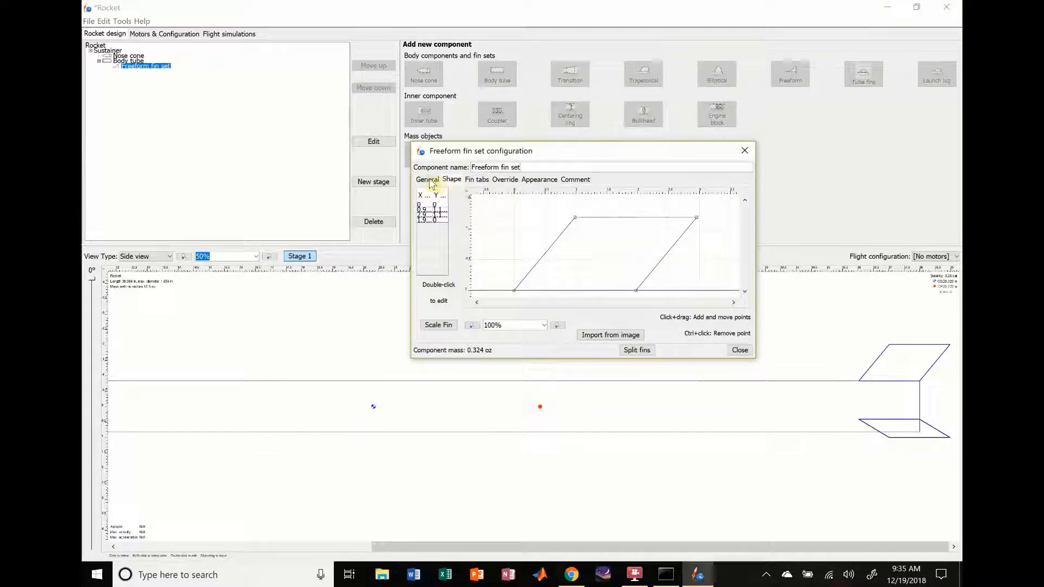
left_click(428, 180)
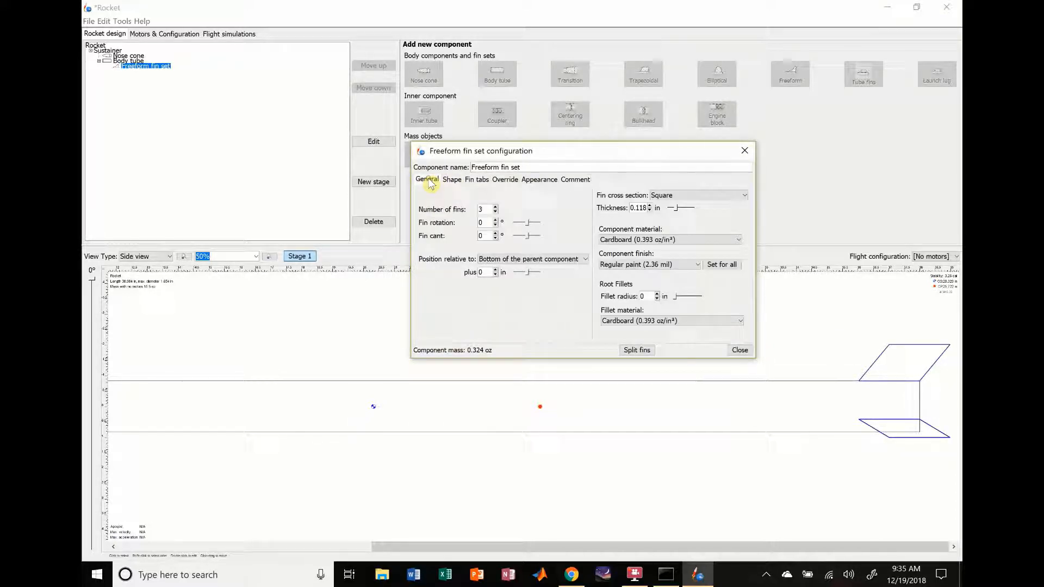
left_click(739, 351)
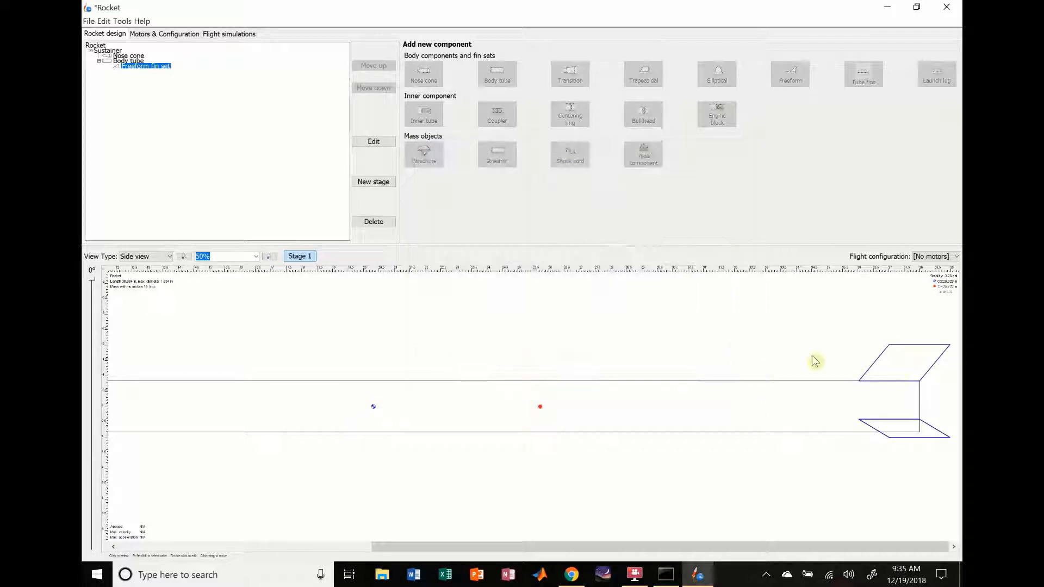
double_click(909, 363)
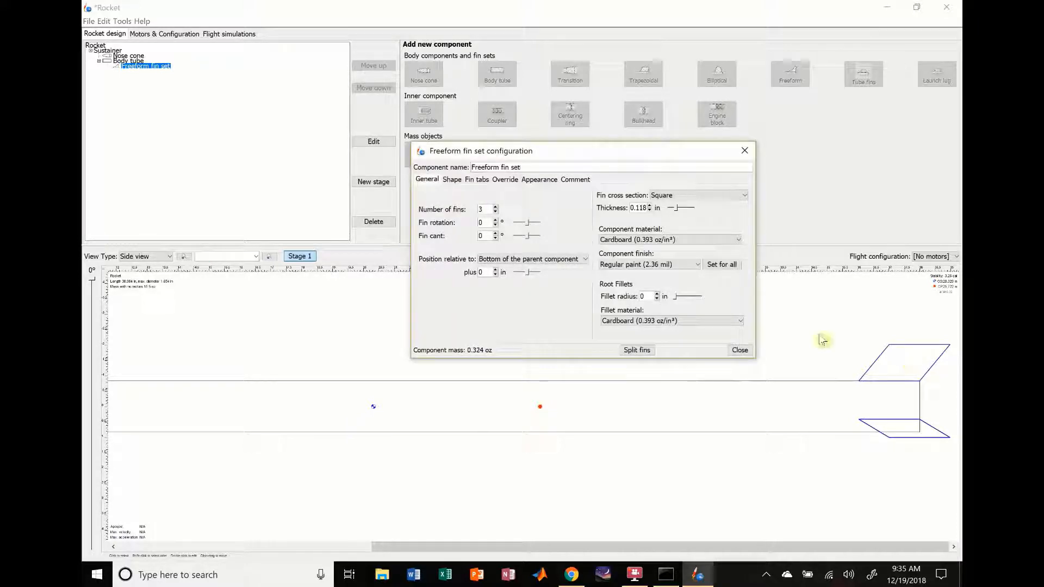
left_click(739, 352)
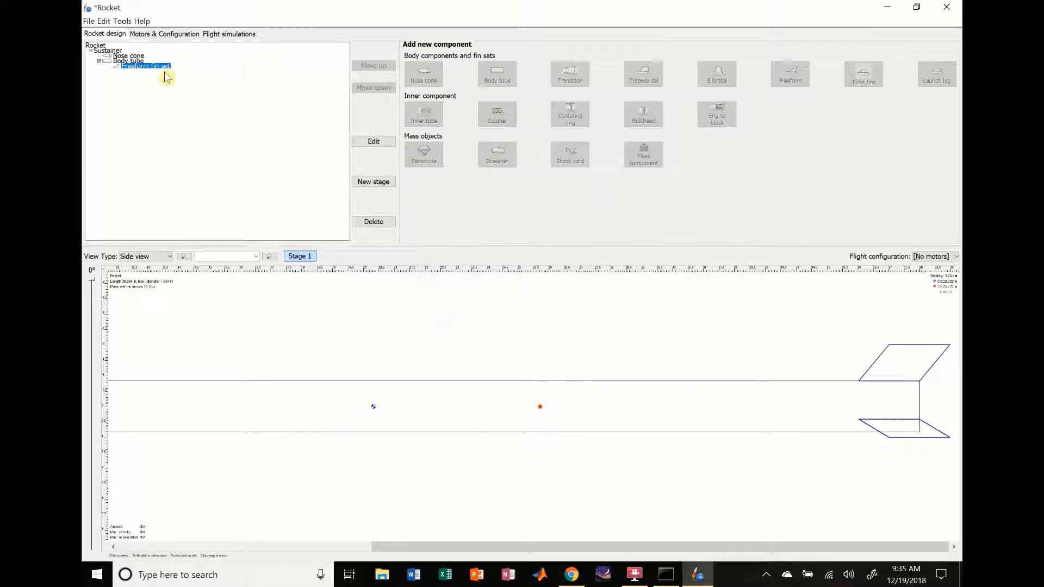
key("Delete")
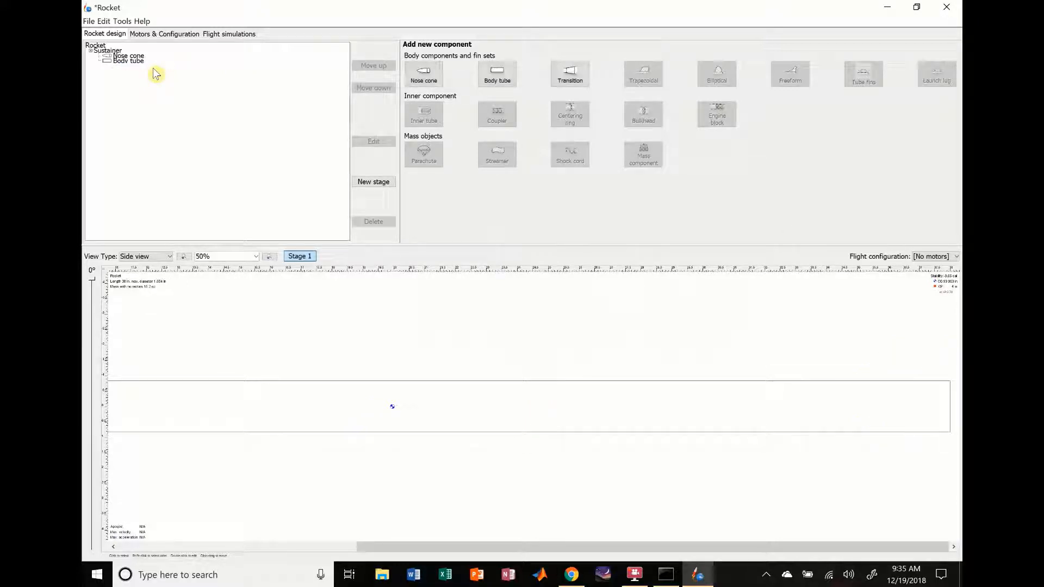
Step: Add a new trapezoidal fin set to the body tube and set the number of fins to 4
left_click(608, 390)
left_click(607, 390)
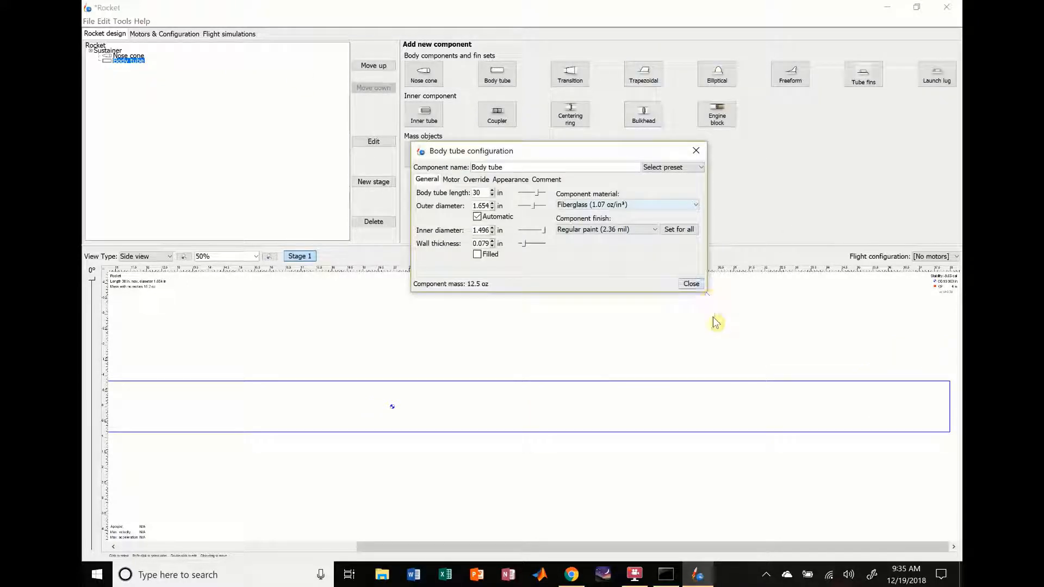
left_click(691, 283)
left_click(650, 83)
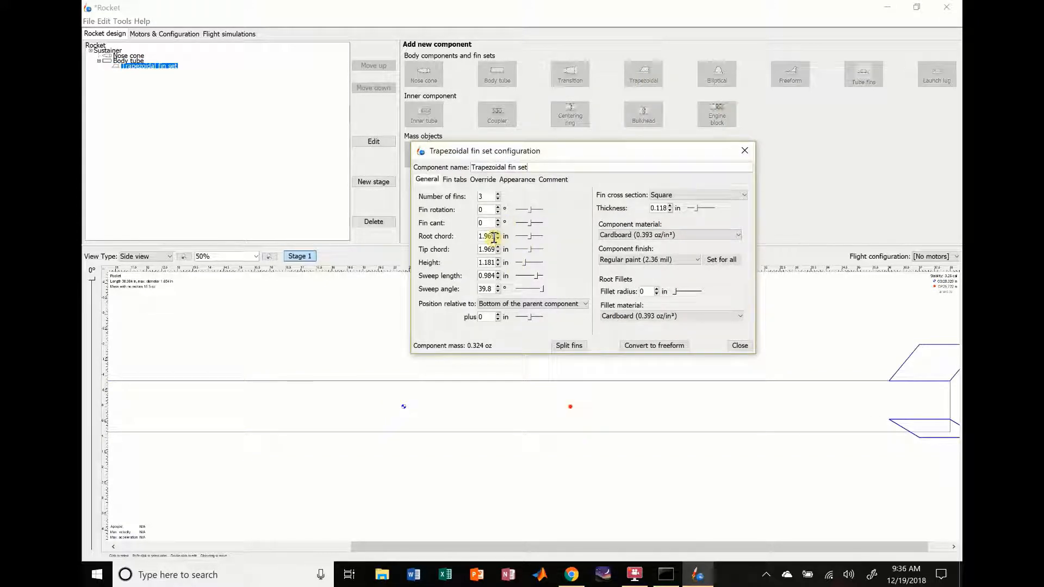
left_click(497, 194)
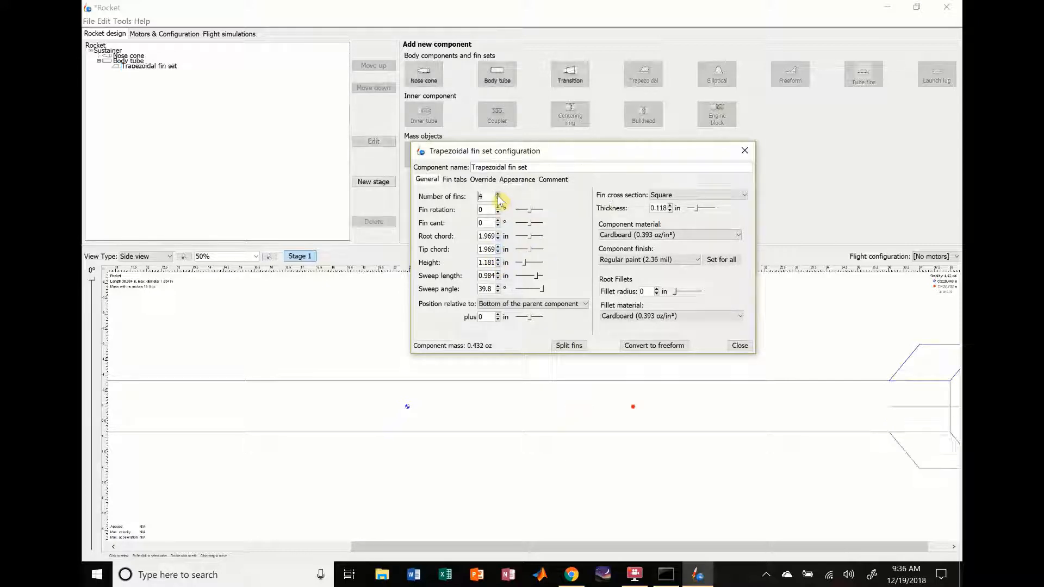
Step: Set the thickness of the trapezoidal fins to 1/16 in
left_click_drag(535, 548, 698, 566)
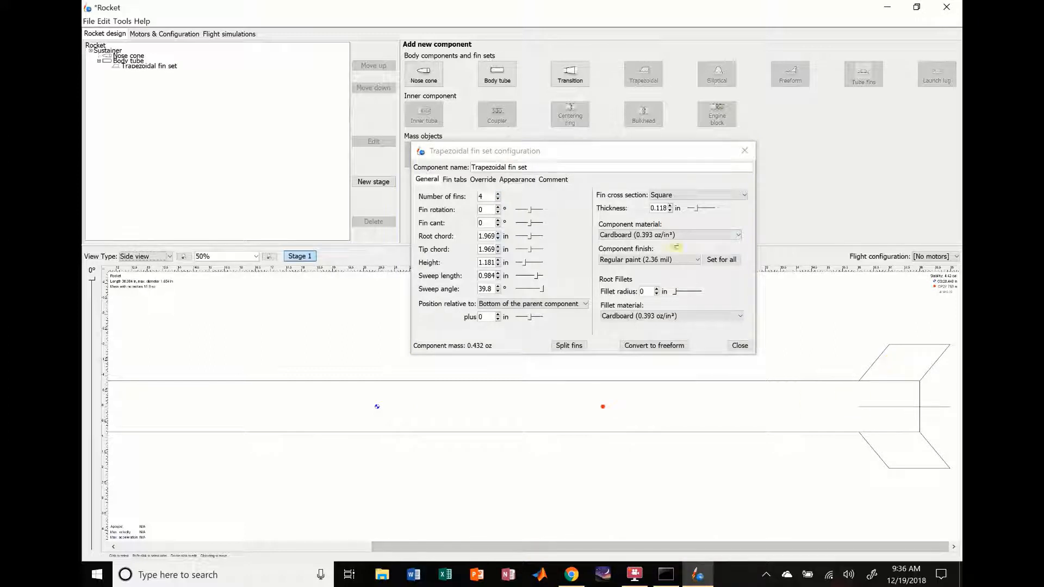
left_click(683, 211)
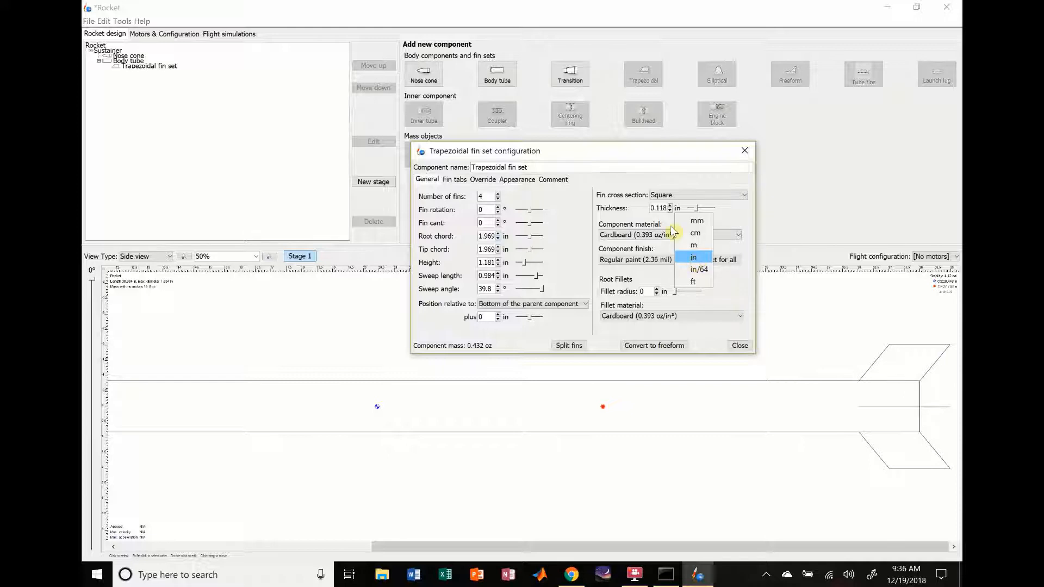
left_click(660, 209)
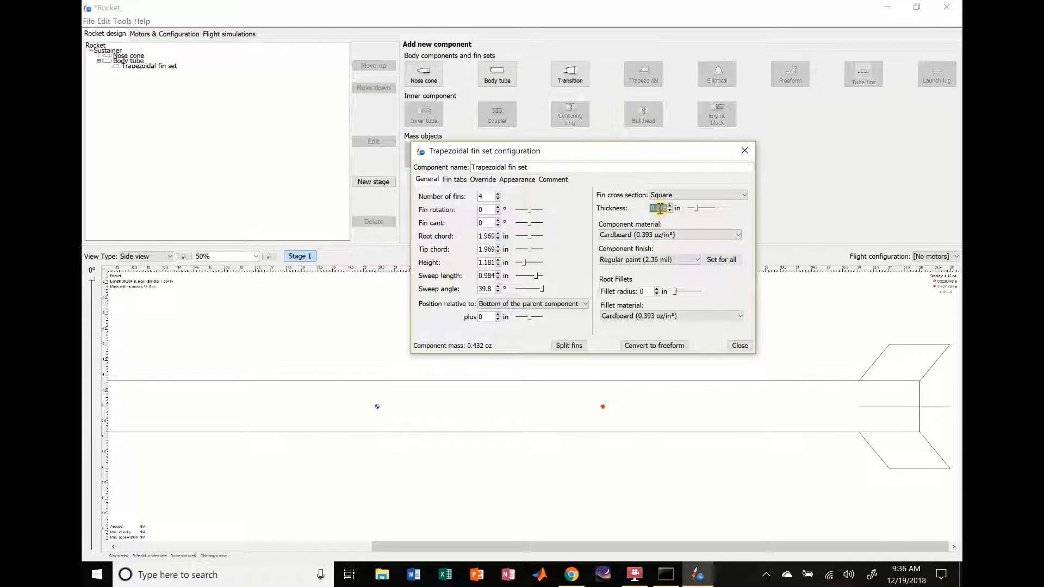
type("1/16")
key("Return")
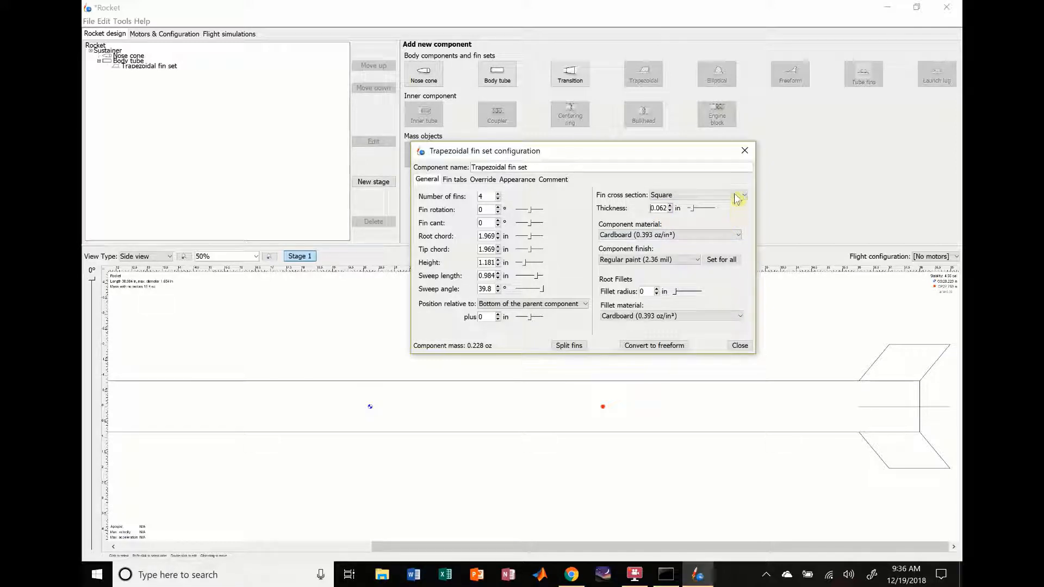
Step: Give the fins a Rounded cross section and change their component material to Fiberglass (1.07 oz/in³)
left_click(734, 195)
left_click(708, 217)
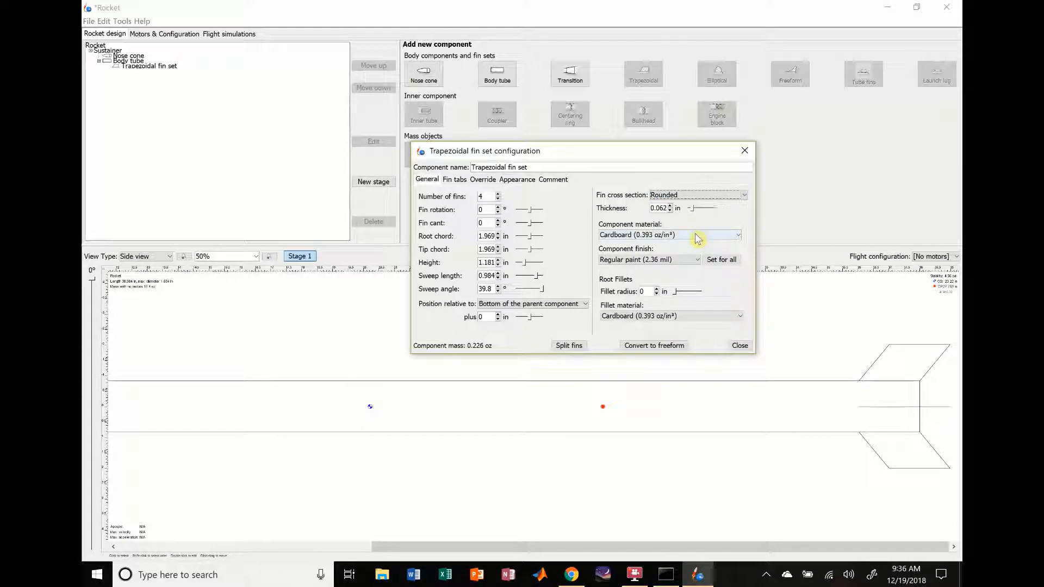
left_click(696, 236)
left_click(650, 273)
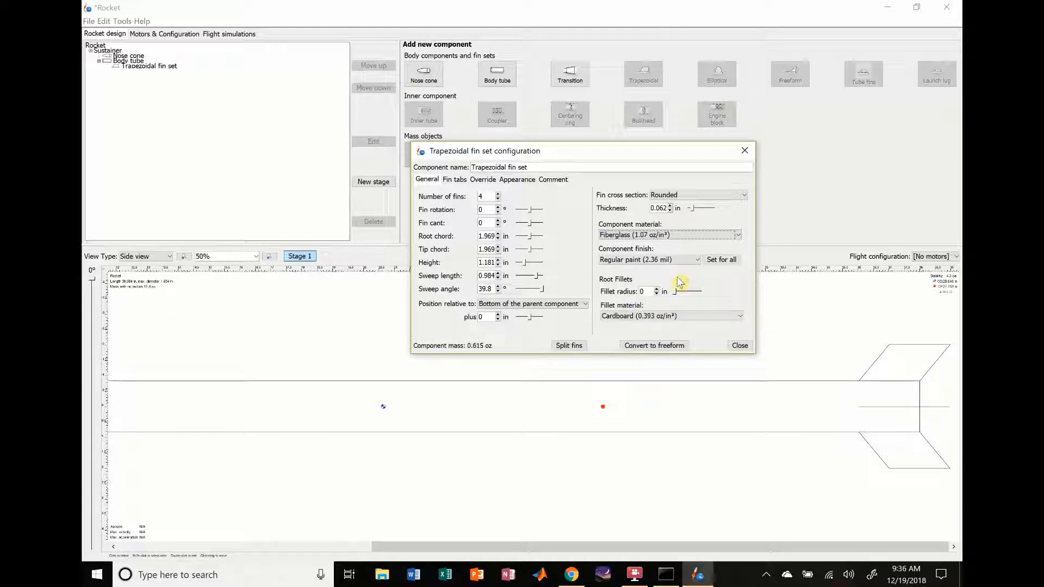
Step: Define the root fillets with a 0.25 in radius and Kraft phenolic (0.549 oz/in³) as the fillet material
left_click(645, 292)
type("0.25")
left_click(674, 316)
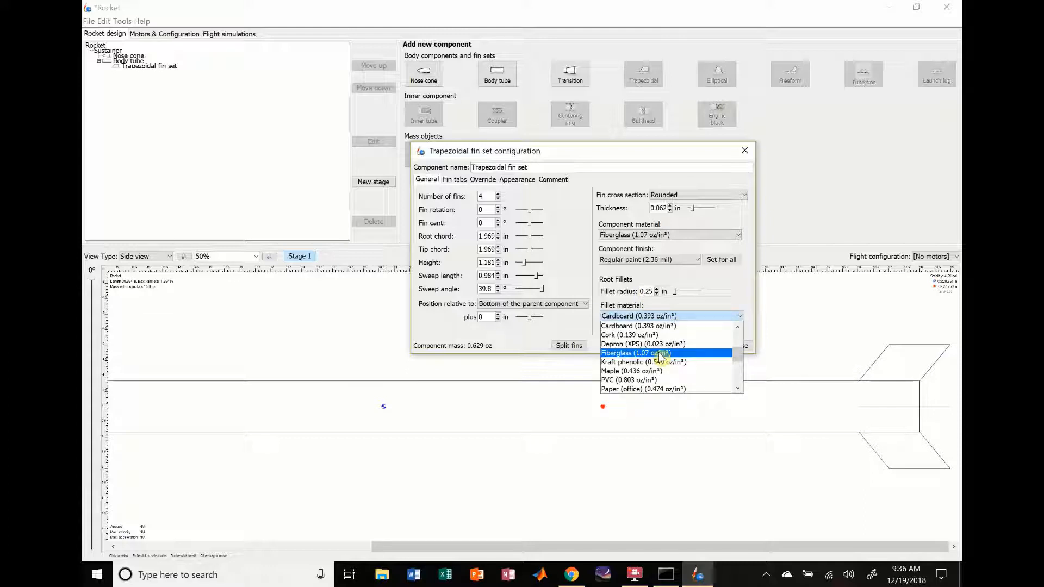
mouse_move(739, 351)
left_mouse_down()
mouse_move(740, 338)
mouse_move(739, 388)
mouse_move(739, 366)
left_mouse_up()
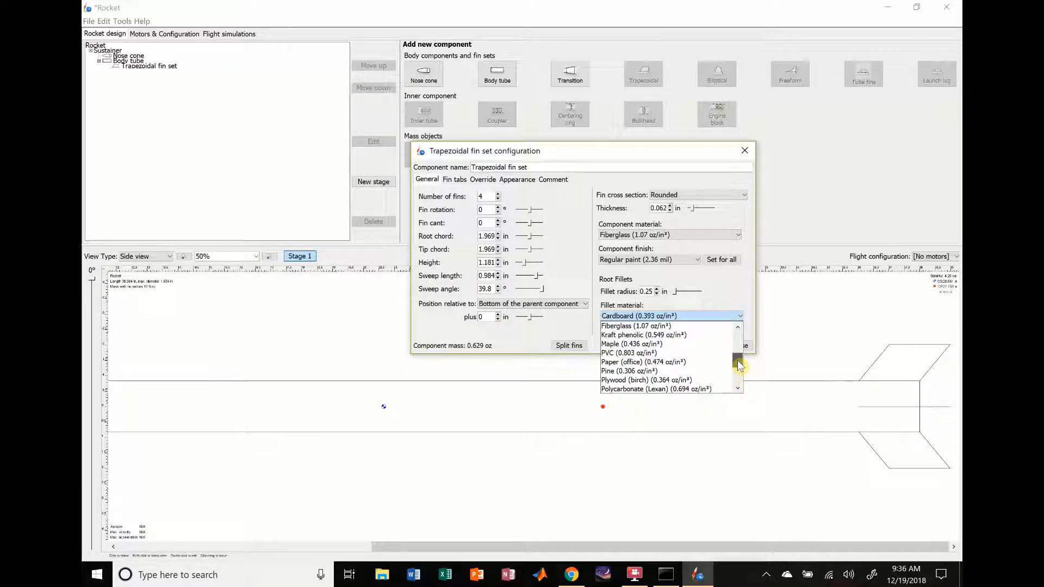
left_click(648, 337)
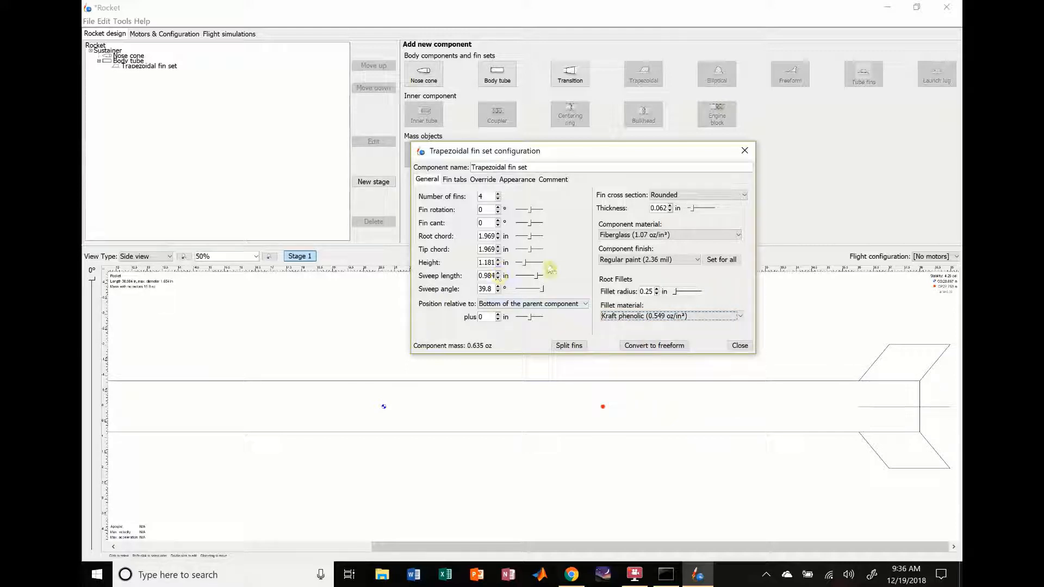
Step: Try canting the fins up to 10° and reset the fin cant to 0°
left_click(498, 220)
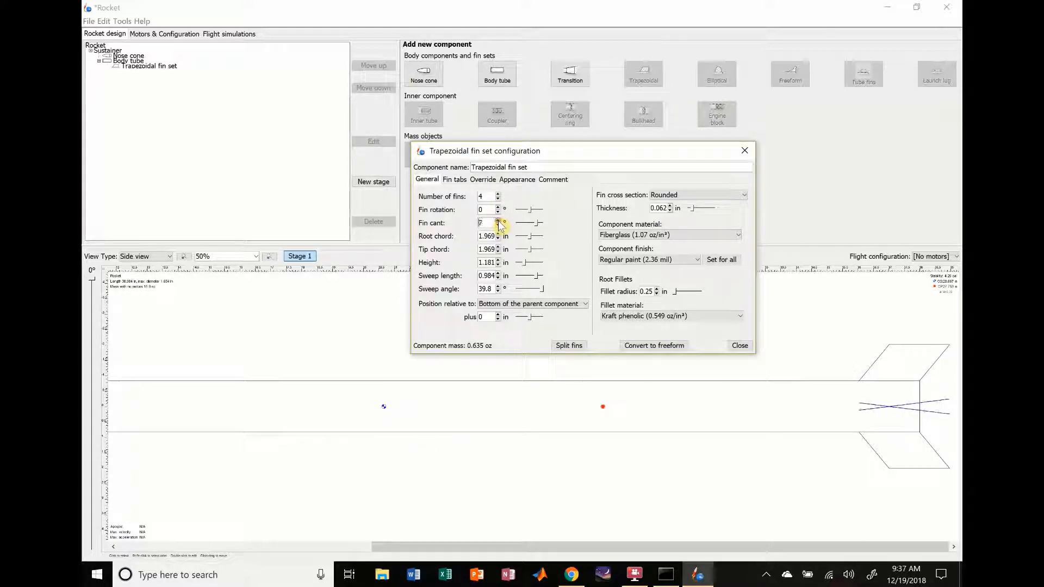
left_click(498, 221)
left_click(498, 221)
left_click(498, 221)
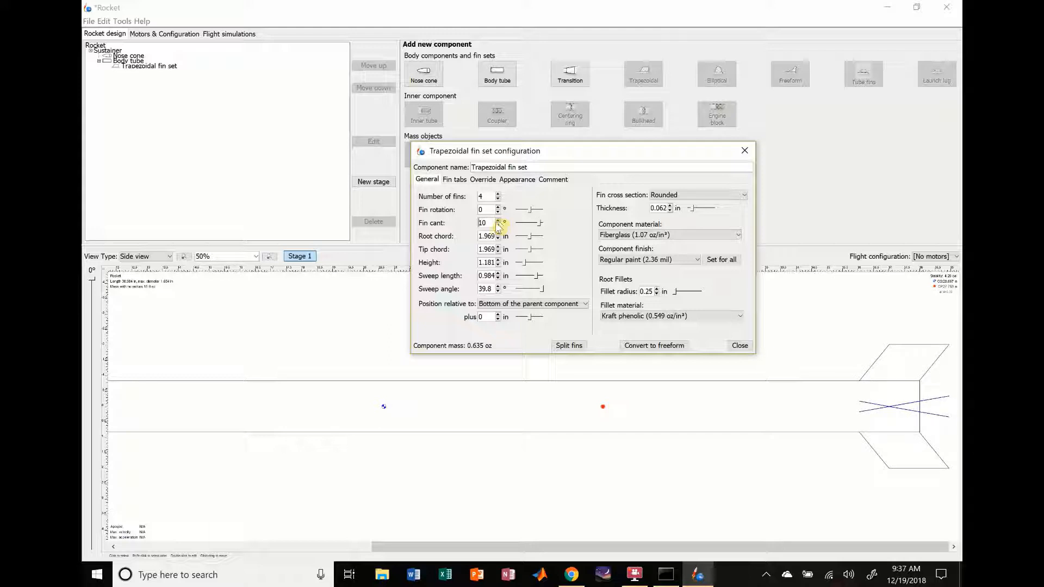
double_click(488, 223)
type("0")
key("Return")
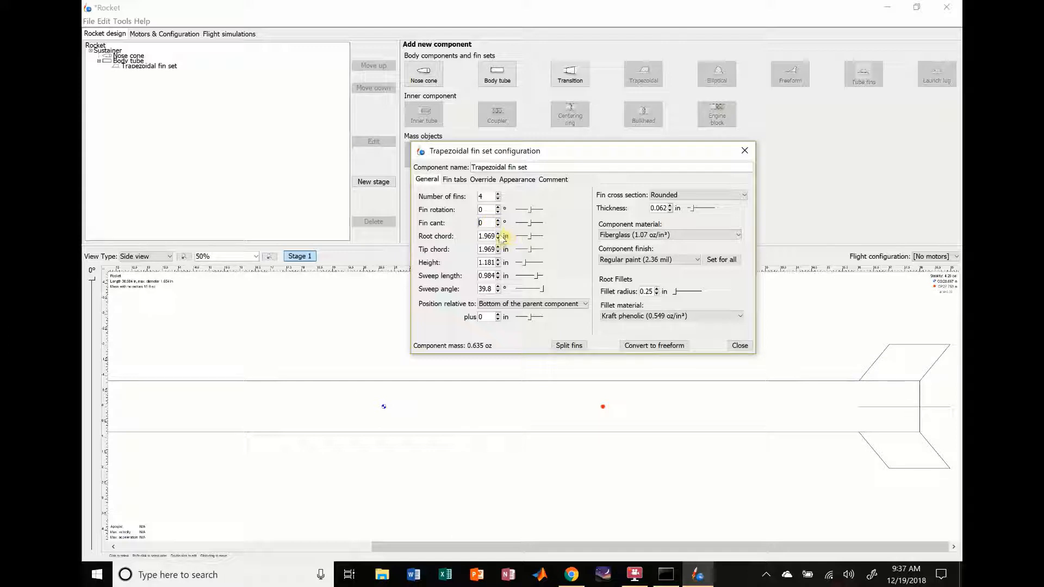
Step: Set the fins' root chord to 4 in and their tip chord to 1 in
left_click(498, 234)
left_click(498, 234)
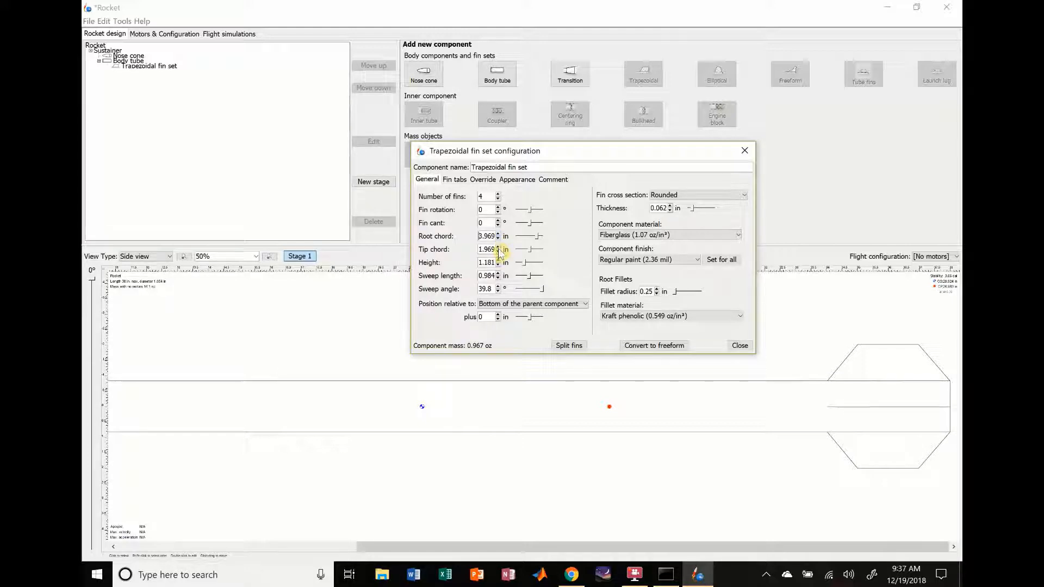
left_click(498, 247)
left_click(498, 247)
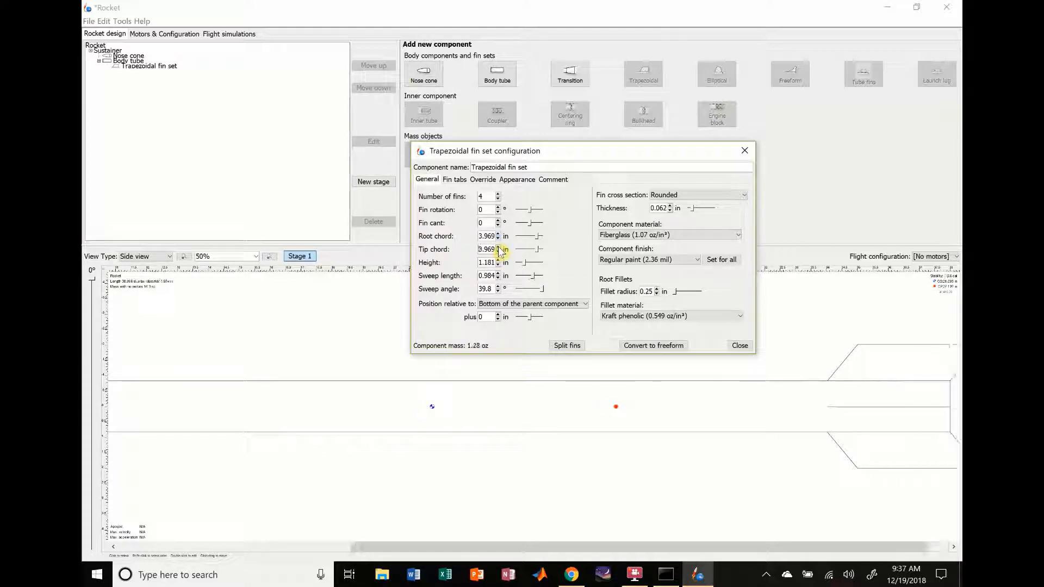
left_click_drag(736, 546, 779, 546)
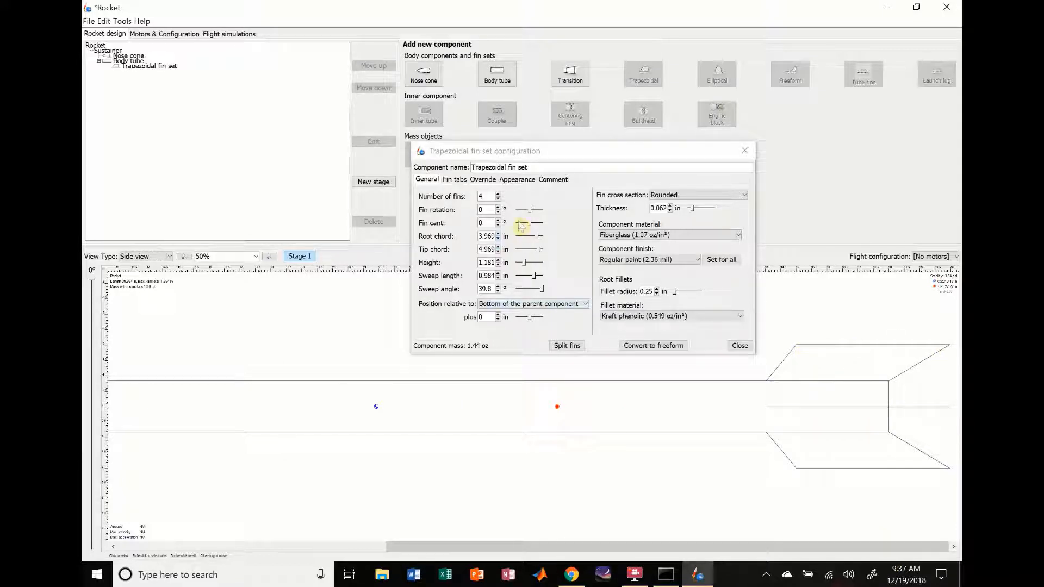
left_click(497, 251)
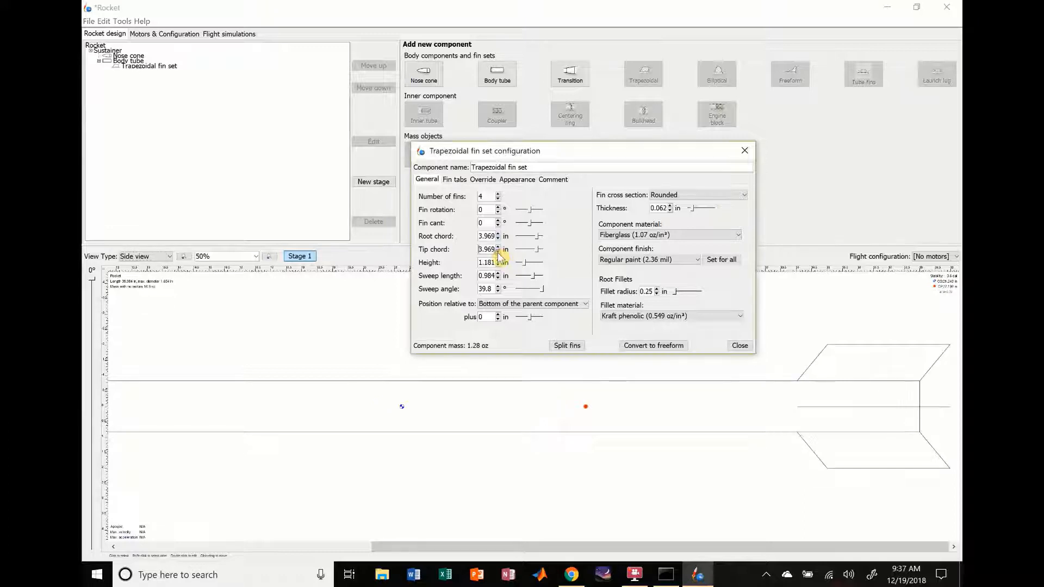
left_click(497, 251)
left_click(498, 251)
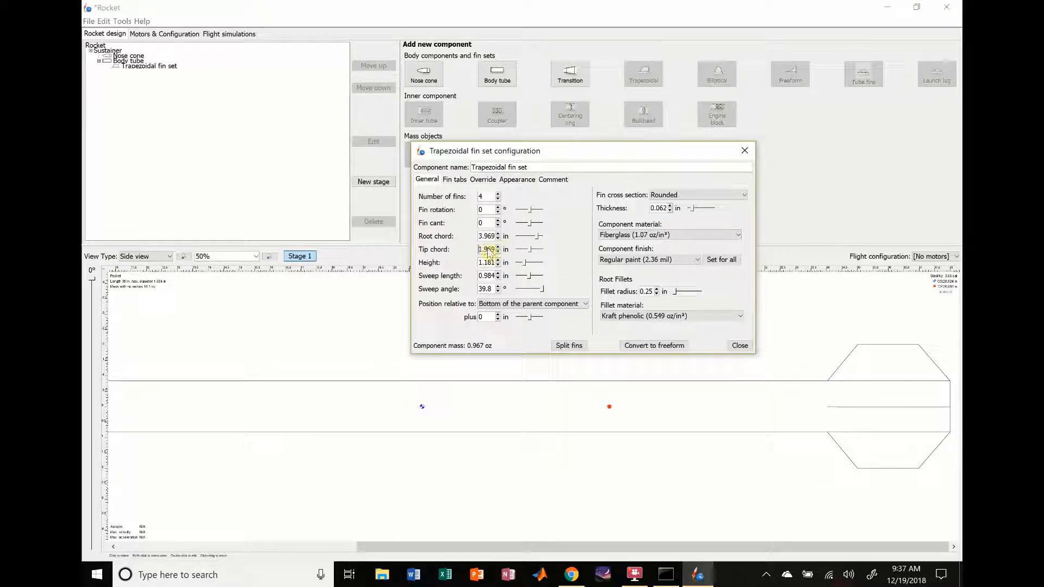
left_click(497, 251)
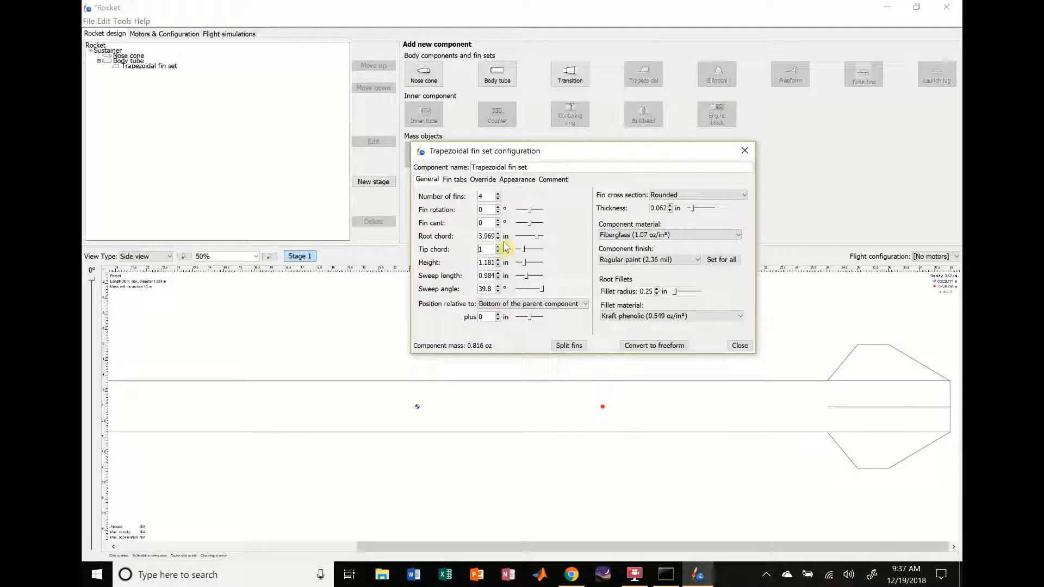
double_click(492, 237)
type("4")
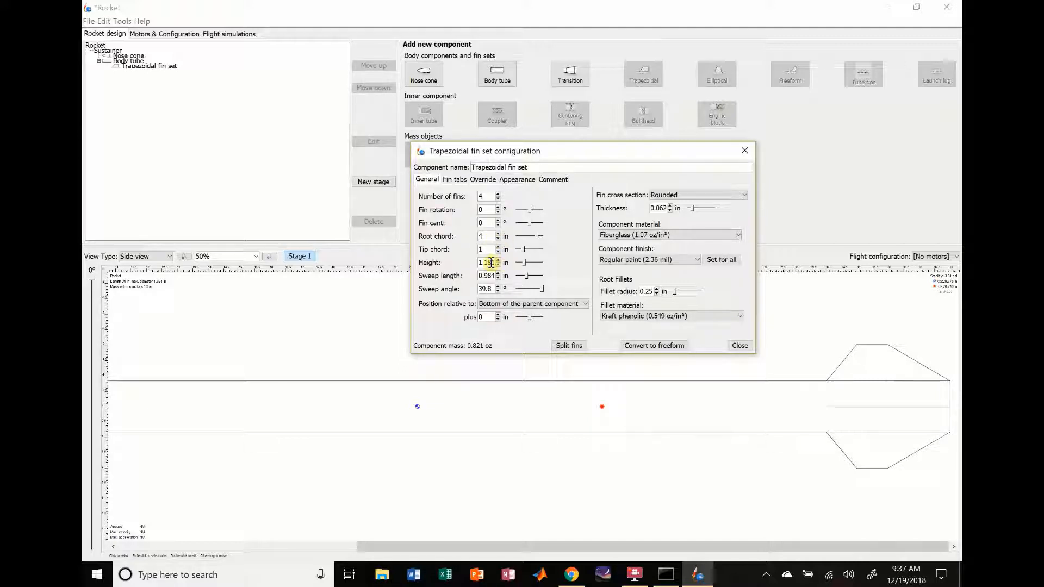
Step: Set the fin height to 2 in and adjust the sweep angle to 50.8°
double_click(491, 263)
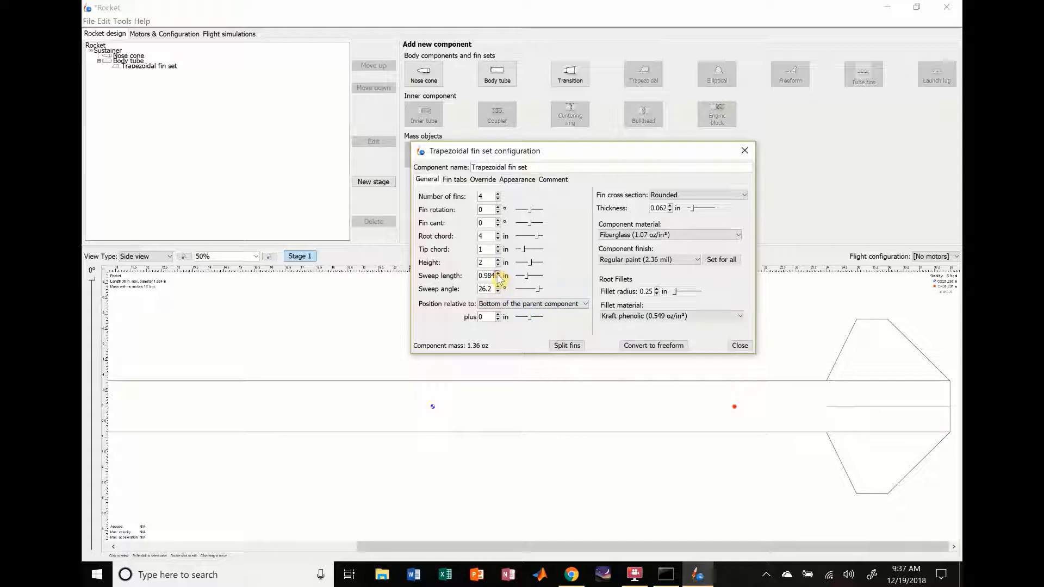
left_click(499, 274)
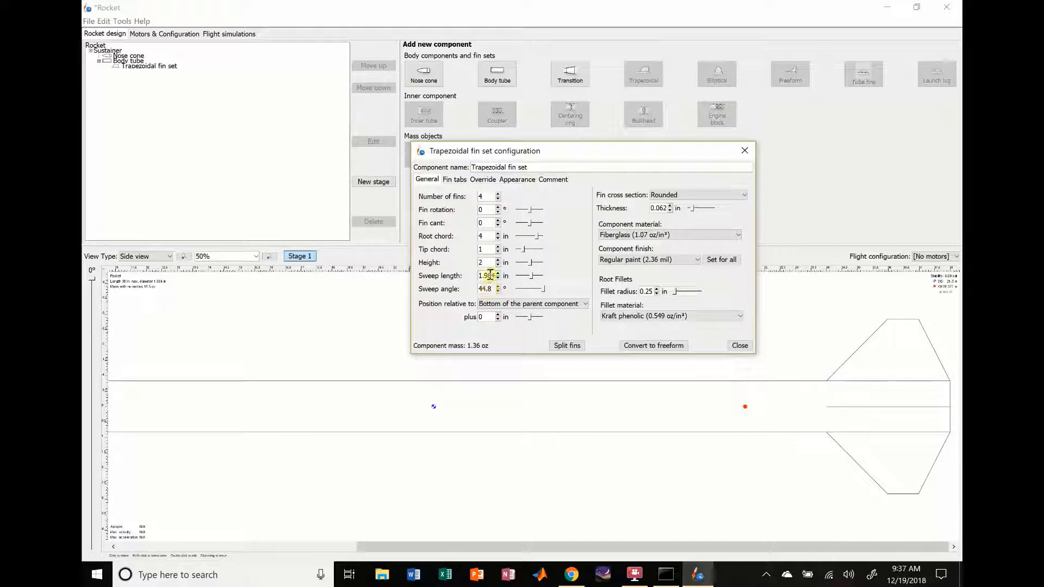
left_click(498, 287)
left_click(498, 287)
left_click(498, 287)
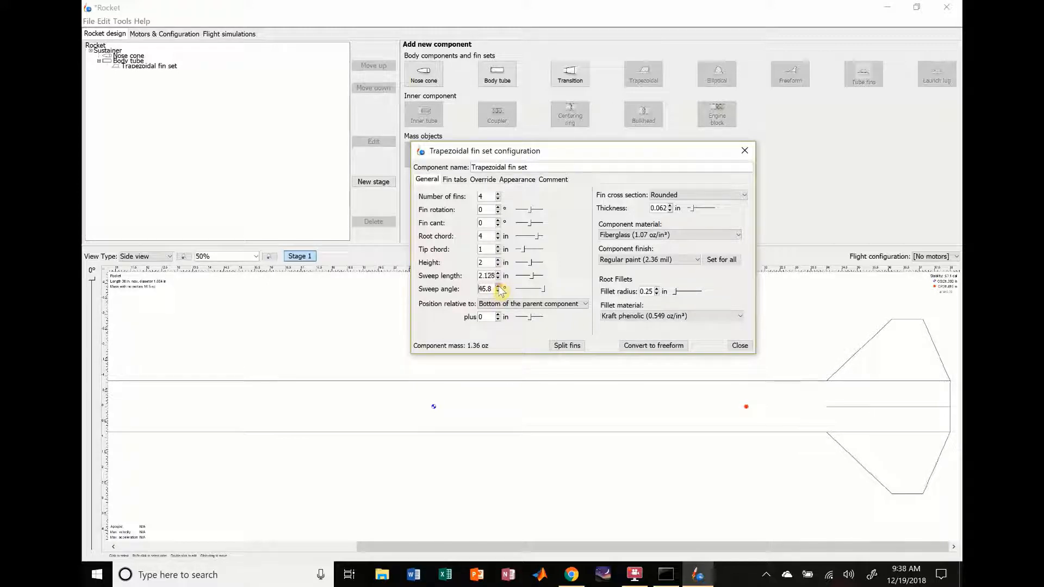
left_click(498, 287)
left_click(498, 287)
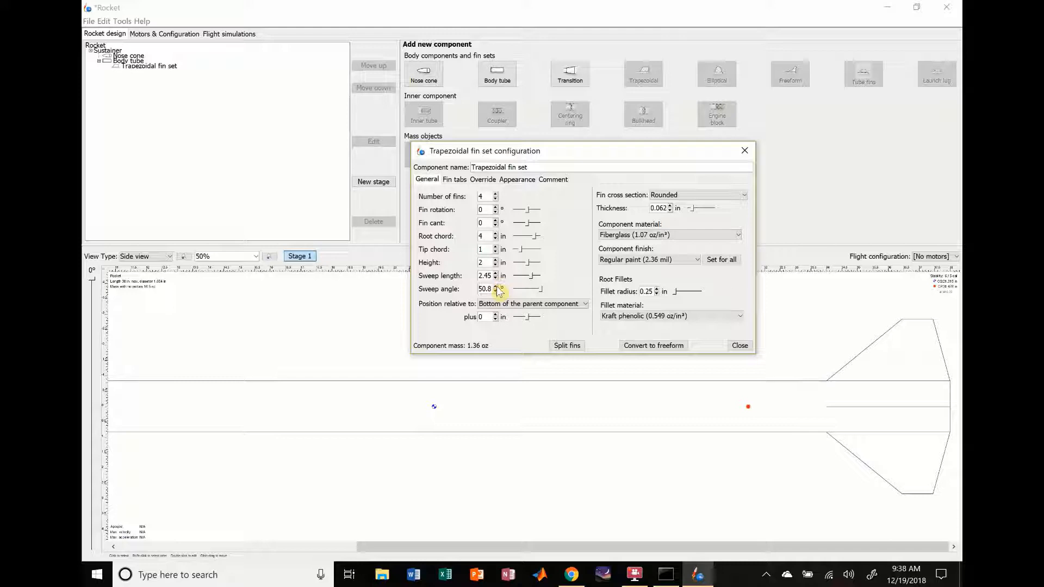
left_click(495, 287)
left_click(495, 287)
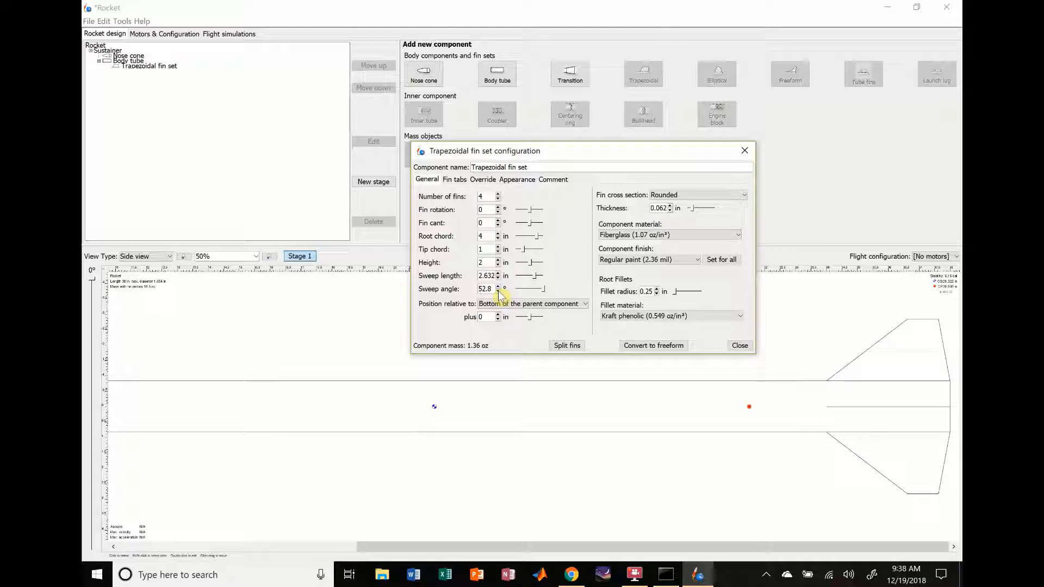
left_click(498, 292)
left_click(498, 291)
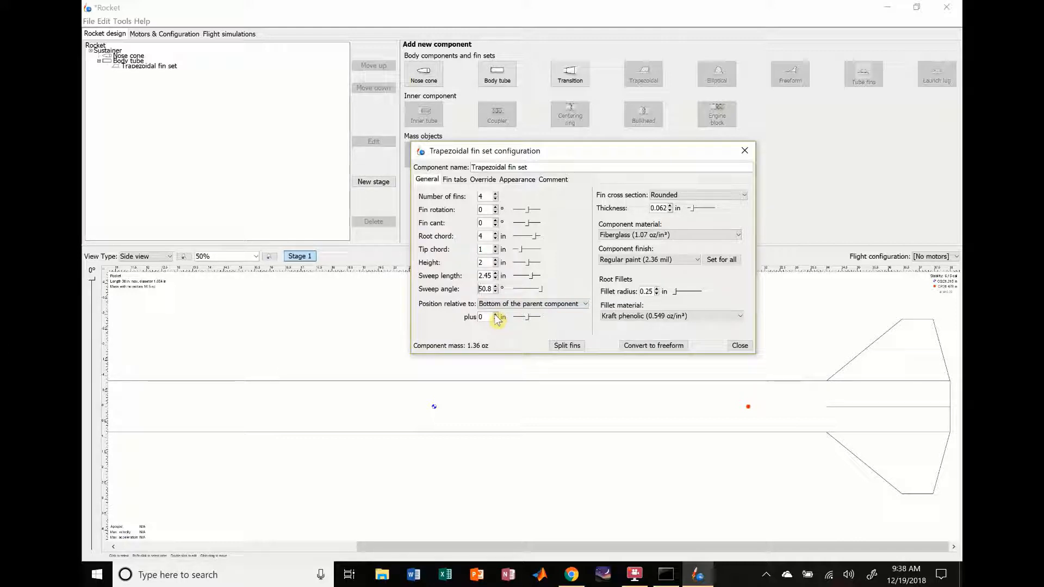
Step: Try offsetting the fin set by 1 in and -1 in relative to the bottom of the body tube
left_click(495, 314)
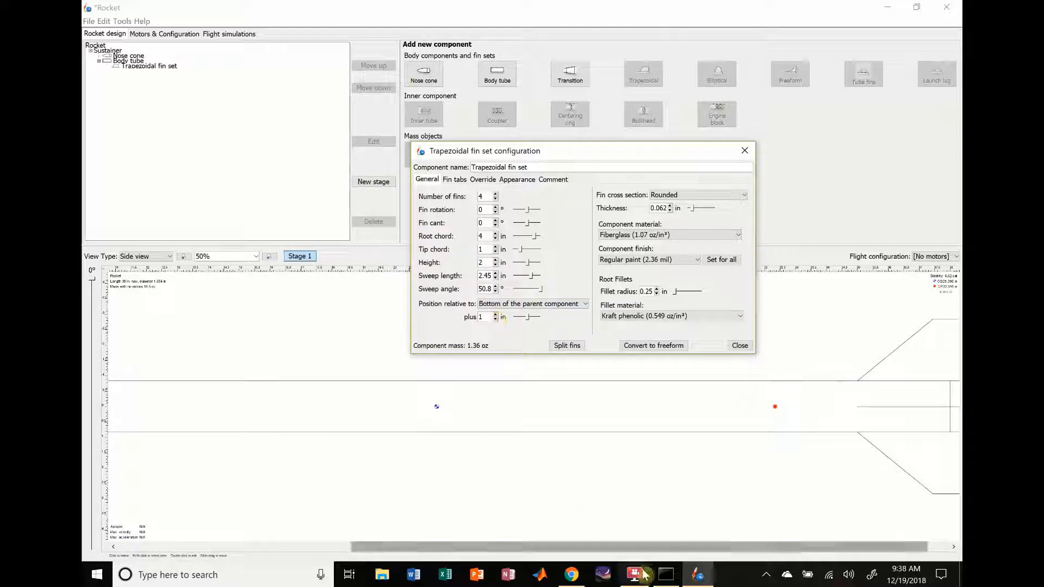
left_click_drag(668, 549, 815, 562)
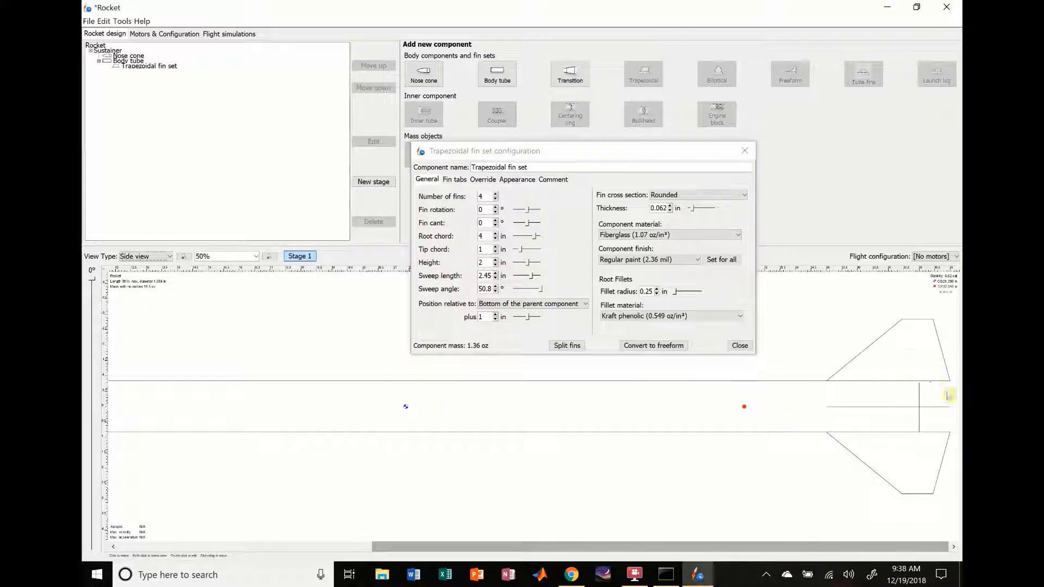
left_click(495, 320)
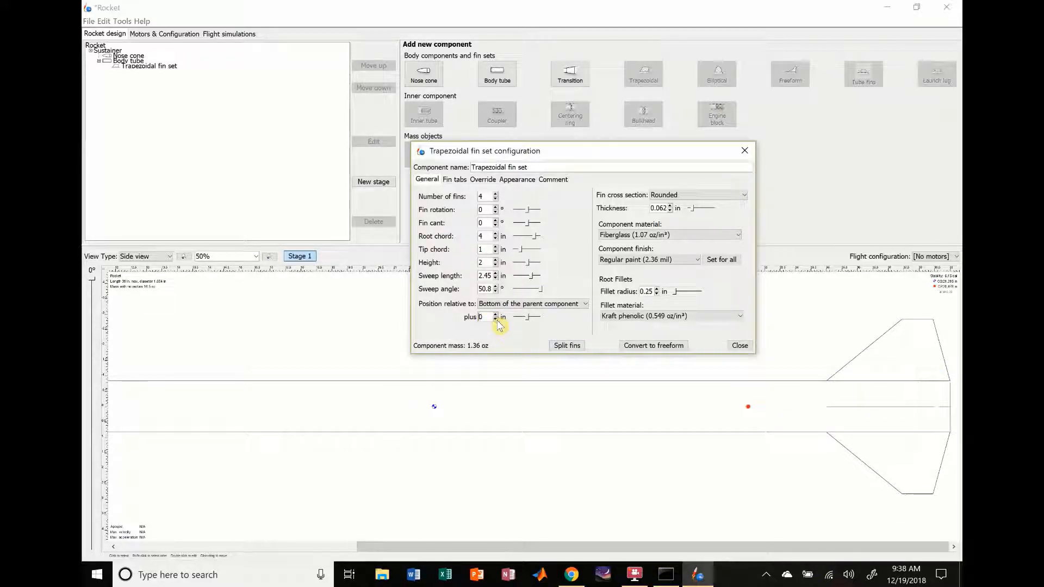
left_click(496, 319)
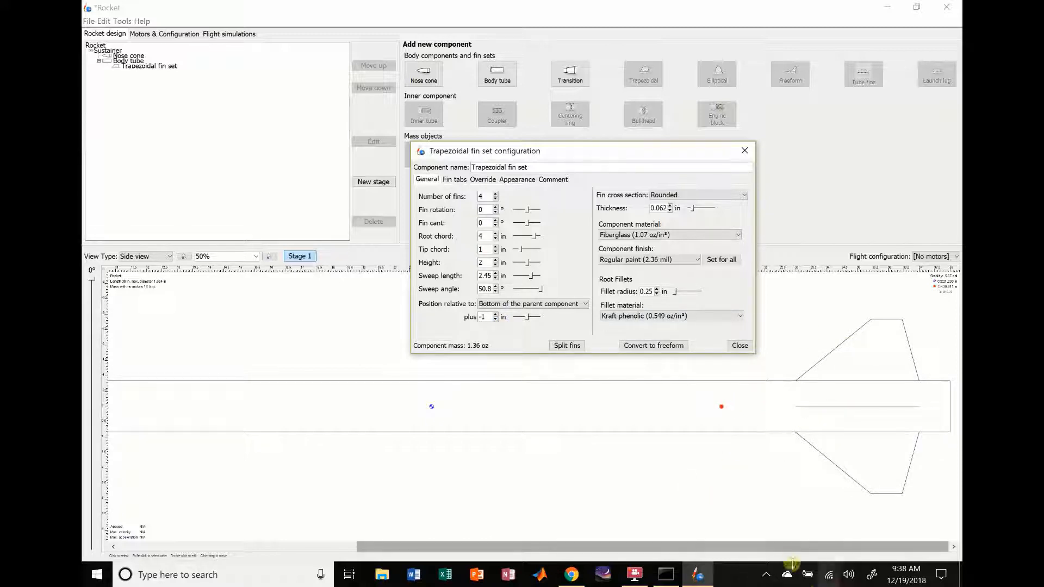
mouse_move(787, 548)
left_mouse_down()
mouse_move(548, 547)
mouse_move(904, 570)
left_mouse_up()
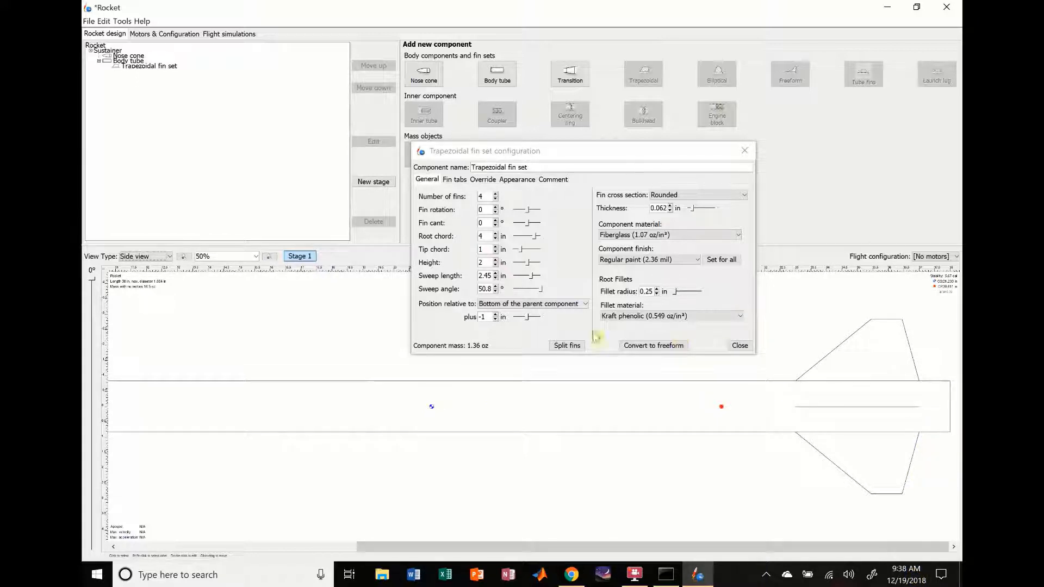
left_click(495, 314)
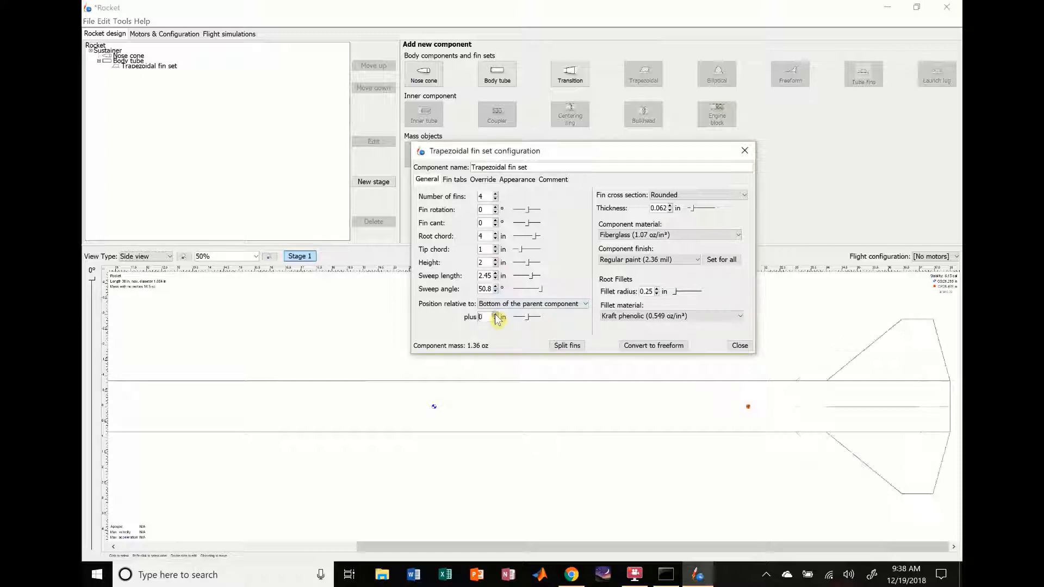
left_click(495, 314)
left_click(725, 547)
left_click_drag(726, 547, 827, 549)
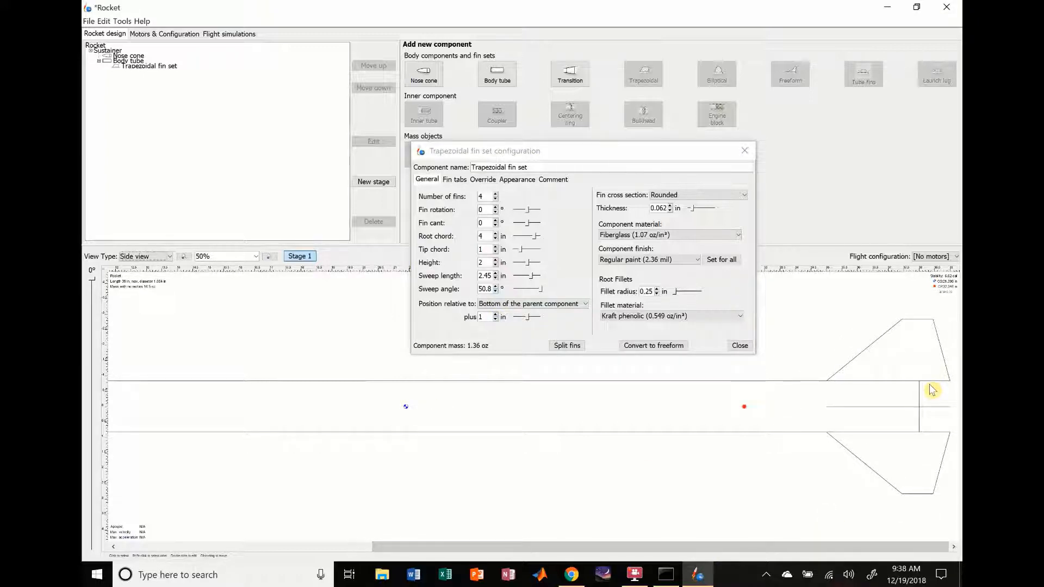
Step: Position the fin set at an offset of -0.5 in relative to the bottom of the body tube
left_click(495, 320)
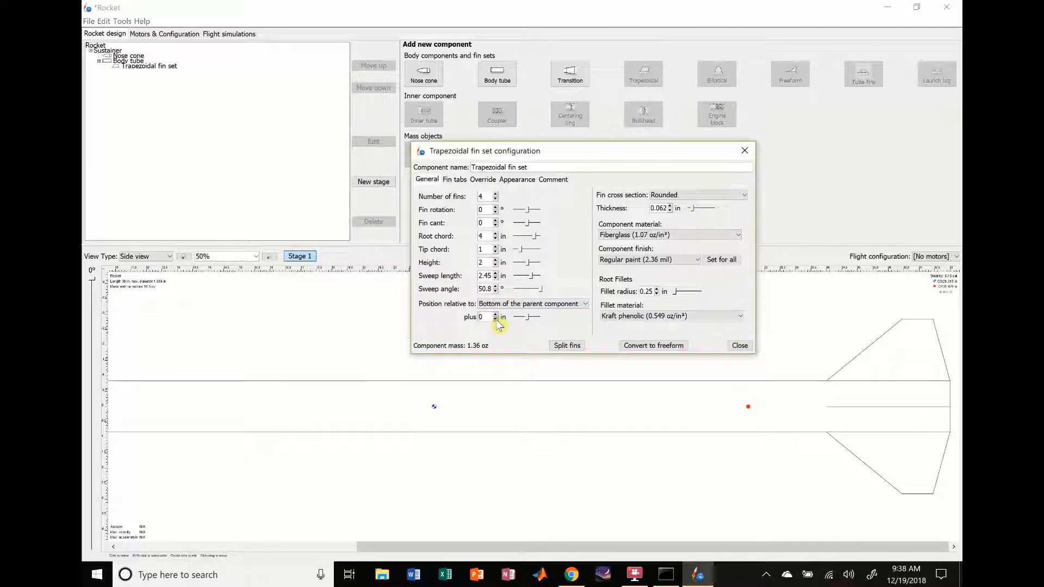
left_click(495, 320)
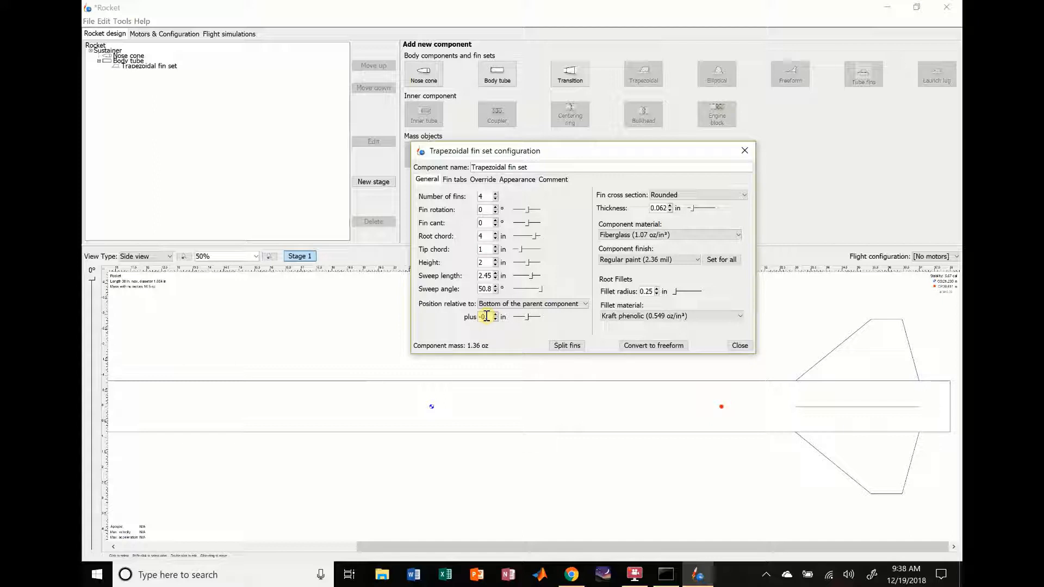
key("Return")
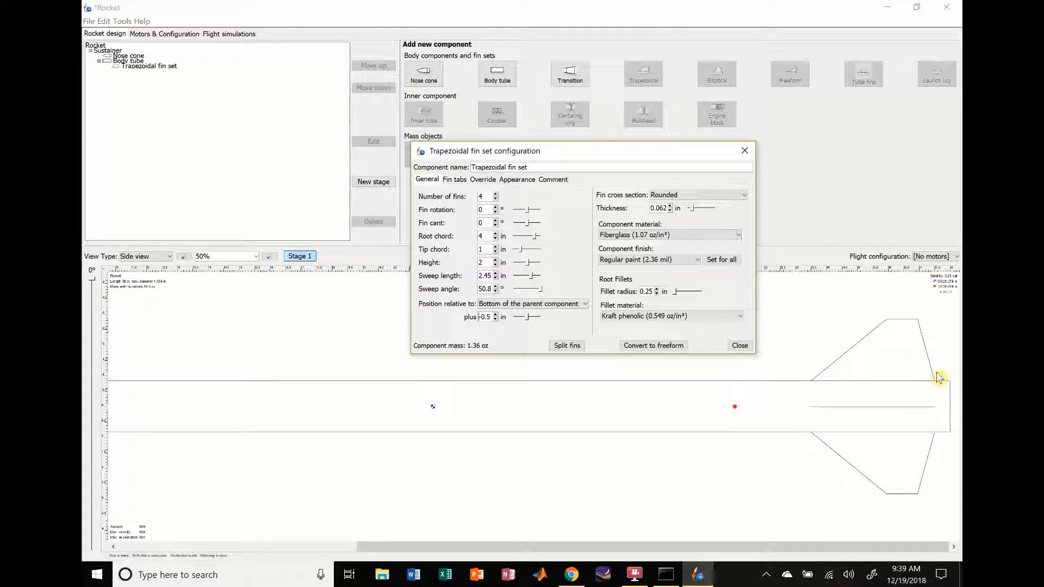
Step: Try increasing the fin set's sweep angle to 62.8°
left_click(496, 286)
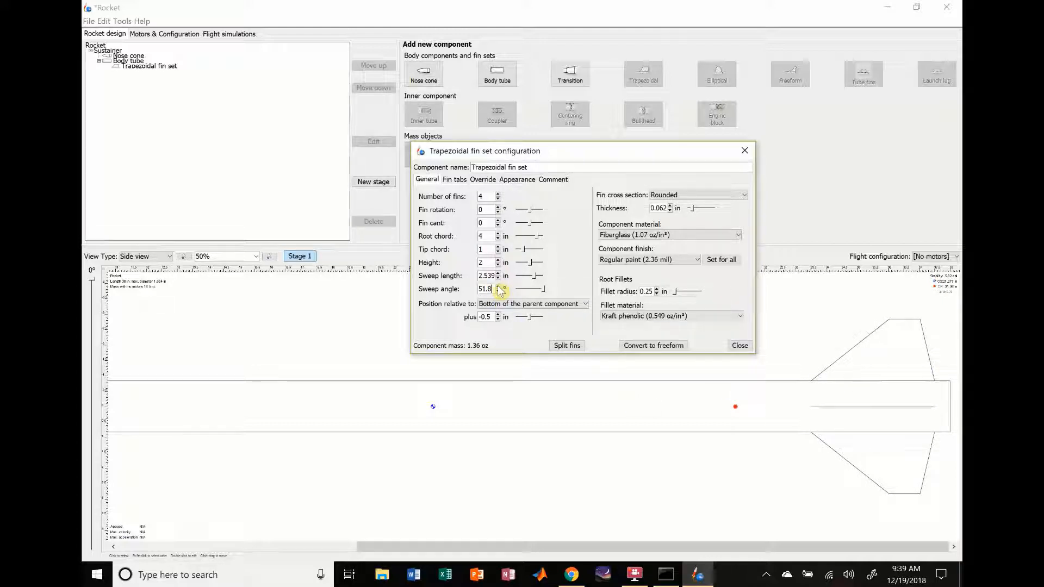
left_click(498, 287)
left_click(497, 286)
left_click(497, 287)
left_click(498, 287)
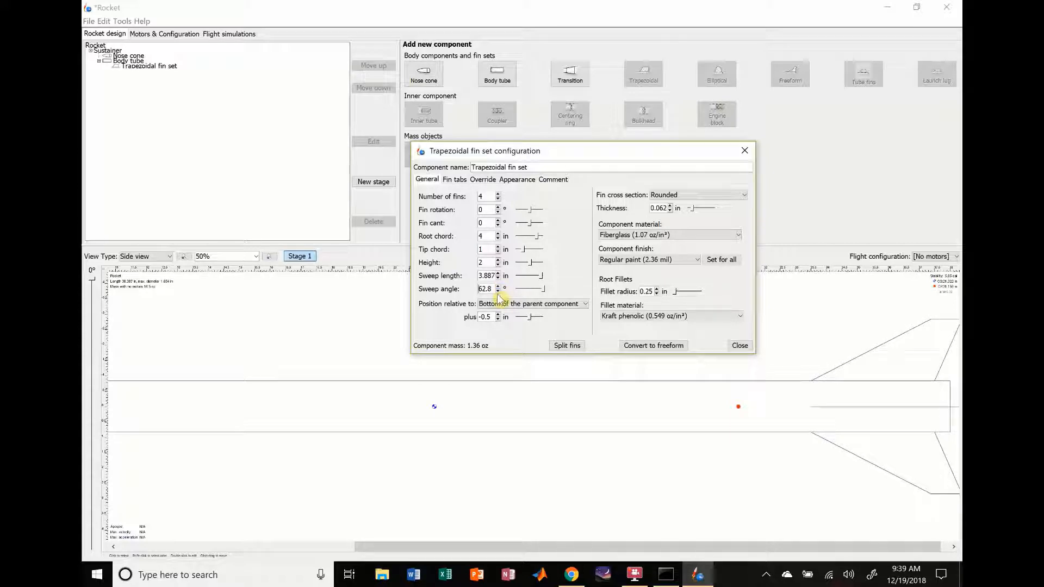
Step: Reduce the fin set's sweep angle to 48.8° and close its configuration
left_click(498, 292)
left_click(497, 292)
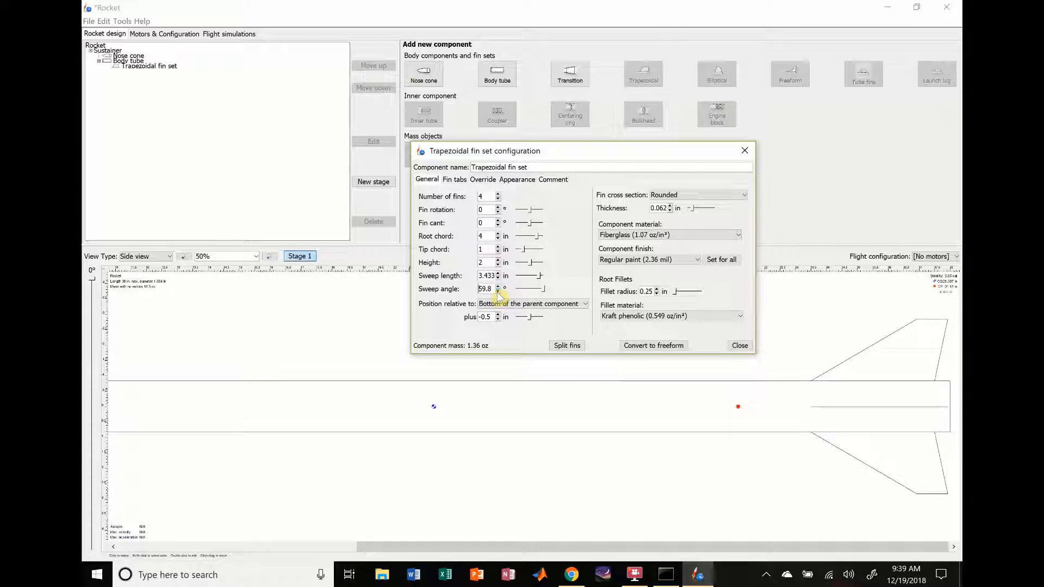
left_click(497, 292)
left_click(498, 292)
left_click(498, 292)
left_click(497, 292)
left_click(497, 292)
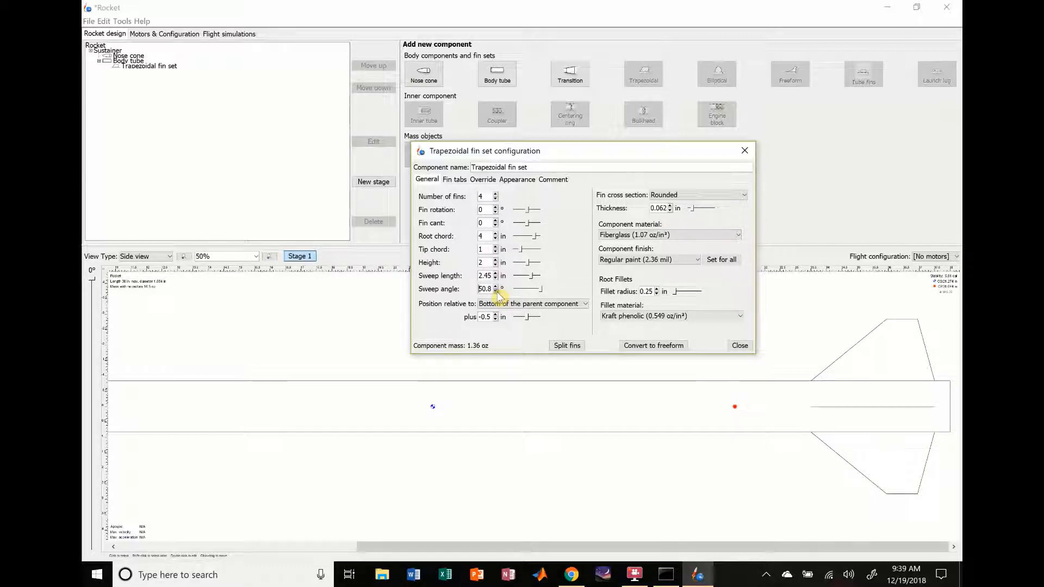
left_click(497, 292)
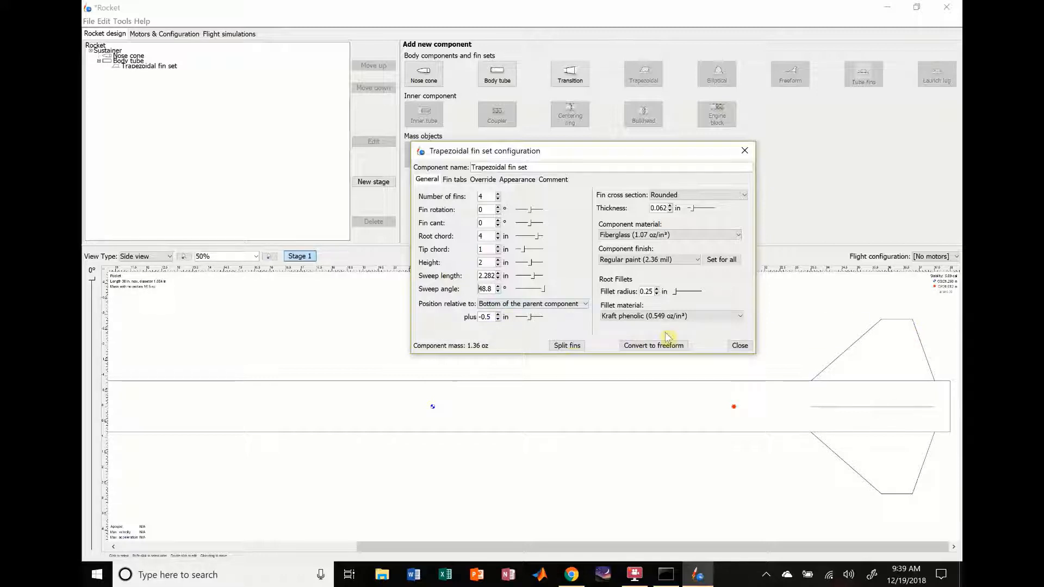
left_click(745, 347)
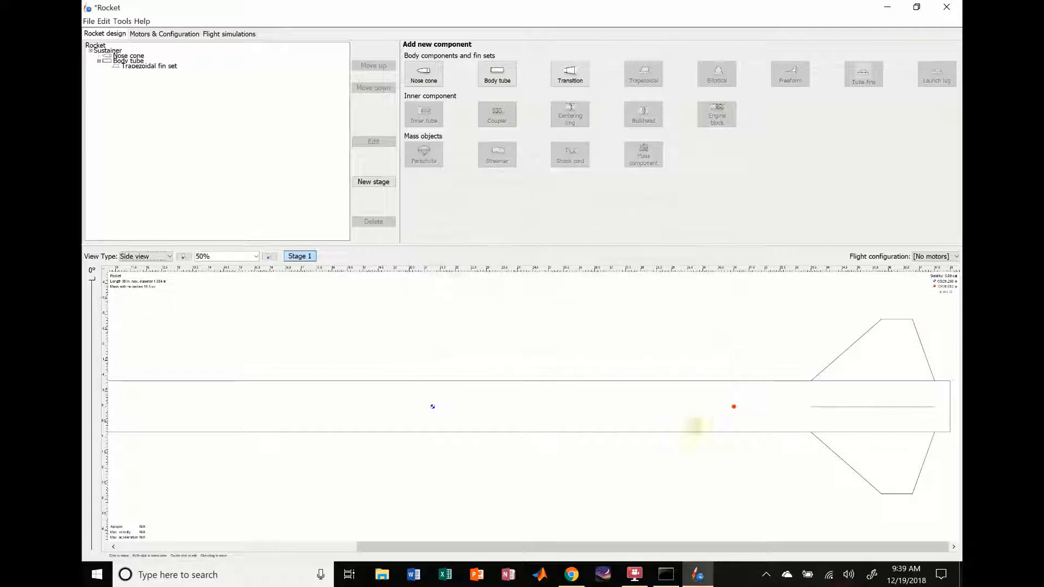
Step: Add a parachute inside the body tube
left_click(678, 410)
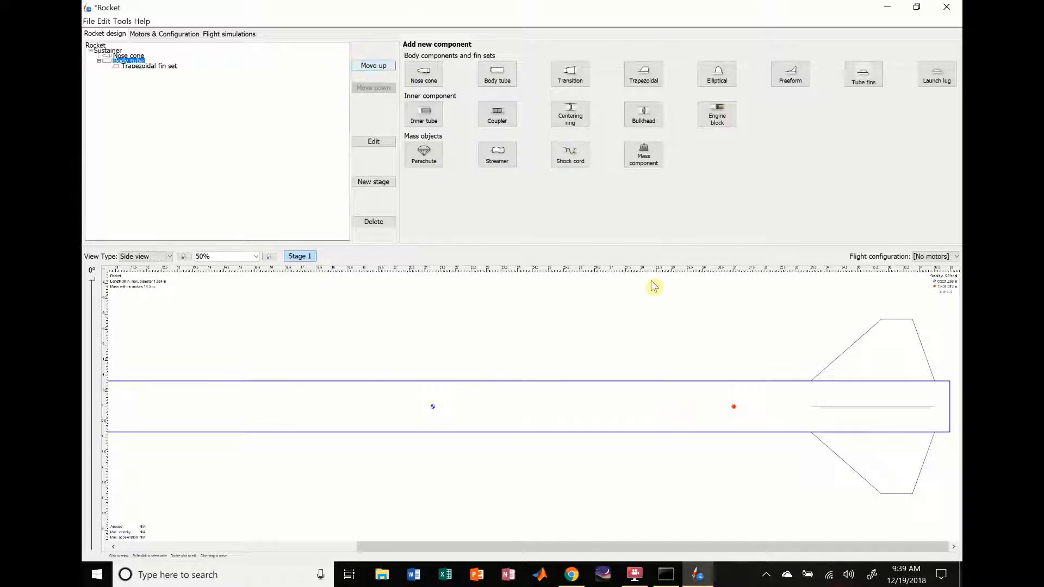
left_click(257, 257)
left_click(227, 329)
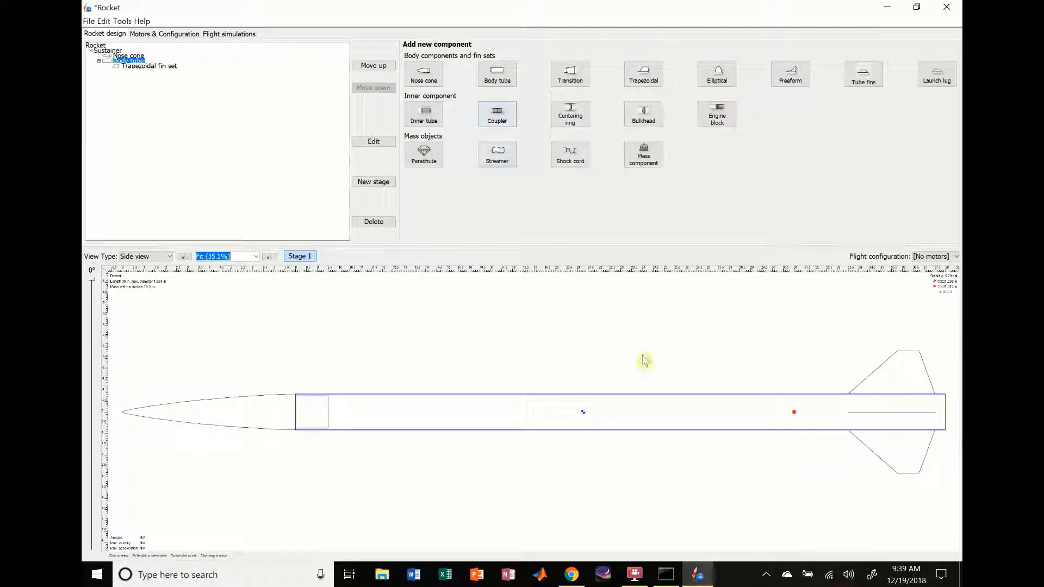
left_click(425, 163)
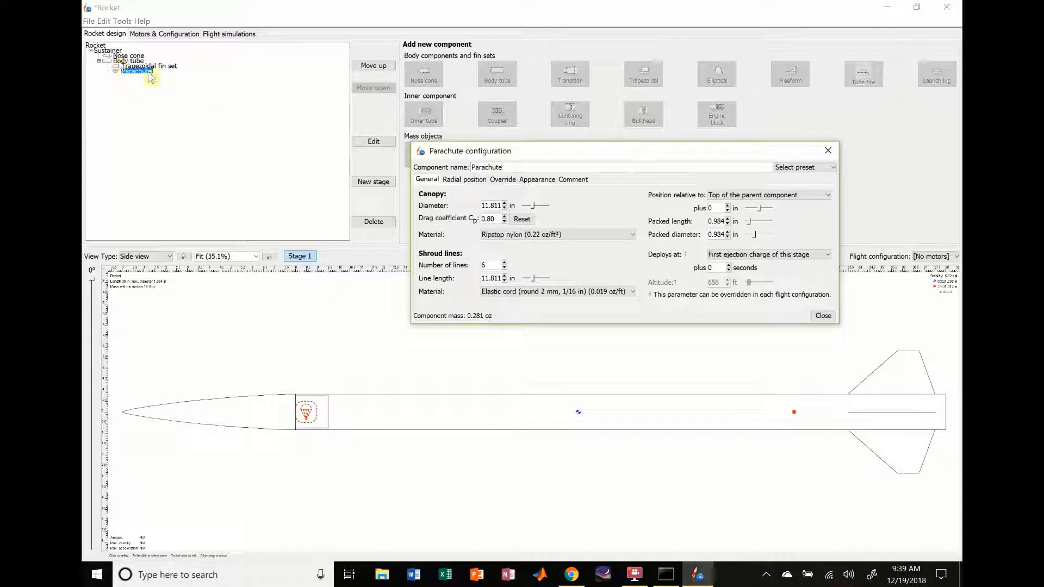
left_click(512, 206)
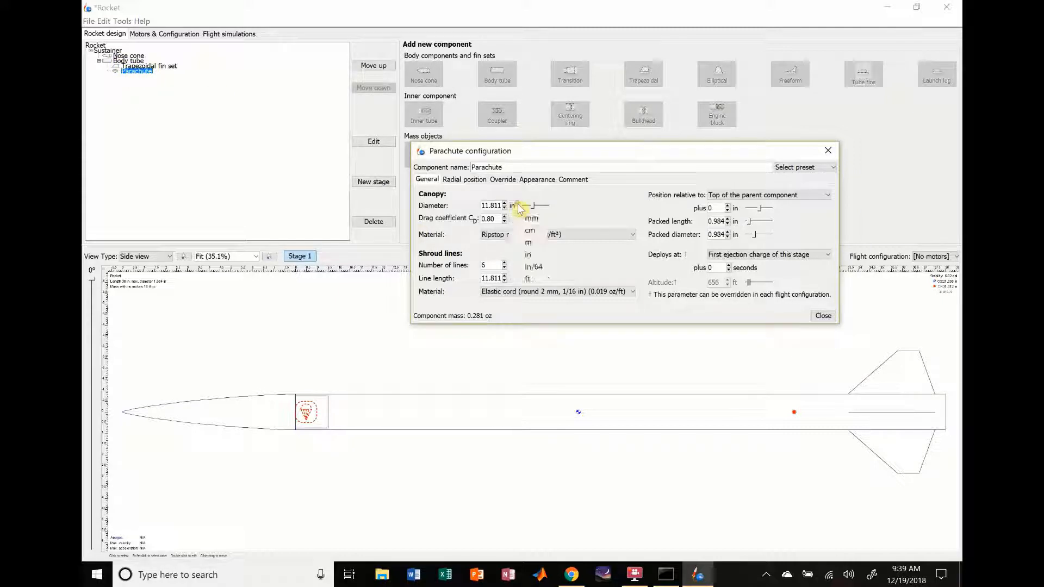
left_click(523, 220)
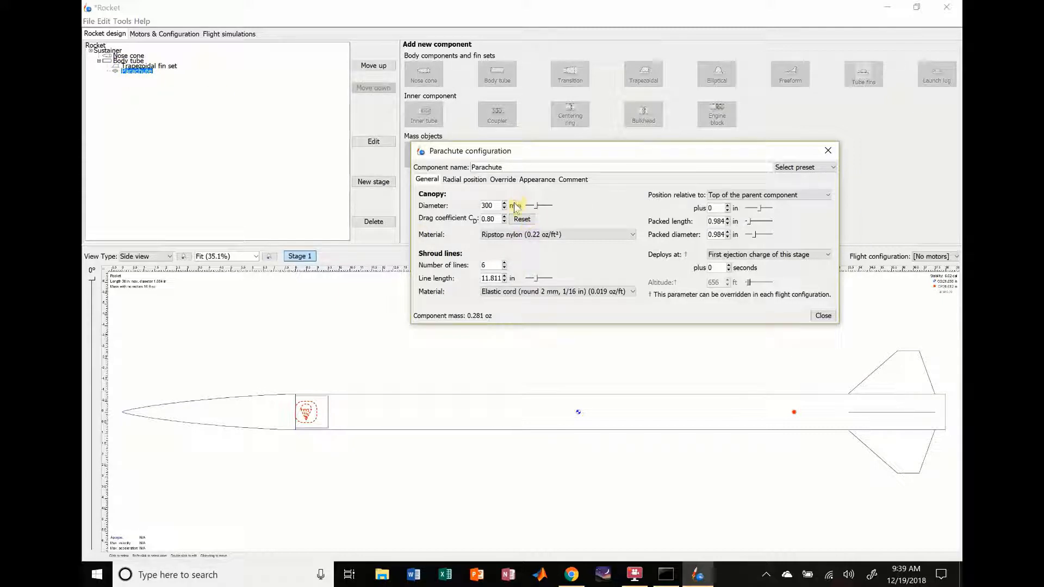
left_click(514, 205)
left_click(533, 263)
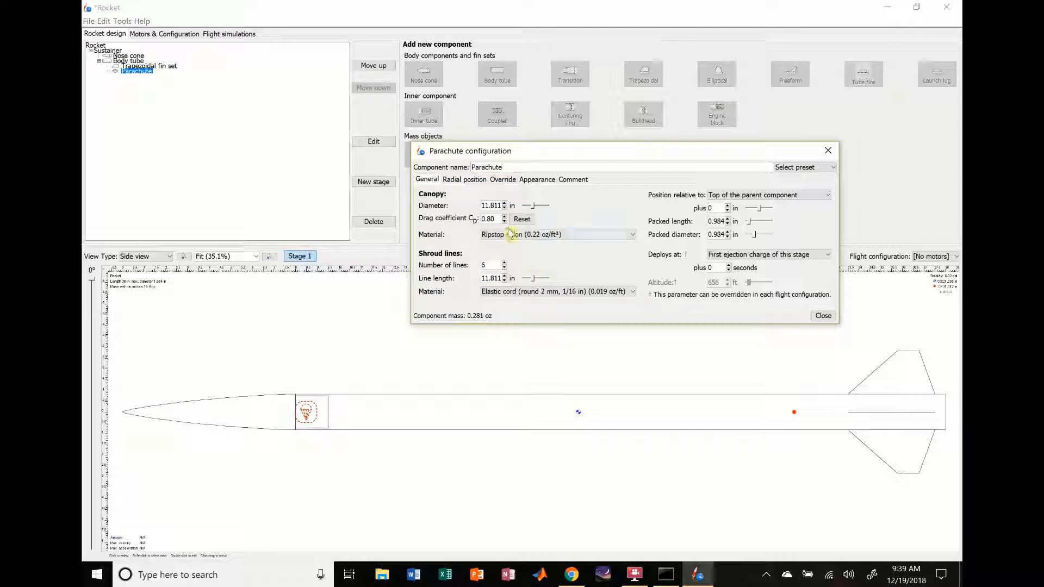
Step: Set the parachute's canopy diameter to 36 in
left_click(491, 207)
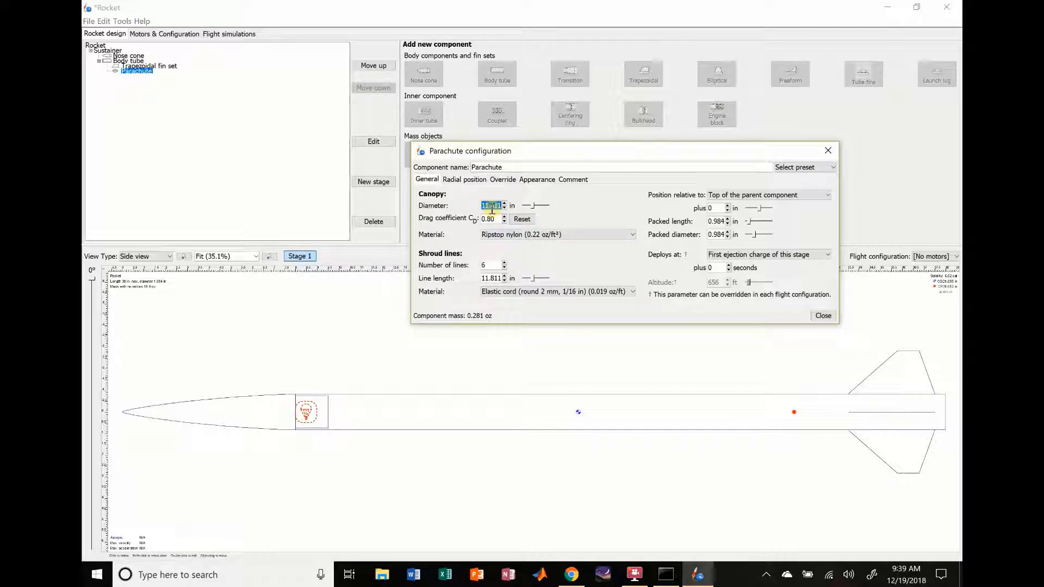
type("36")
key("Return")
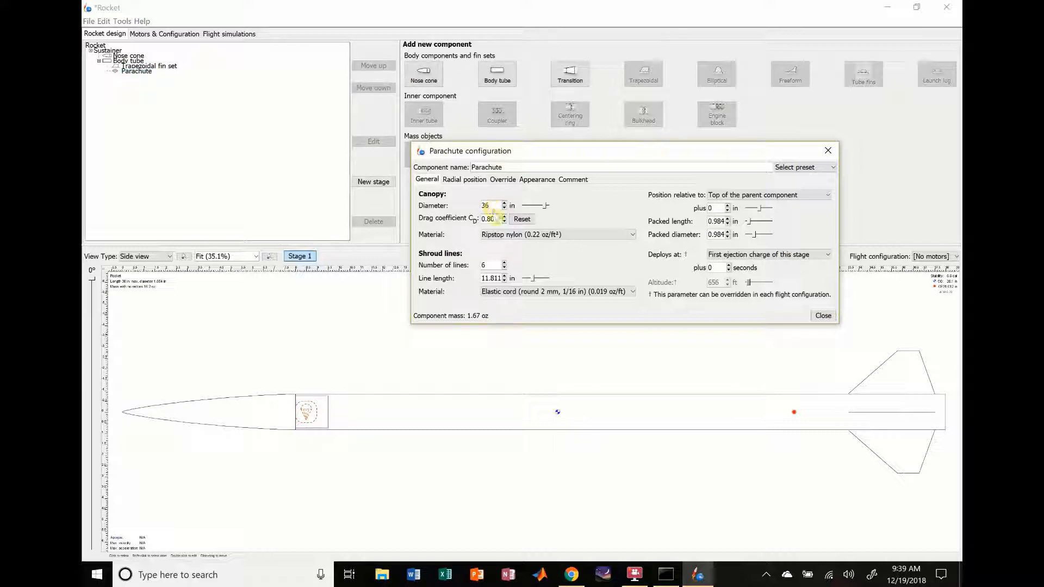
left_click(493, 219)
left_click(490, 266)
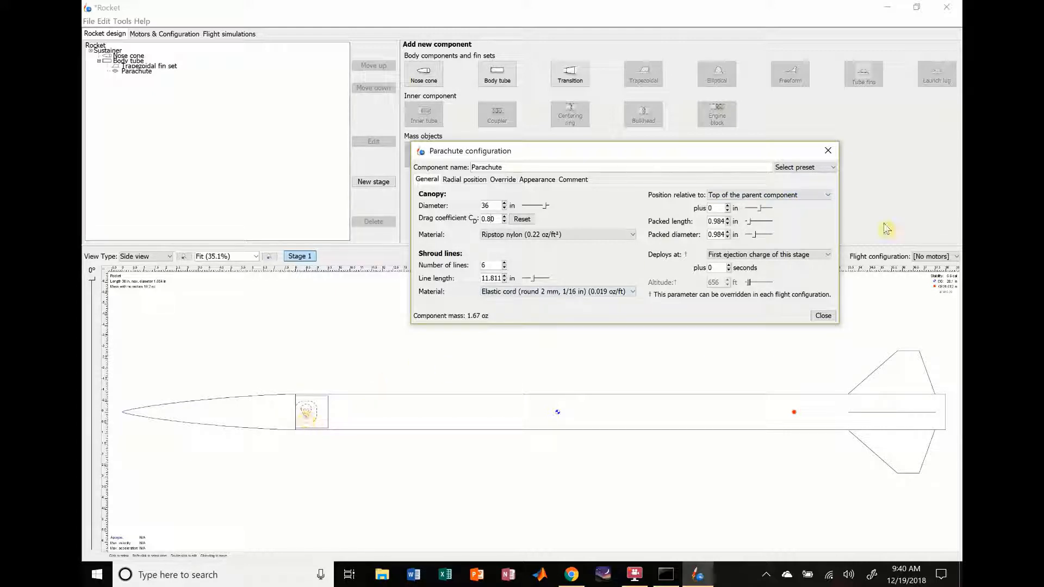
Step: Try positioning the parachute relative to the middle and the bottom of the body tube, and restore the top reference
left_click(802, 197)
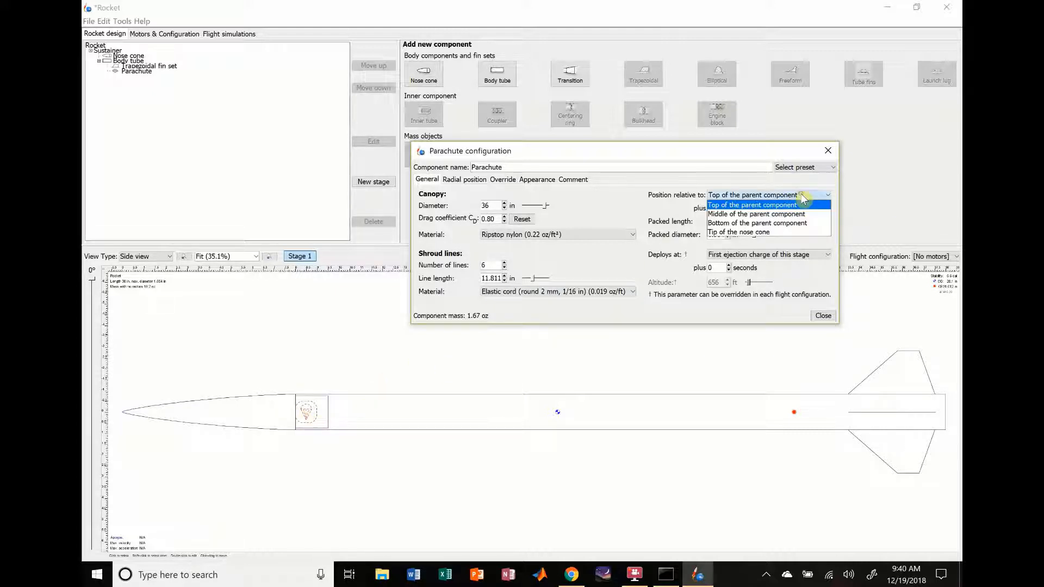
left_click(783, 214)
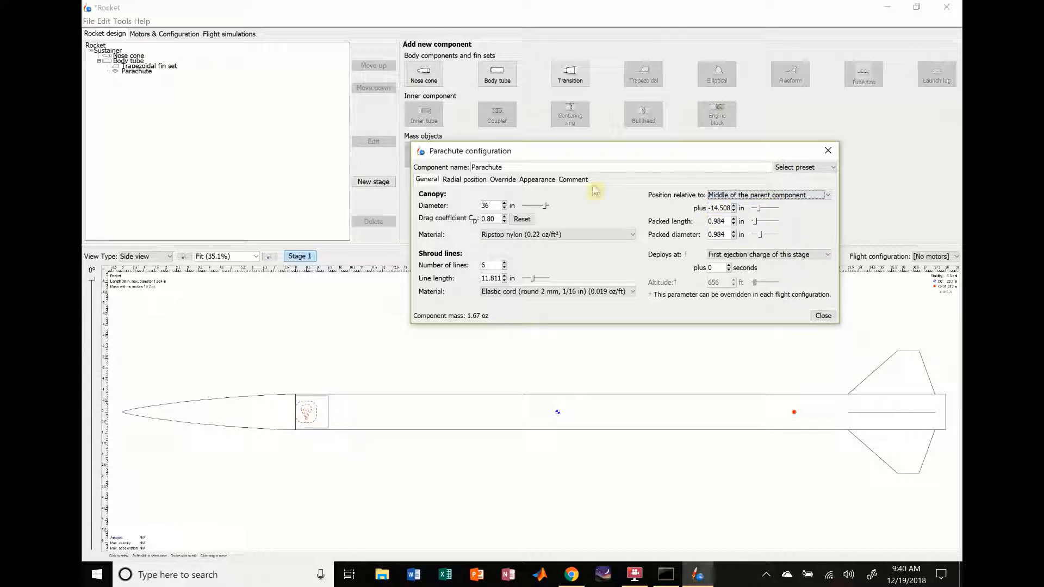
left_click(730, 197)
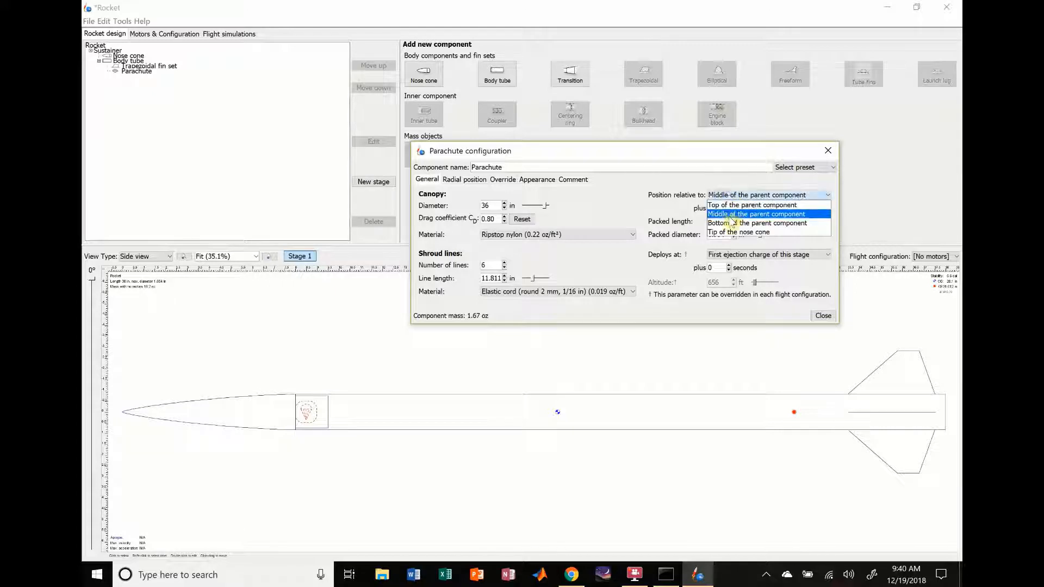
left_click(731, 225)
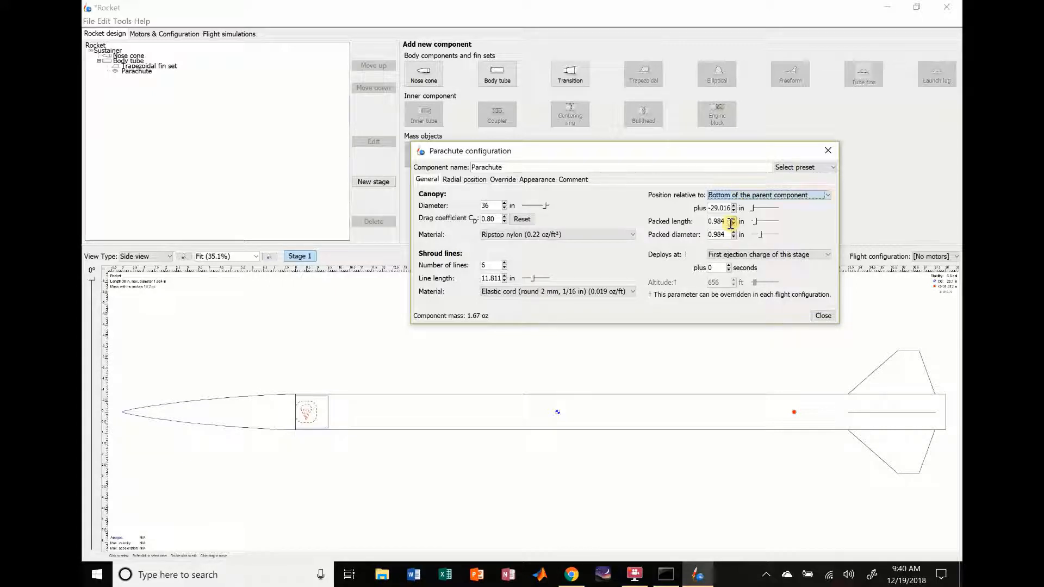
left_click(740, 195)
left_click(735, 205)
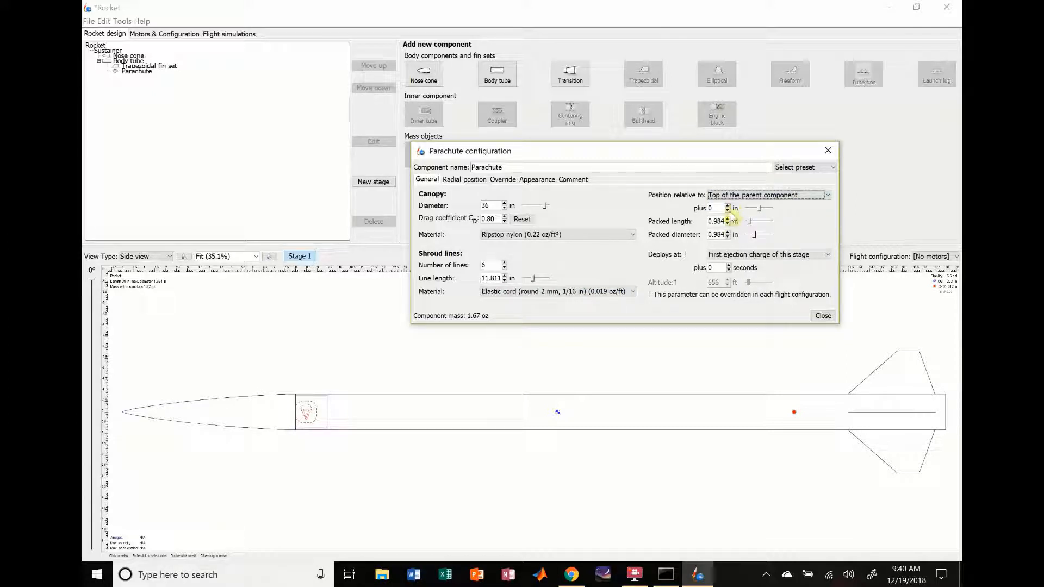
Step: Offset the parachute by 2 in from the top of the body tube
left_click(727, 206)
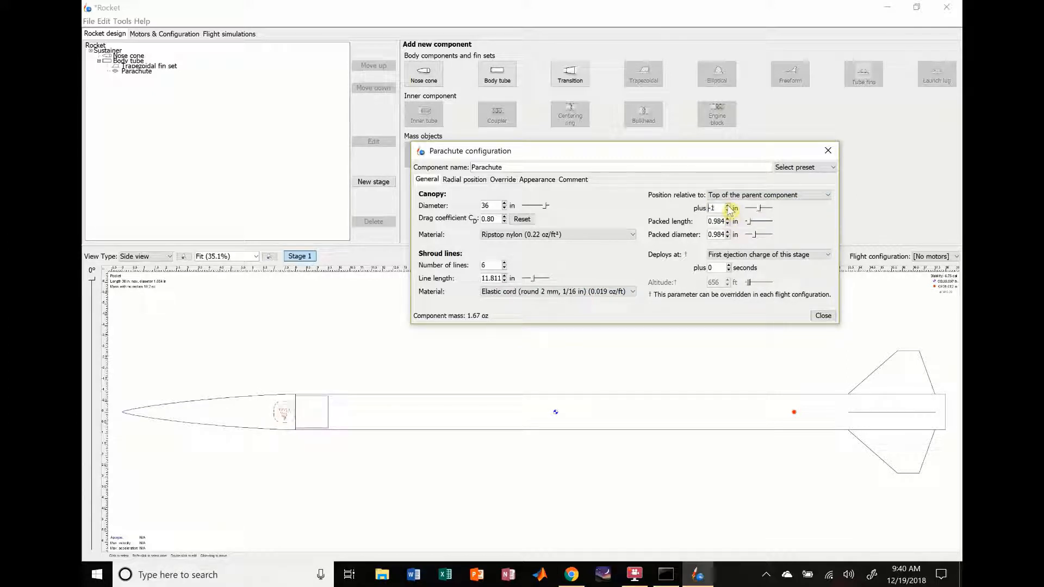
left_click(727, 206)
left_click(727, 206)
left_click(727, 206)
left_click(728, 206)
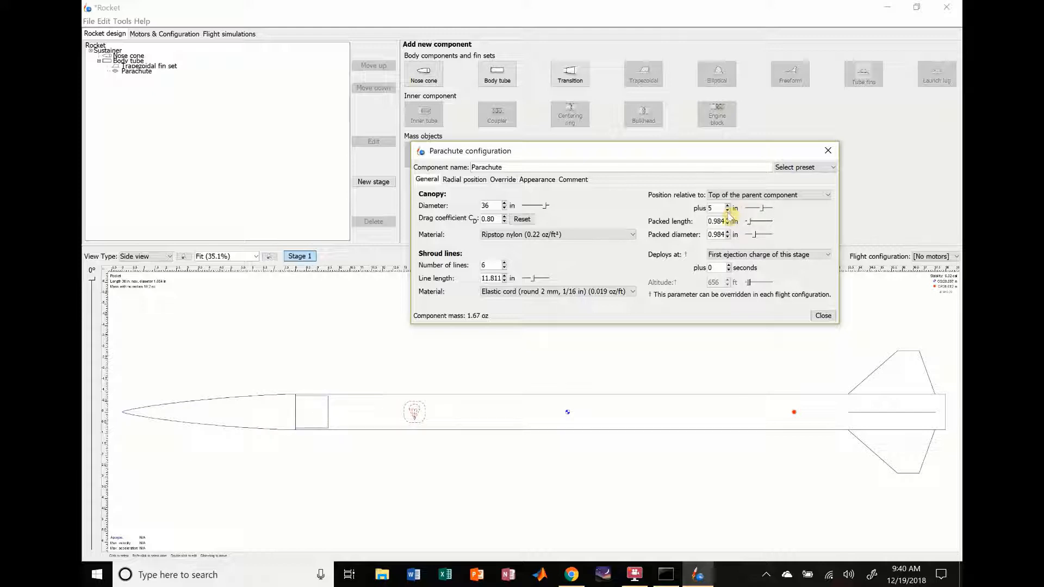
left_click(728, 211)
left_click(727, 211)
left_click(728, 210)
Step: Set the parachute's packed length to 6.984 in and its packed diameter to 38 mm
left_click(728, 219)
left_click(728, 219)
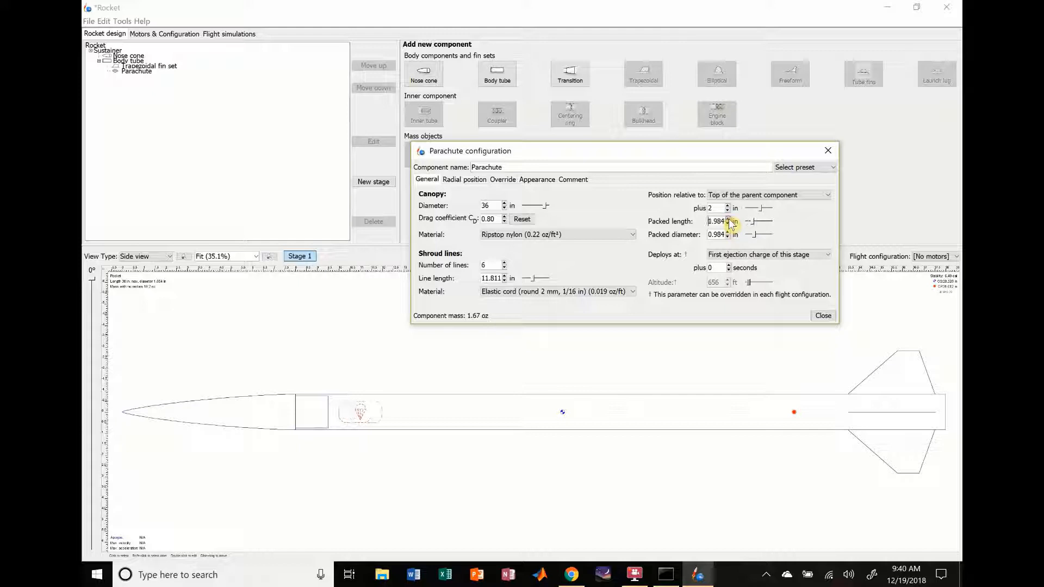
left_click(728, 219)
left_click(728, 220)
left_click(728, 219)
left_click(728, 219)
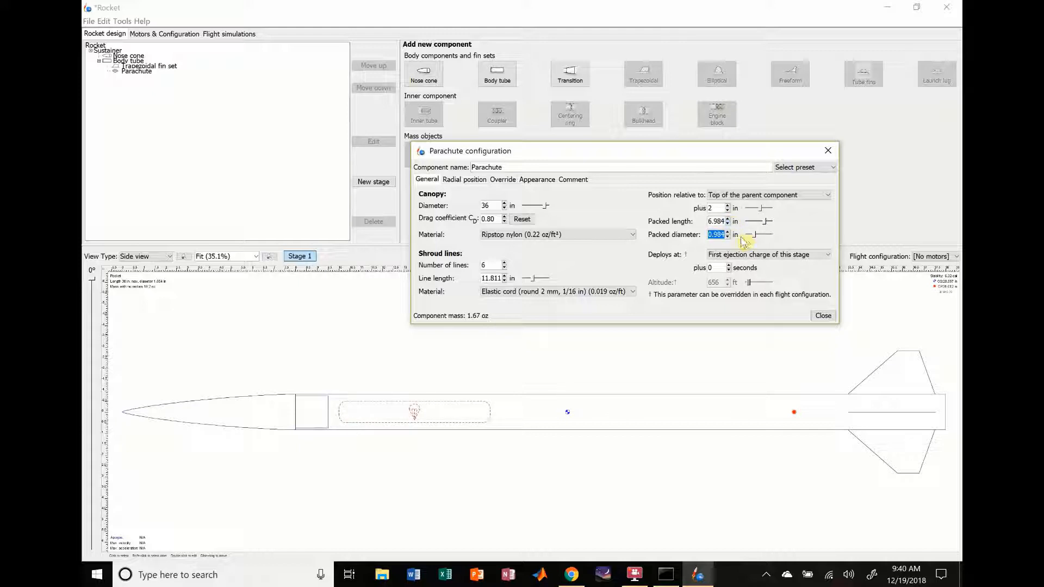
left_click(735, 235)
left_click(741, 243)
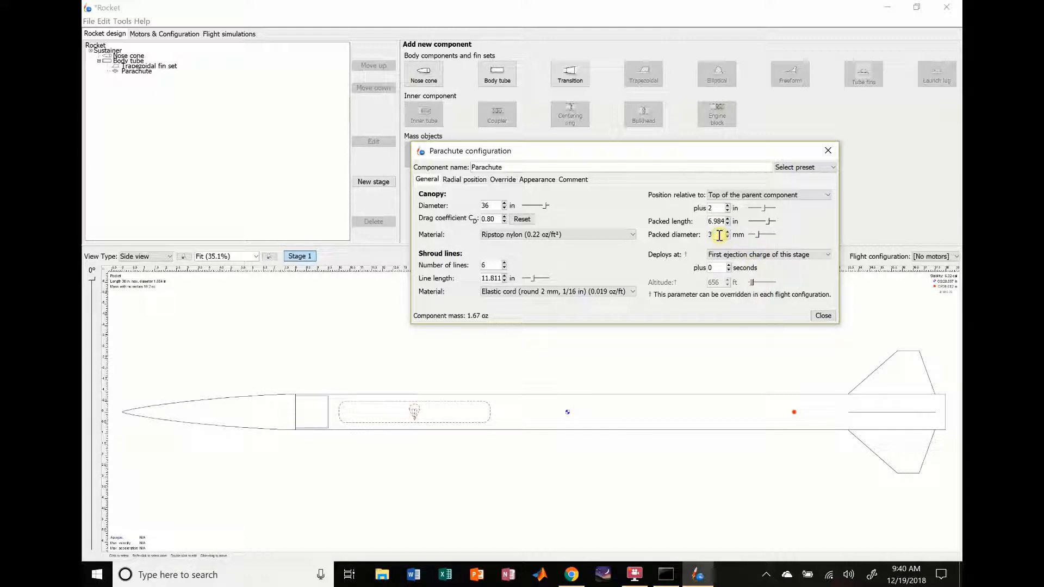
key("Return")
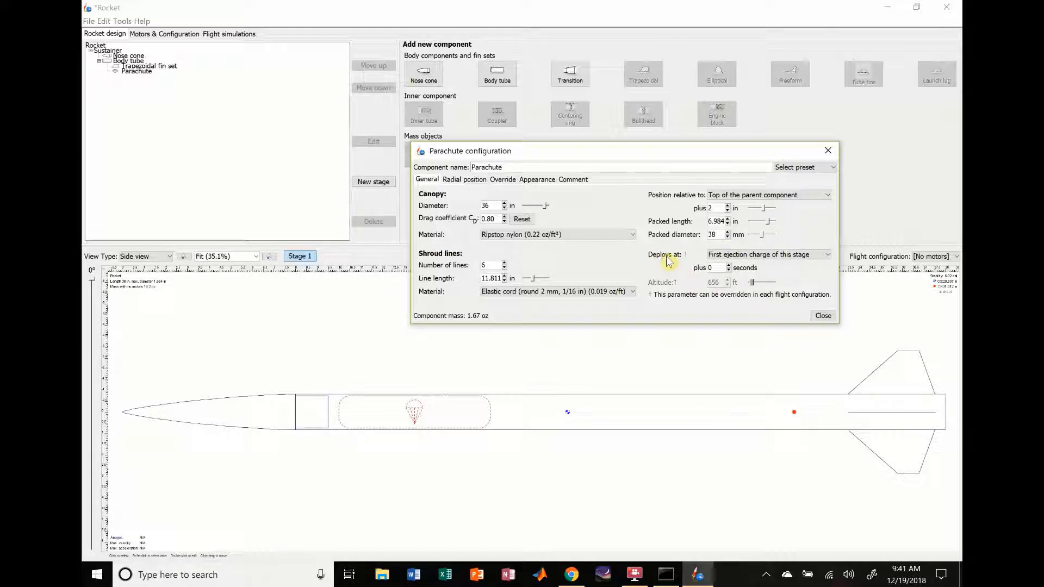
Step: Make the parachute deploy at apogee and close its configuration
left_click(803, 255)
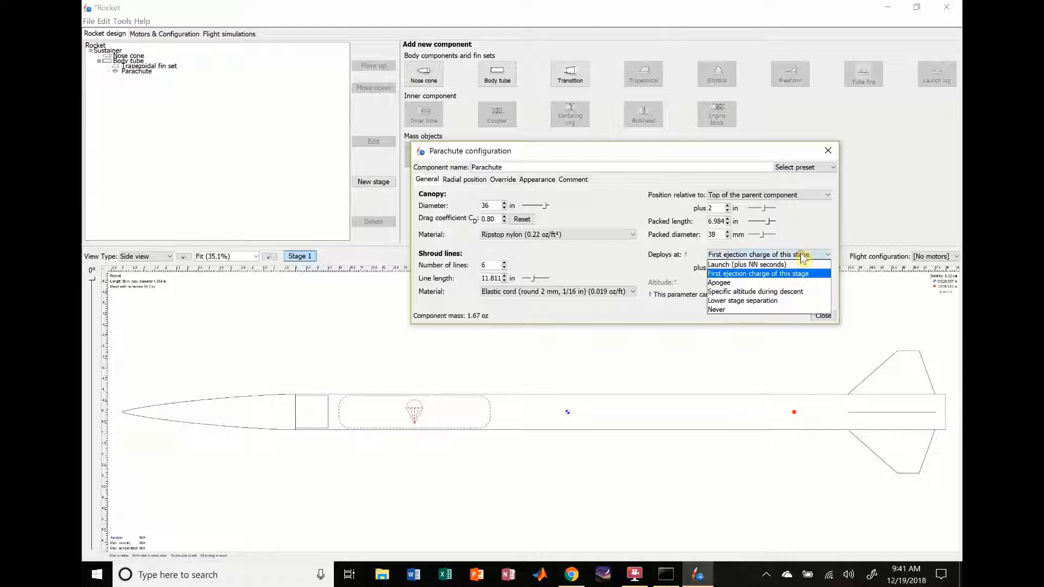
left_click(745, 283)
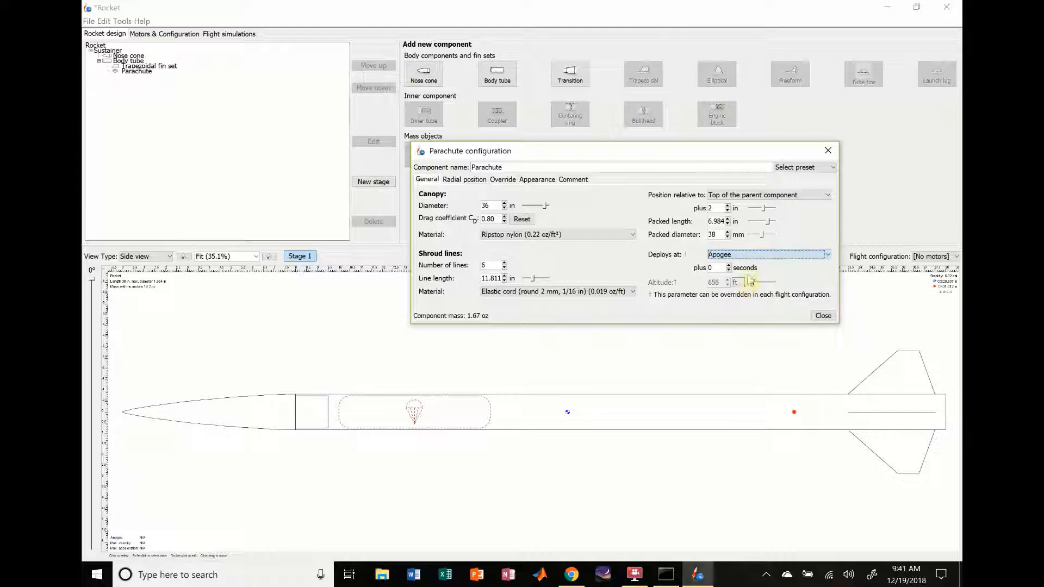
left_click(797, 256)
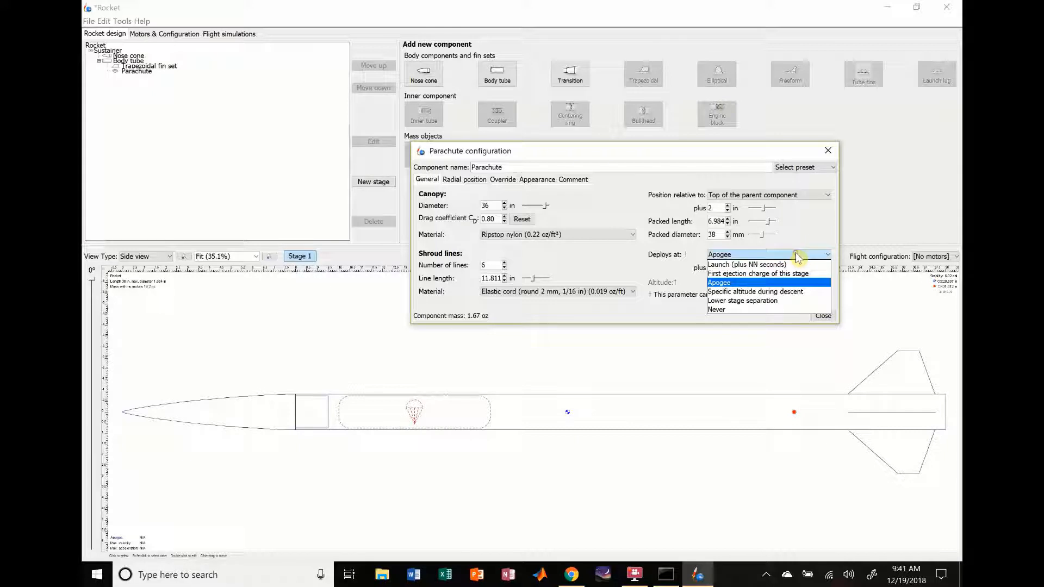
left_click(741, 284)
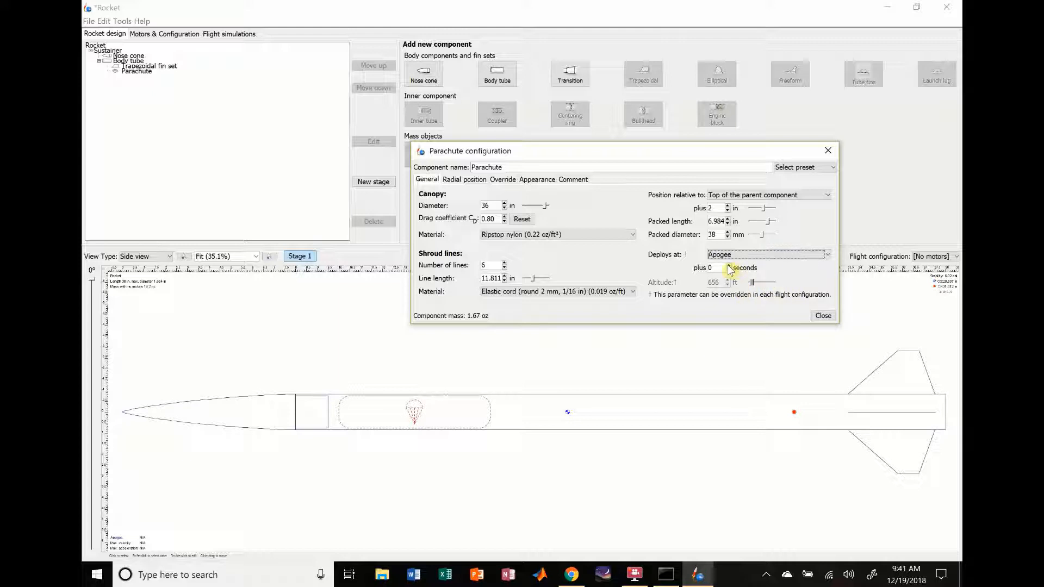
left_click(729, 266)
left_click(823, 316)
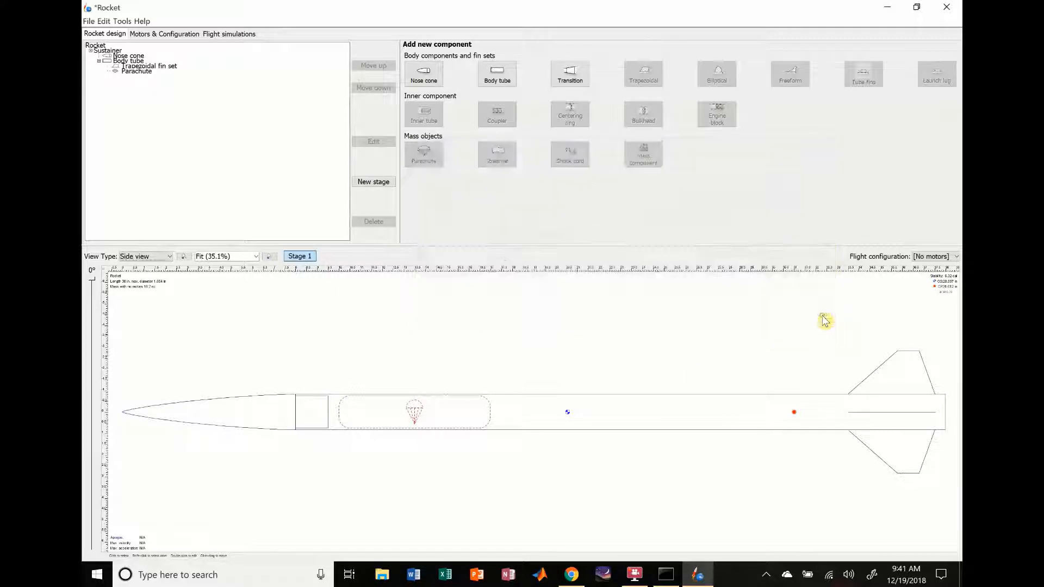
Step: Add a shock cord inside the body tube and set its length to 90 in
left_click(562, 423)
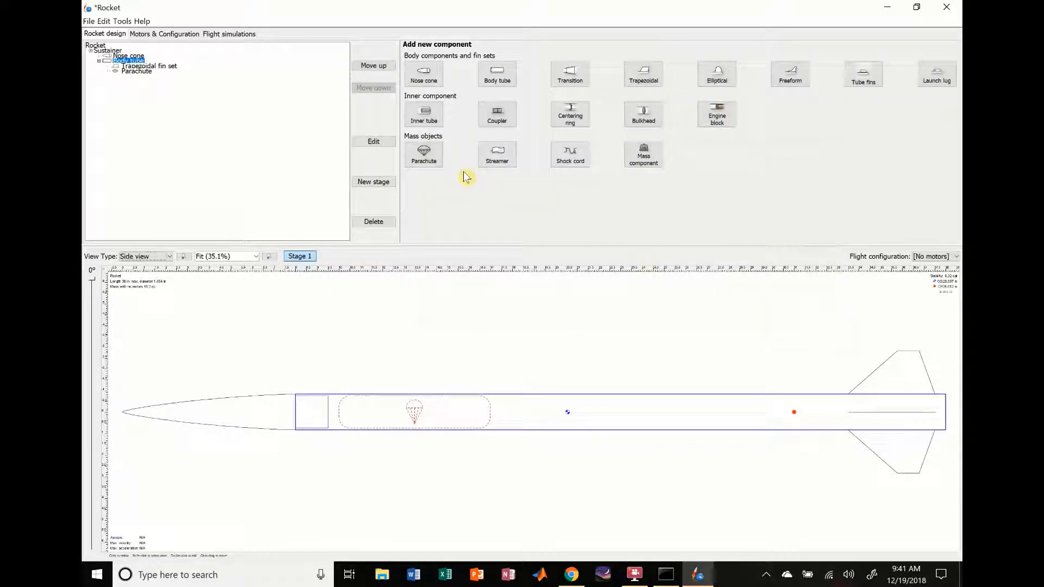
left_click(571, 162)
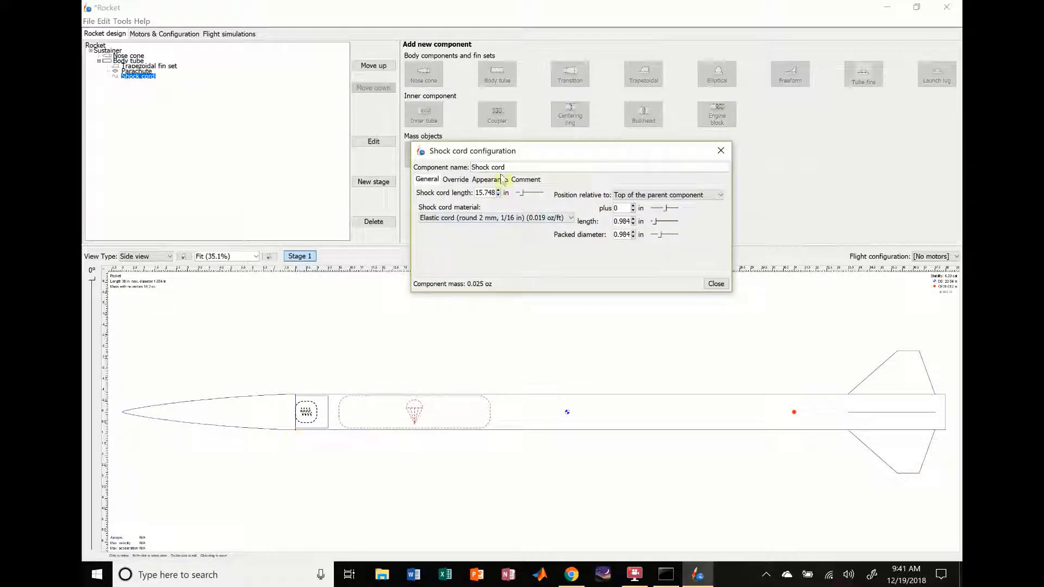
left_click(504, 194)
left_click(517, 215)
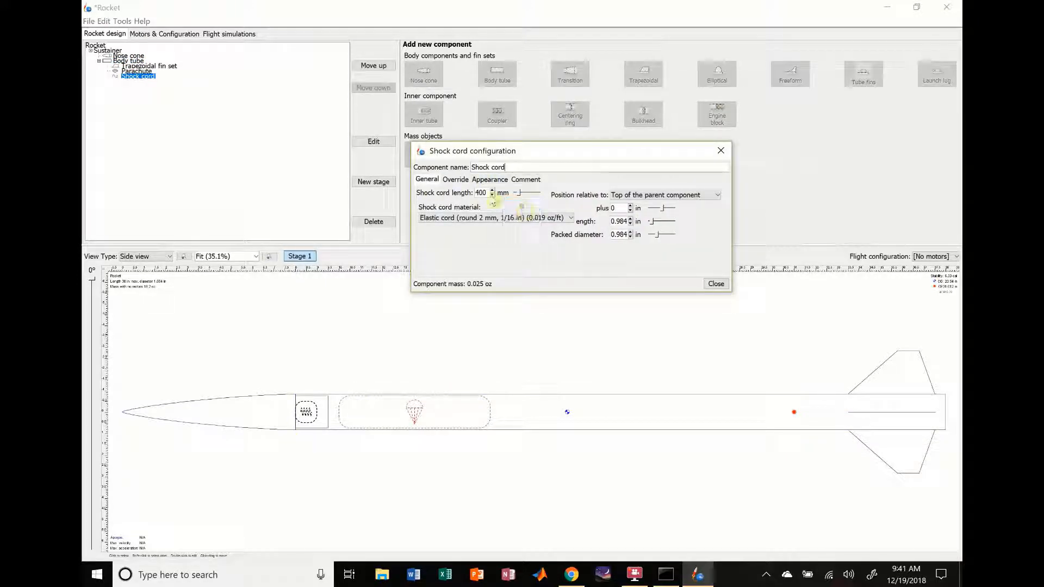
left_click(503, 193)
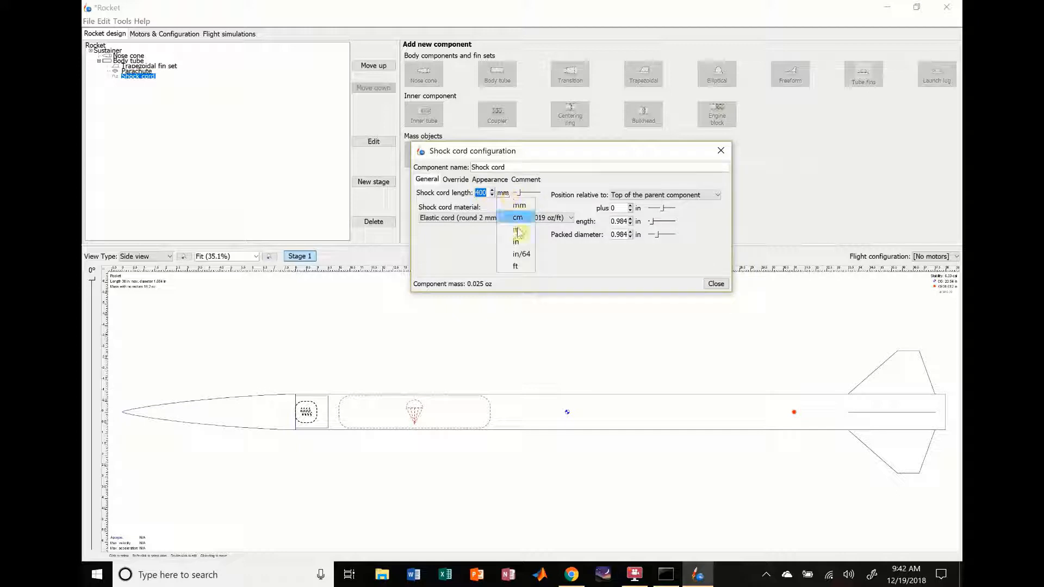
left_click(515, 243)
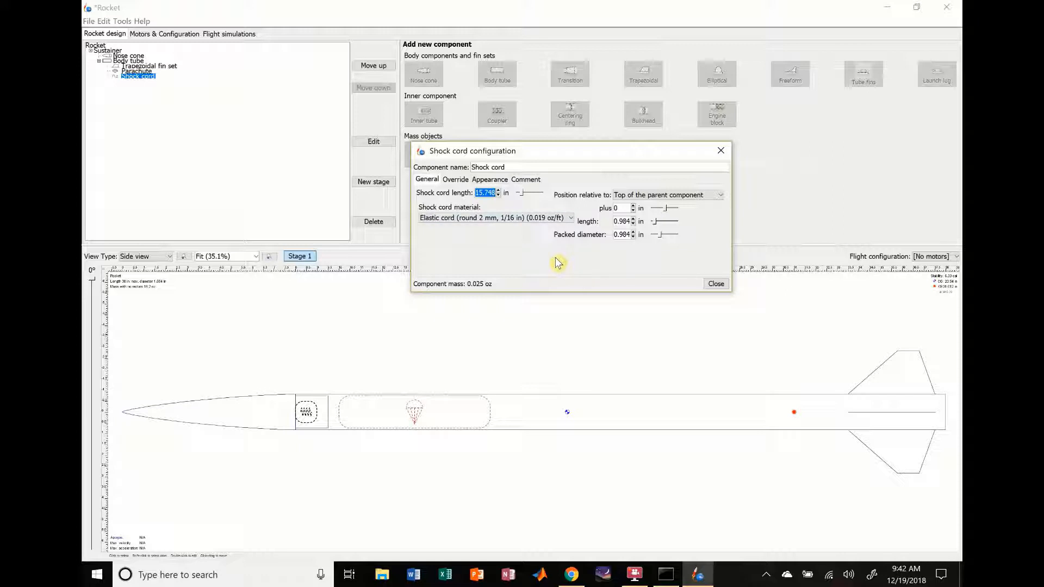
key("Return")
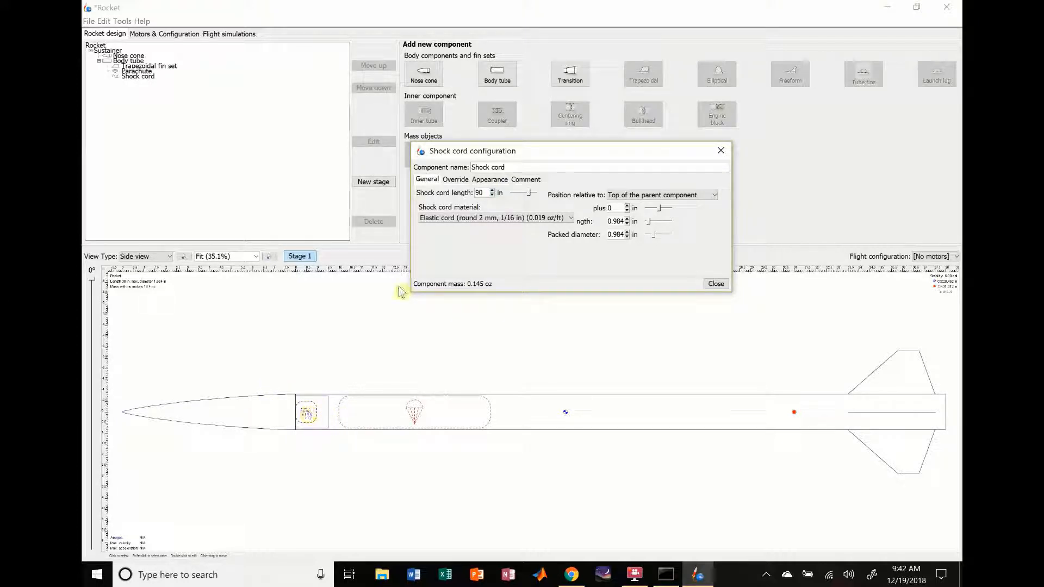
Step: Set the shock cord material to Tubular nylon (11 mm, 7/16 in)
left_click(539, 223)
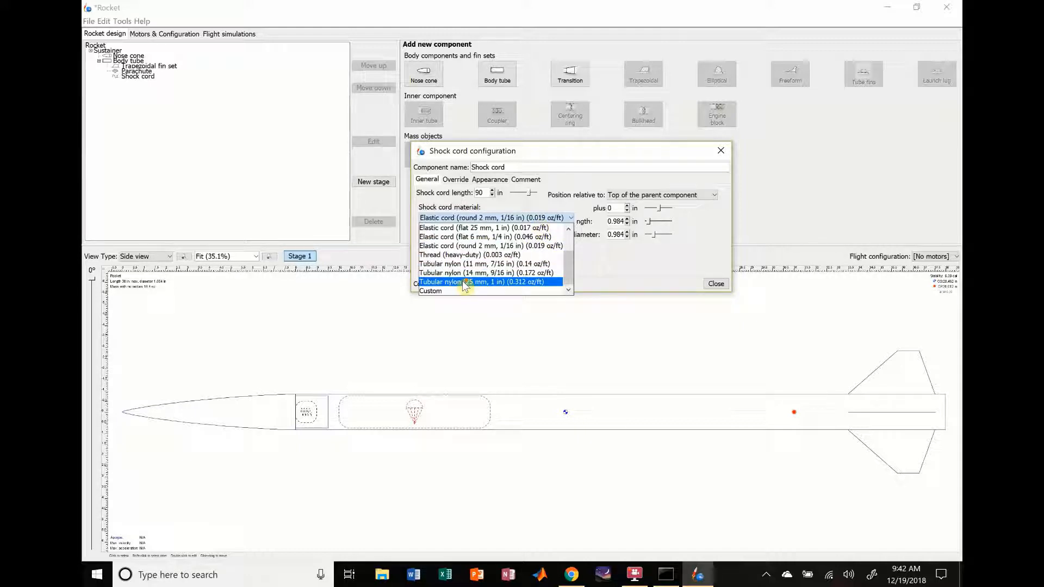
scroll(465, 285, "up", 1)
scroll(464, 285, "up", 1)
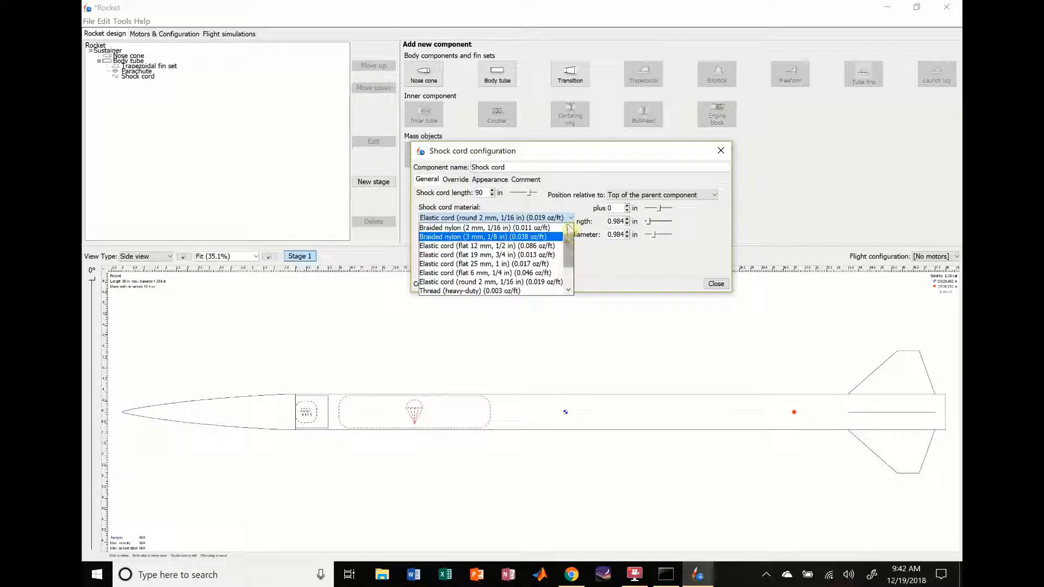
left_click_drag(572, 250, 575, 267)
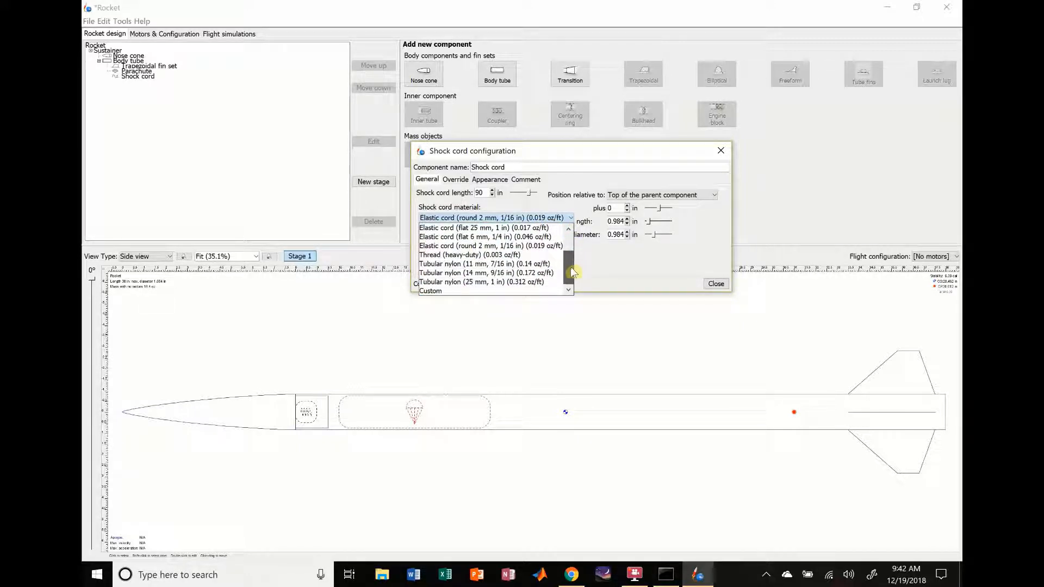
left_click(468, 264)
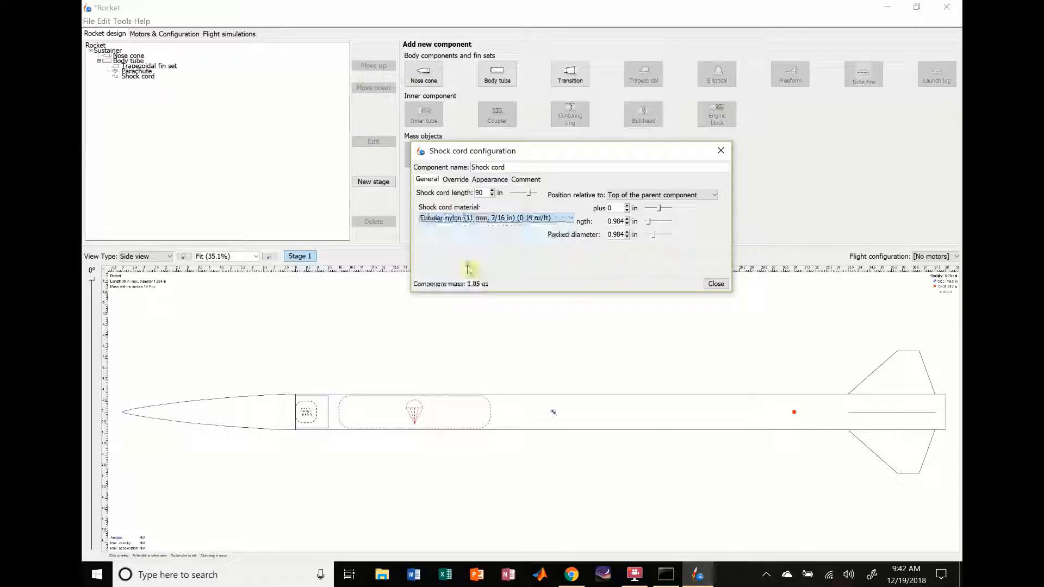
Step: Offset the shock cord 13 in from the top of the body tube and set its packed length to 5.984 in
left_click(627, 210)
left_click(627, 211)
left_click(627, 206)
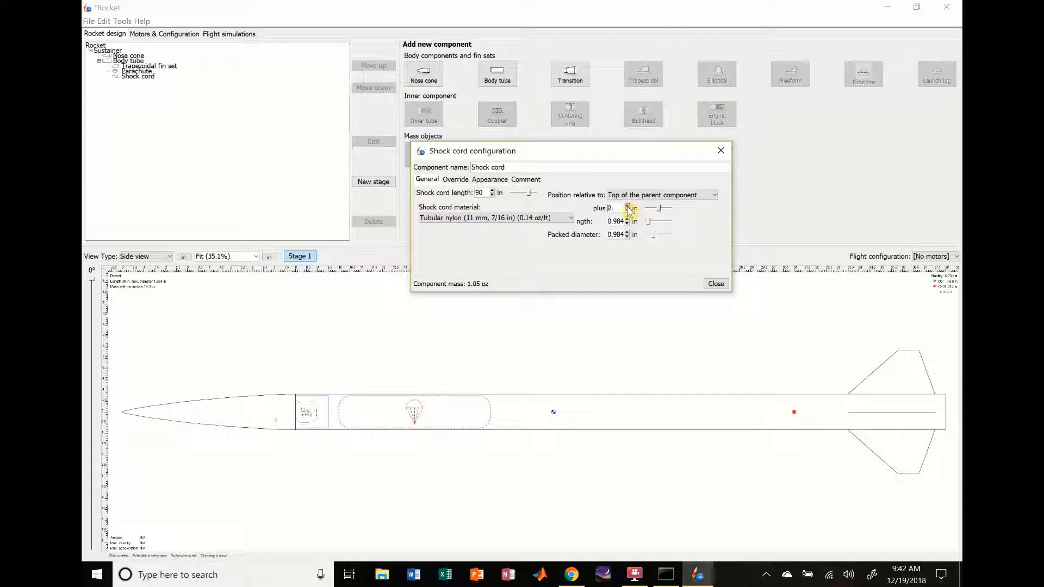
left_click(627, 207)
left_click(627, 219)
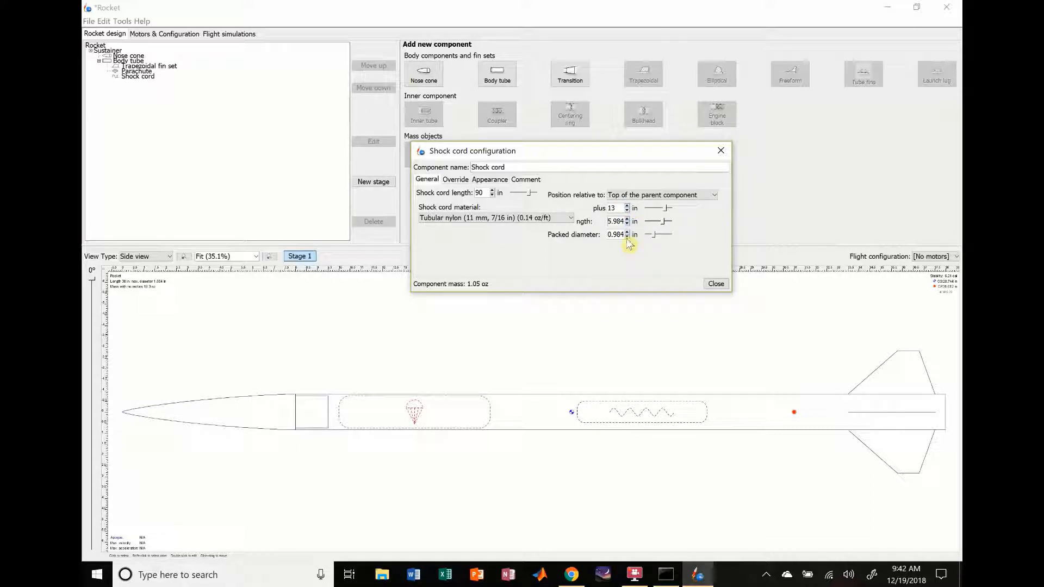
Step: Set the shock cord's packed diameter to 38 mm
left_click(636, 236)
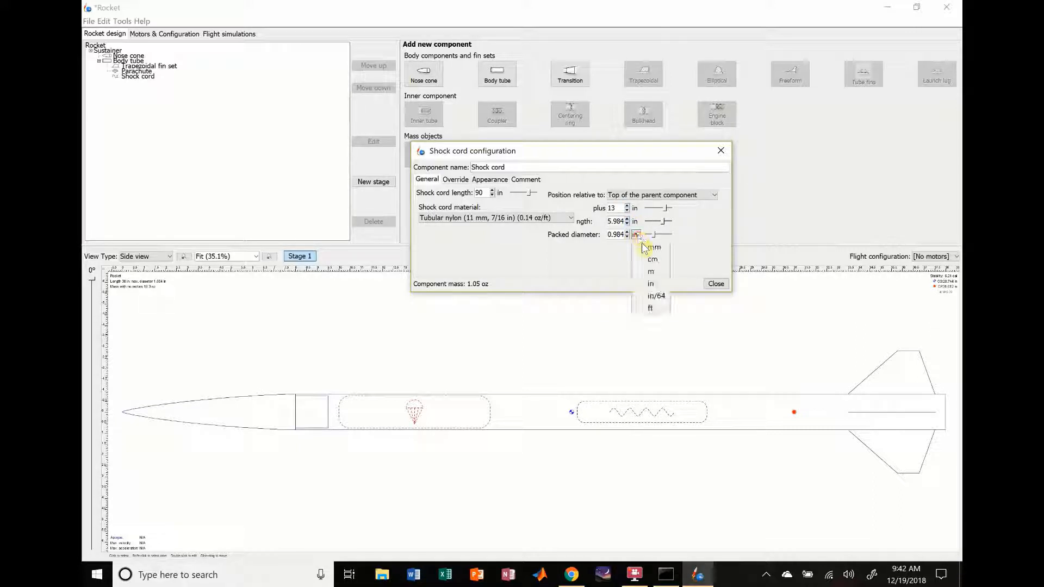
left_click(644, 248)
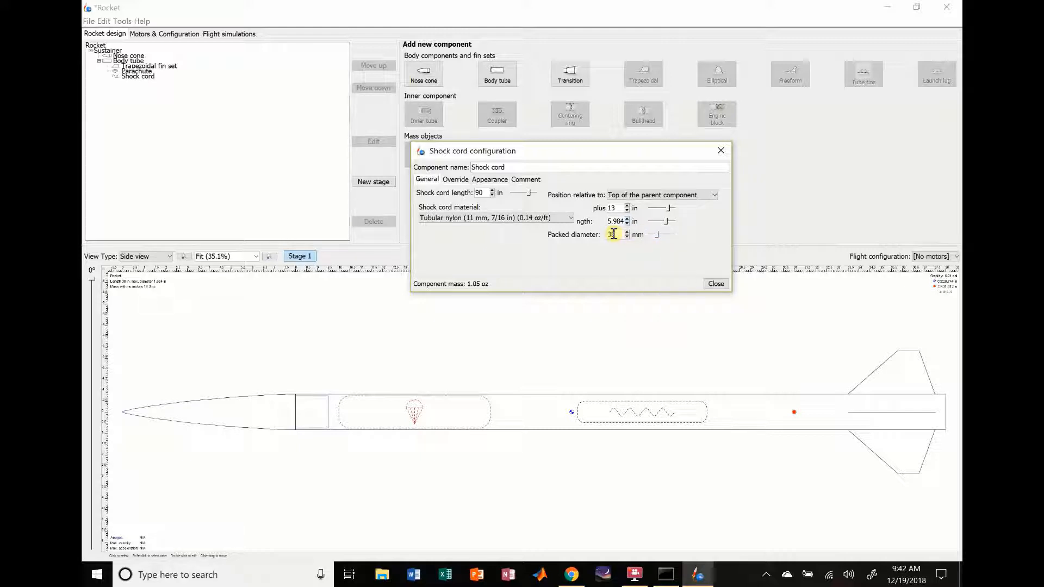
key("Return")
Step: Reduce the shock cord's offset from the top of the body tube to 9 in and close its configuration
left_click(627, 211)
left_click(628, 211)
left_click(627, 211)
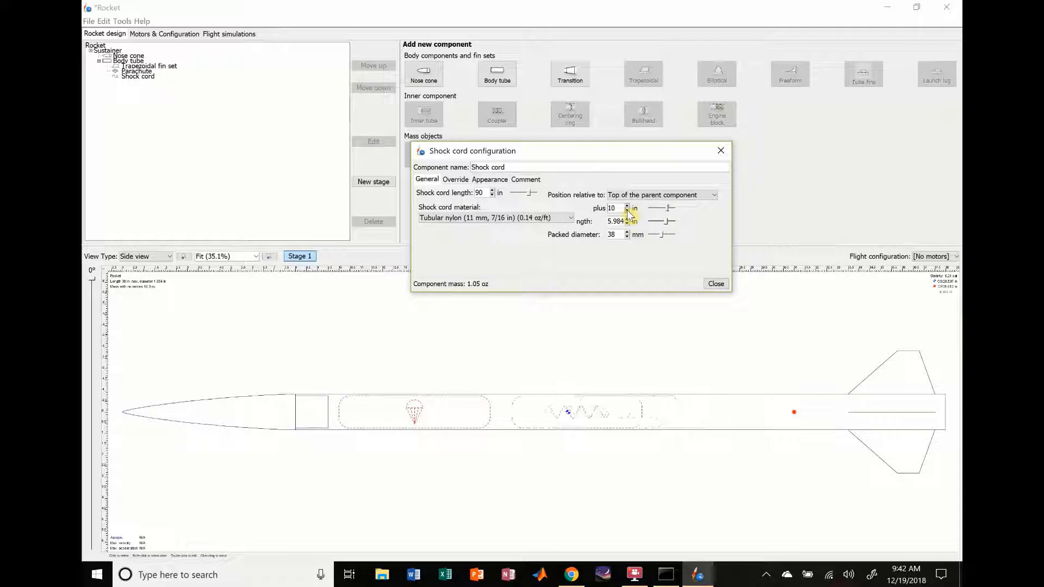
left_click(628, 211)
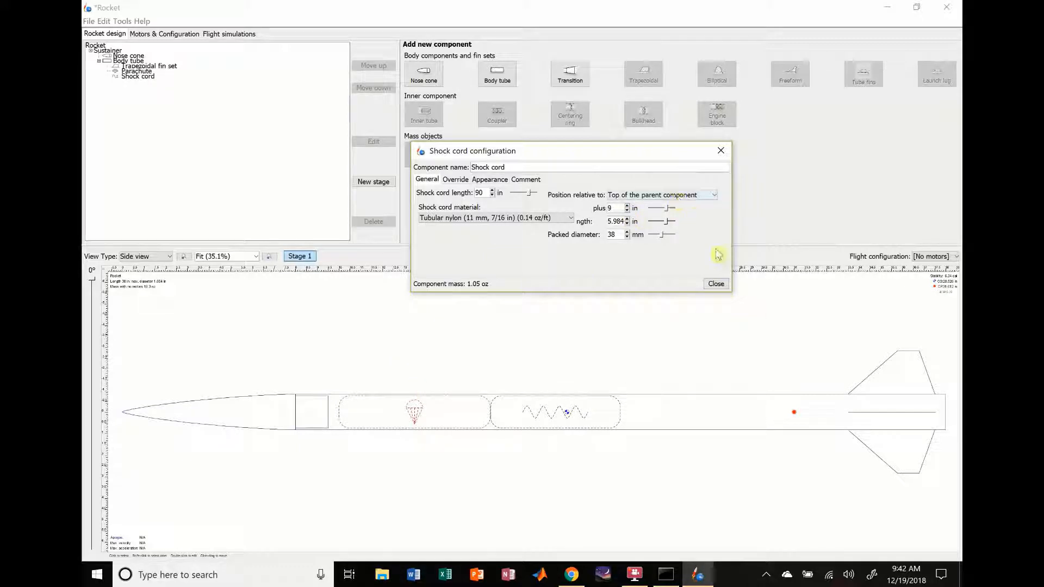
left_click(455, 180)
left_click(427, 179)
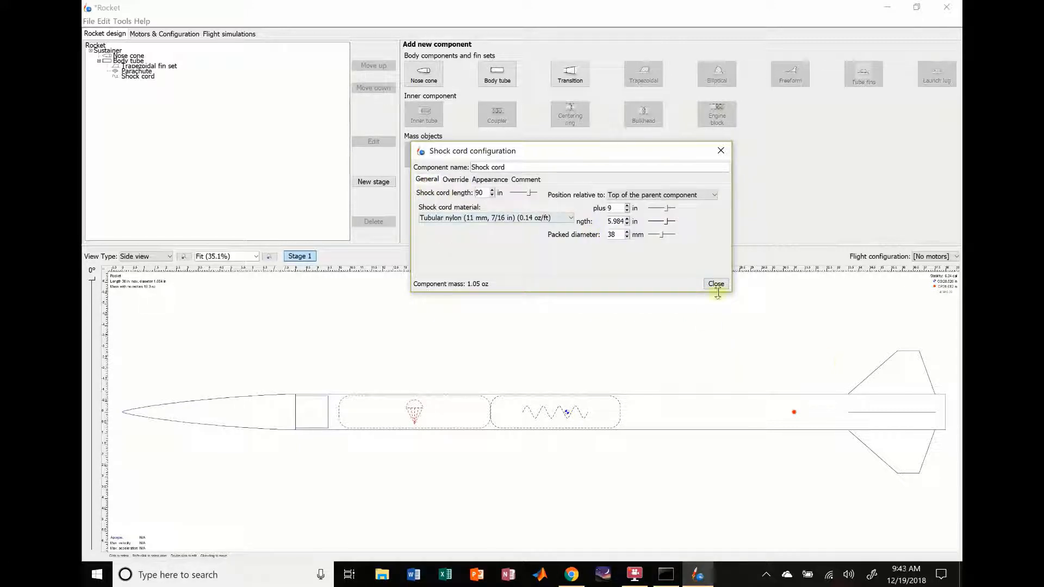
left_click(716, 284)
left_click(705, 412)
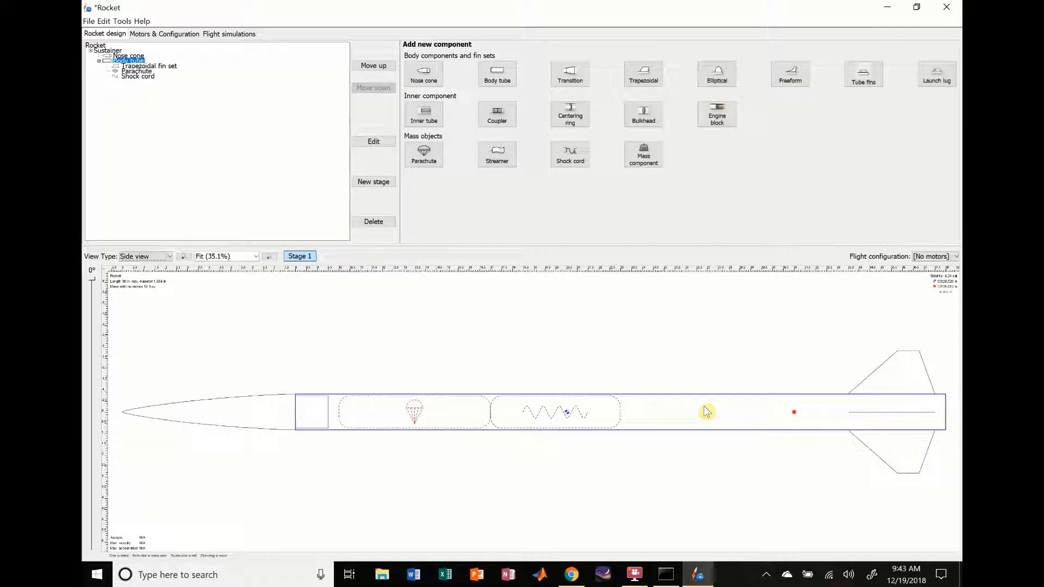
Step: Create a new flight configuration and name it RocketTest1
left_click(173, 35)
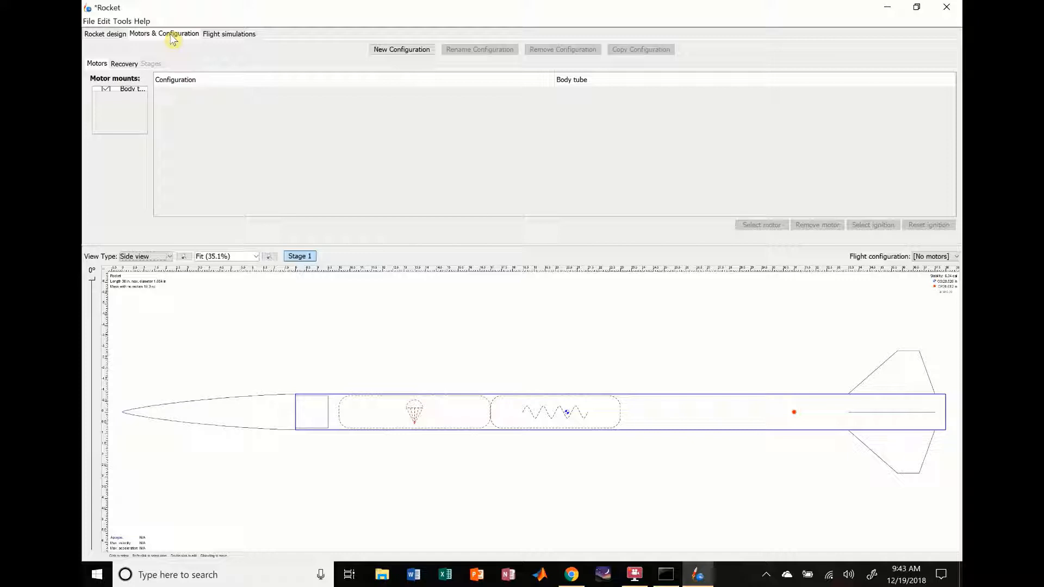
left_click(387, 51)
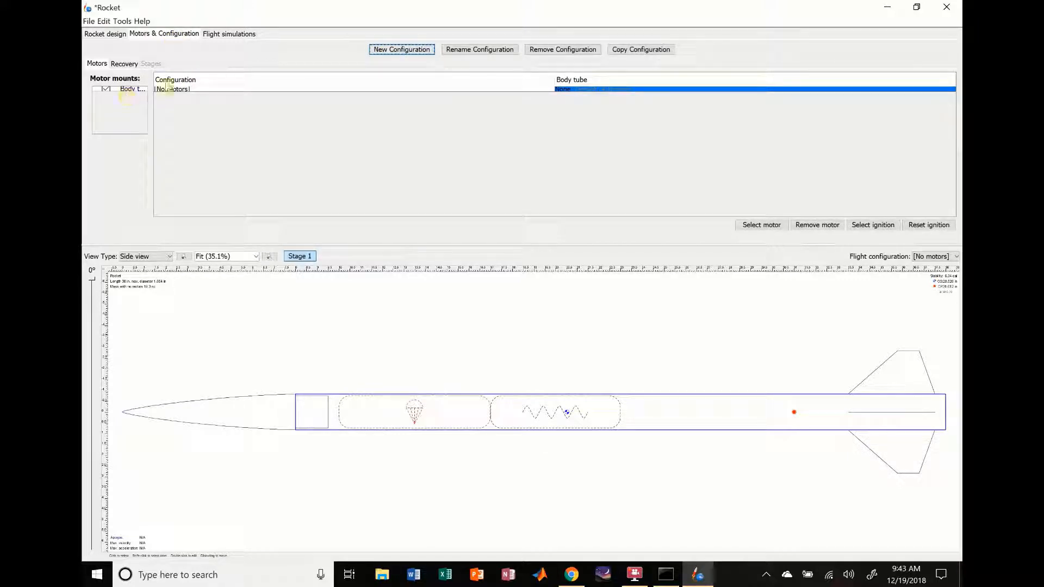
left_click(208, 89)
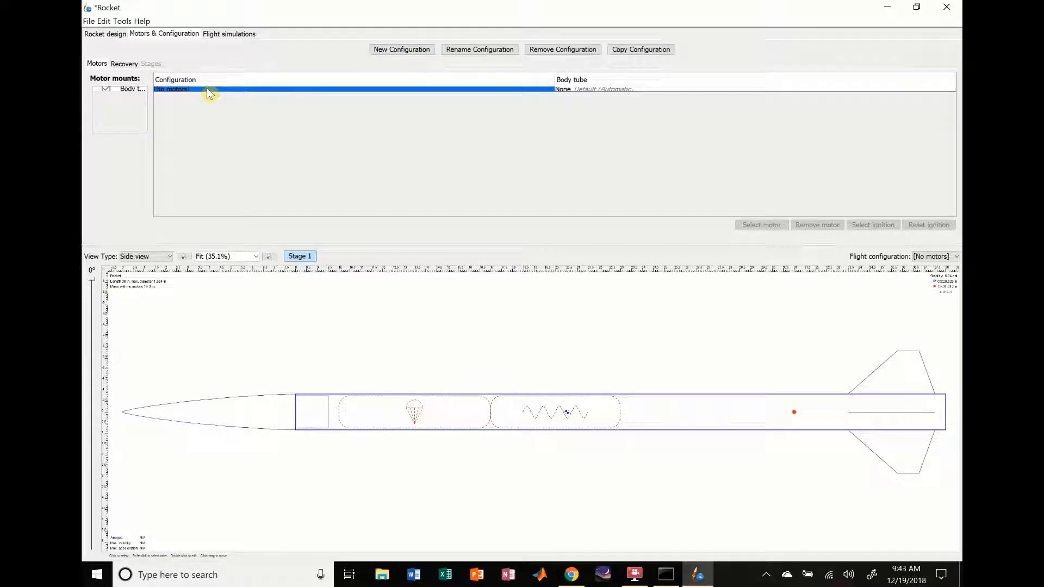
left_click(467, 49)
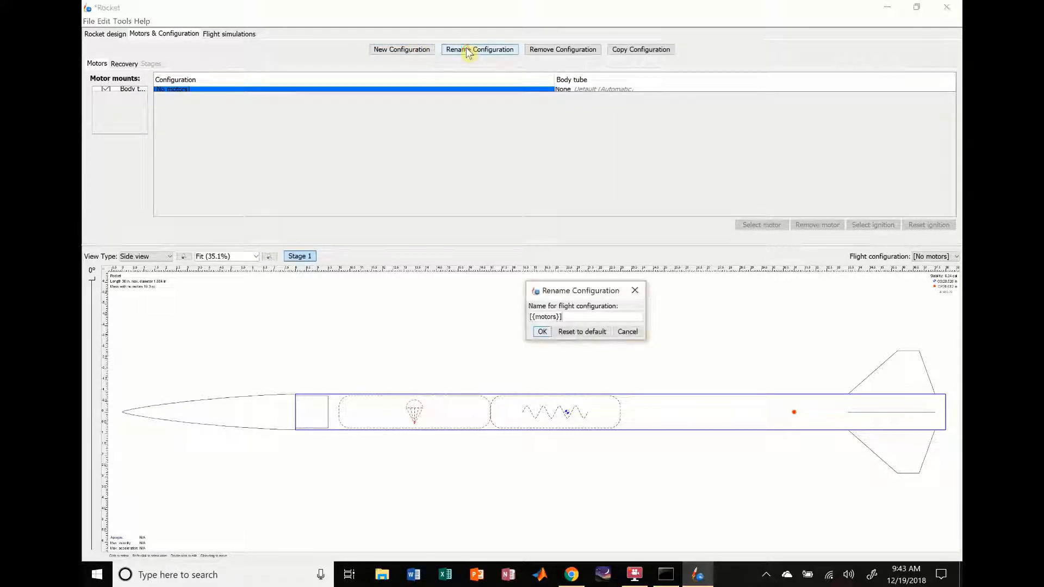
key("ctrl+a")
key("BackSpace")
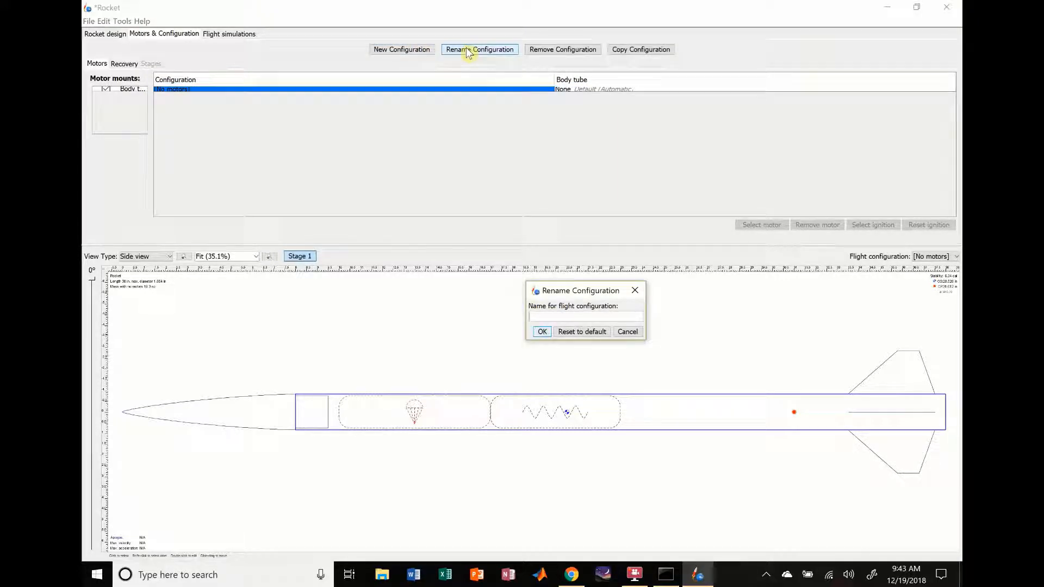
type("RocketTest")
key("Return")
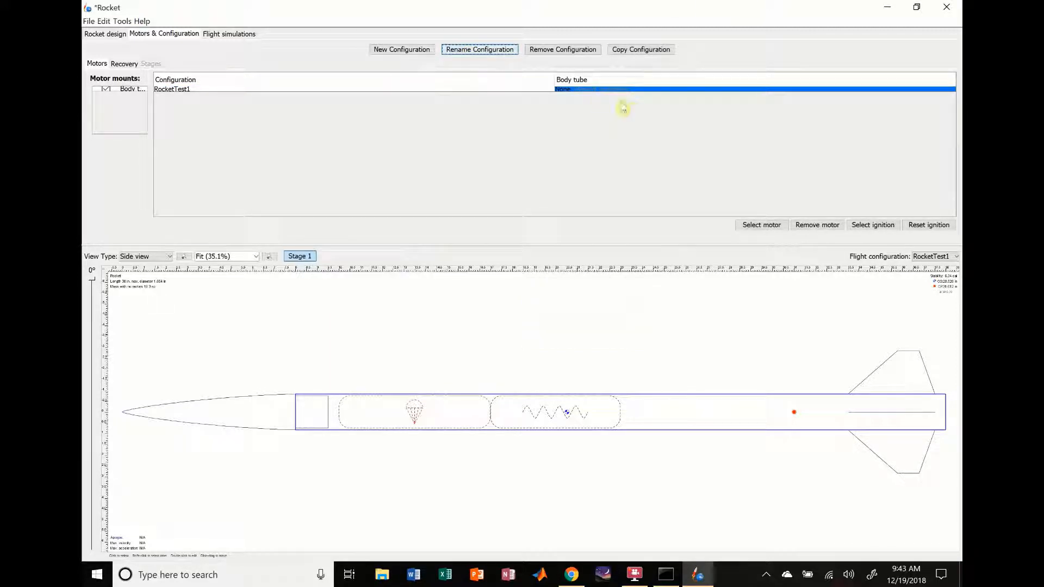
Step: Search for the I285 motors and assign the AeroTech I285R to the body tube mount in the RocketTest1 configuration
double_click(588, 90)
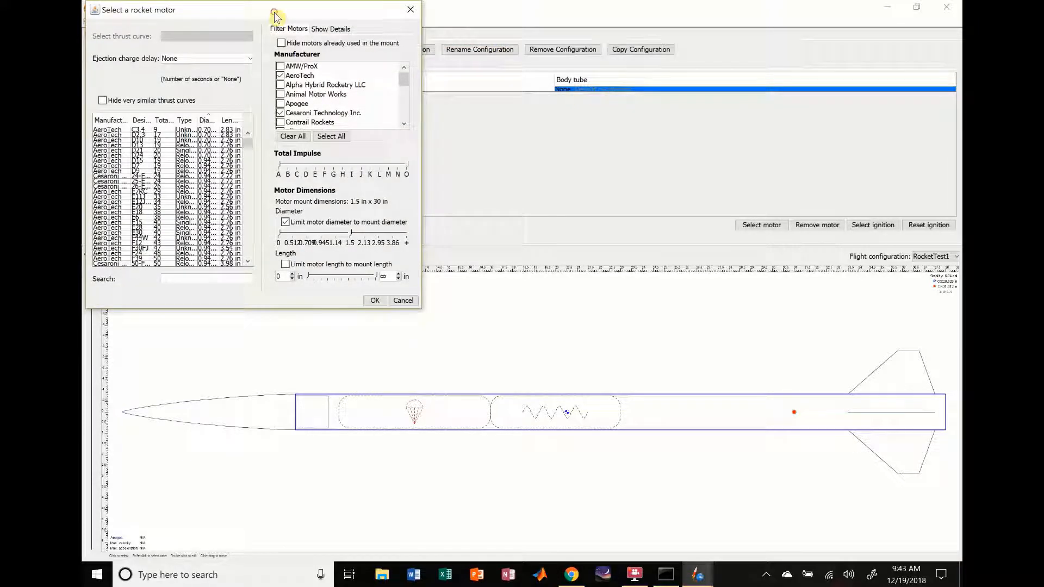
left_click_drag(283, 12, 356, 51)
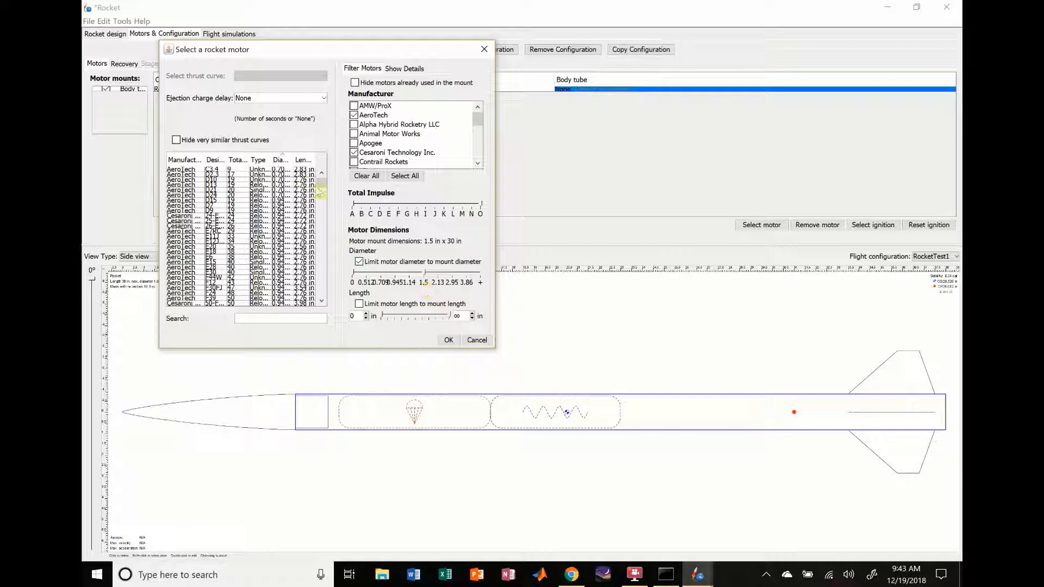
mouse_move(322, 183)
left_mouse_down()
mouse_move(322, 307)
mouse_move(316, 256)
left_mouse_up()
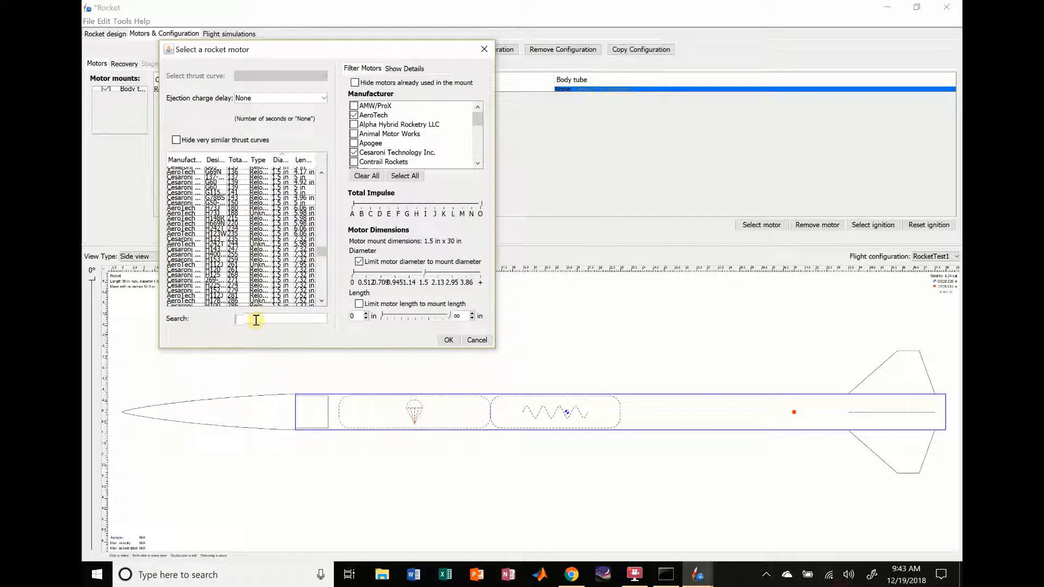
type("I285")
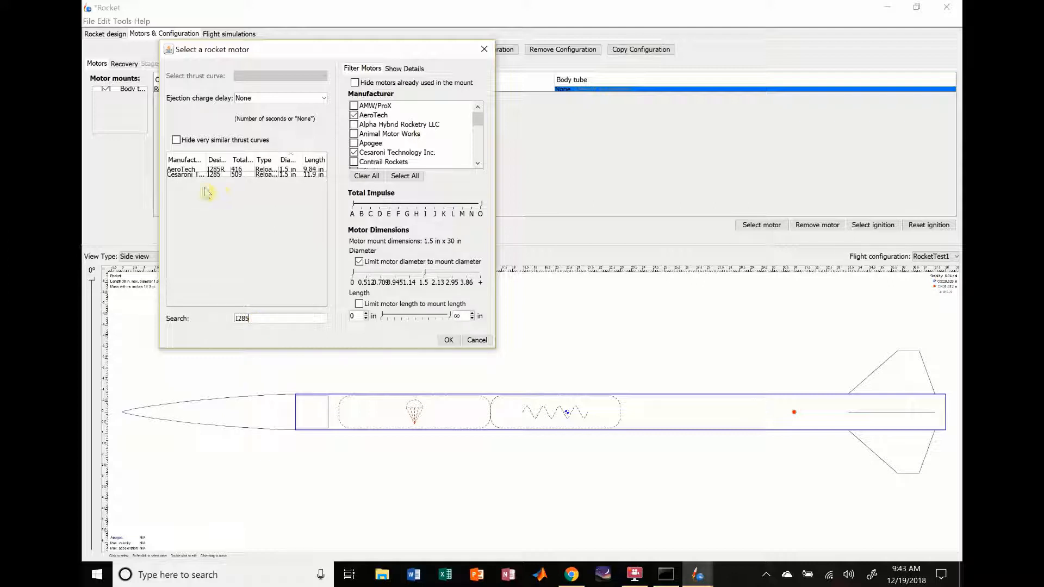
left_click(185, 170)
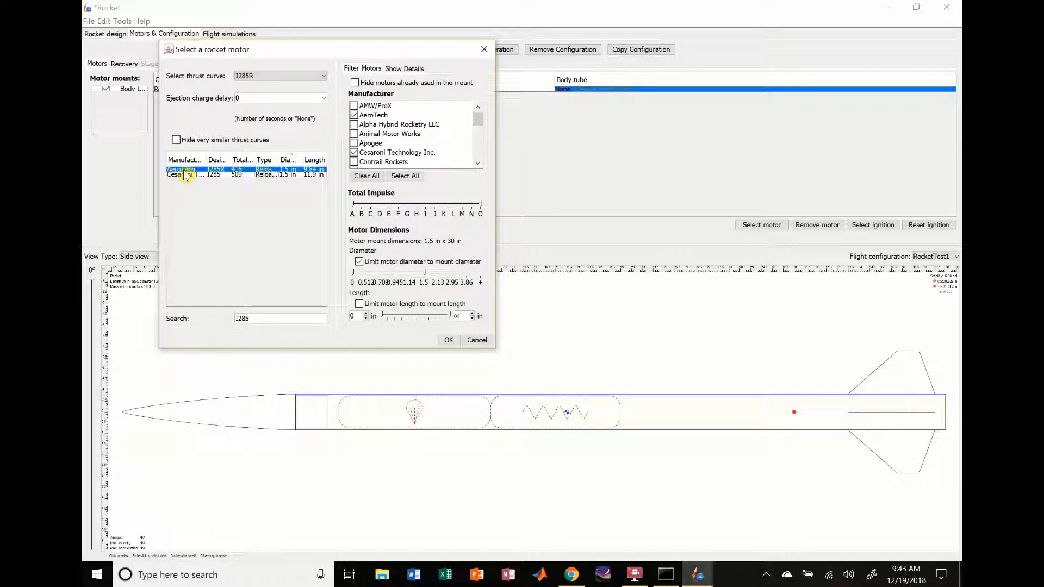
left_click(402, 69)
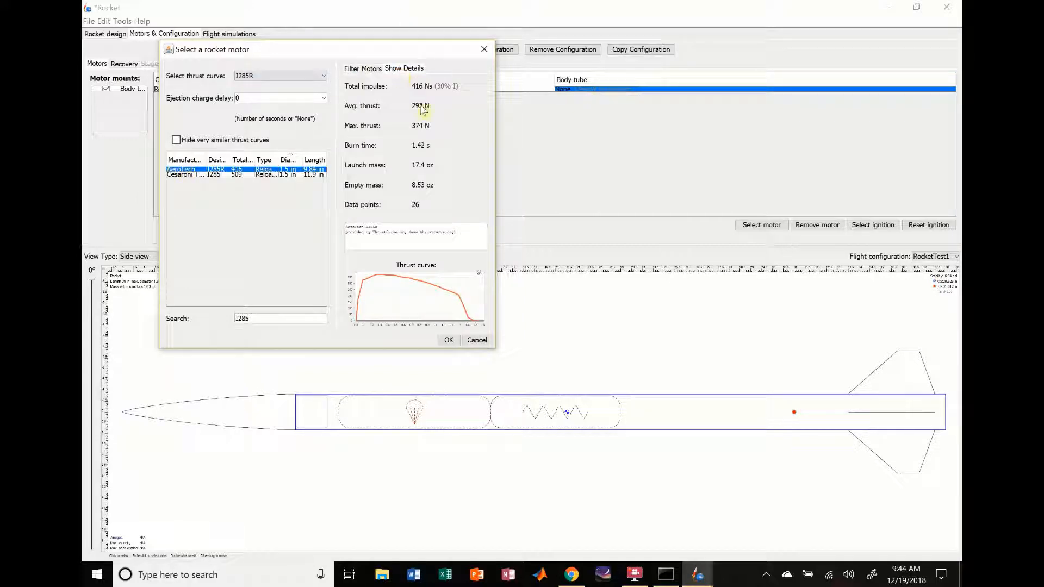
left_click(448, 340)
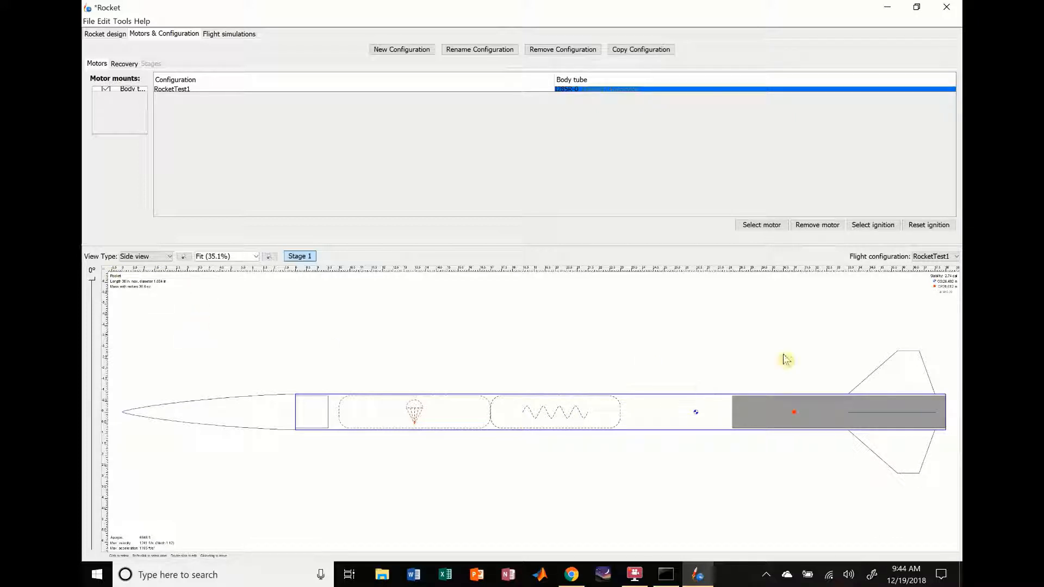
Step: Return to the rocket design and review the configurations of the body tube, trapezoidal fin set and nose cone
left_click(106, 34)
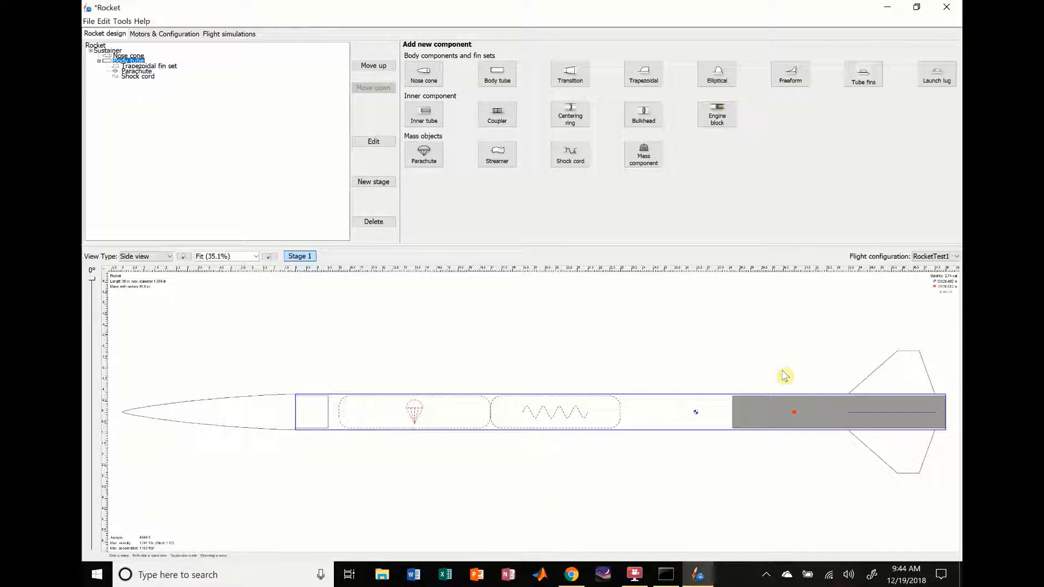
double_click(672, 427)
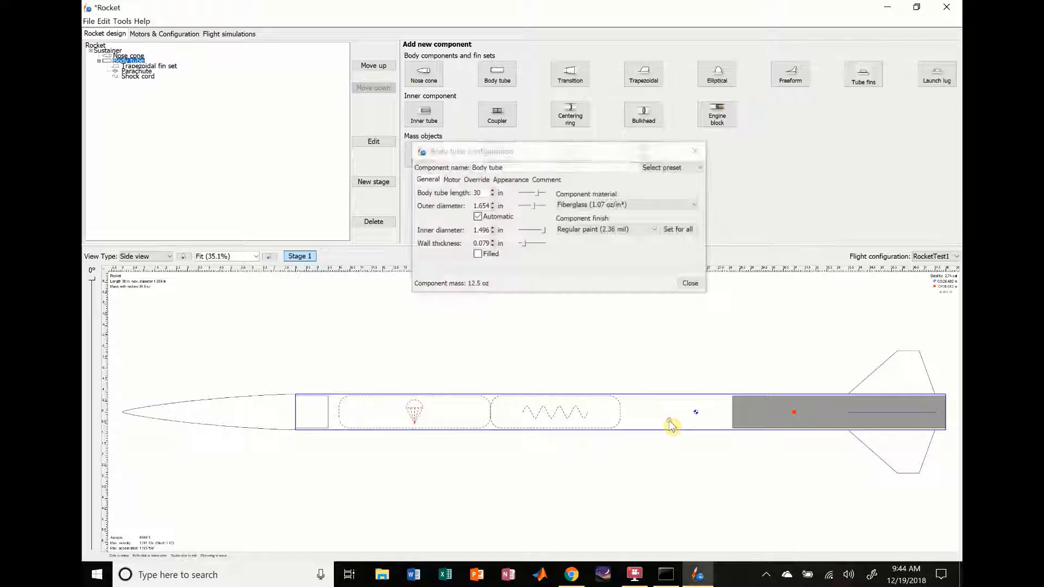
left_click(690, 284)
double_click(904, 375)
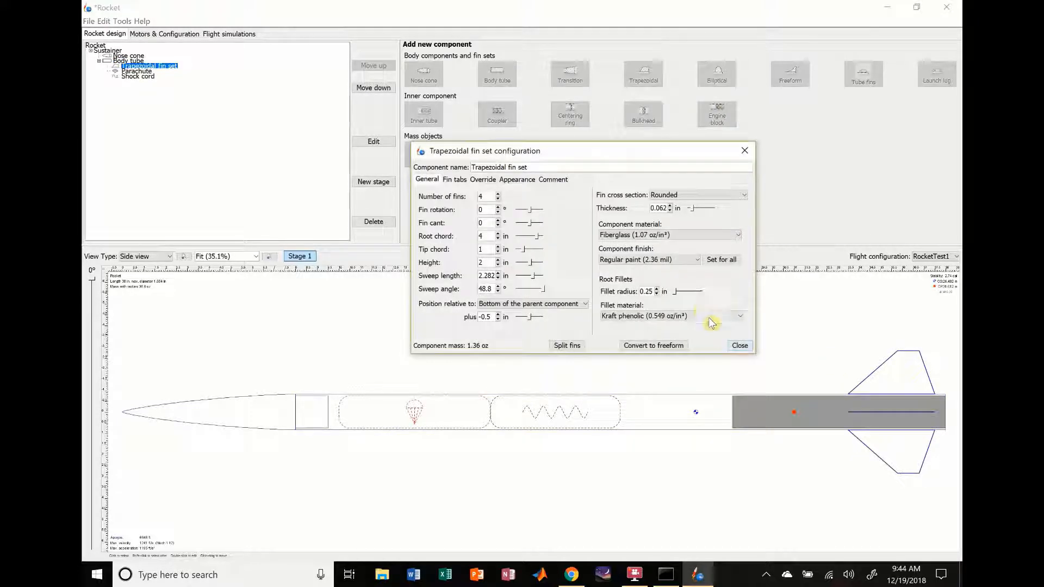
left_click(739, 346)
double_click(220, 405)
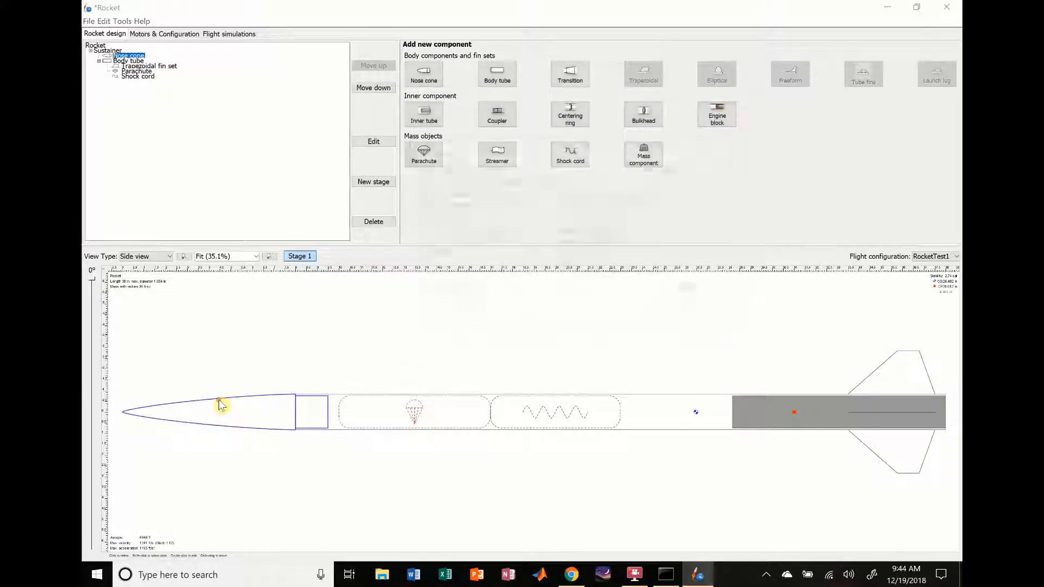
left_click(691, 292)
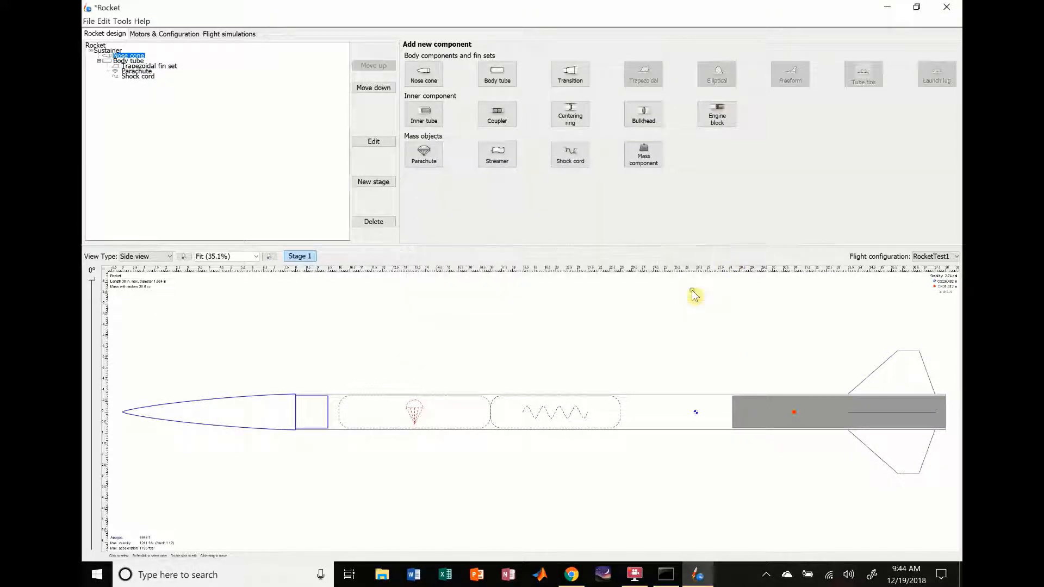
left_click(672, 430)
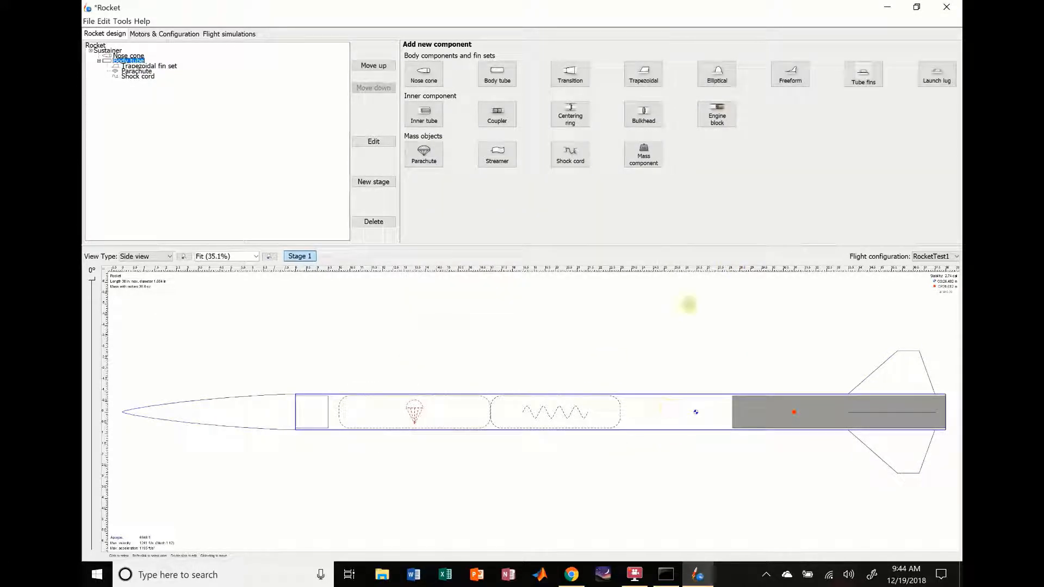
left_click(690, 304)
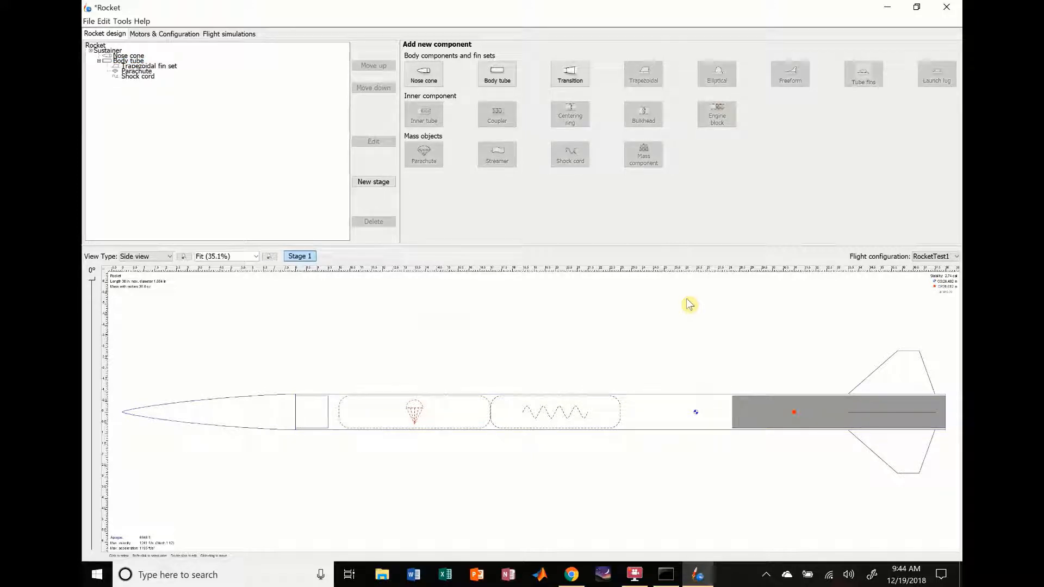
left_click(658, 425)
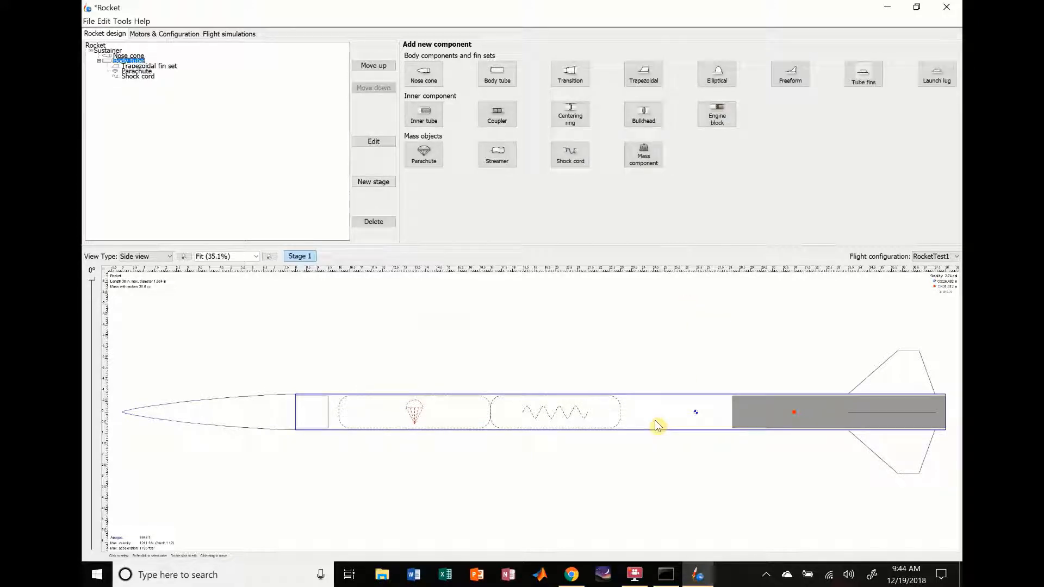
left_click(418, 341)
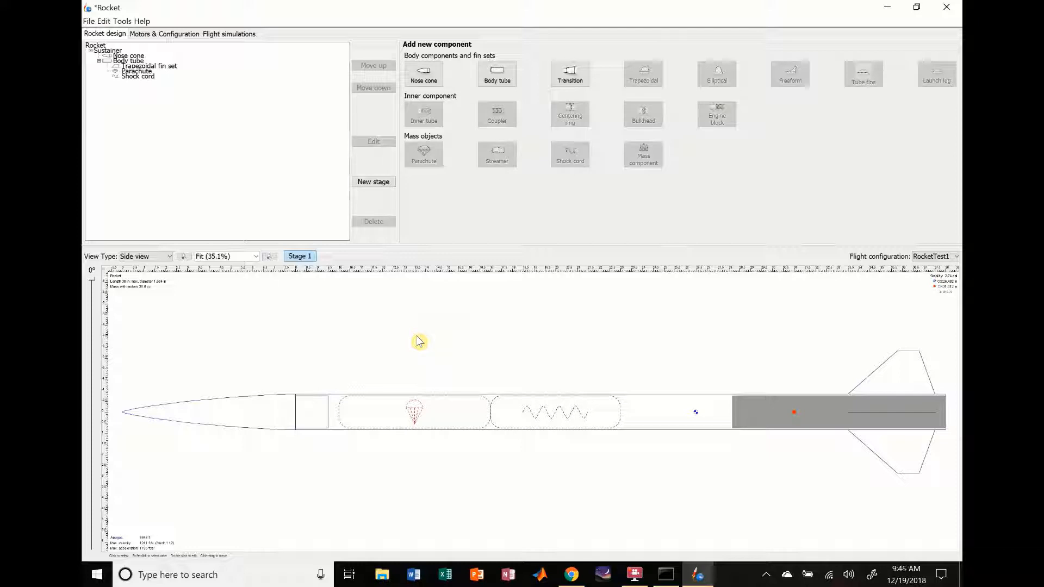
Step: Override the nose cone's mass with 3 oz and close its configuration
double_click(247, 412)
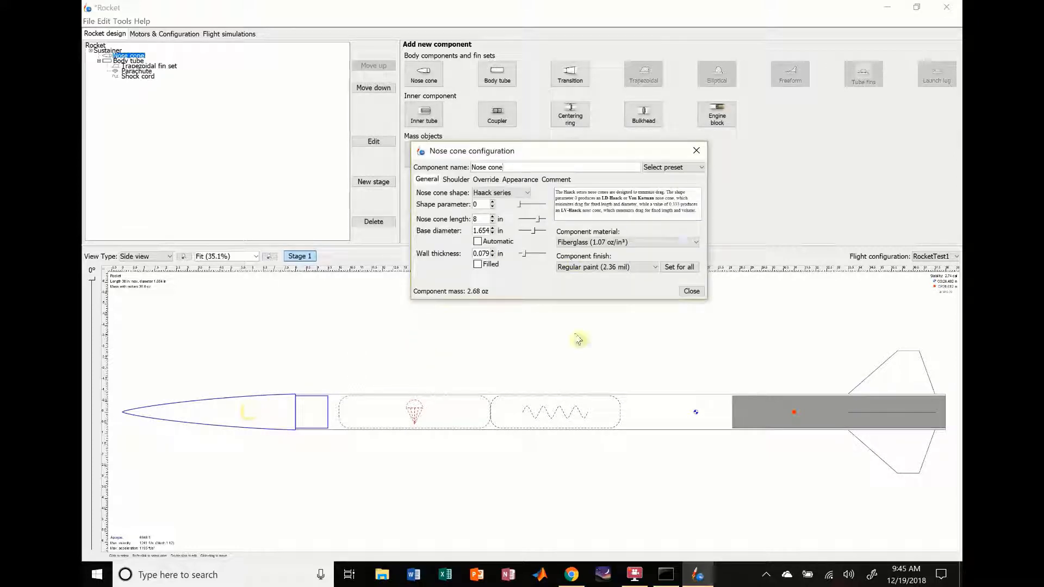
left_click(486, 180)
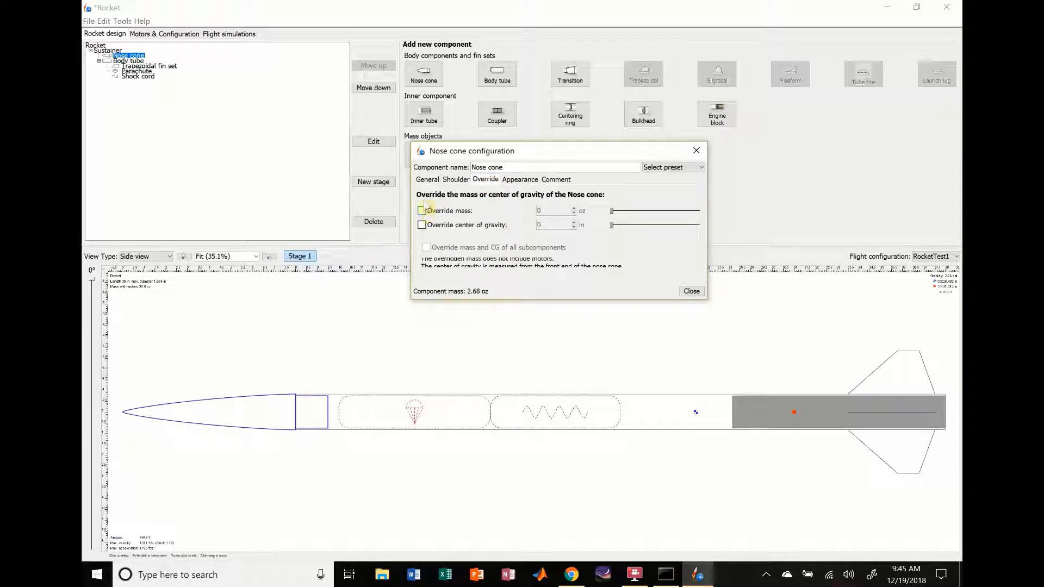
left_click(428, 180)
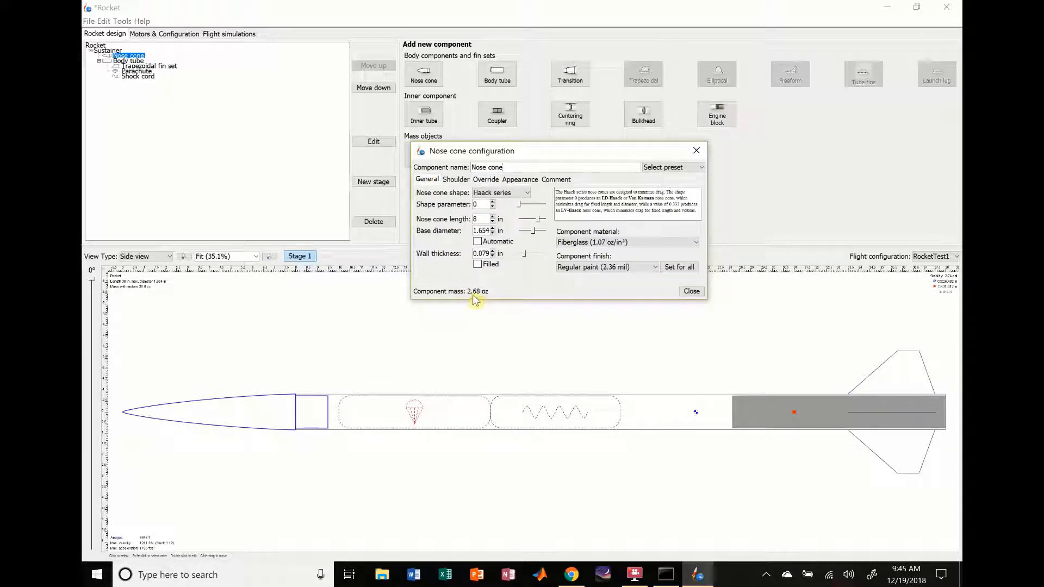
left_click(488, 180)
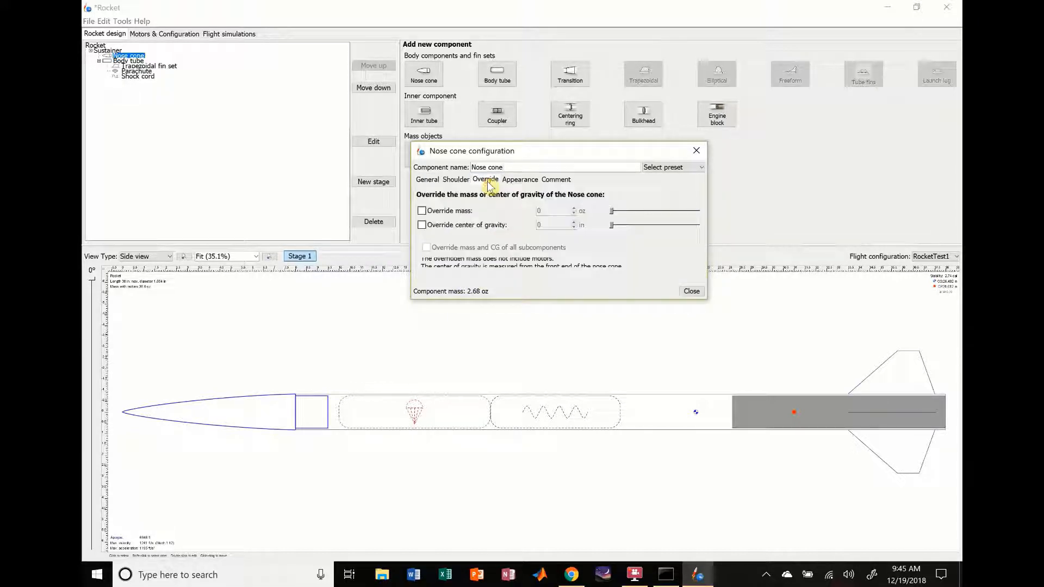
left_click(422, 211)
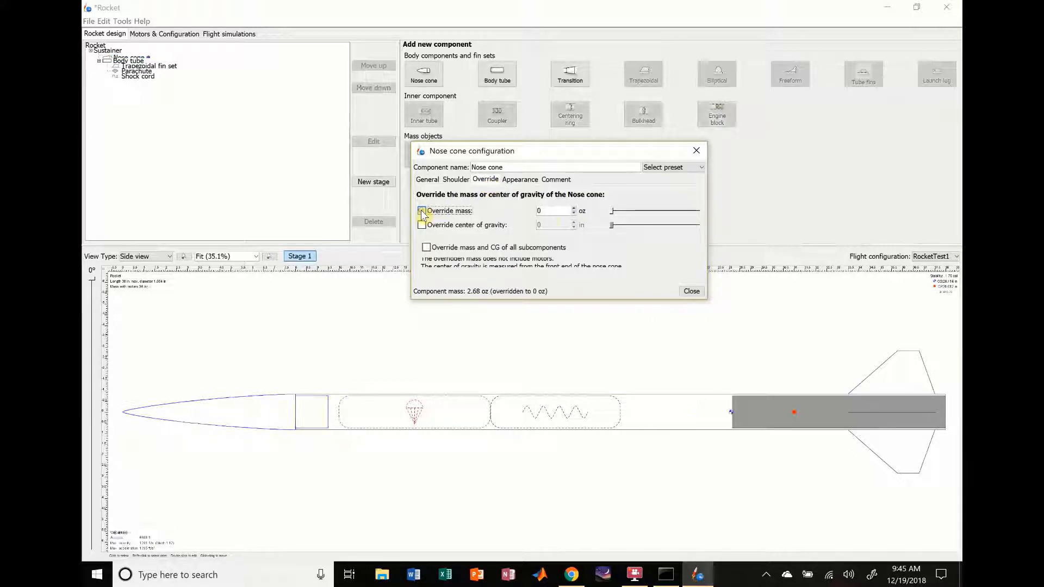
double_click(544, 211)
type("3")
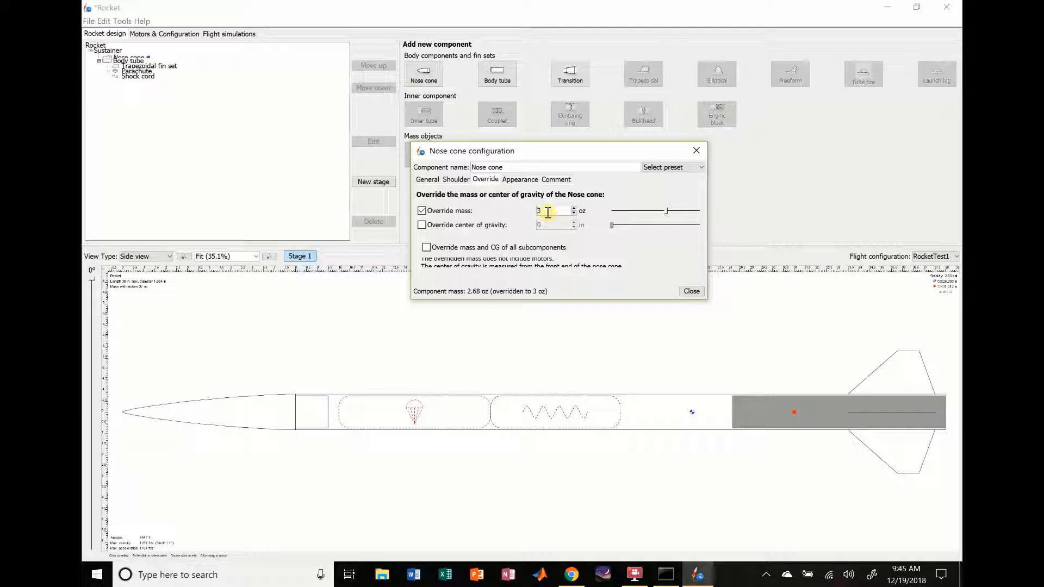
left_click(690, 291)
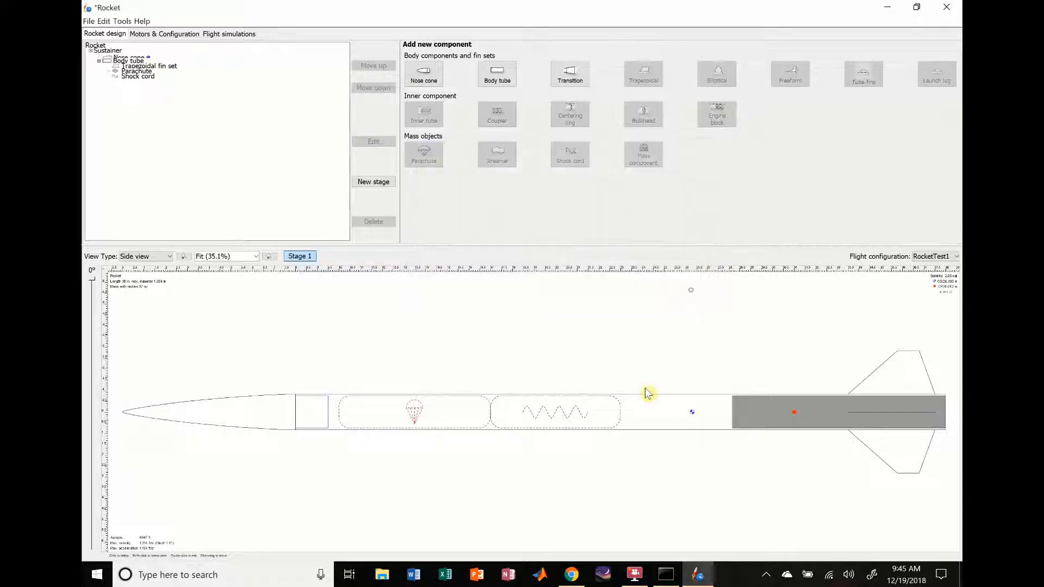
Step: Check the body tube's configuration and set the trapezoidal fin set's height to 1.5 in
double_click(653, 421)
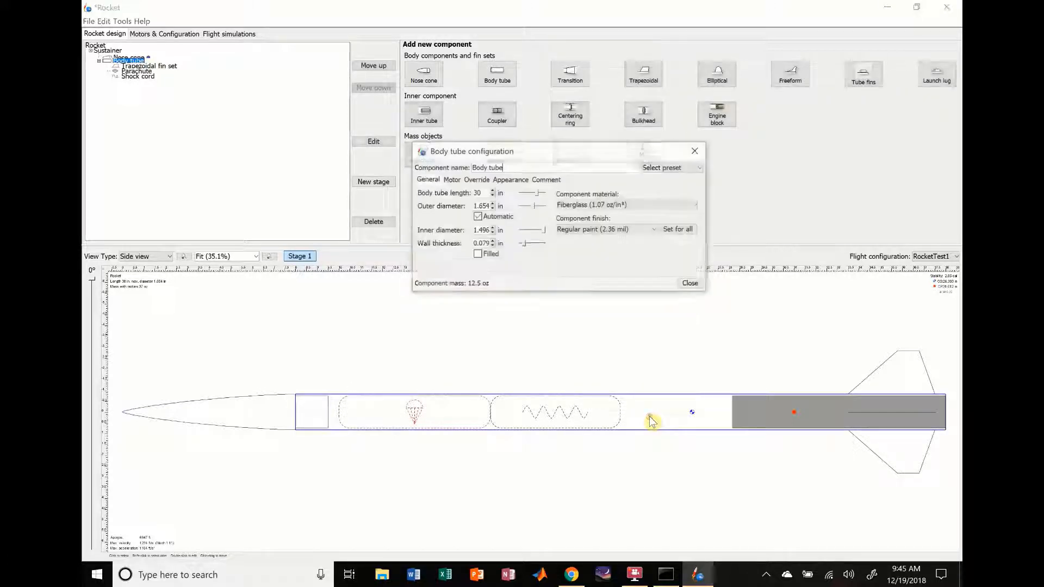
left_click(697, 284)
double_click(893, 371)
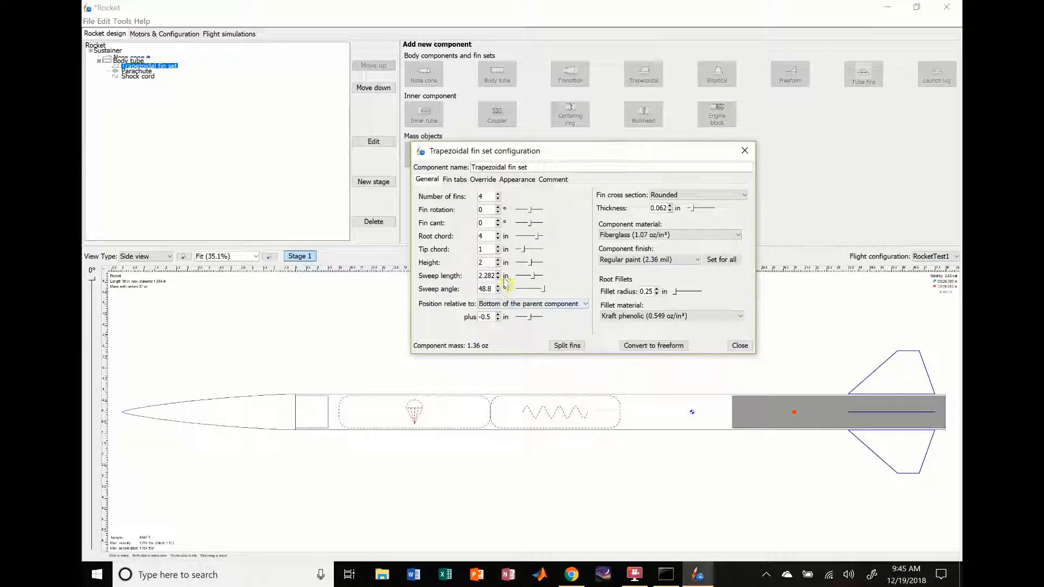
left_click(490, 263)
double_click(491, 263)
key("Return")
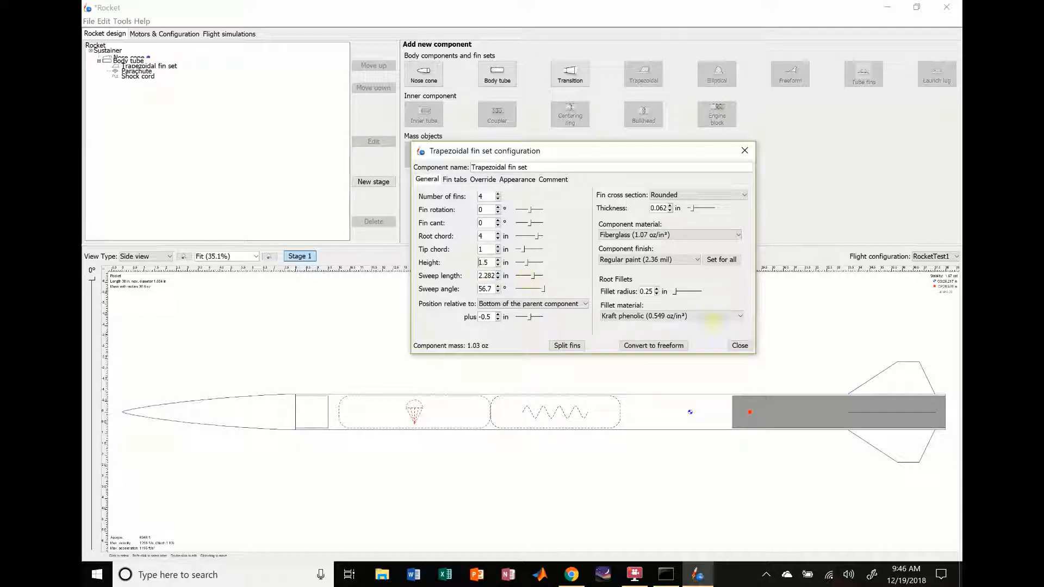
Step: Try increasing the trapezoidal fin set's sweep angle in stages up to 76.7°
left_click(498, 286)
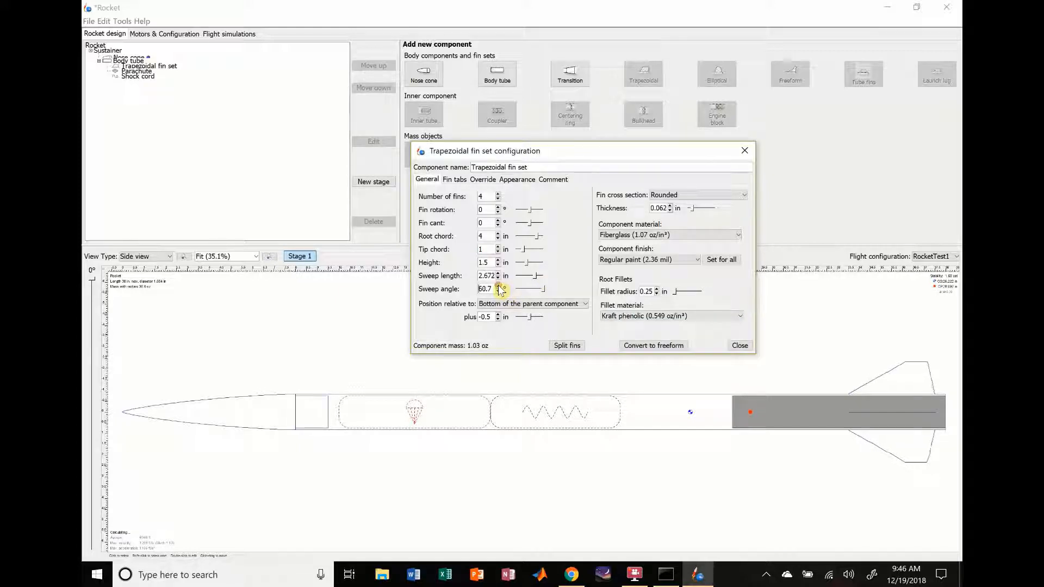
left_click(499, 287)
left_click(498, 286)
left_click(499, 287)
left_click(499, 286)
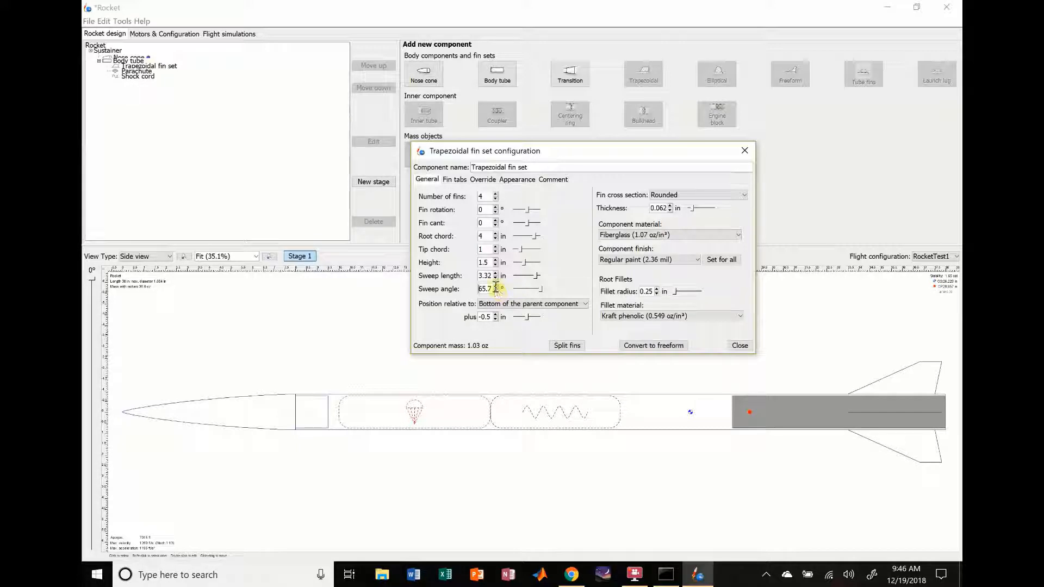
left_click(498, 287)
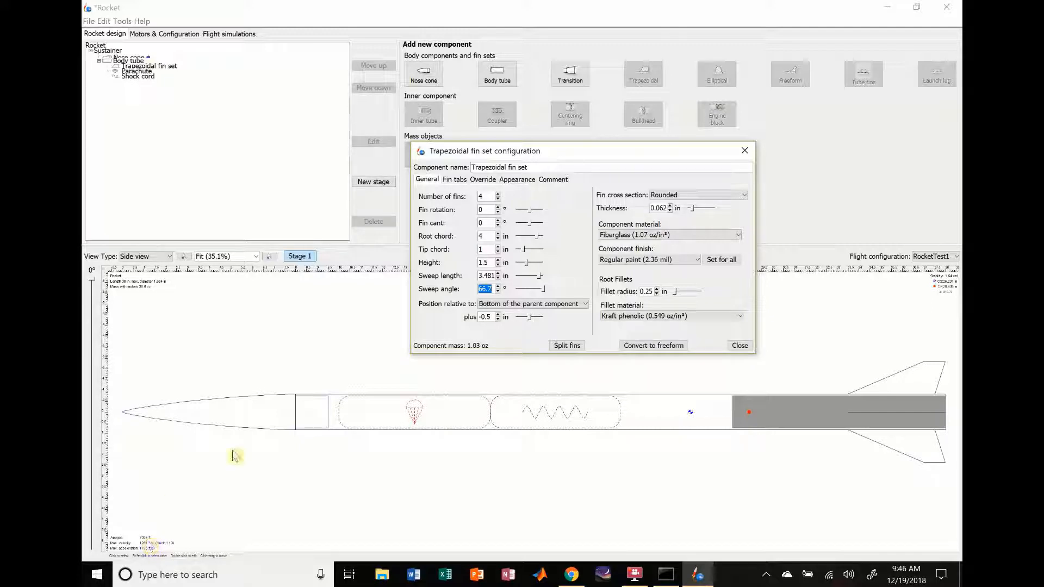
left_click(497, 286)
left_click(497, 286)
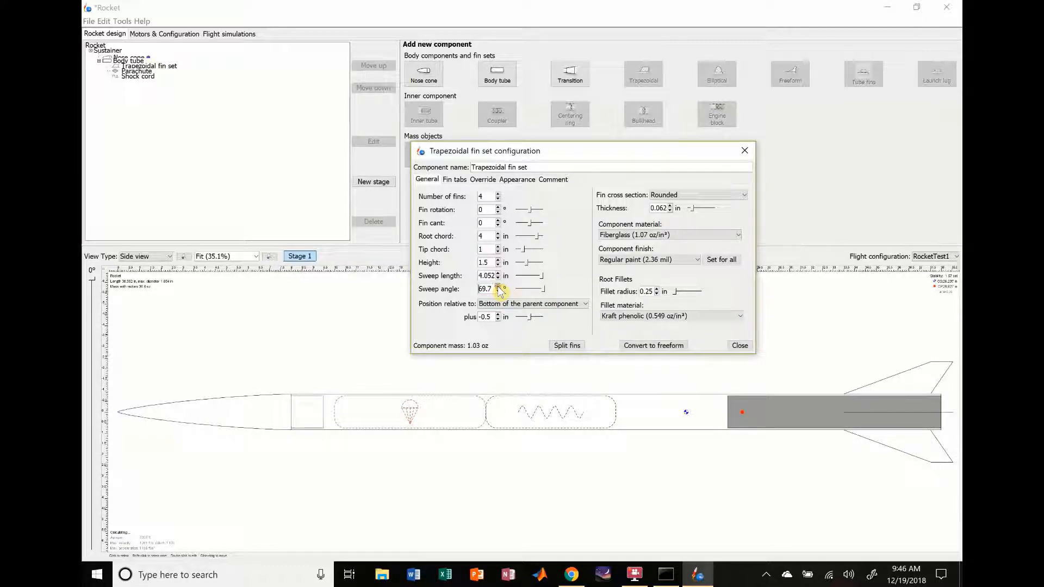
left_click(498, 287)
left_click(498, 286)
left_click(498, 287)
left_click(498, 287)
left_click(498, 286)
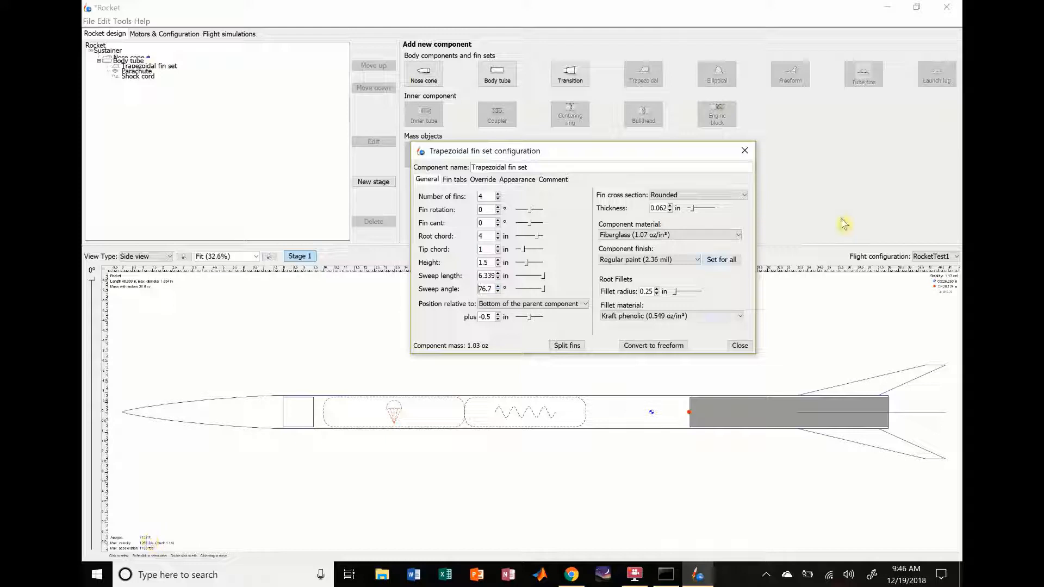
Step: Reduce the trapezoidal fin set's sweep angle to 59.7° and close its configuration
left_click(497, 291)
left_click(497, 292)
left_click(497, 291)
left_click(497, 291)
left_click(498, 291)
left_click(498, 291)
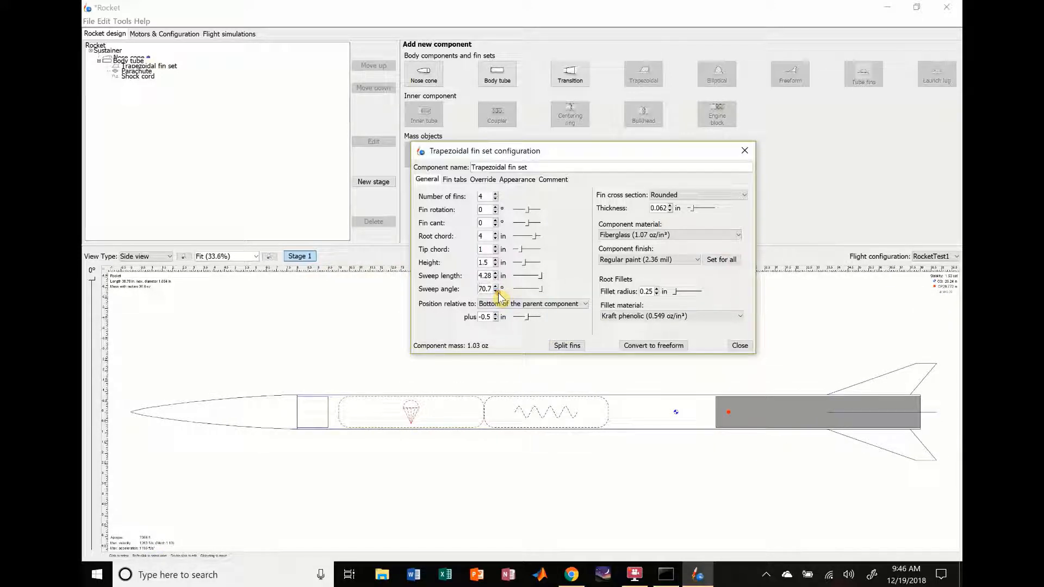
left_click(496, 292)
left_click(496, 291)
left_click(496, 292)
left_click(496, 291)
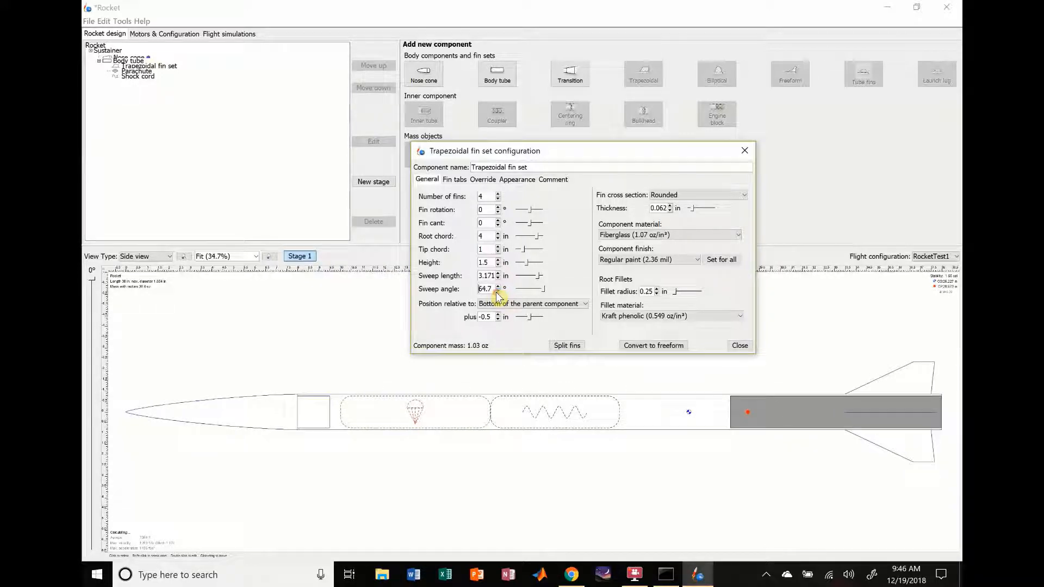
left_click(496, 292)
left_click(496, 291)
left_click(496, 291)
left_click(496, 291)
left_click(497, 292)
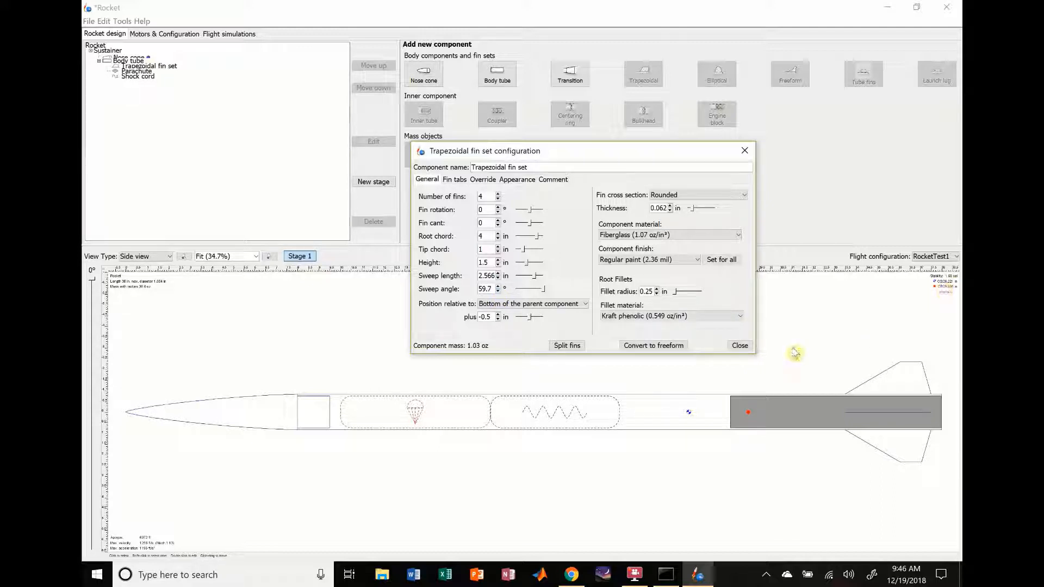
left_click(738, 346)
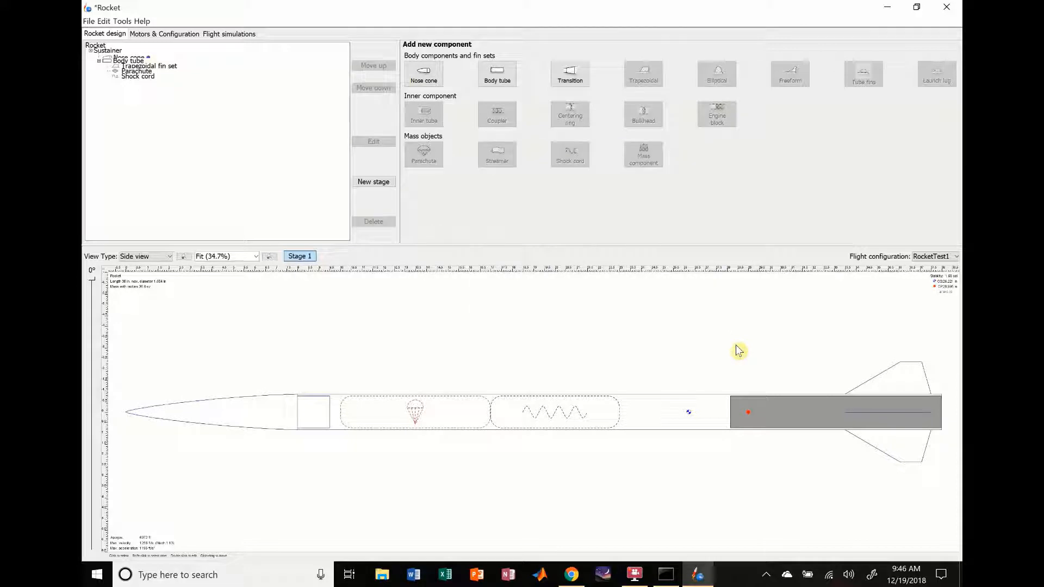
Step: Create a new flight simulation for RocketTest1 and set its launch rod length to 7 ft
left_click(165, 36)
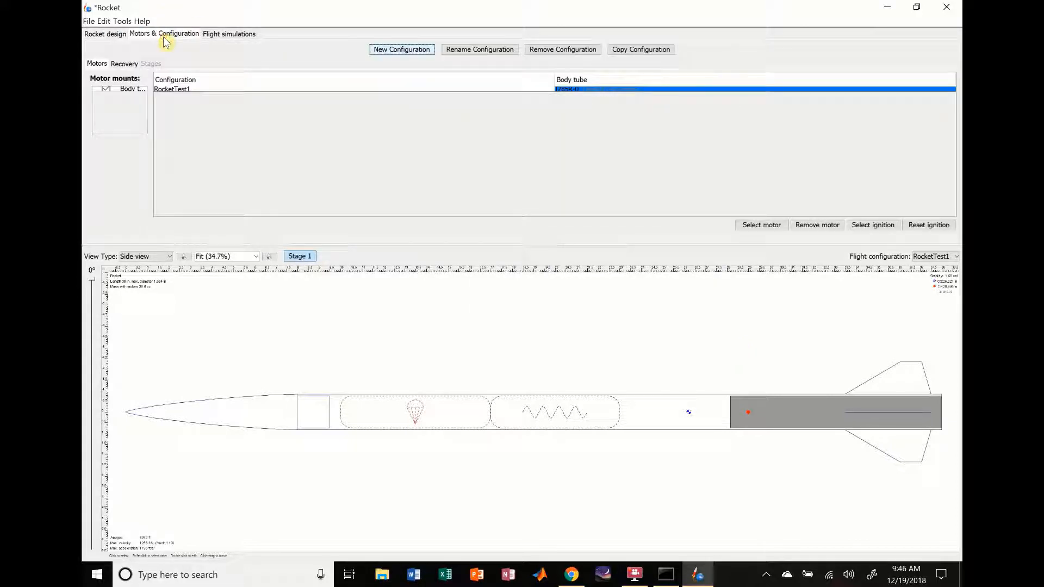
left_click(222, 36)
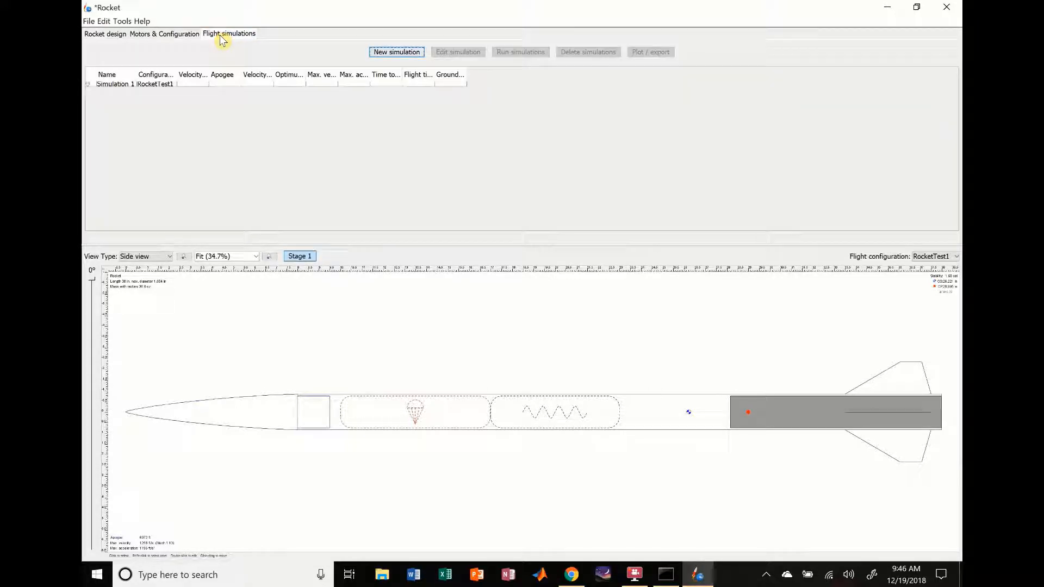
left_click(400, 53)
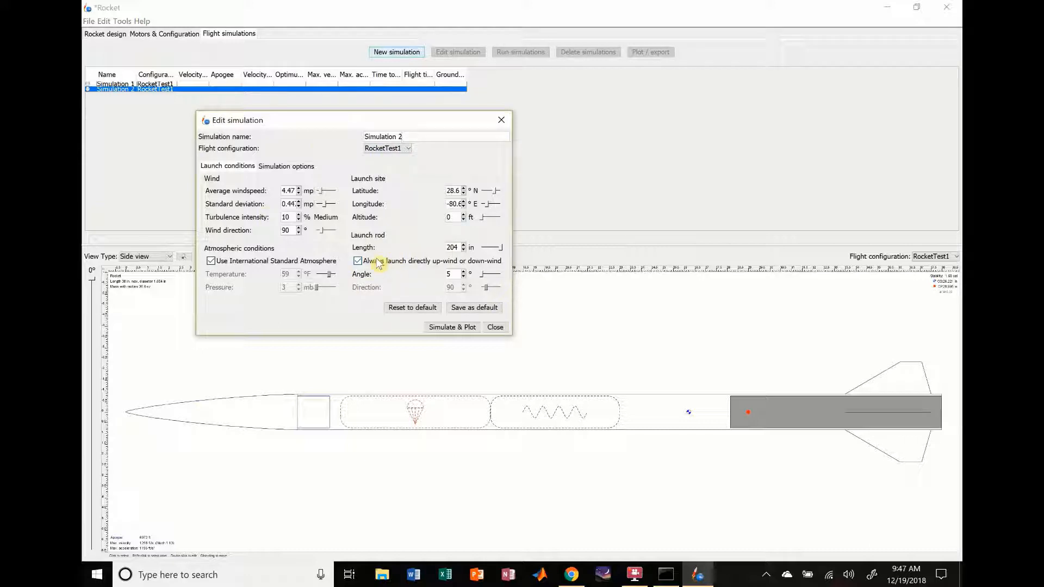
left_click(471, 248)
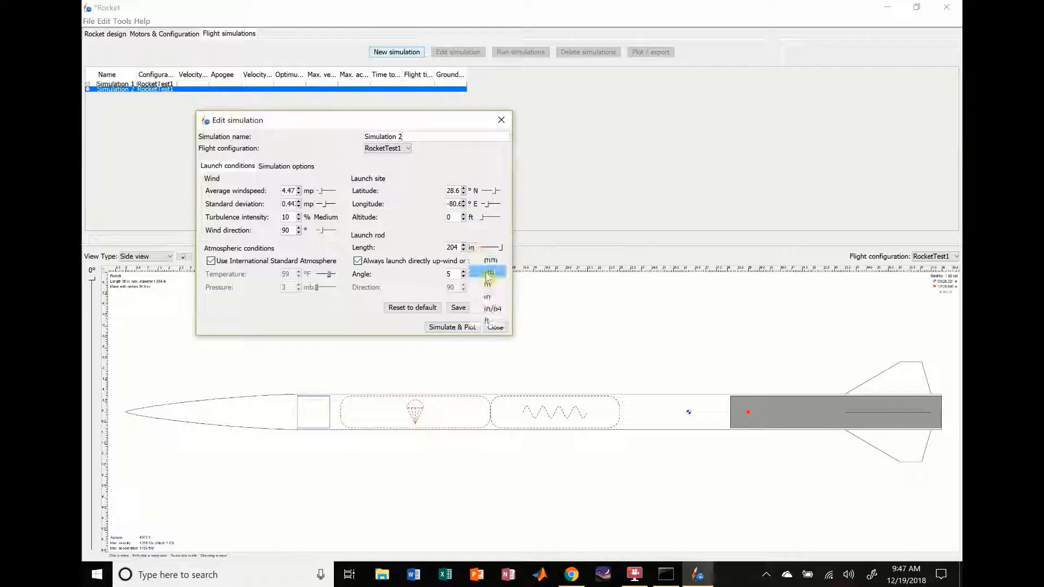
left_click(487, 321)
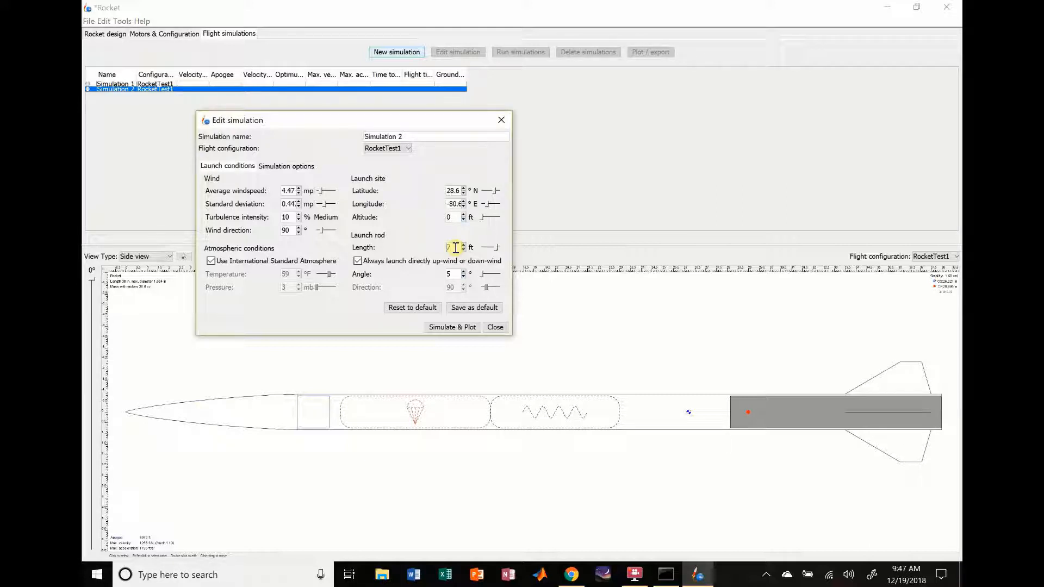
Step: Run the new simulation and plot its results with the Vertical motion vs. time preset
left_click(445, 328)
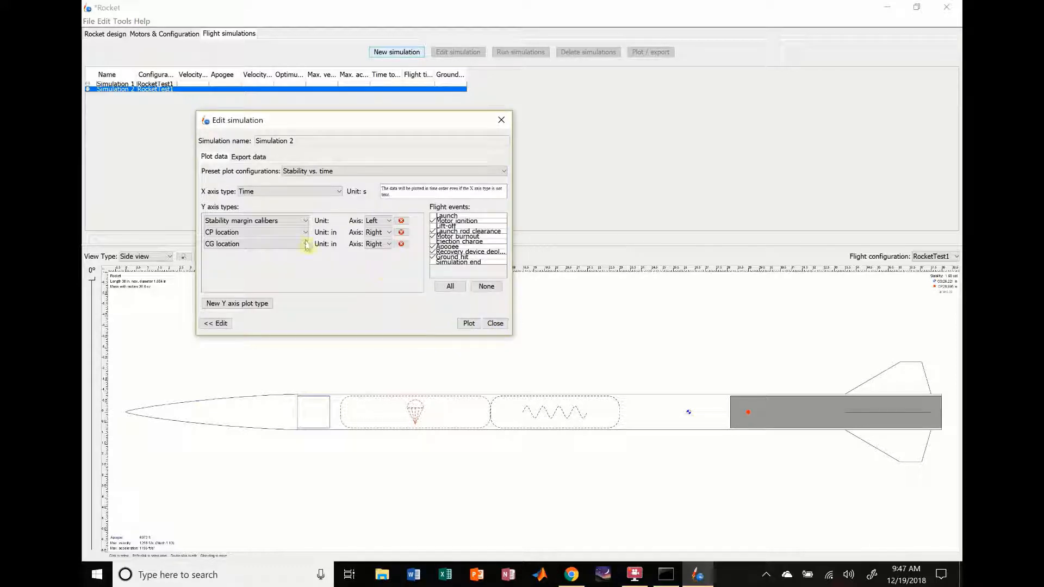
left_click(339, 172)
scroll(334, 217, "up", 1)
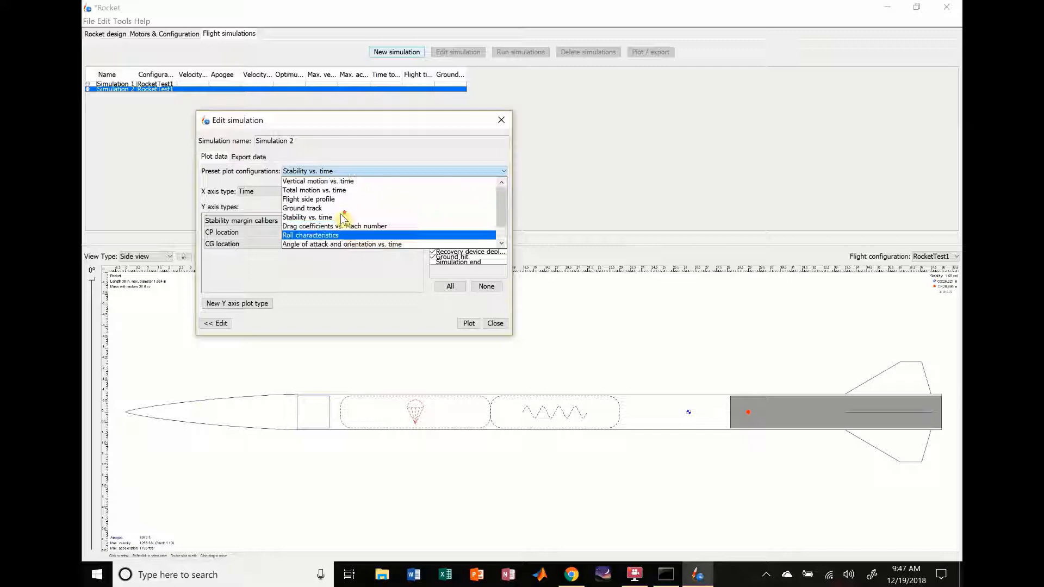
left_click(329, 181)
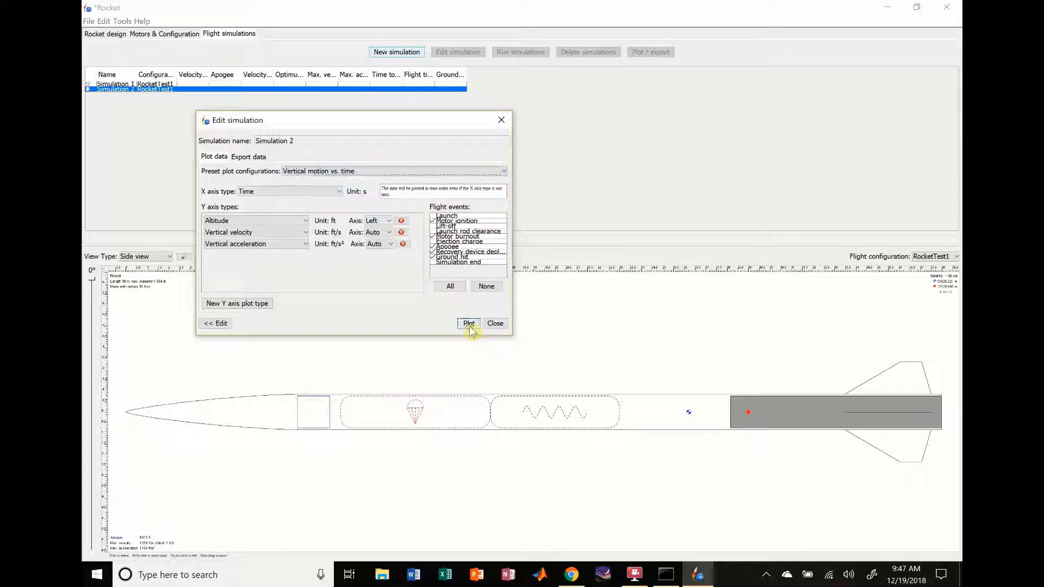
left_click(469, 324)
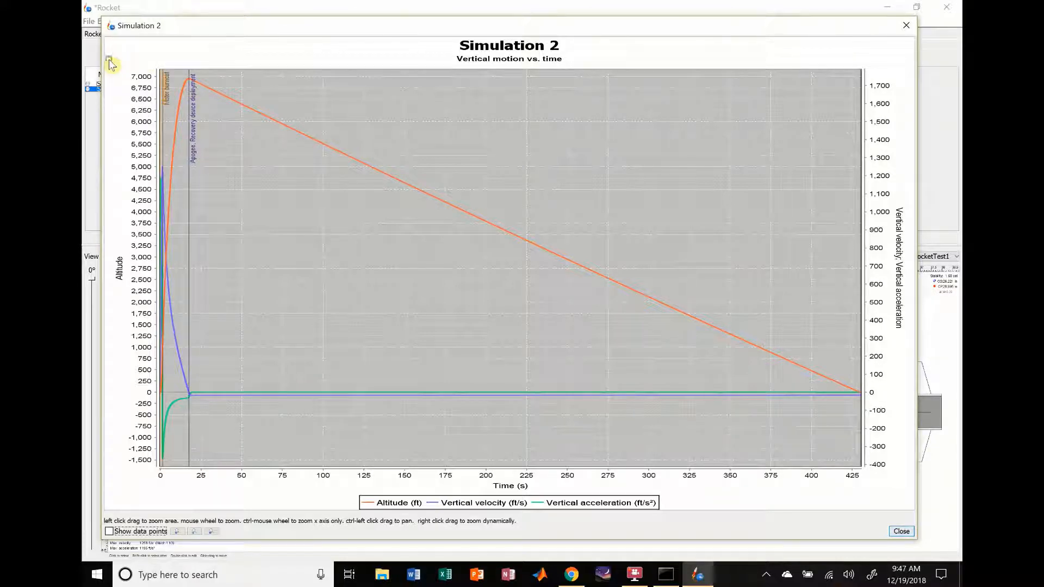
Step: Zoom the vertical motion plot to about the first 50 seconds of flight, examine the curves and close the plot
left_click_drag(163, 74, 245, 487)
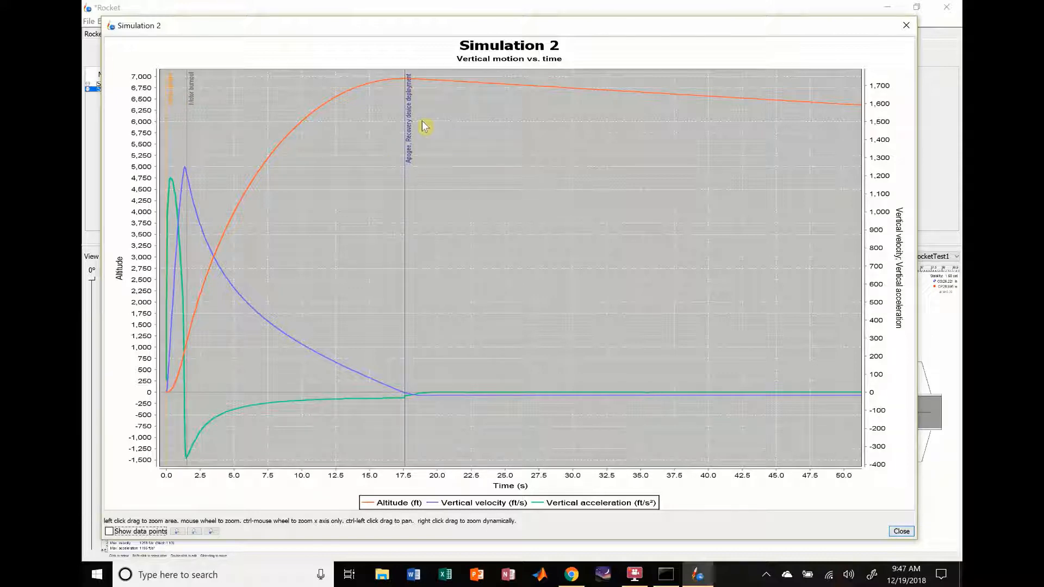
left_click_drag(645, 23, 643, 36)
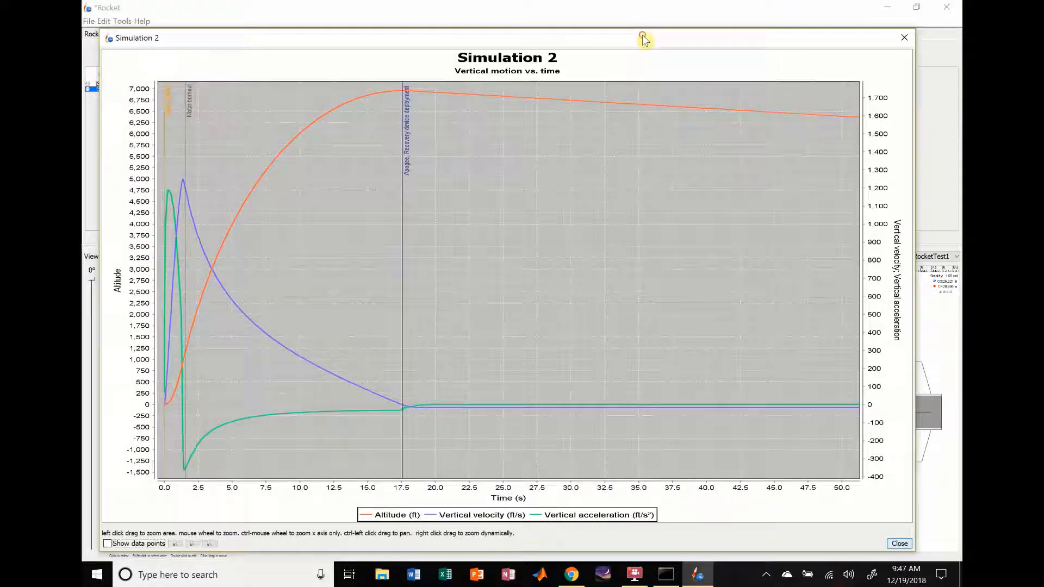
left_click(906, 38)
Step: Plot Simulation 2 with the Stability vs. time preset, zoom to about the first 28 seconds, examine the curves and close the plot
left_click(338, 171)
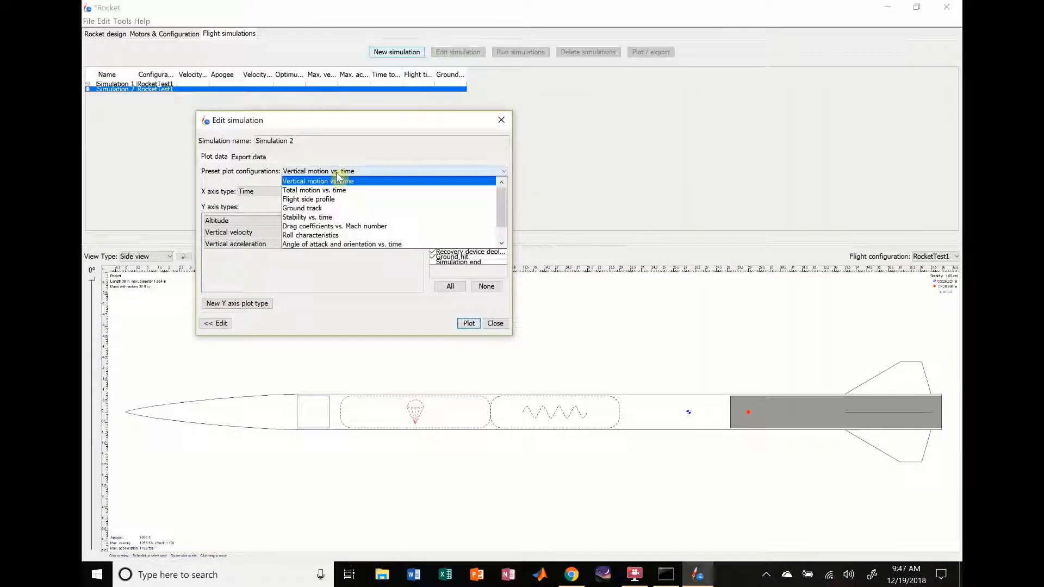
left_click(333, 218)
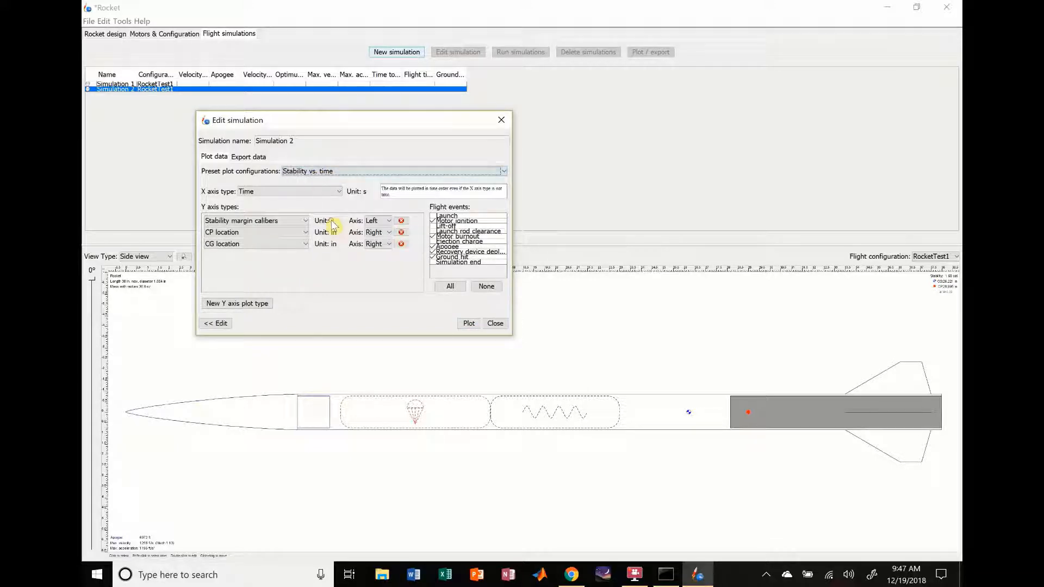
left_click(468, 324)
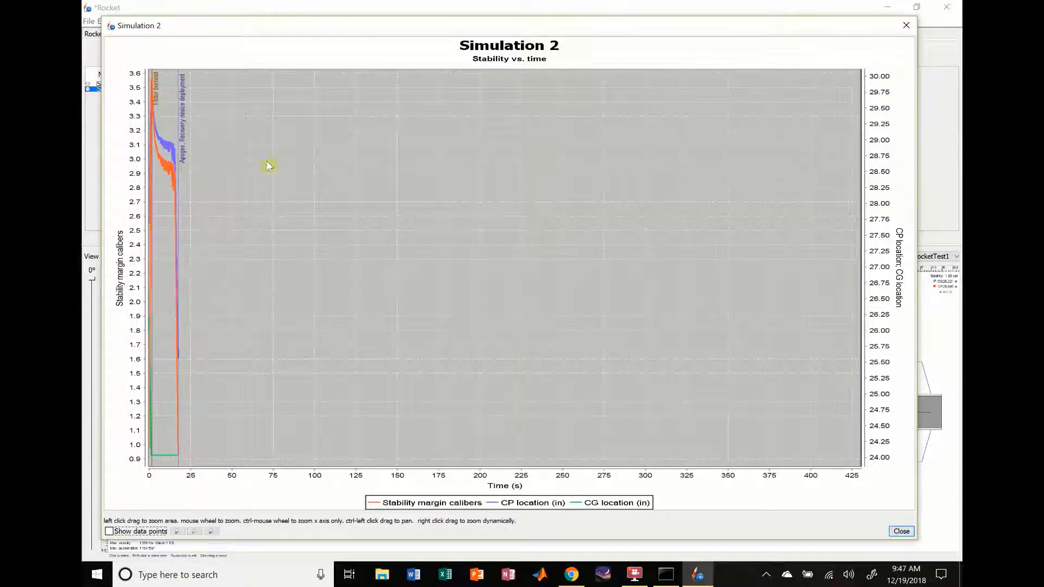
left_click_drag(117, 65, 196, 487)
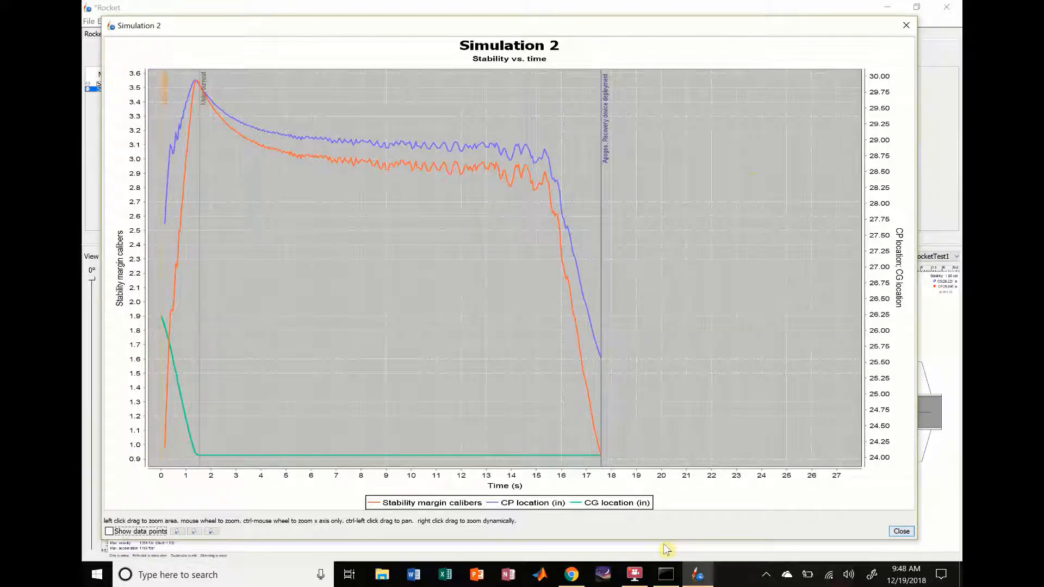
left_click(903, 30)
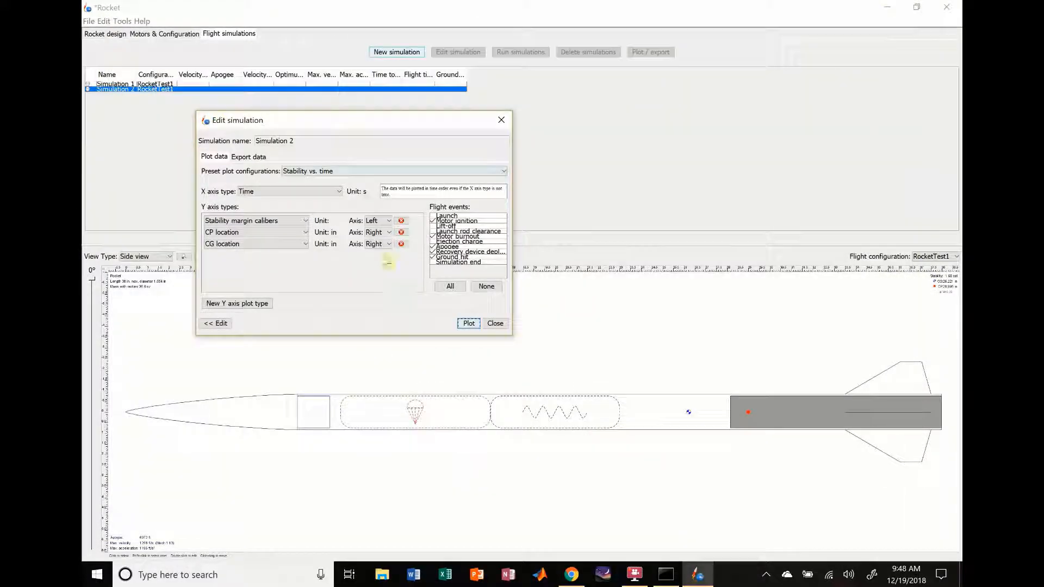
Step: Replot Simulation 2's stability with the Launch rod clearance event marked, examine the flight up to apogee, and close the plot and simulation dialog
left_click(433, 232)
left_click(467, 324)
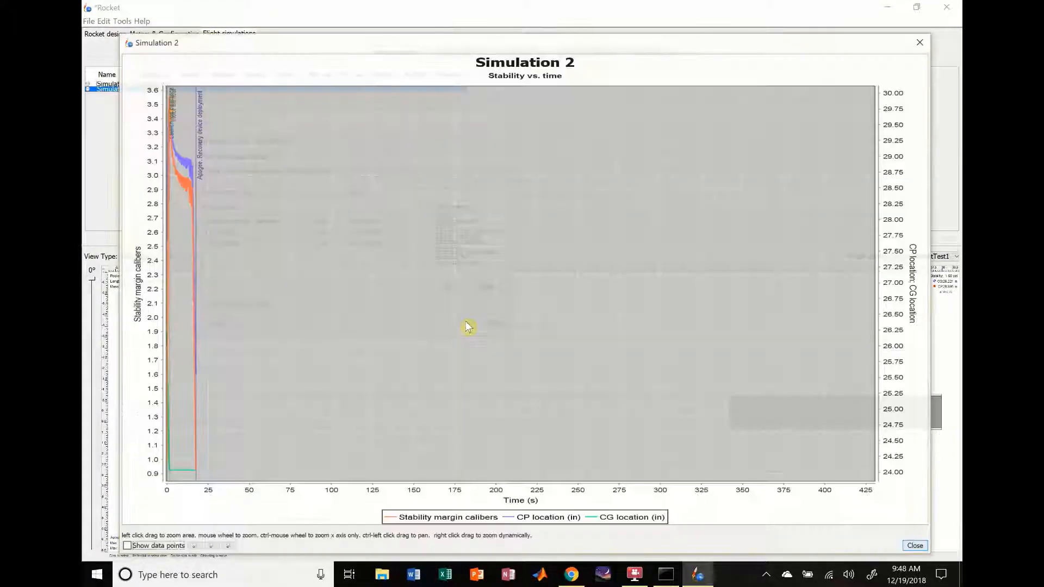
left_click_drag(165, 283, 197, 505)
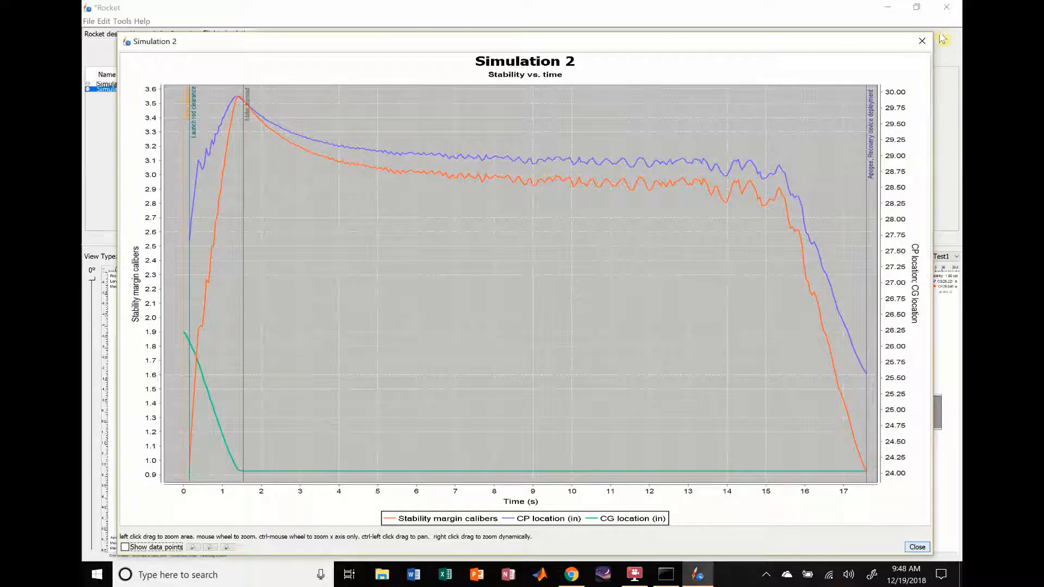
left_click(918, 43)
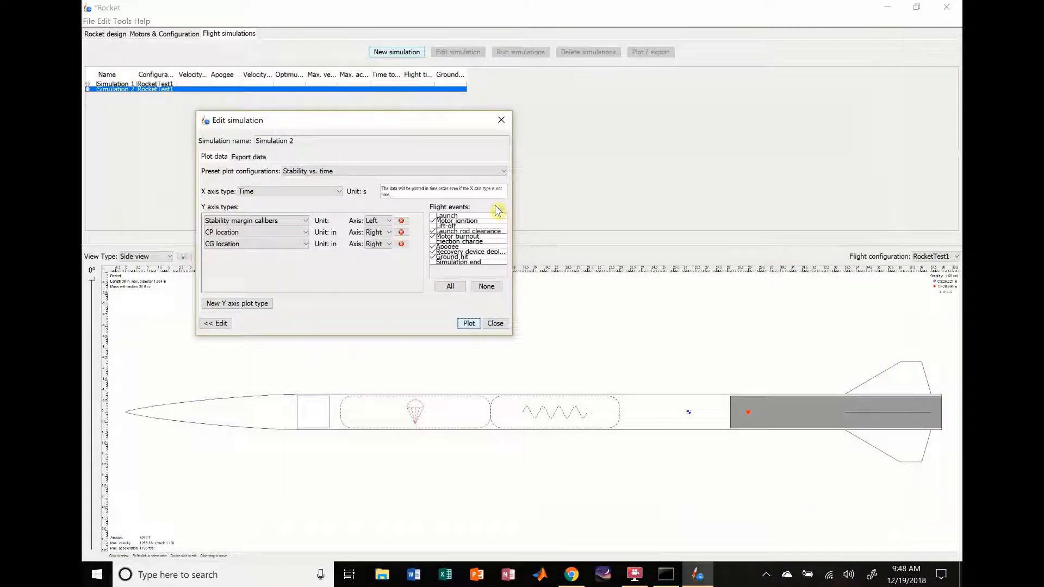
left_click(495, 323)
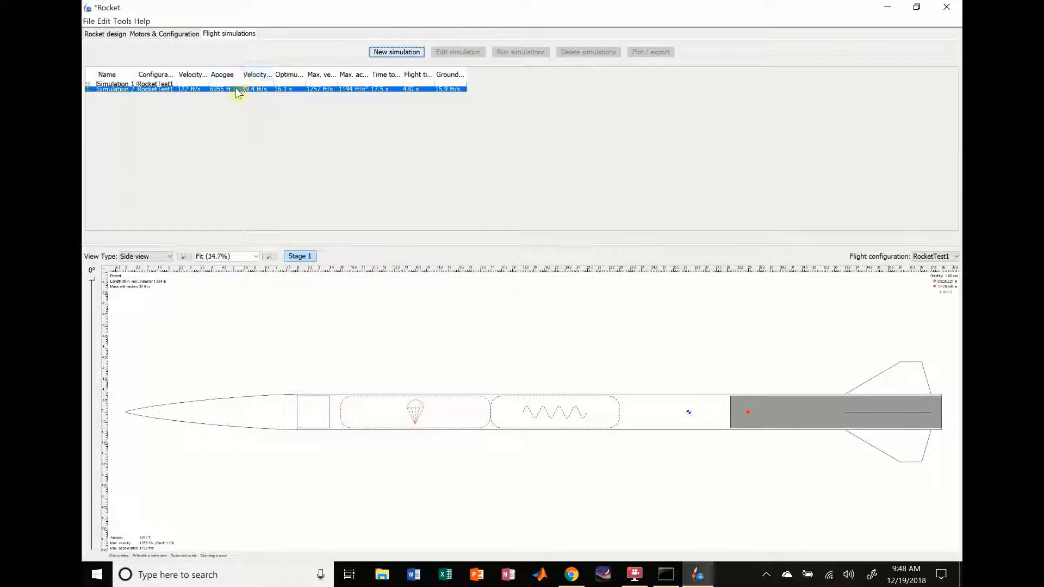
left_click(237, 90)
double_click(237, 93)
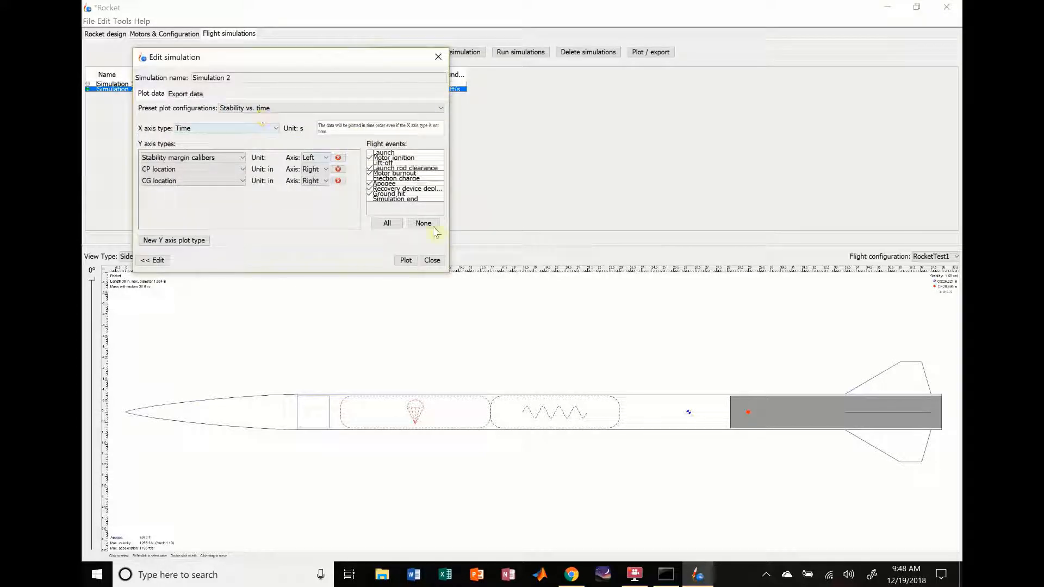
left_click(431, 261)
left_click(431, 261)
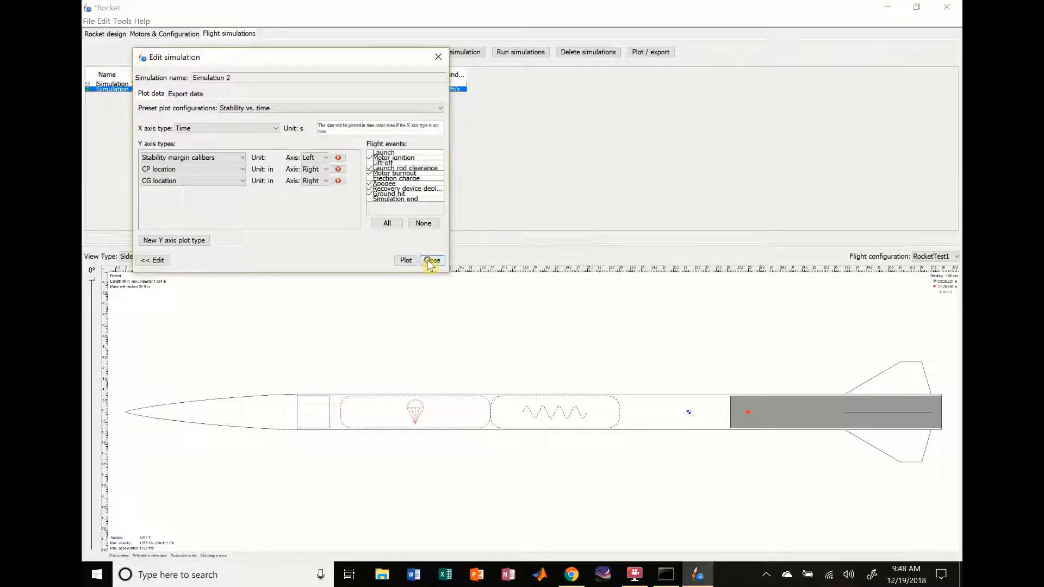
Step: Create another flight simulation for RocketTest1, enter its launch rod length in feet and run it
left_click(403, 52)
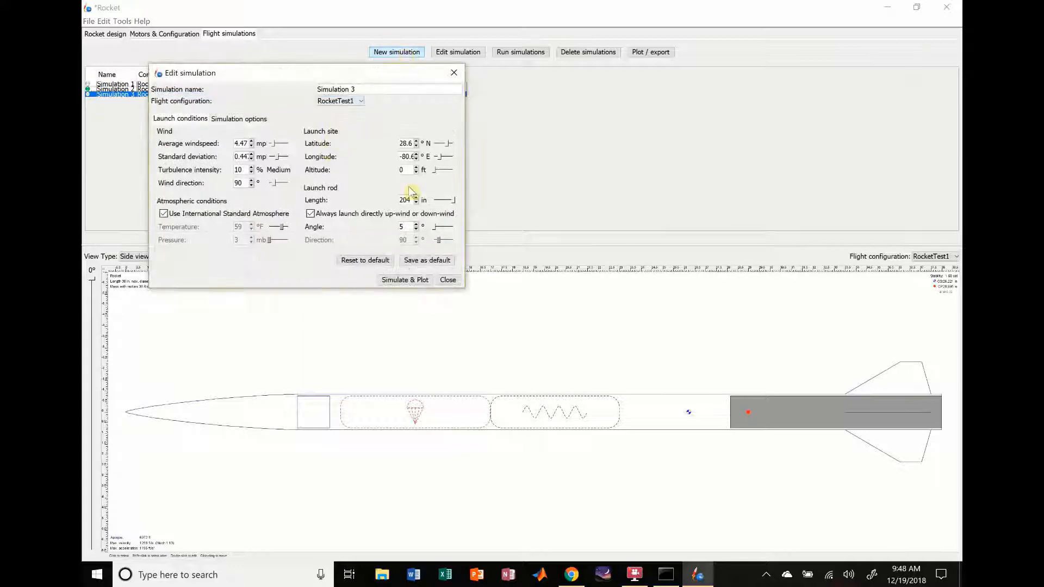
left_click(430, 201)
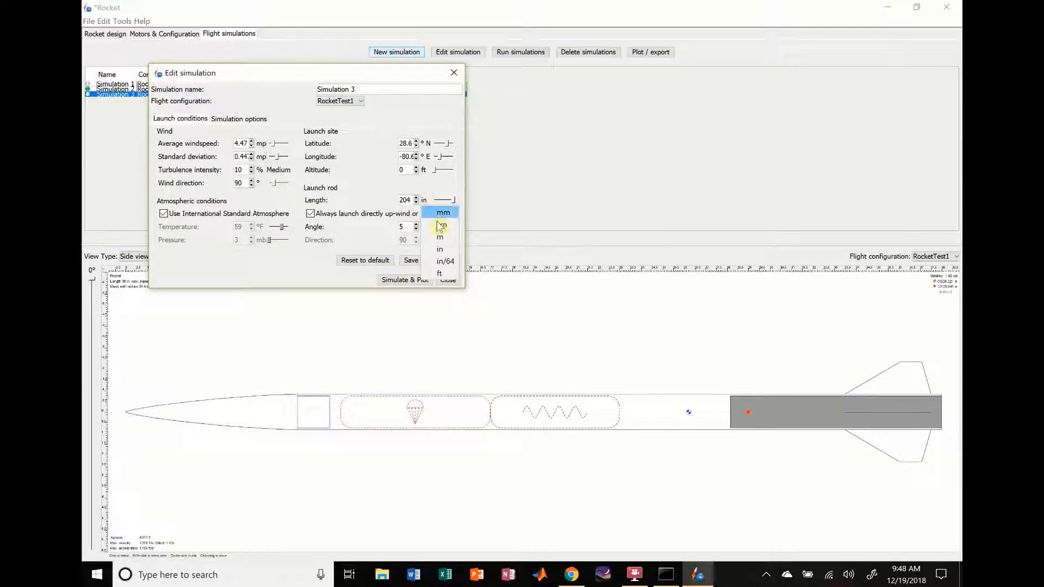
left_click(442, 272)
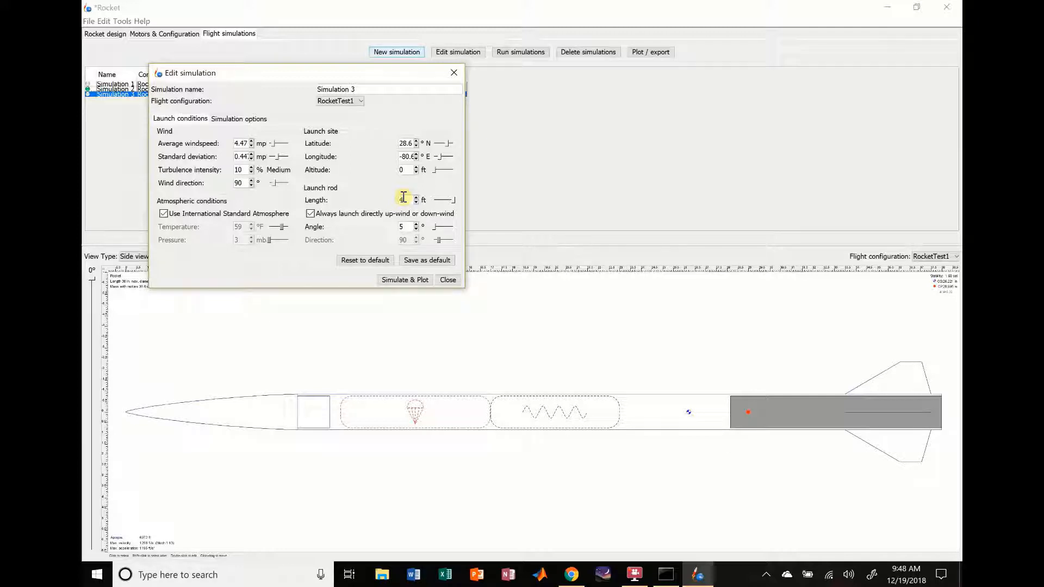
left_click(406, 279)
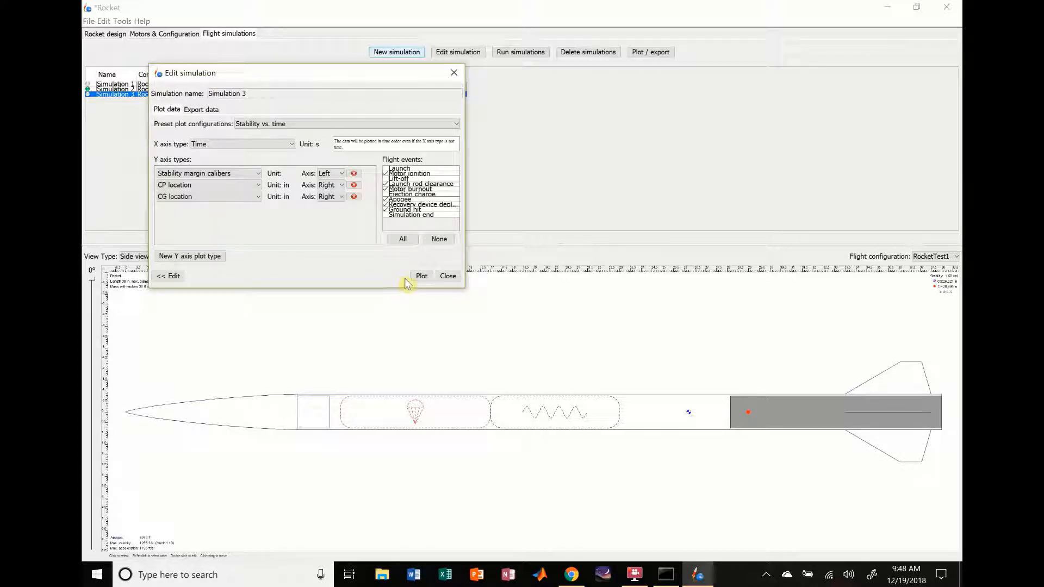
Step: Plot Simulation 3 with the Vertical motion vs. time preset, examine about the first 28 seconds of flight and close the plot
left_click(299, 124)
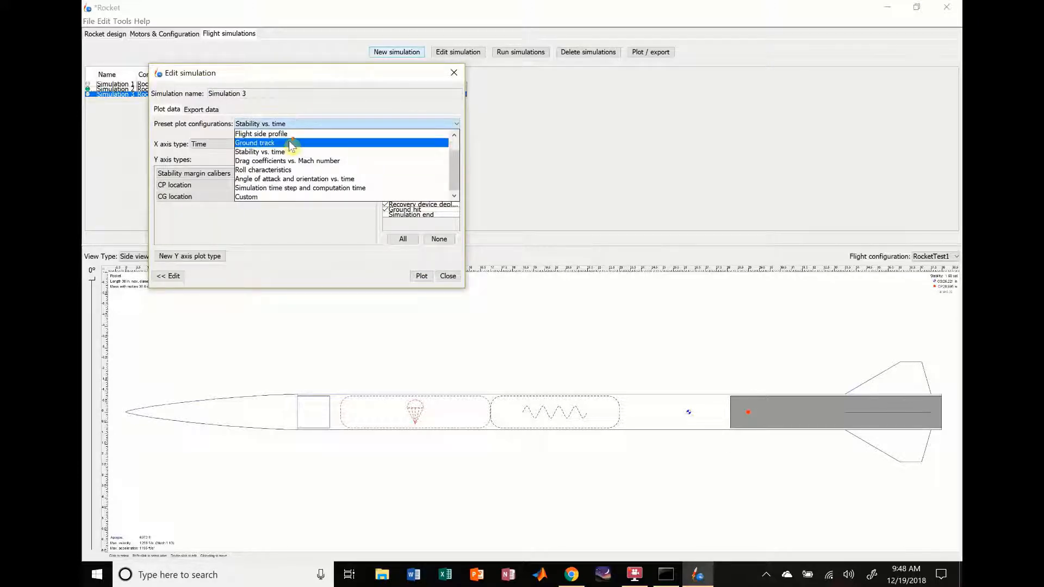
scroll(292, 146, "up", 1)
left_click(282, 135)
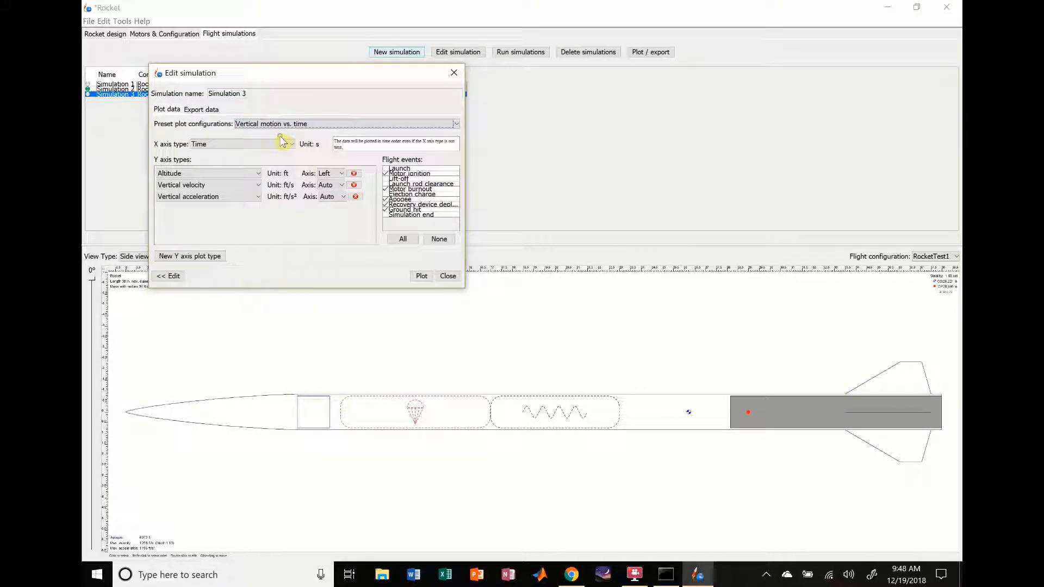
left_click(418, 279)
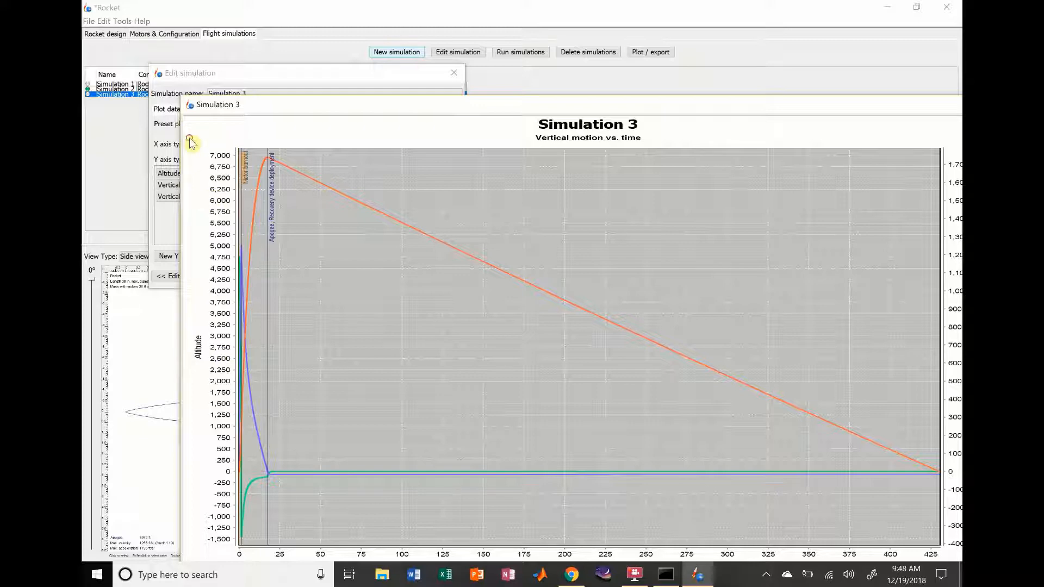
left_click_drag(189, 137, 288, 529)
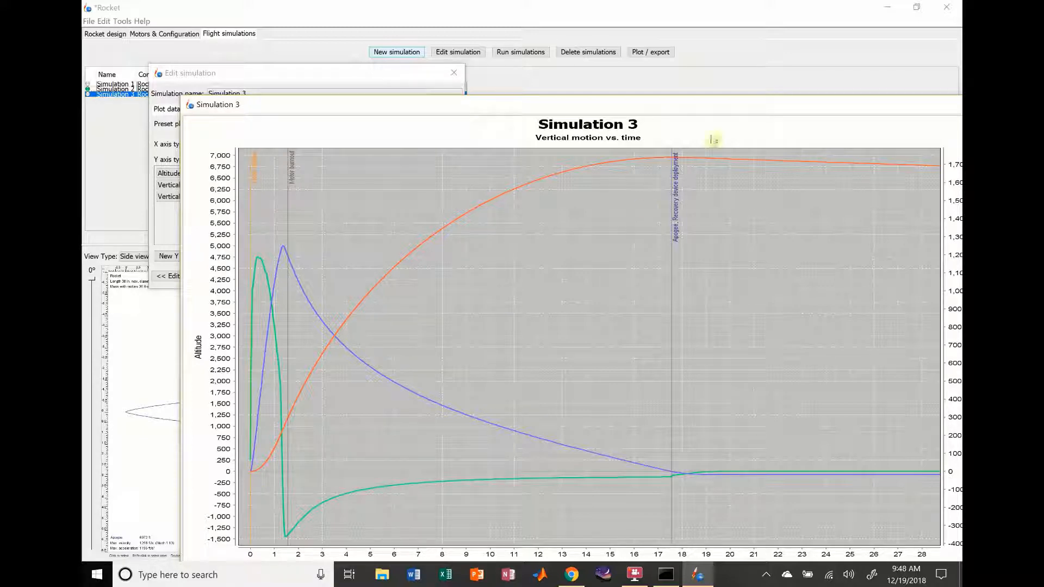
left_click_drag(740, 106, 652, 109)
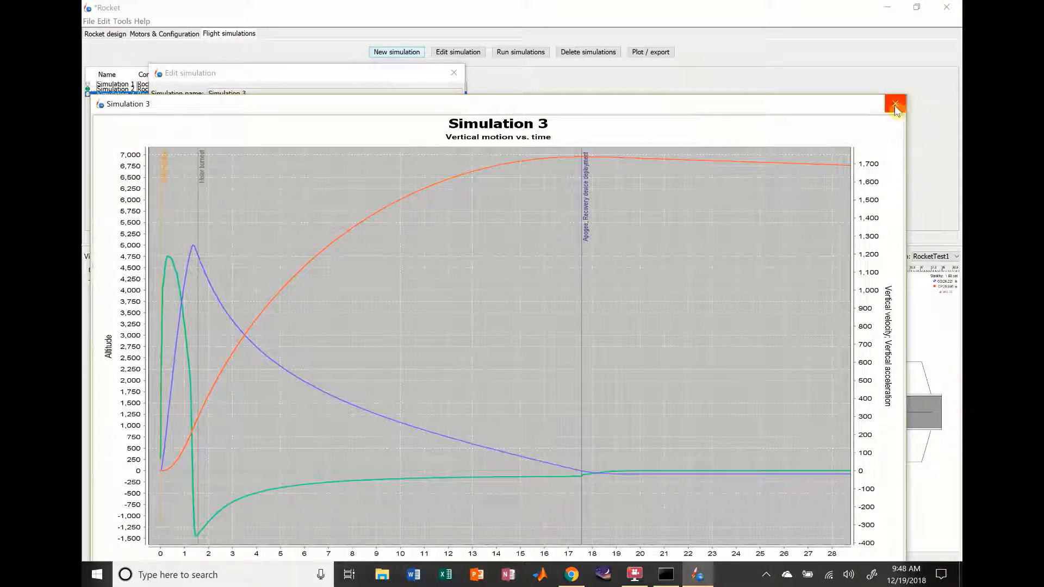
left_click(895, 104)
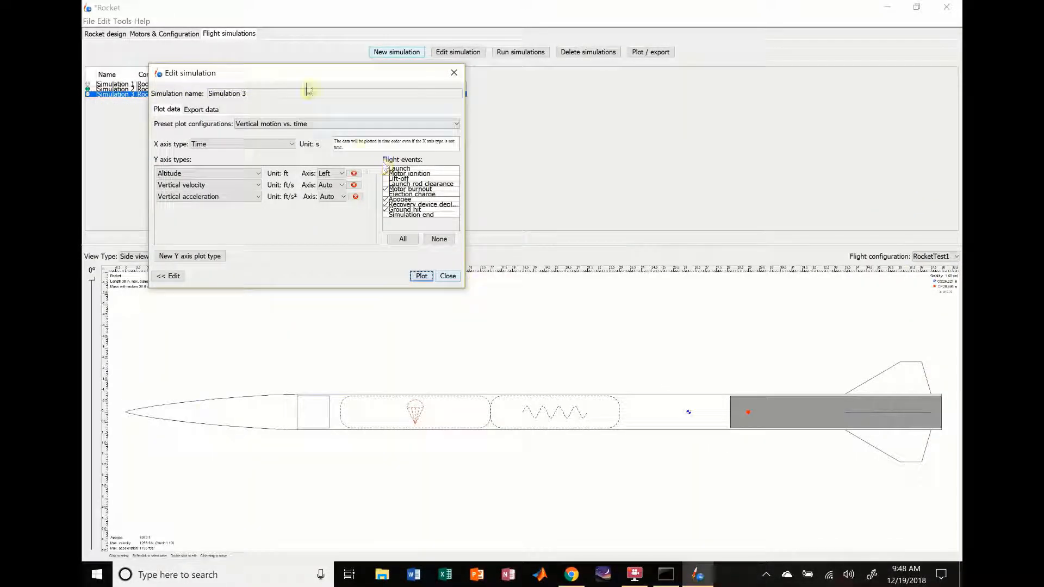
Step: Plot Simulation 3's Stability vs. time with Launch rod clearance marked, examine about the first 12 seconds, and close the plot and simulation dialog
left_click(310, 124)
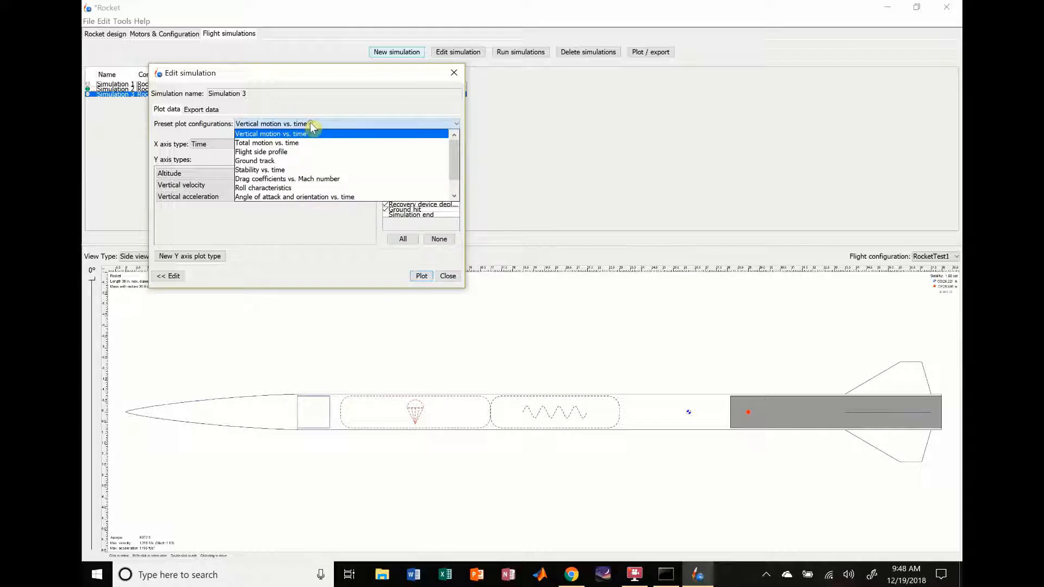
left_click(284, 169)
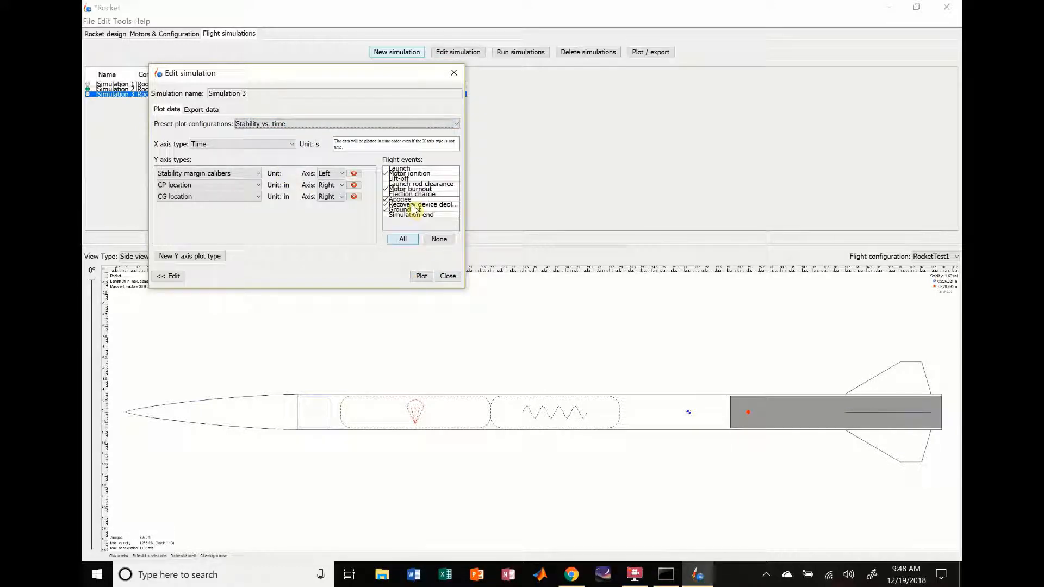
left_click(422, 276)
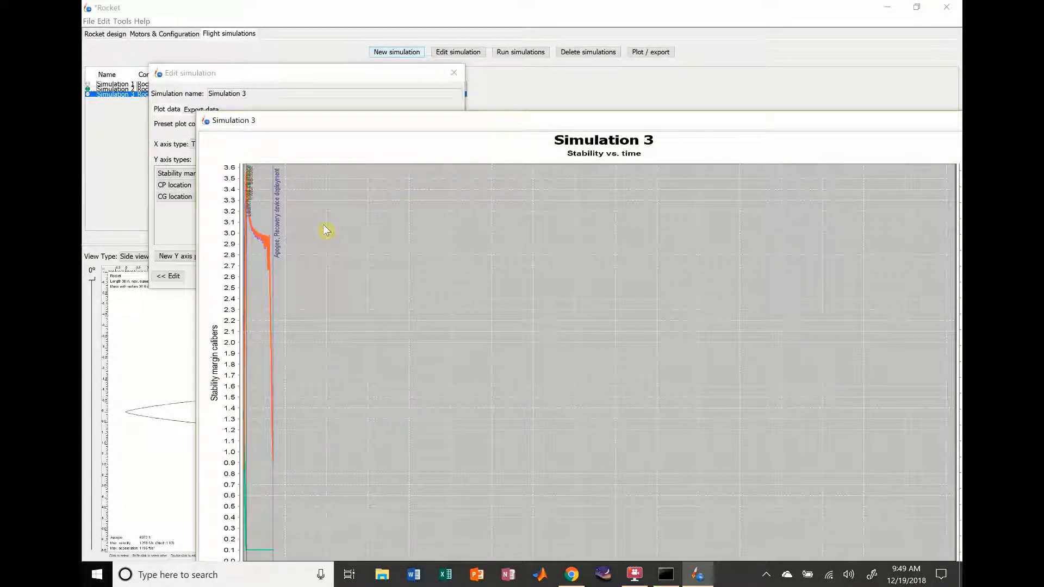
left_click_drag(263, 580, 266, 565)
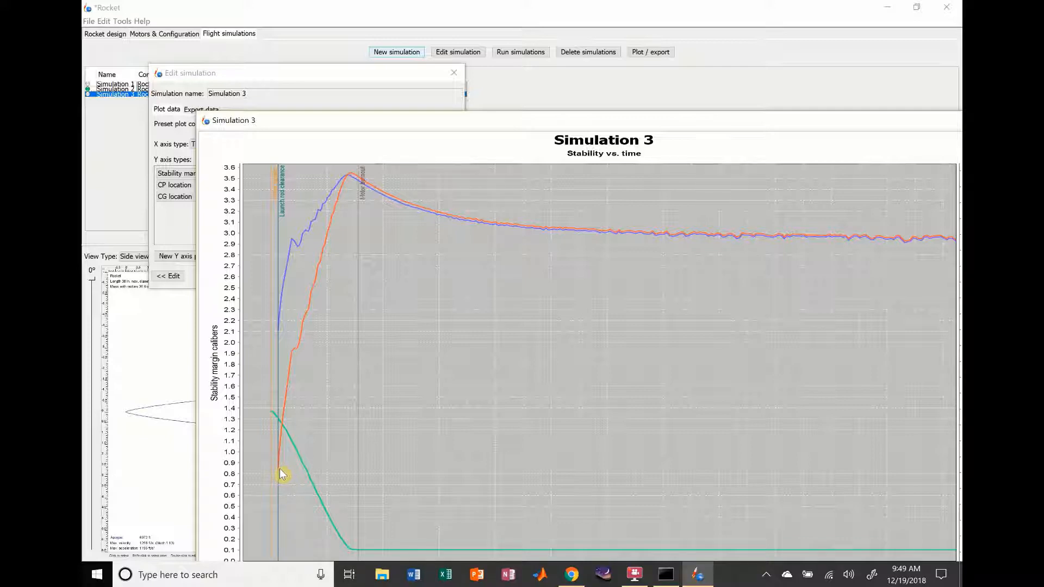
left_click_drag(671, 123, 603, 111)
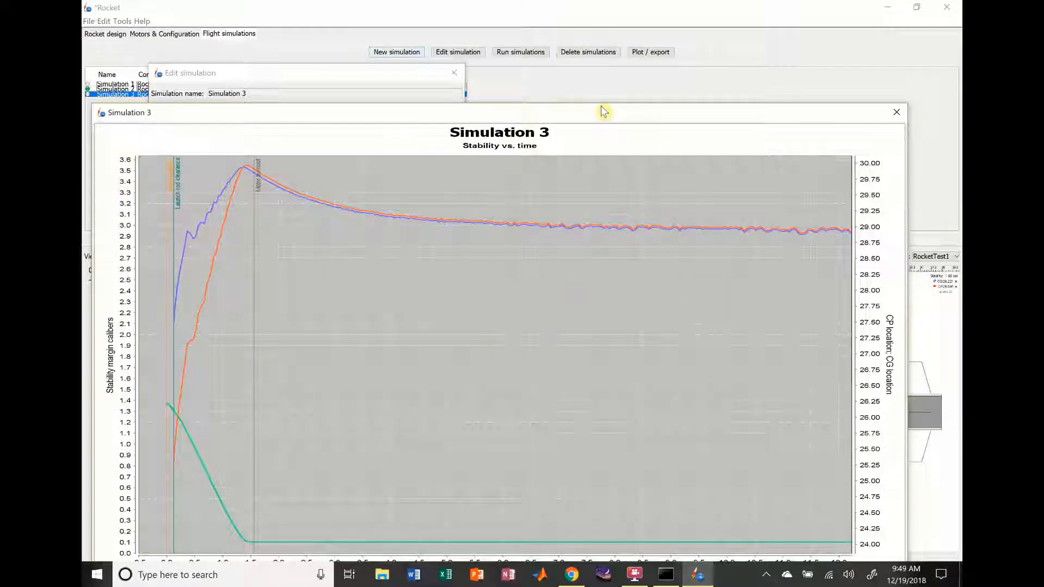
left_click(897, 112)
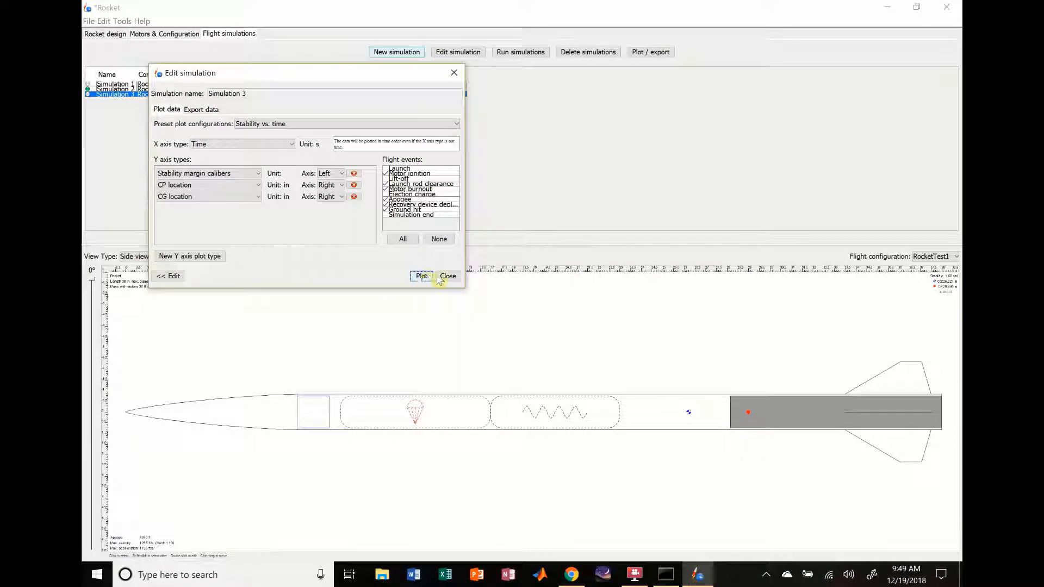
left_click(448, 276)
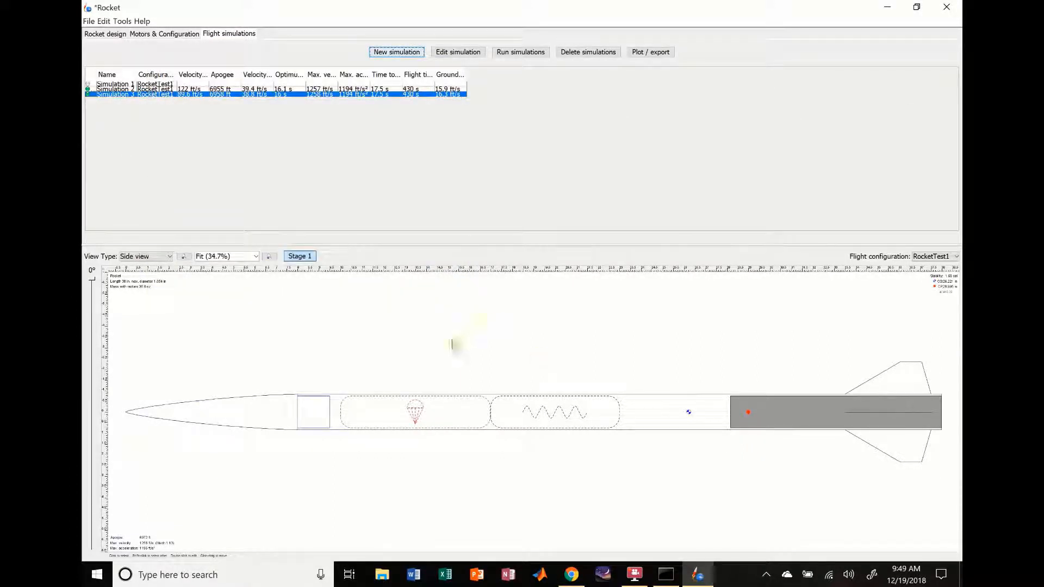
Step: Return to the rocket design and select the body tube
left_click(111, 35)
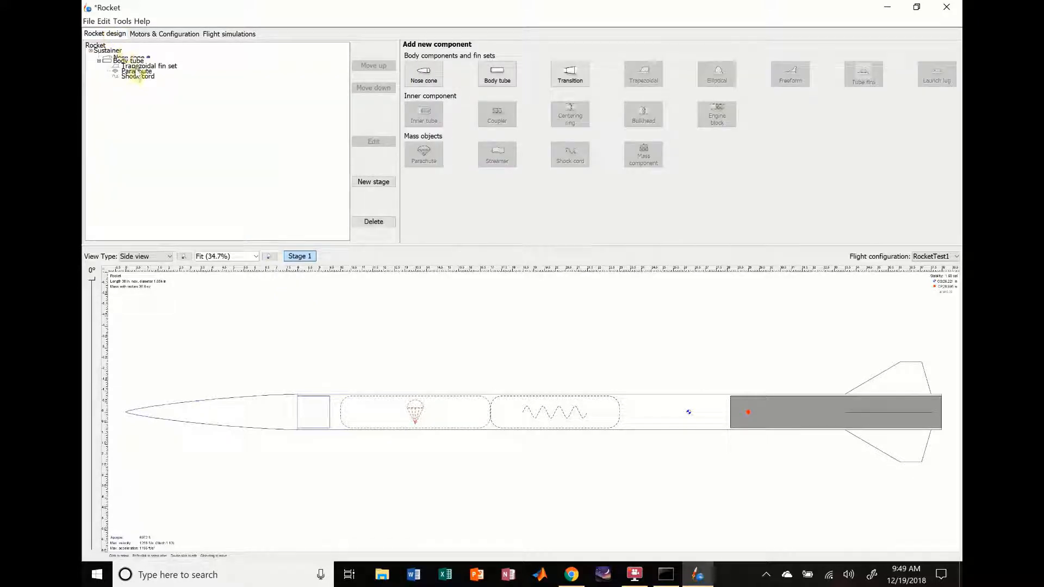
left_click(745, 412)
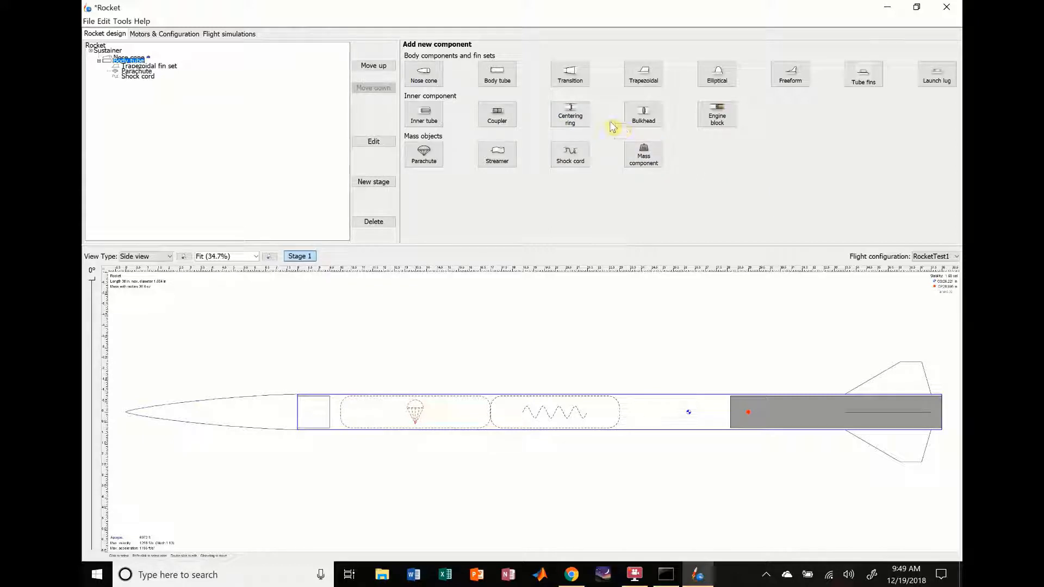
Step: Create a new motor configuration for the rocket
left_click(155, 34)
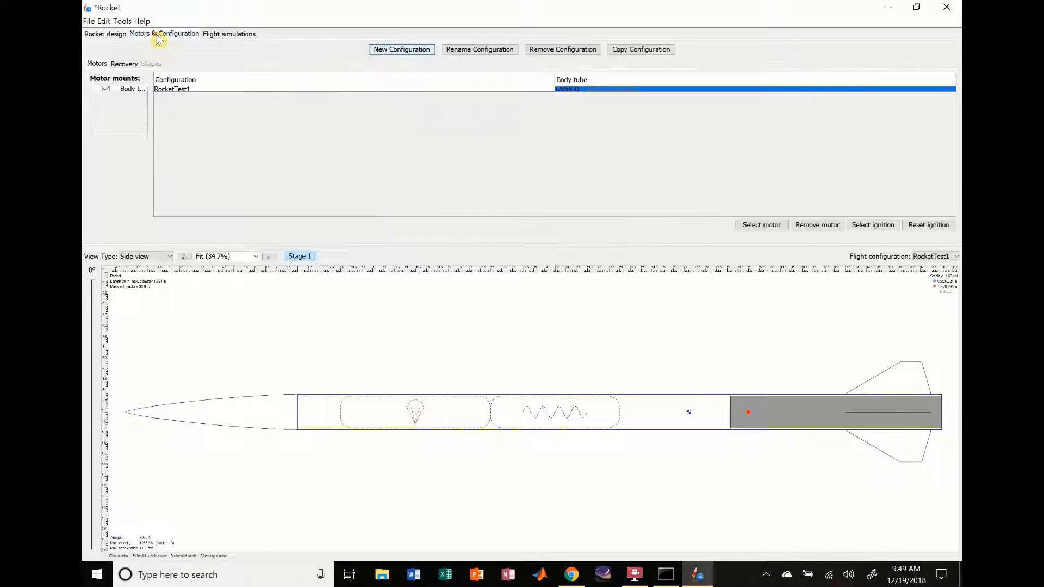
left_click(400, 50)
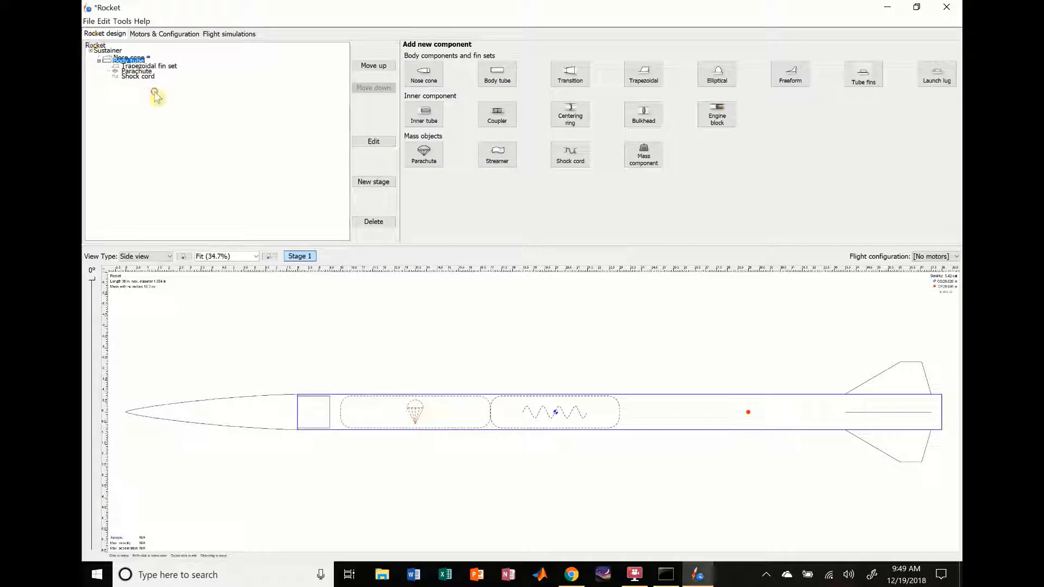
Step: Add an inner tube inside the body tube with an outer diameter of 32 mm and an inner diameter of 29 mm
left_click(146, 76)
left_click(129, 60)
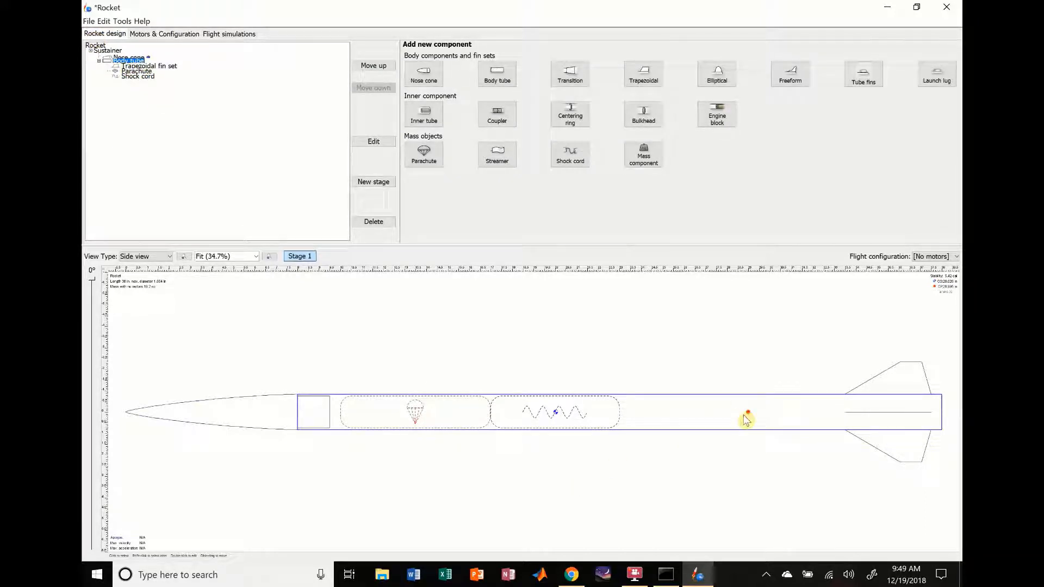
left_click(428, 117)
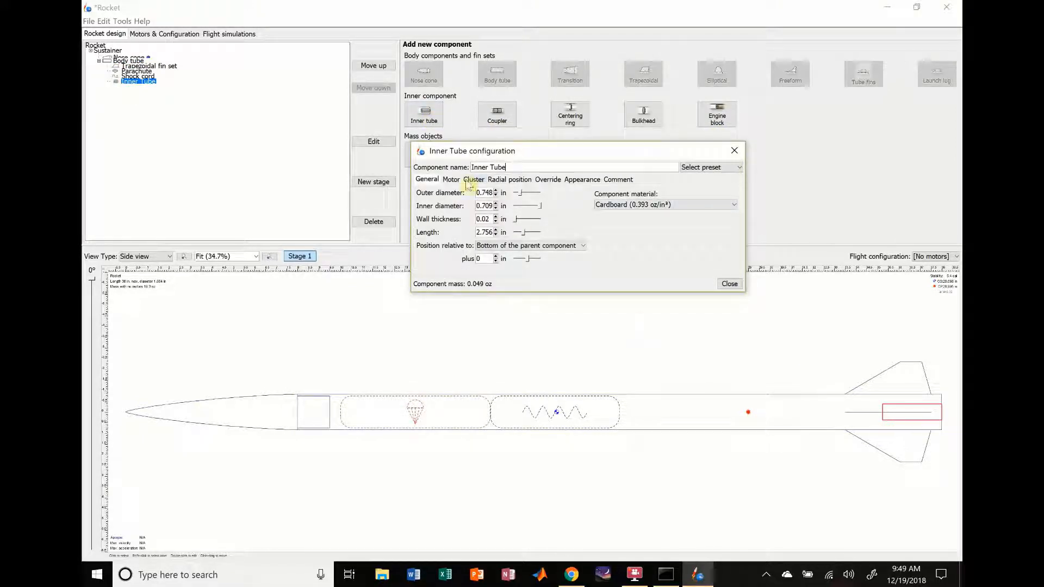
left_click(504, 194)
left_click(519, 206)
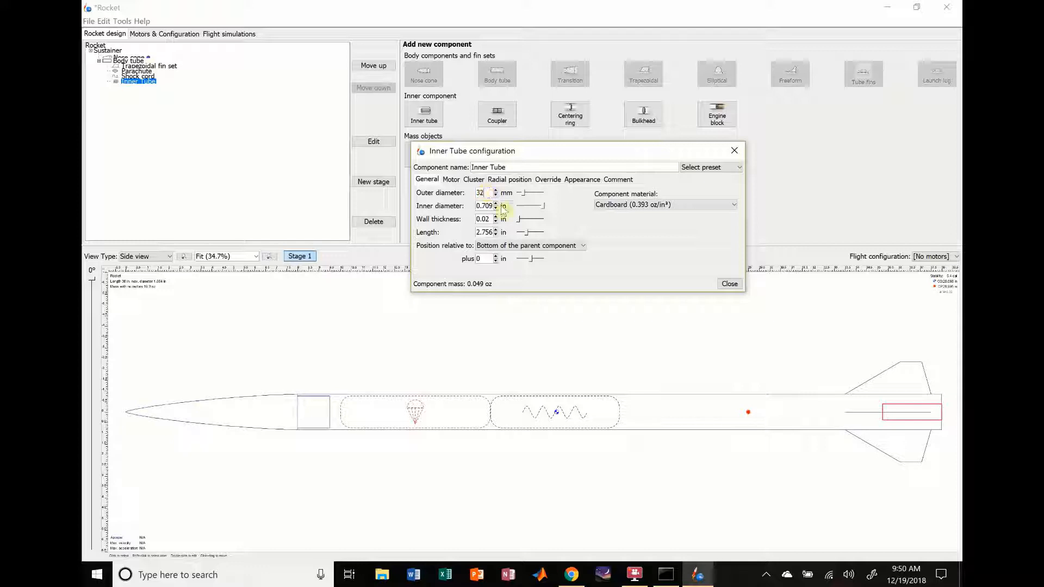
left_click(504, 206)
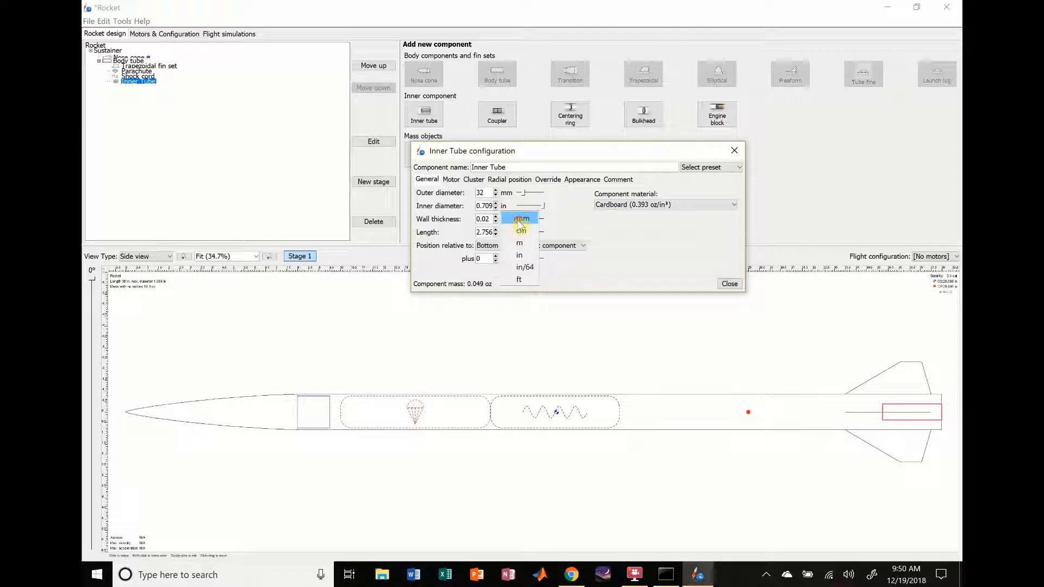
left_click(518, 218)
double_click(483, 206)
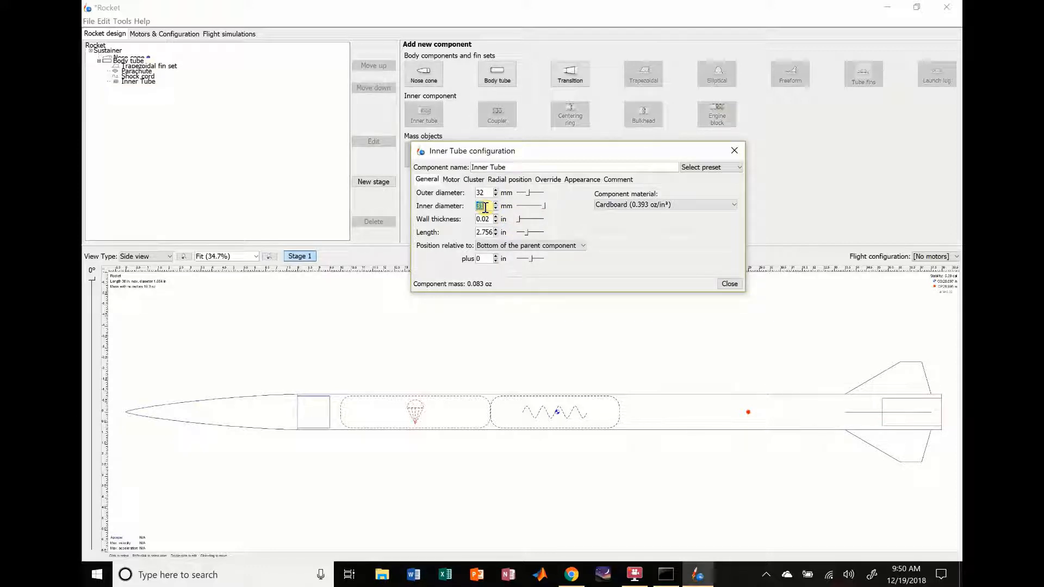
type("29")
key("Return")
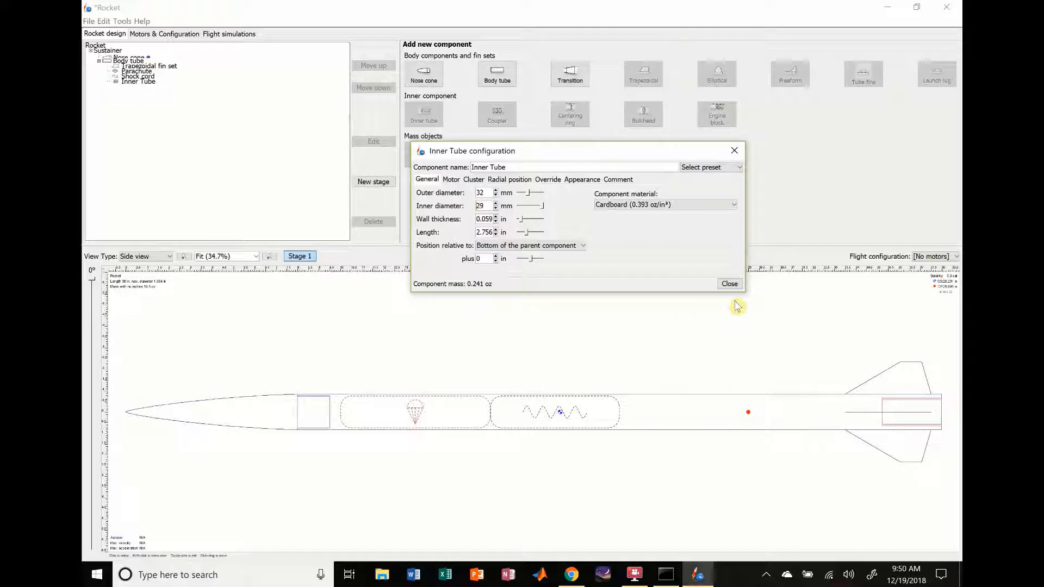
Step: Set the inner tube's length to 10 in and its material to Fiberglass (1.07 oz/in³)
double_click(488, 230)
type("10")
key("Return")
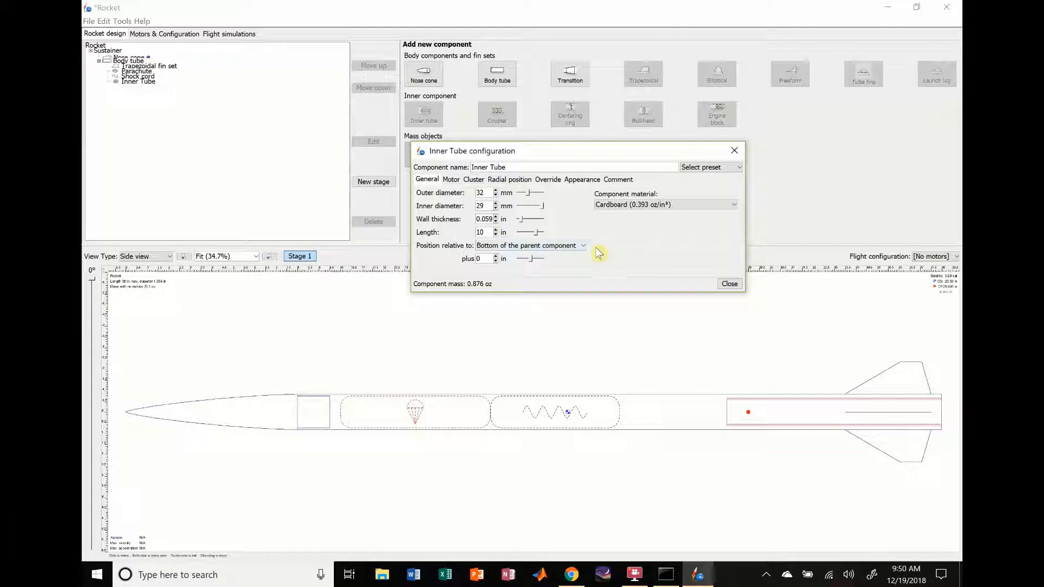
left_click(656, 208)
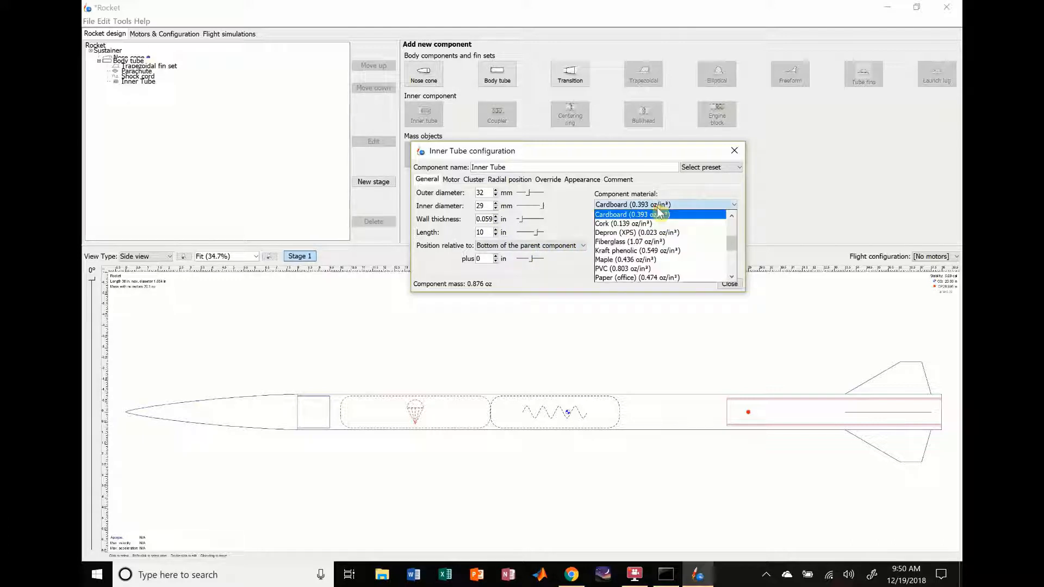
left_click(641, 242)
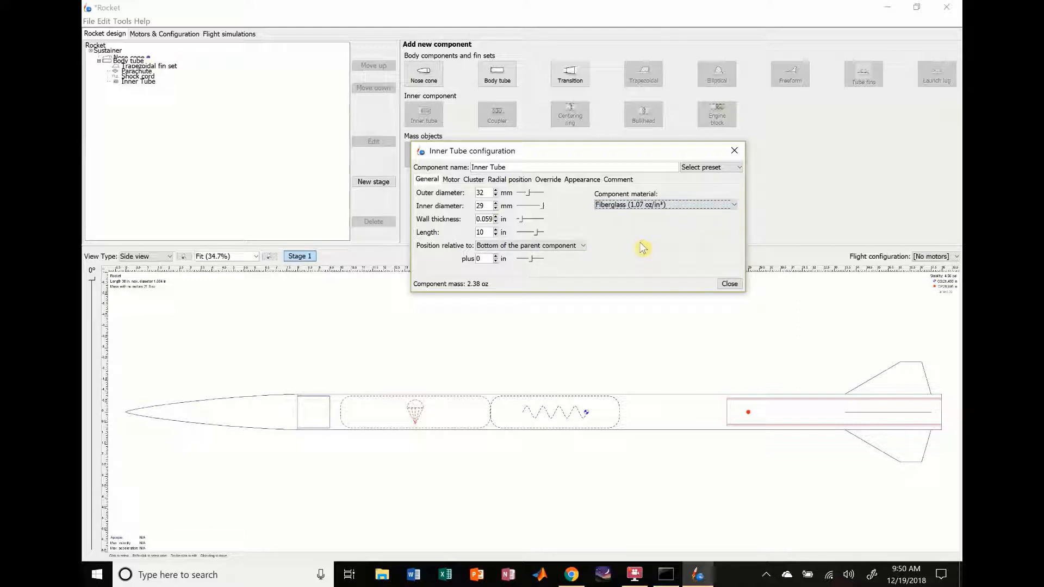
Step: Designate the inner tube as a motor mount and close its configuration
left_click(451, 180)
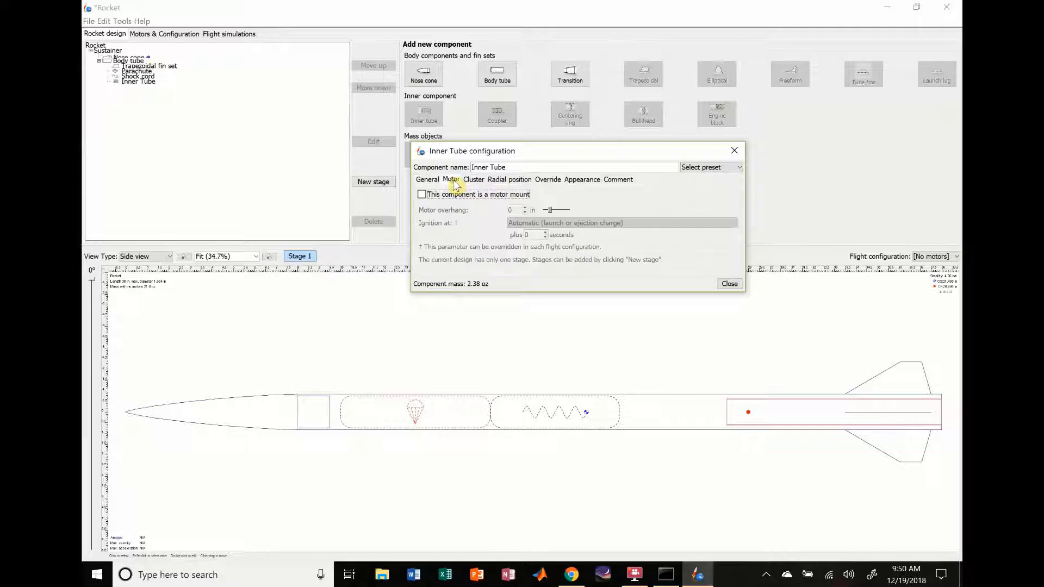
left_click(433, 196)
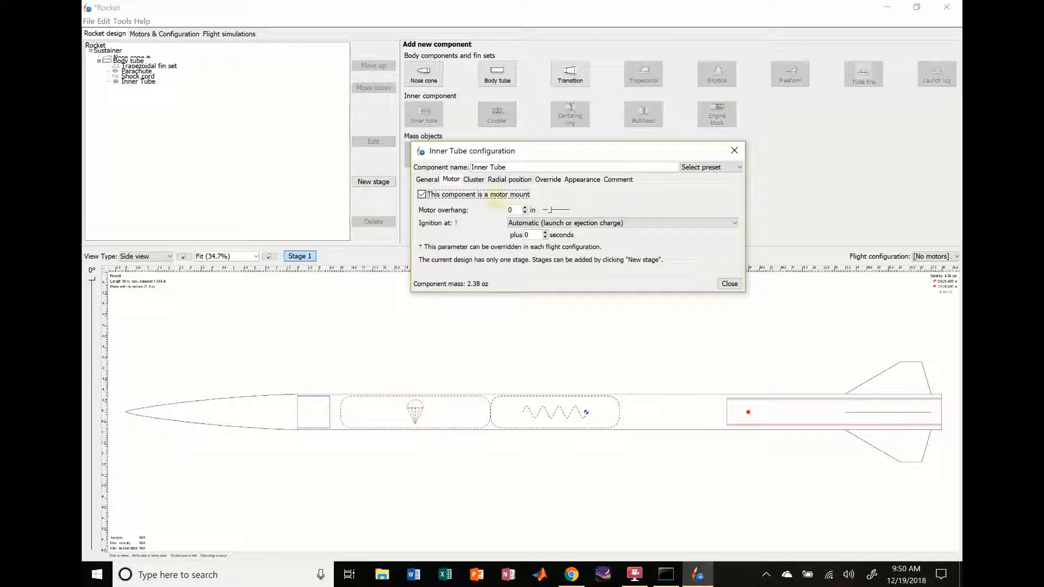
left_click(729, 284)
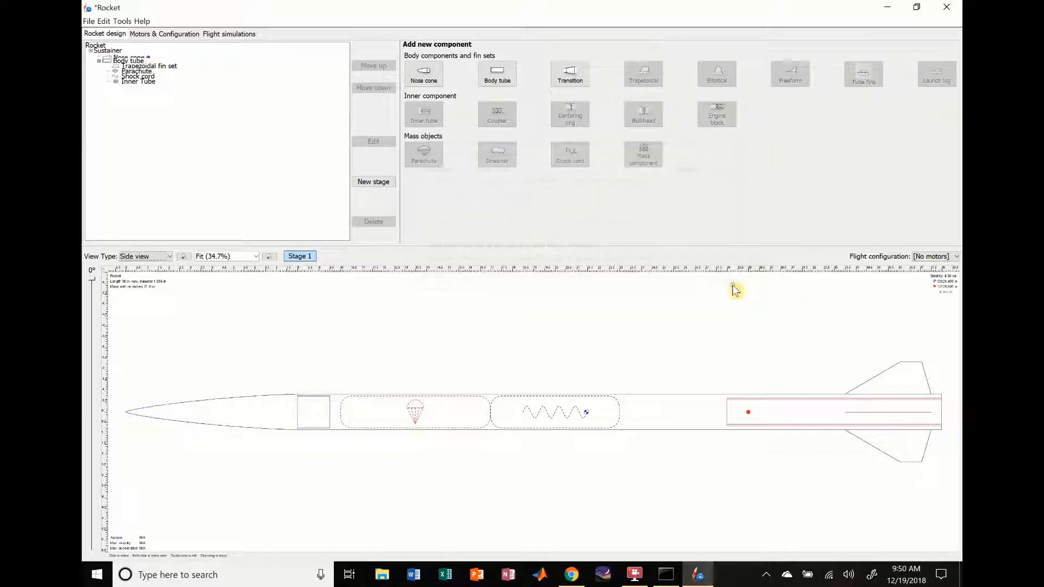
Step: Add a centering ring to the body tube and set its material to Fiberglass (1.07 oz/in³)
left_click(774, 416)
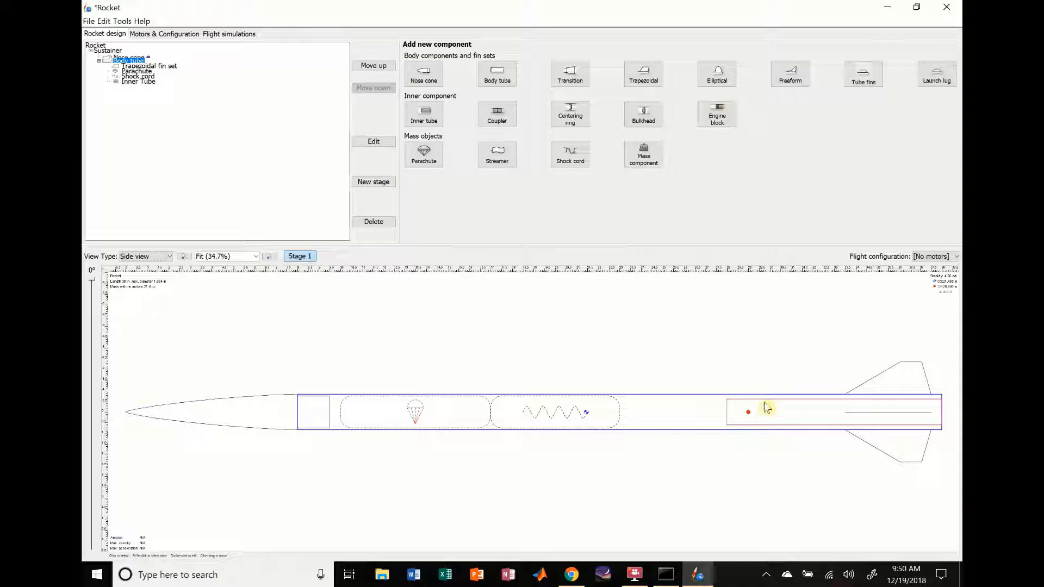
left_click(571, 115)
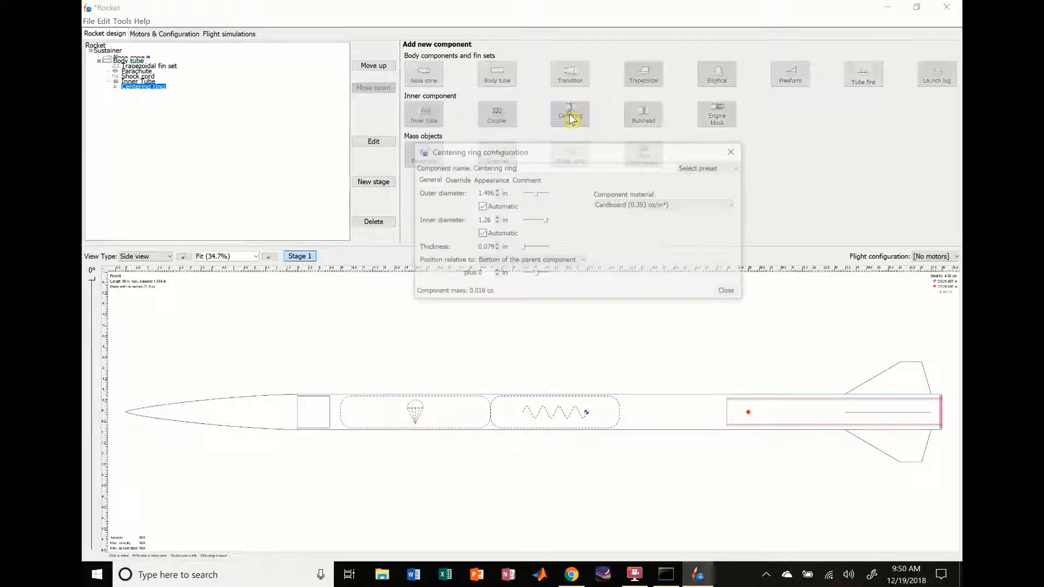
left_click(613, 205)
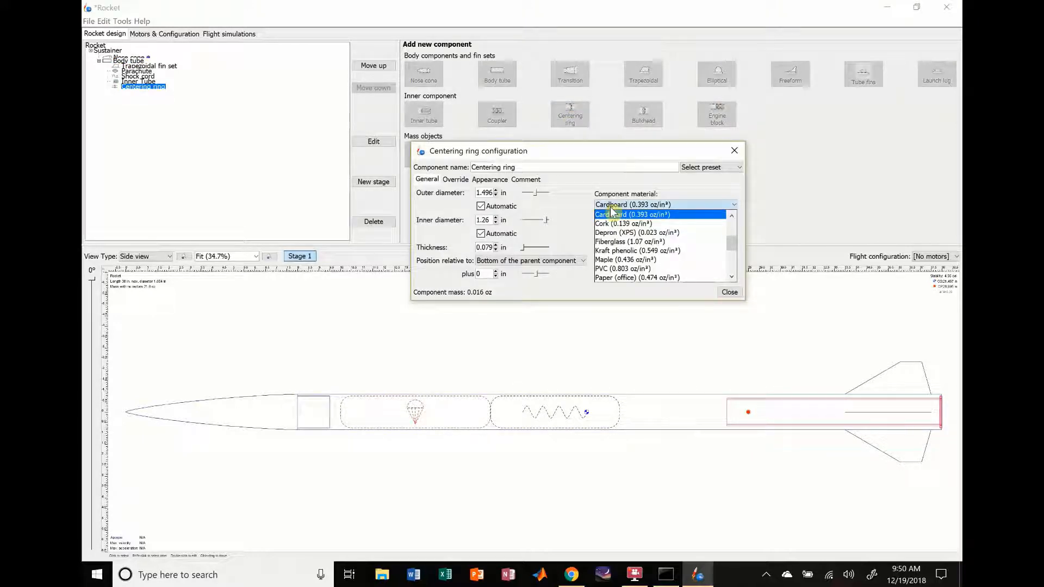
left_click(625, 244)
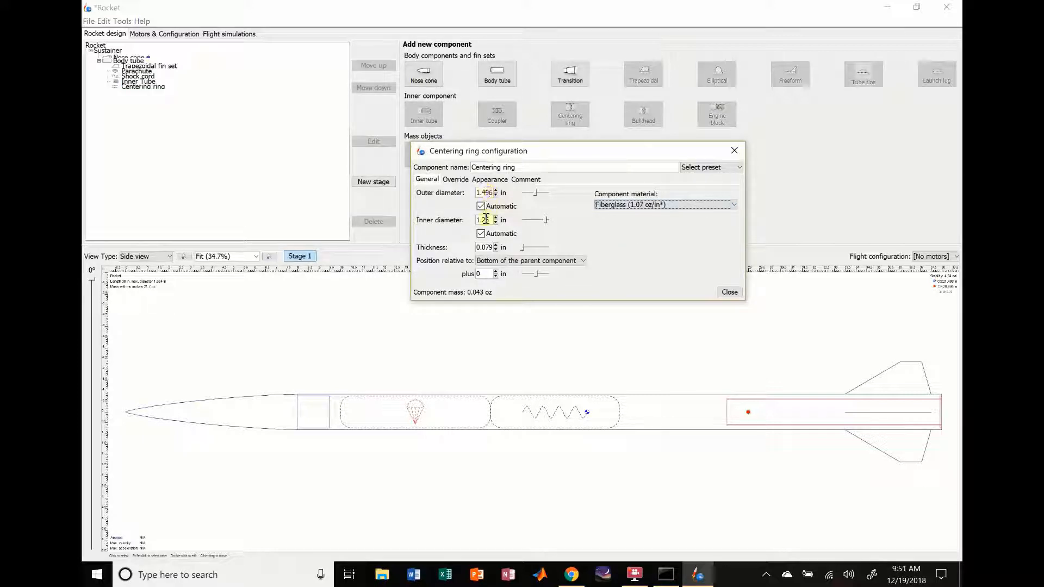
Step: Switch the units of the centering ring's outer and inner diameters to millimetres
left_click(503, 193)
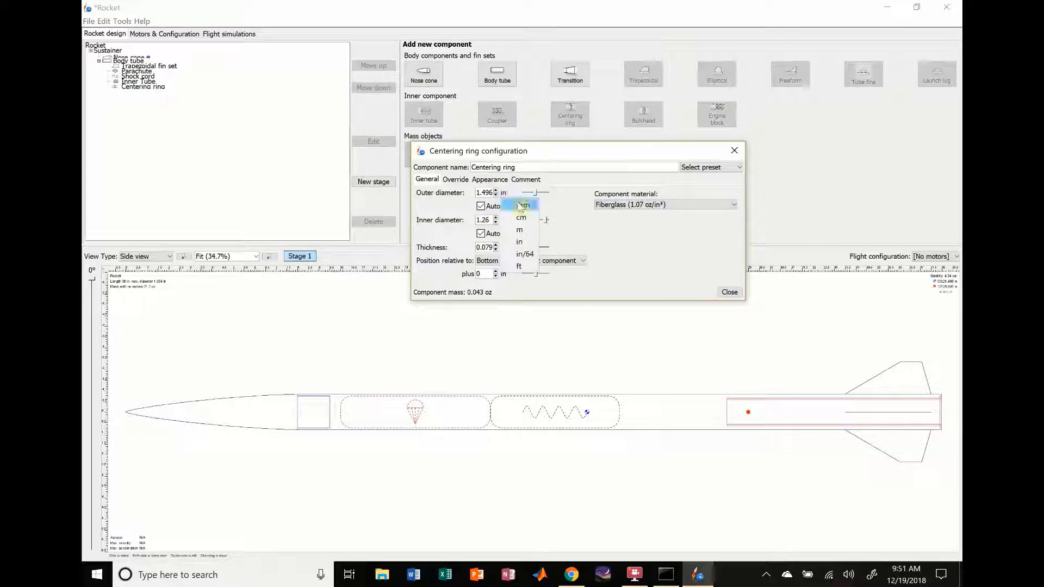
left_click(520, 205)
left_click(508, 220)
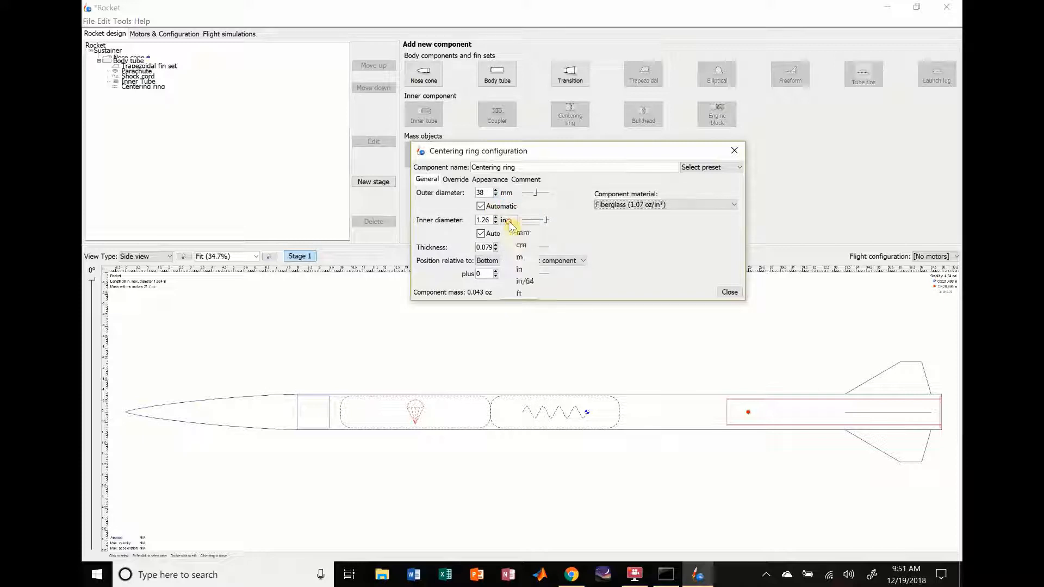
left_click(521, 233)
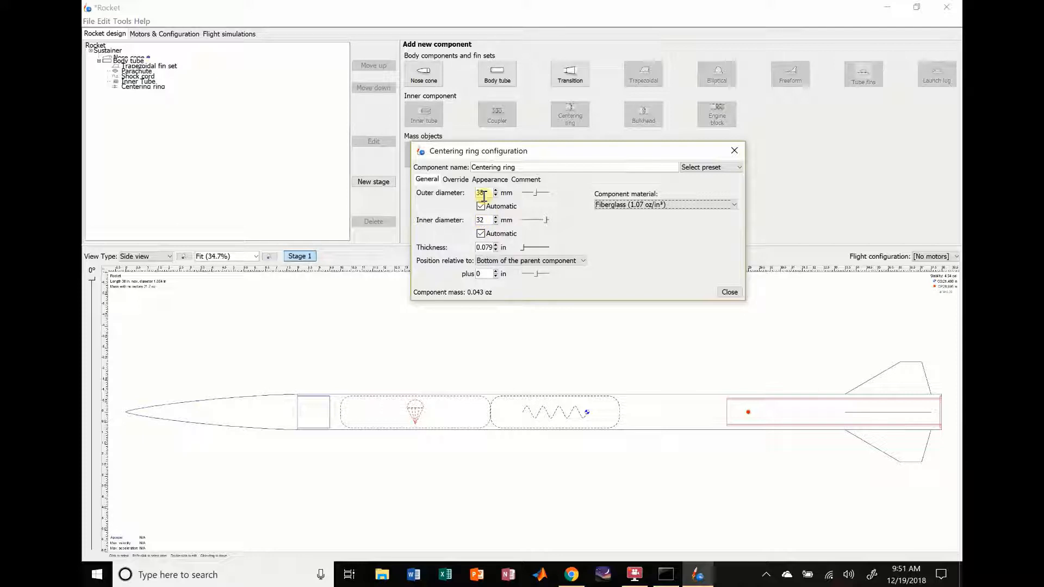
Step: Set the centering ring's thickness to 0.125 in
left_click(511, 248)
left_click(519, 264)
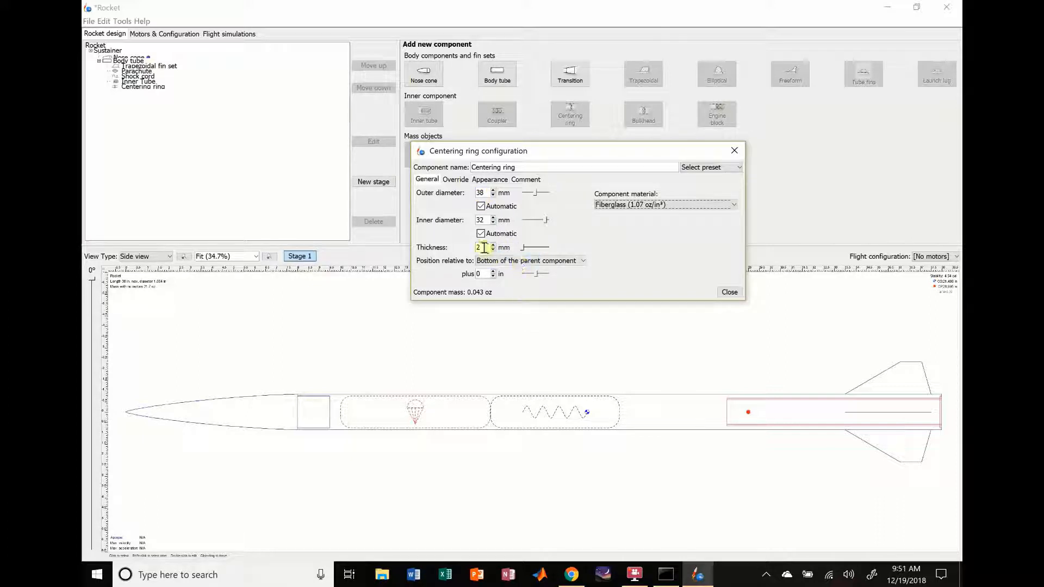
left_click(504, 247)
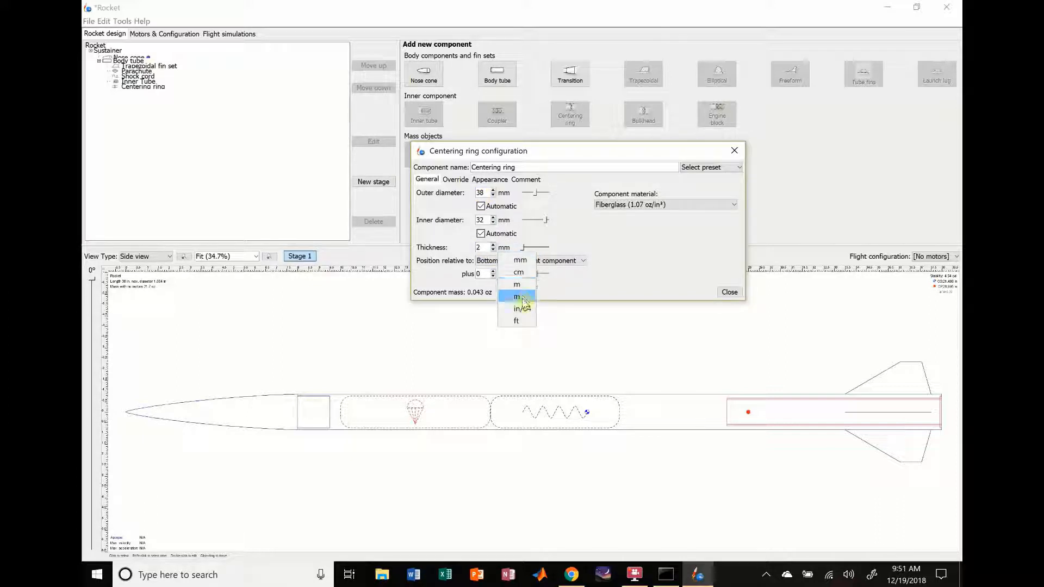
left_click(518, 296)
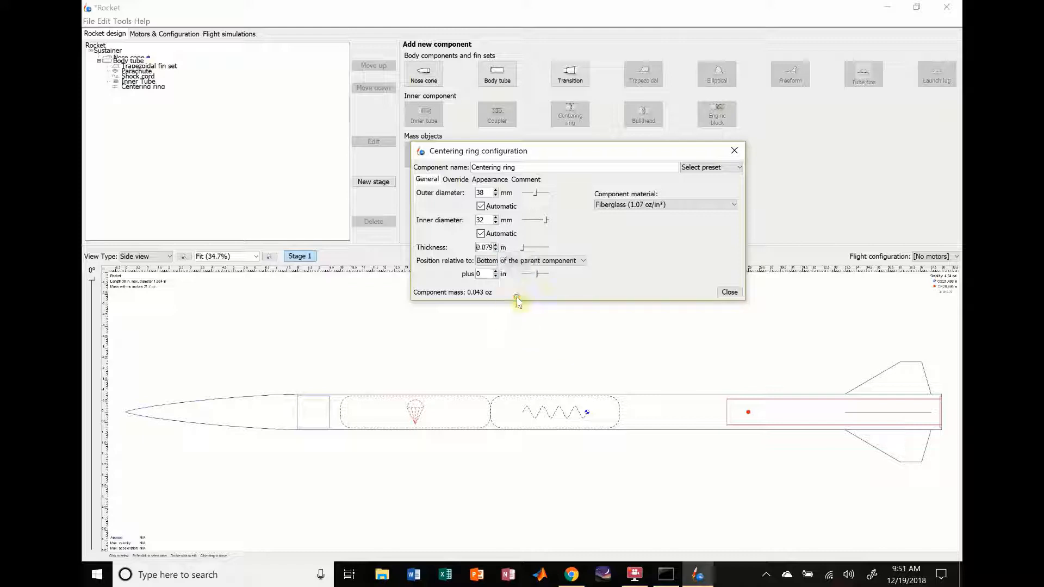
double_click(486, 249)
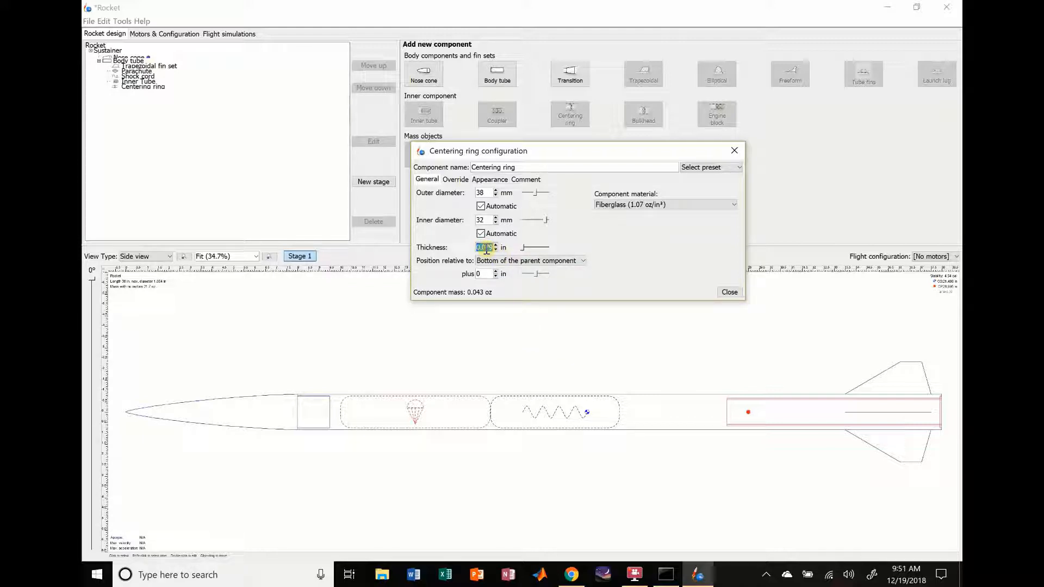
type("0.25")
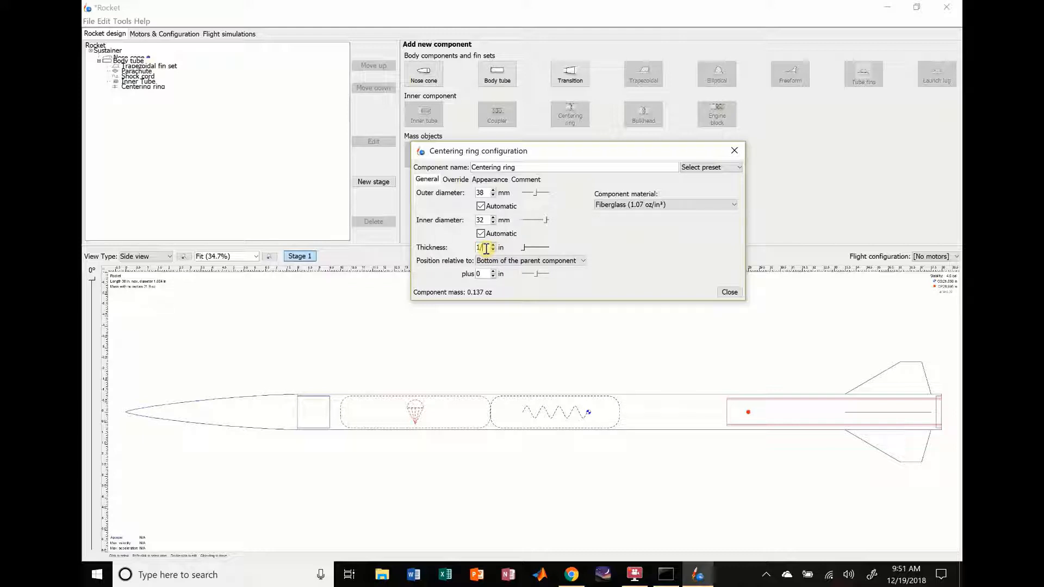
key("Return")
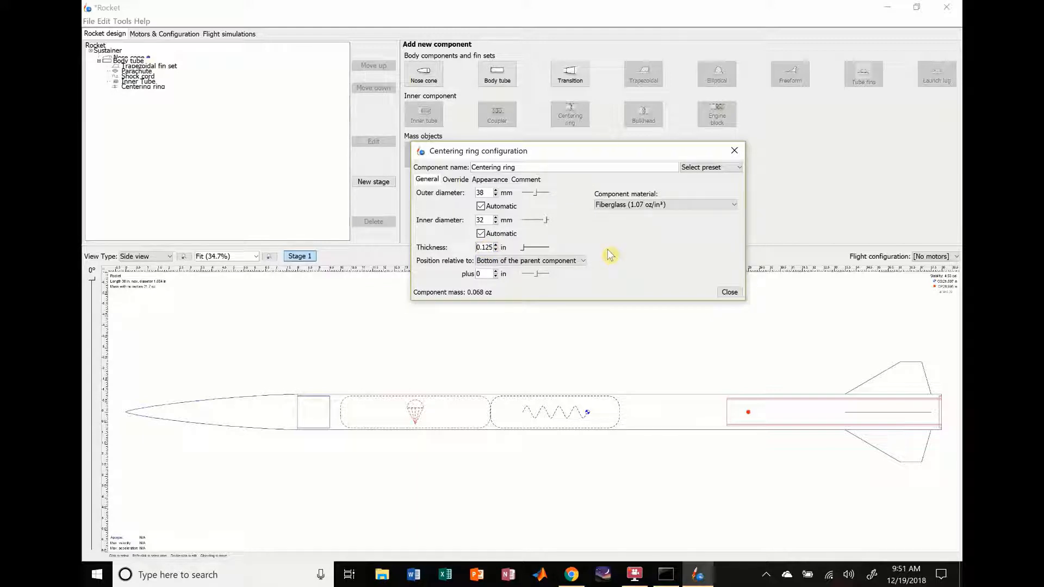
Step: Position the centering ring at -8 in relative to the bottom of the parent component and close its configuration
left_click(495, 277)
left_click(494, 276)
left_click(494, 277)
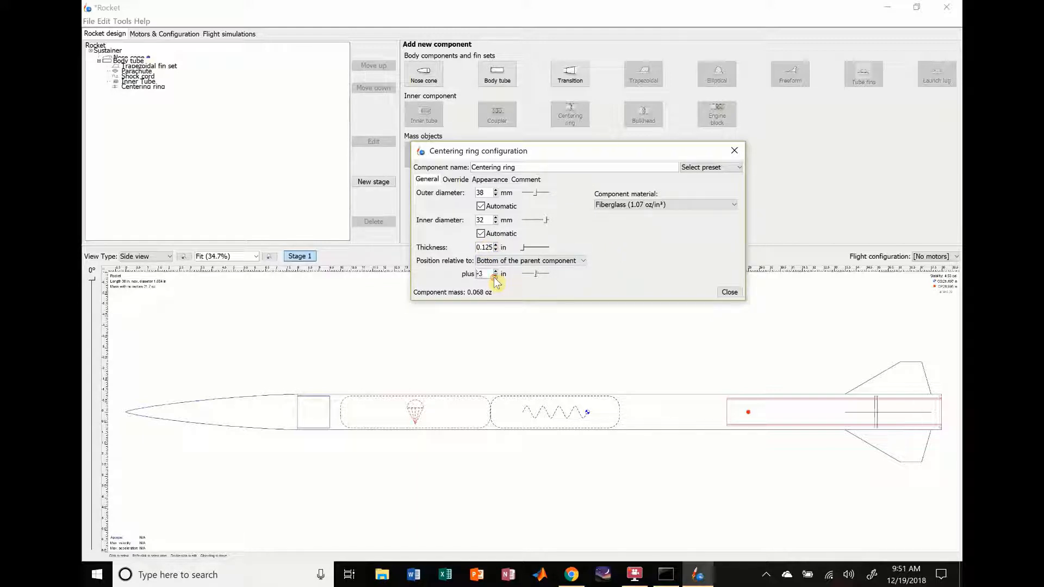
left_click(495, 277)
left_click(494, 277)
left_click(495, 277)
left_click(494, 277)
left_click(495, 277)
left_click(495, 277)
left_click(495, 277)
left_click(495, 272)
left_click(496, 272)
left_click(729, 292)
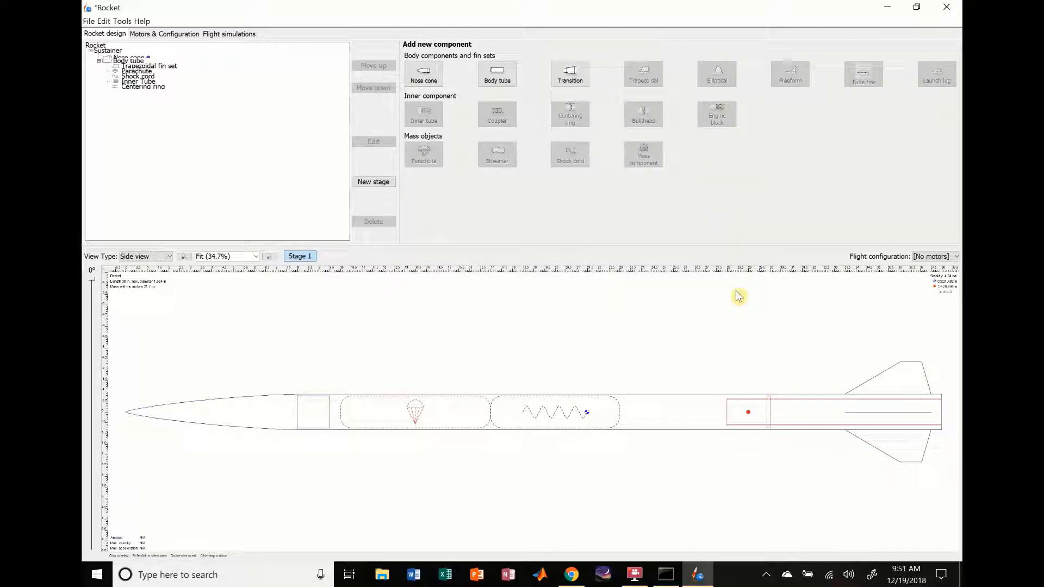
Step: Paste four copies of the centering ring into the body tube and select the last copy
left_click(693, 423)
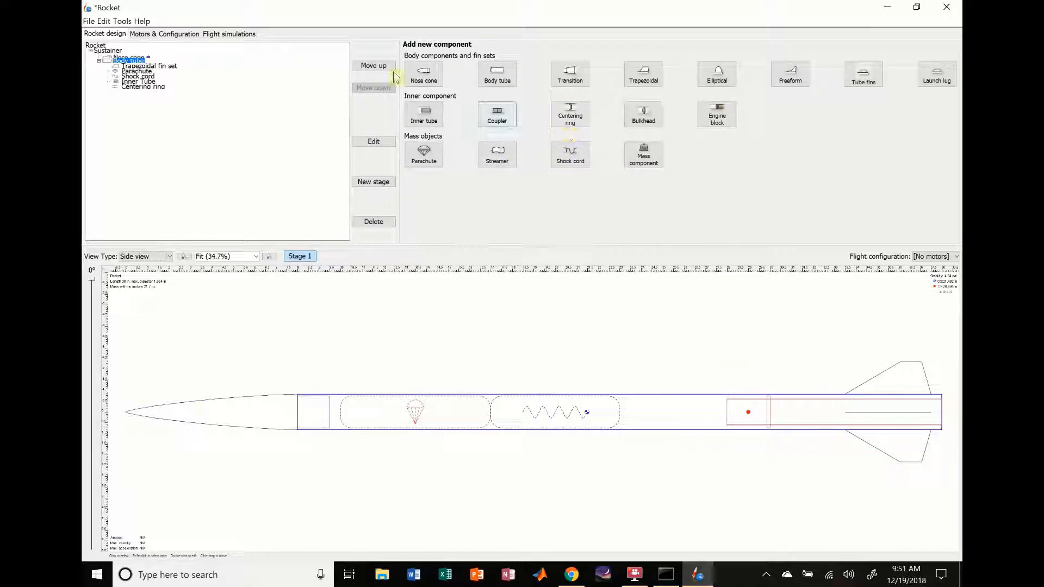
left_click(133, 88)
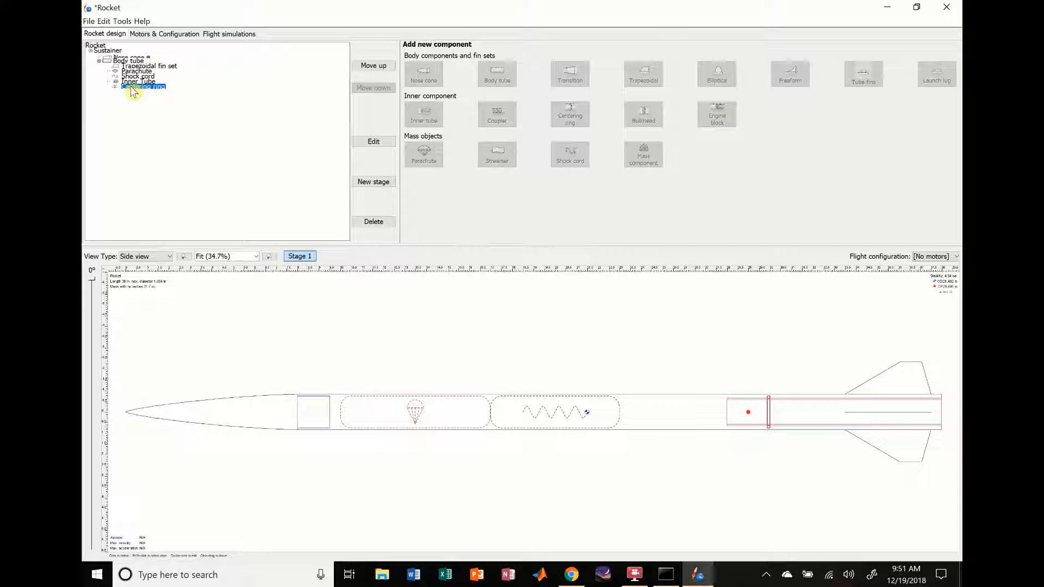
key("ctrl+v")
key("ctrl+v")
key("ctrl+v")
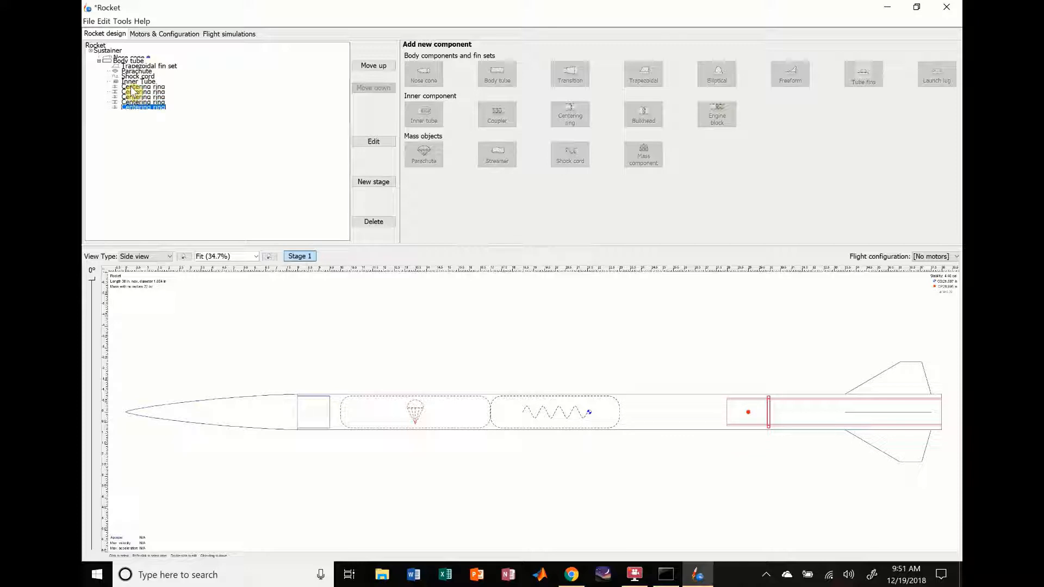
left_click(134, 92)
left_click(133, 98)
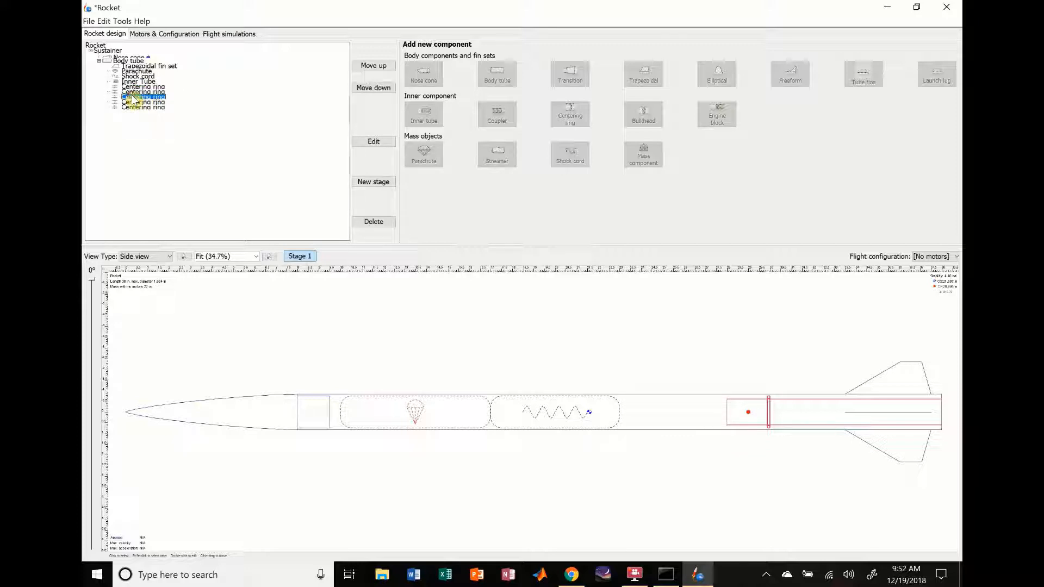
left_click(129, 106)
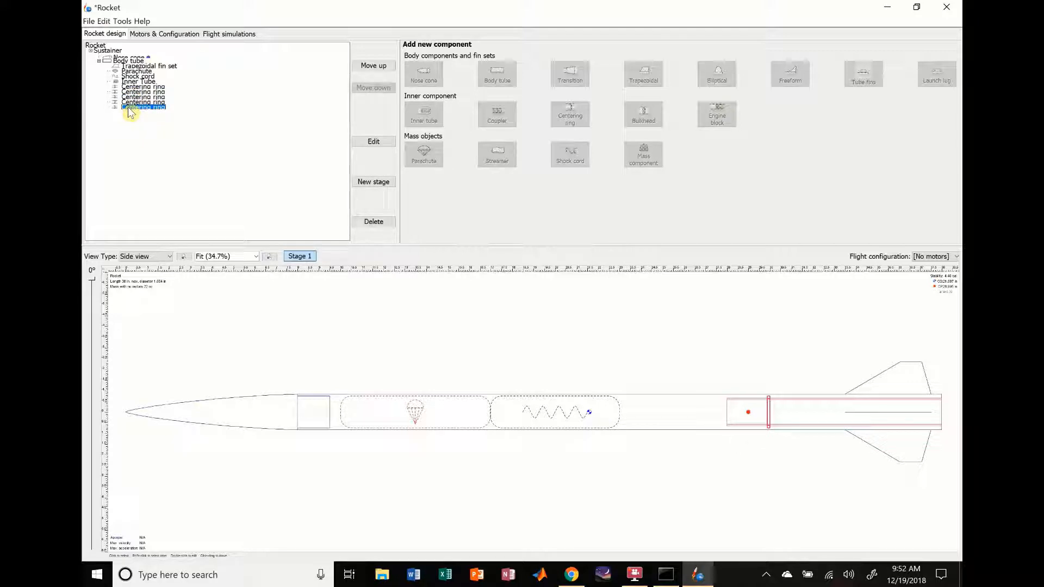
Step: Delete the extra centering ring copy and position the second centering ring at -7 in from the body tube's bottom
key("Delete")
left_click(133, 92)
double_click(132, 90)
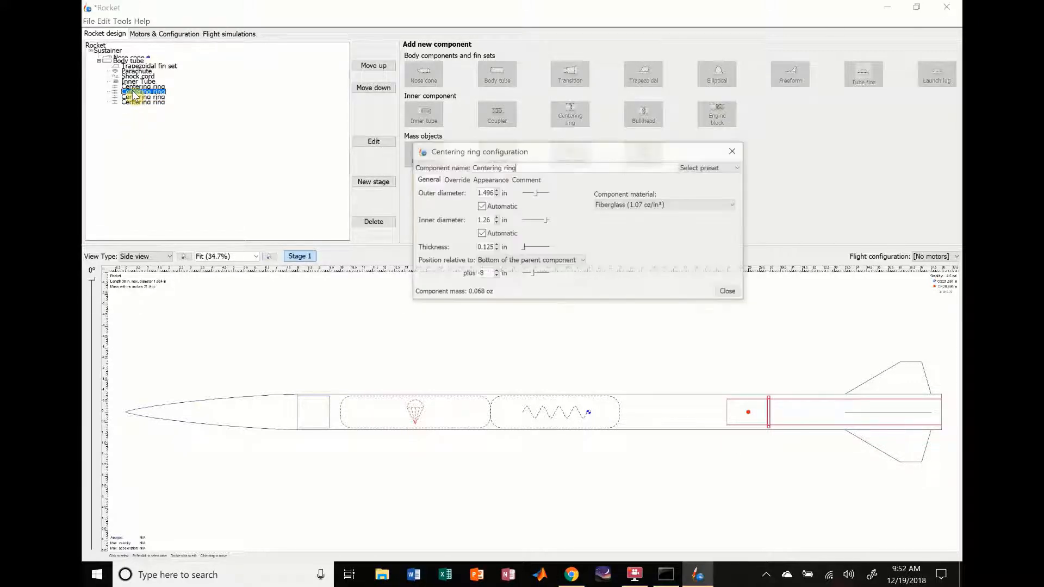
left_click(495, 276)
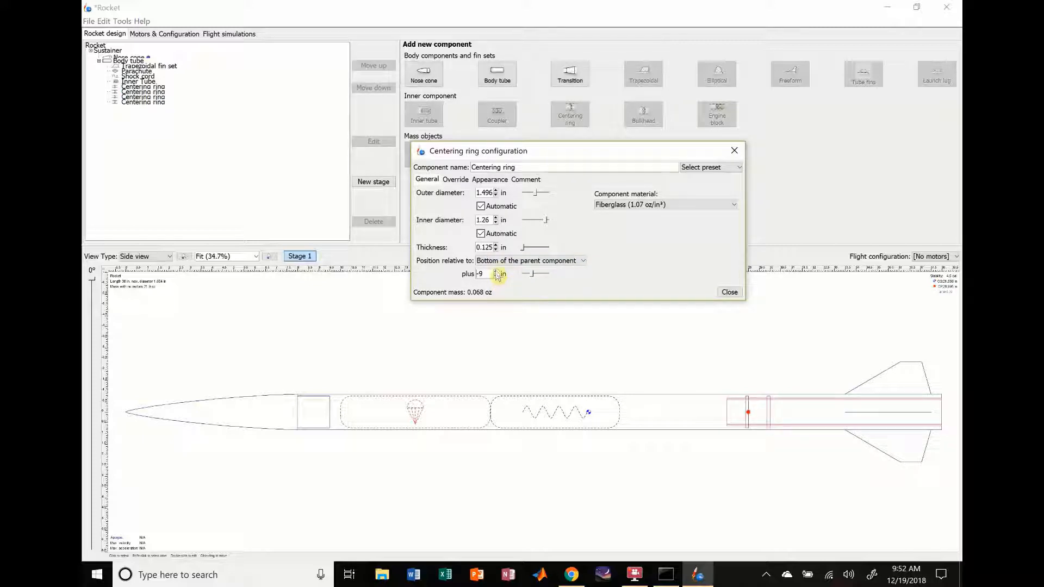
left_click(495, 271)
left_click(496, 271)
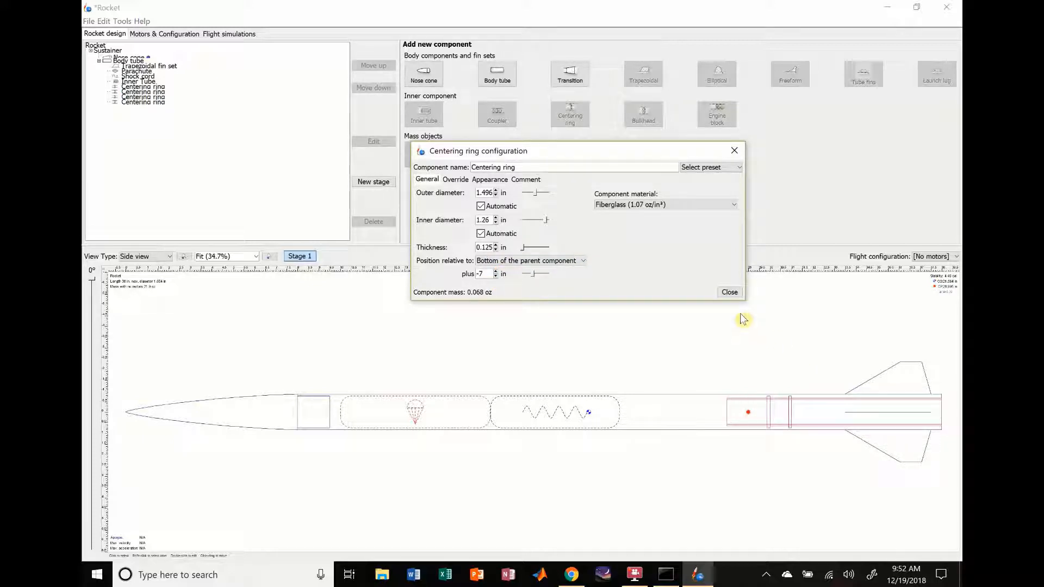
left_click(730, 293)
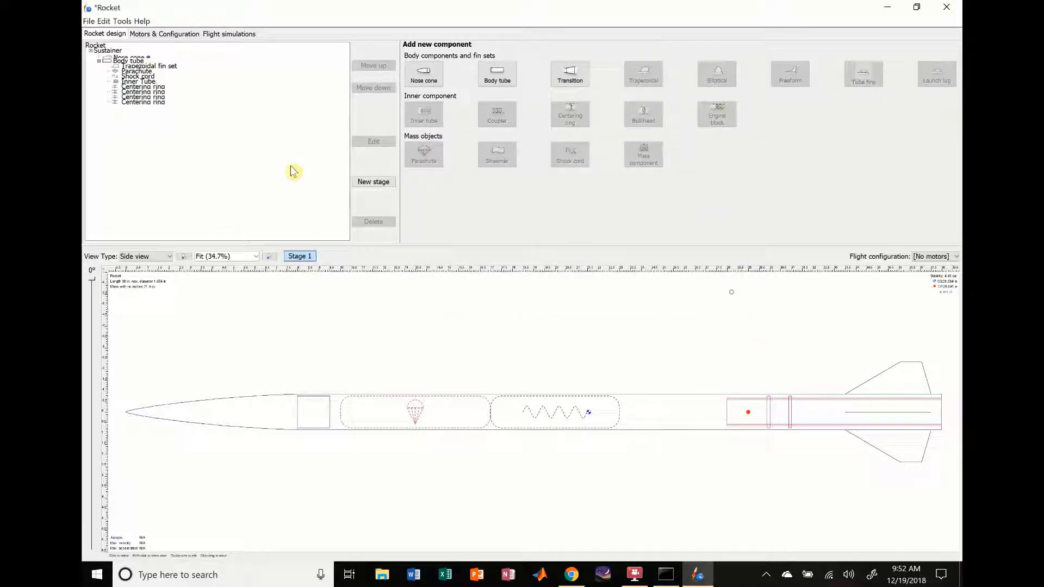
Step: Position the third centering ring at -4 in relative to the bottom of the body tube and close its configuration
double_click(131, 103)
left_click(495, 276)
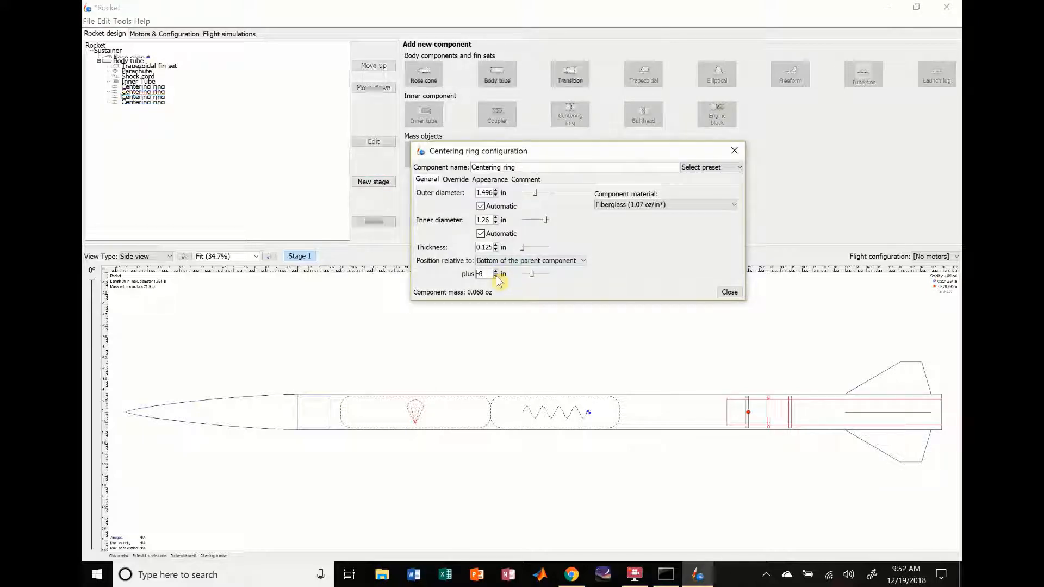
left_click(496, 272)
left_click(496, 272)
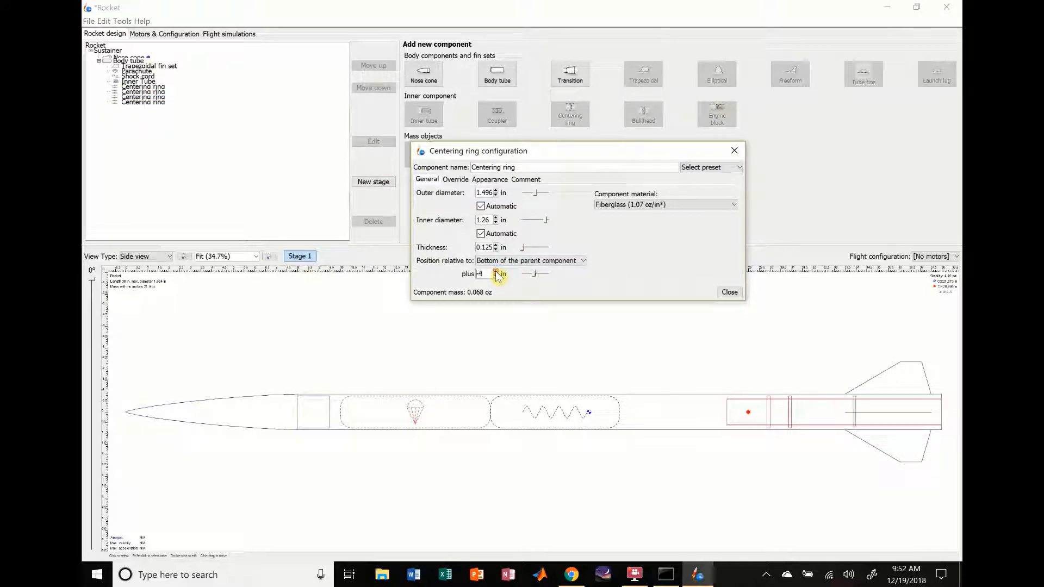
left_click(729, 292)
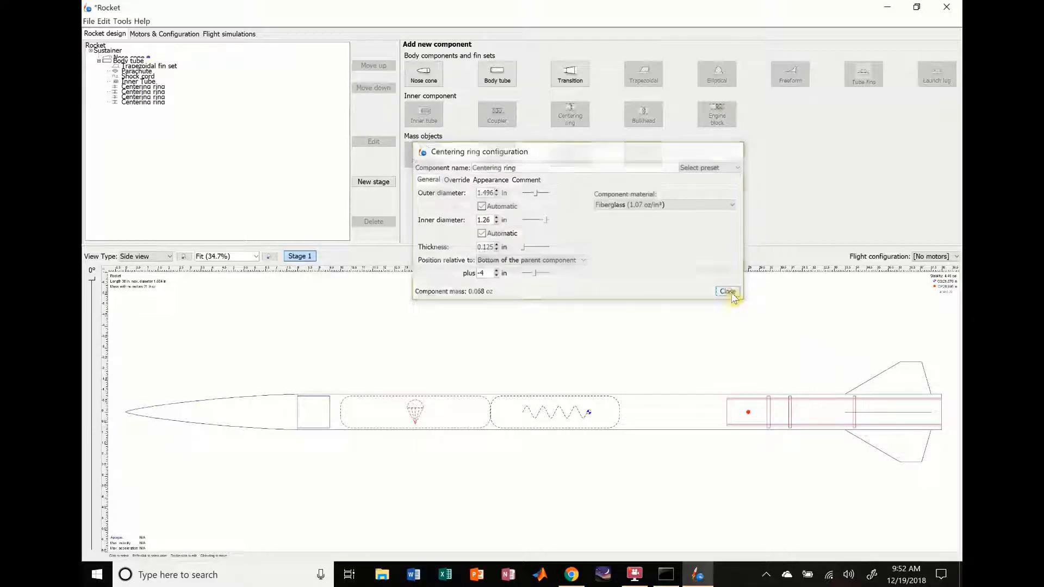
Step: Position the last centering ring at -1 in relative to the bottom of the body tube and close its configuration
double_click(152, 102)
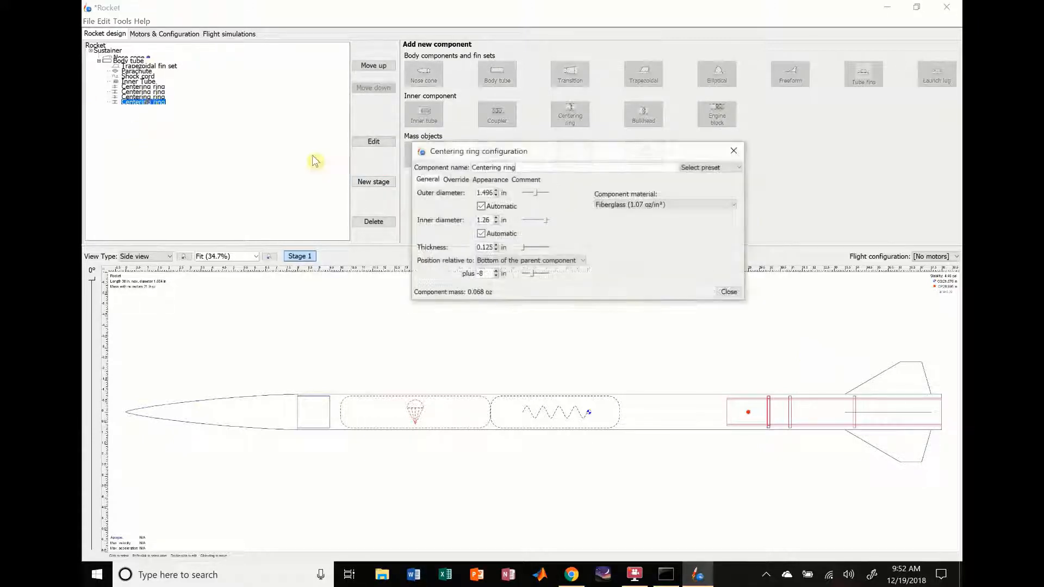
left_click(496, 276)
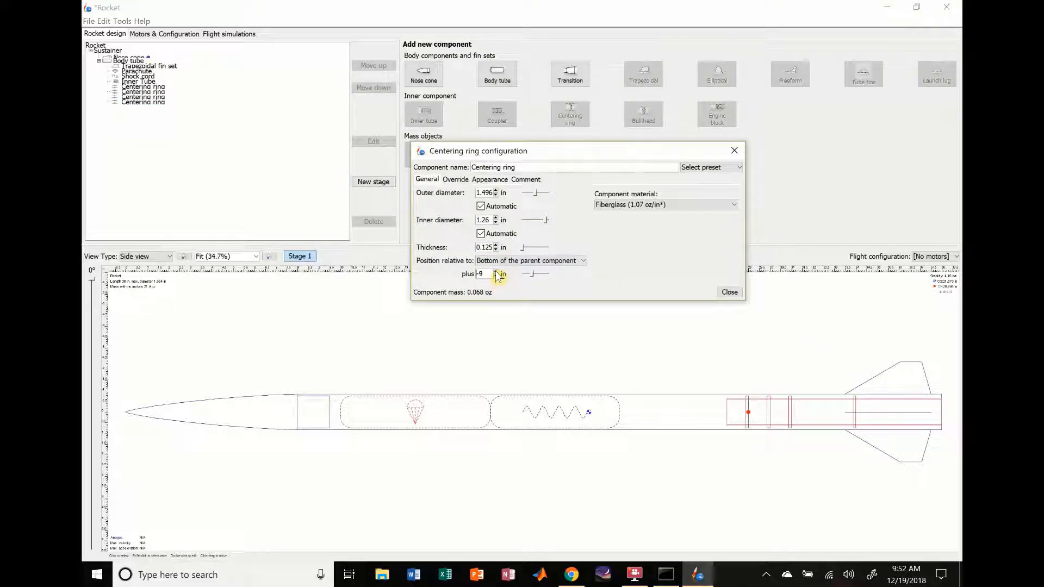
left_click(496, 272)
left_click(496, 271)
left_click(496, 271)
left_click(496, 272)
left_click(496, 272)
left_click(496, 272)
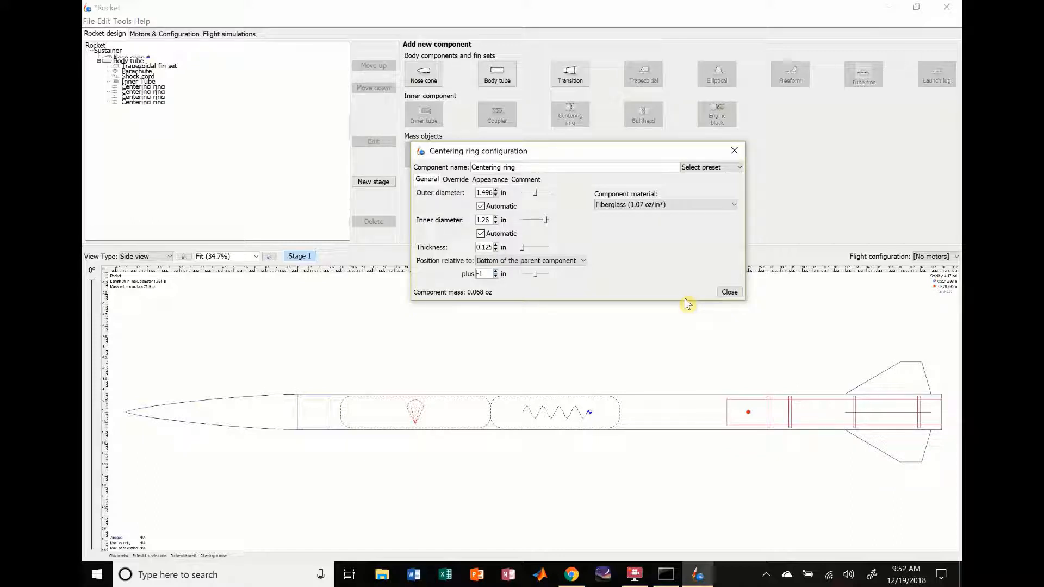
left_click(729, 293)
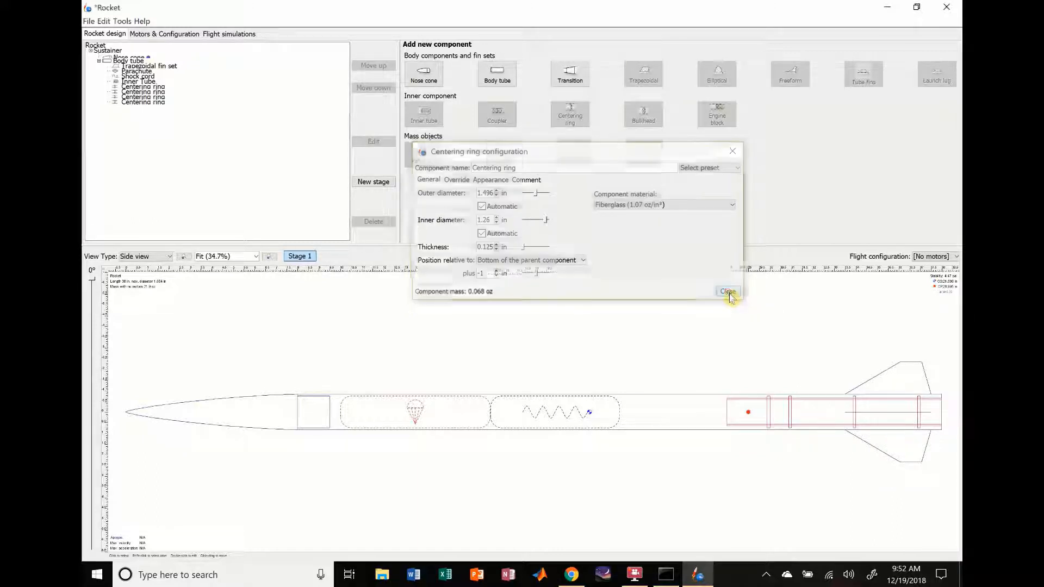
Step: Disable the body tube as a motor mount in the motor configurations, keeping the inner tube enabled
left_click(166, 34)
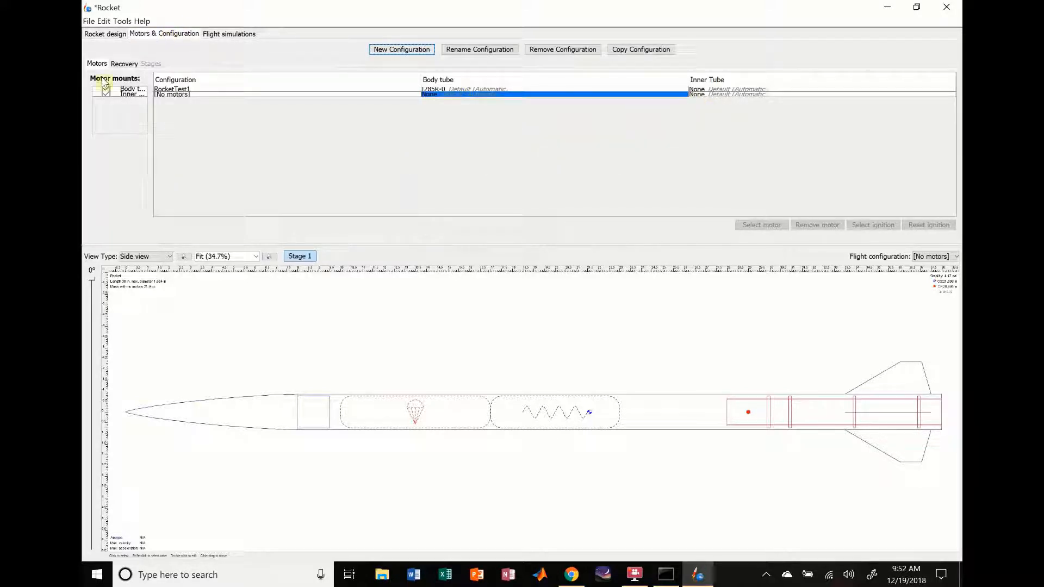
left_click(106, 90)
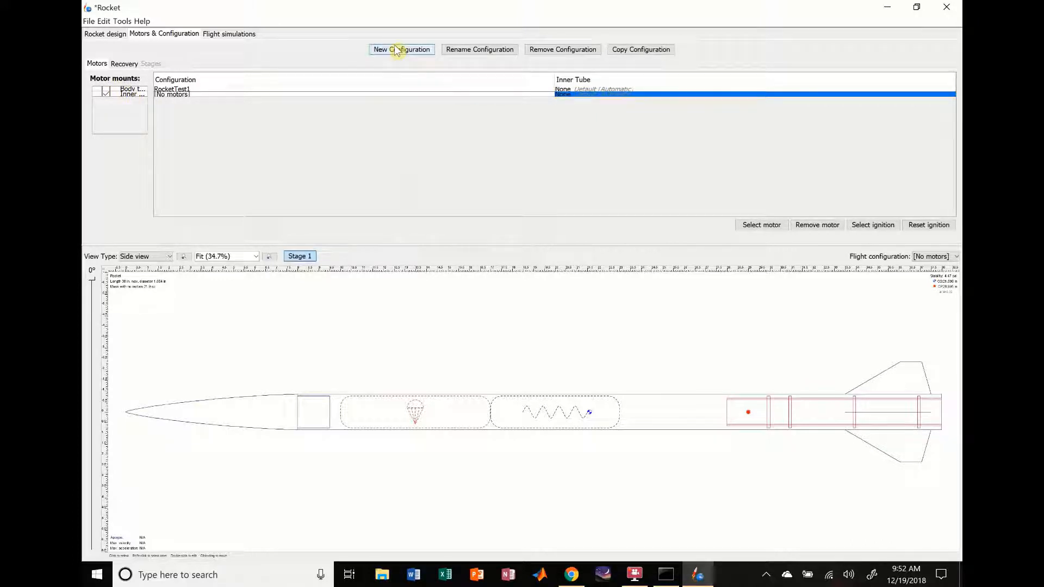
Step: Search for H220 and assign the AeroTech H220T motor with ejection delay 6 to the inner tube in the configuration without motors
double_click(612, 96)
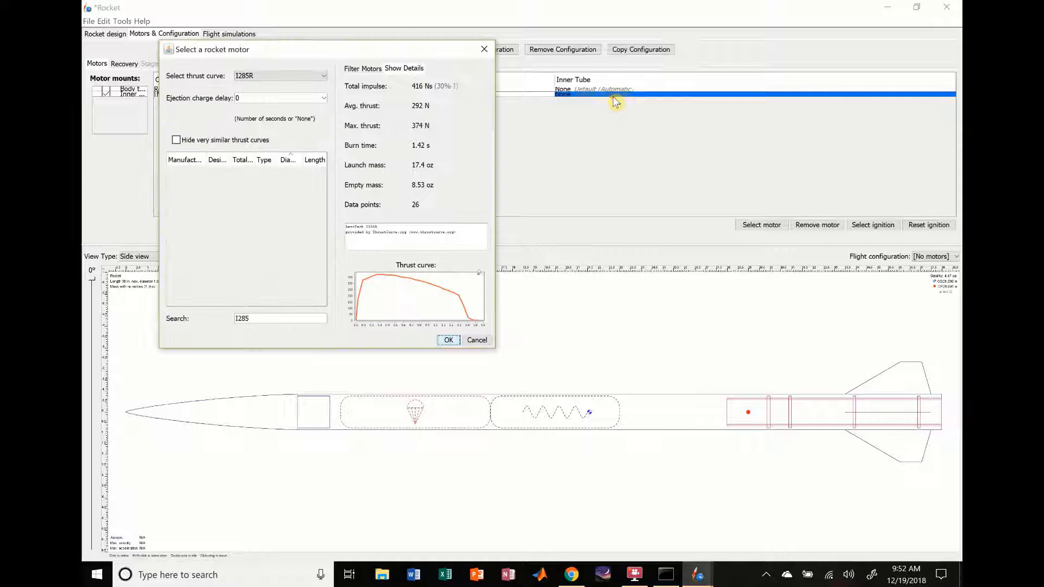
left_click(282, 77)
left_click(264, 320)
key("BackSpace")
key("BackSpace")
key("BackSpace")
key("BackSpace")
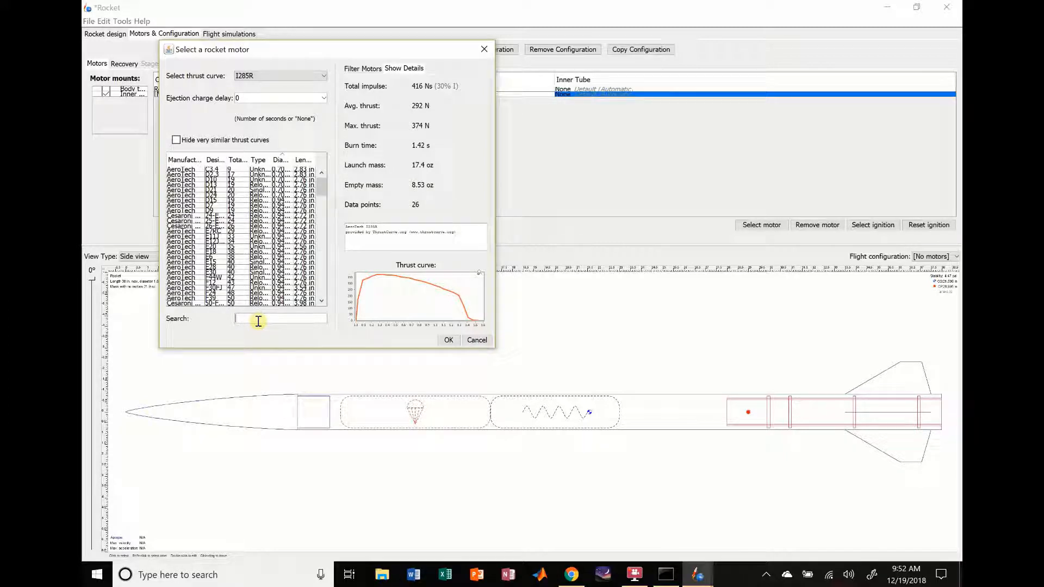
type("H220")
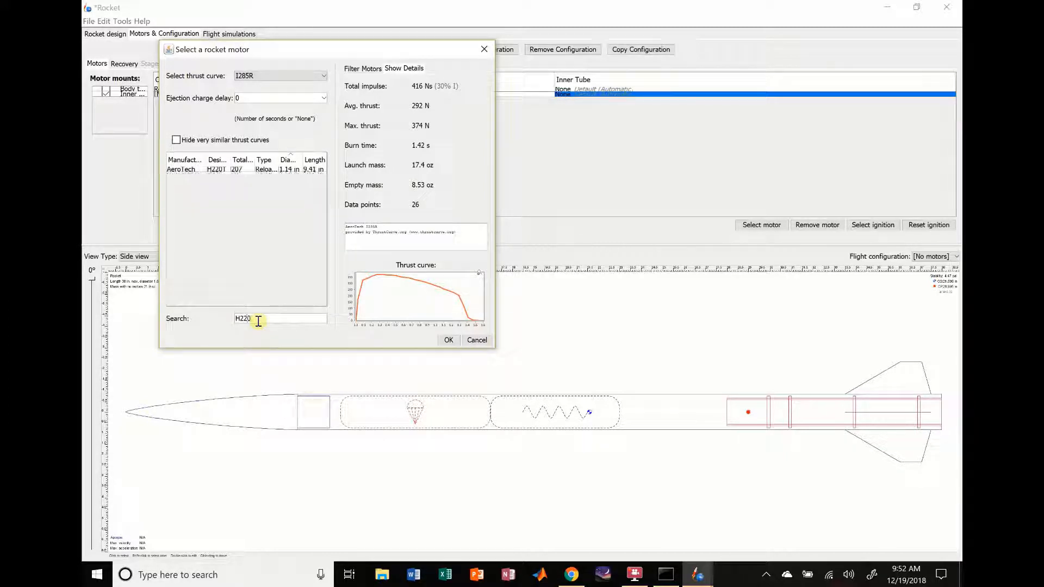
left_click(182, 170)
left_click(448, 341)
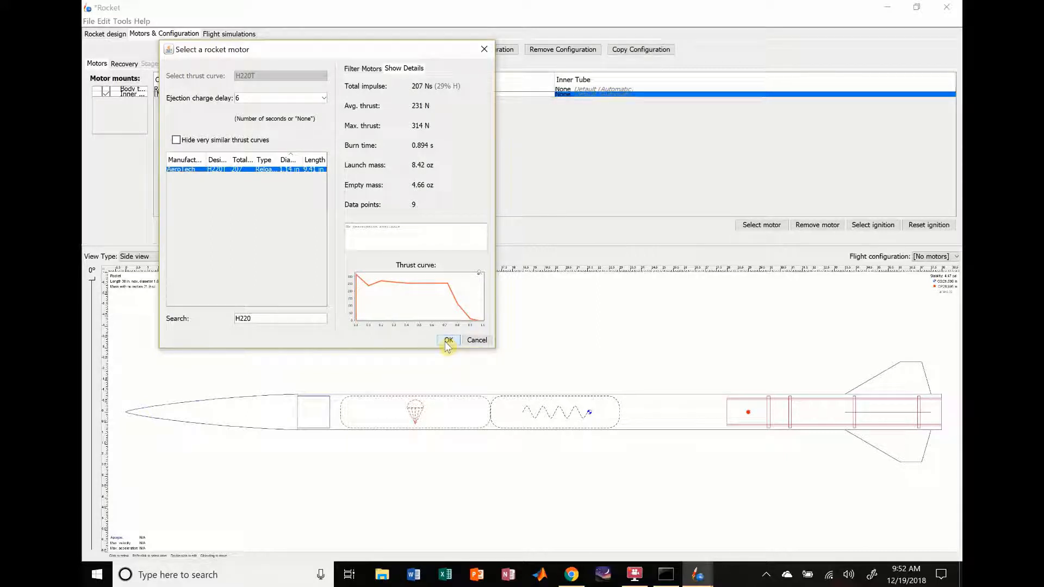
left_click(448, 341)
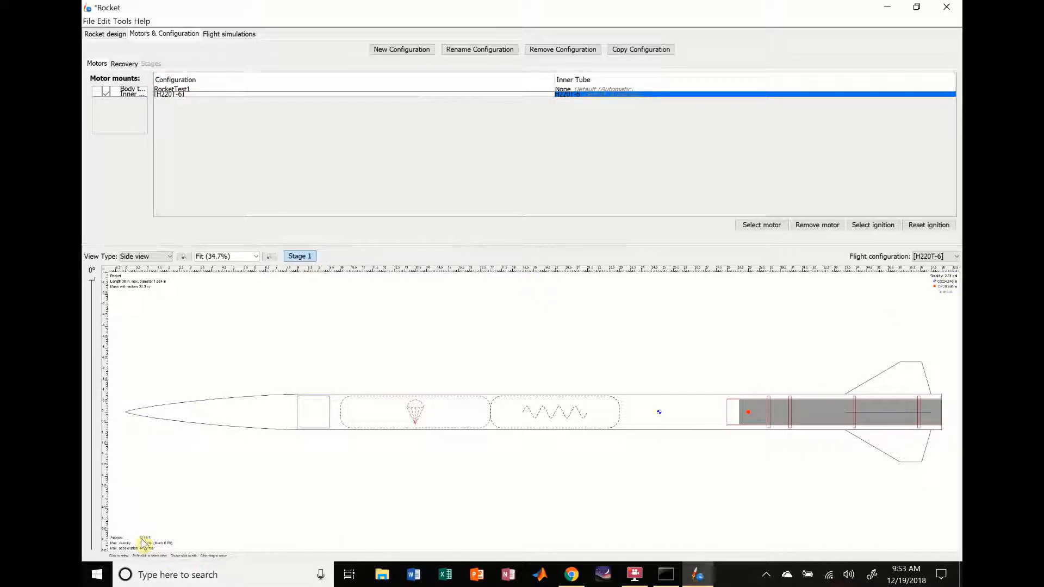
Step: Set the inner tube's motor overhang to 0.25 in and close its configuration
left_click(96, 35)
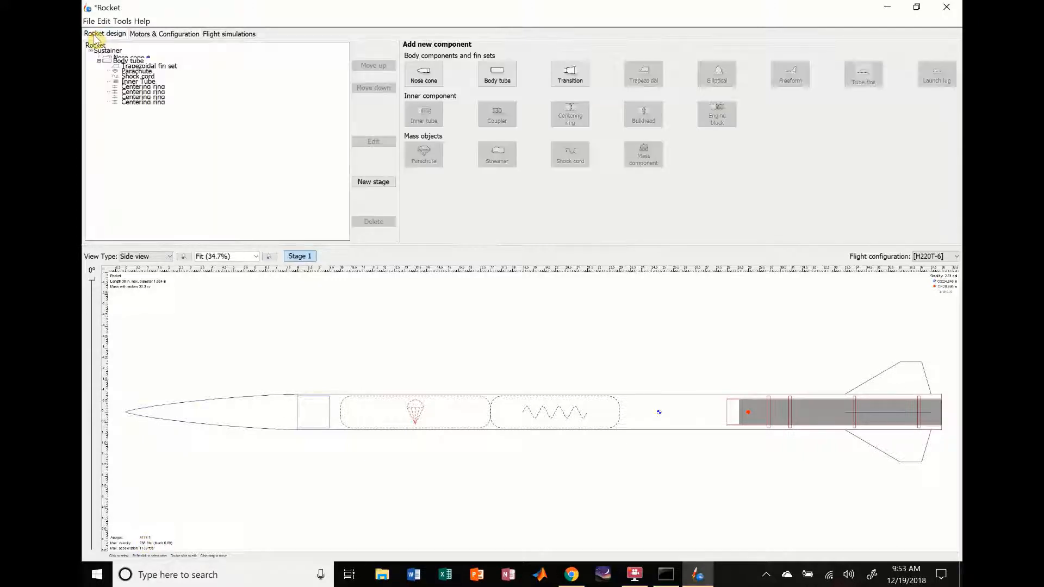
left_click(135, 83)
double_click(136, 82)
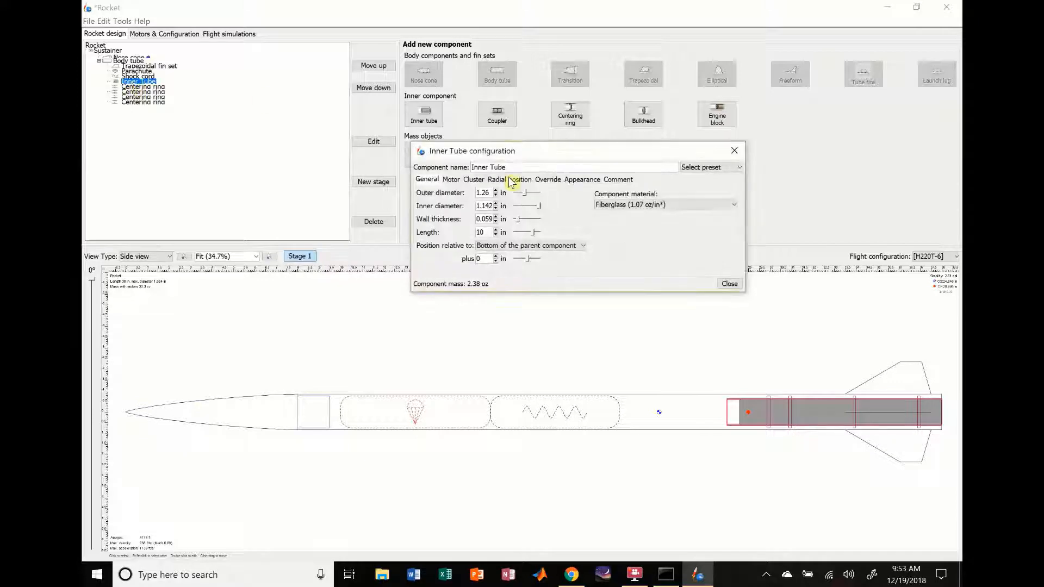
left_click(452, 180)
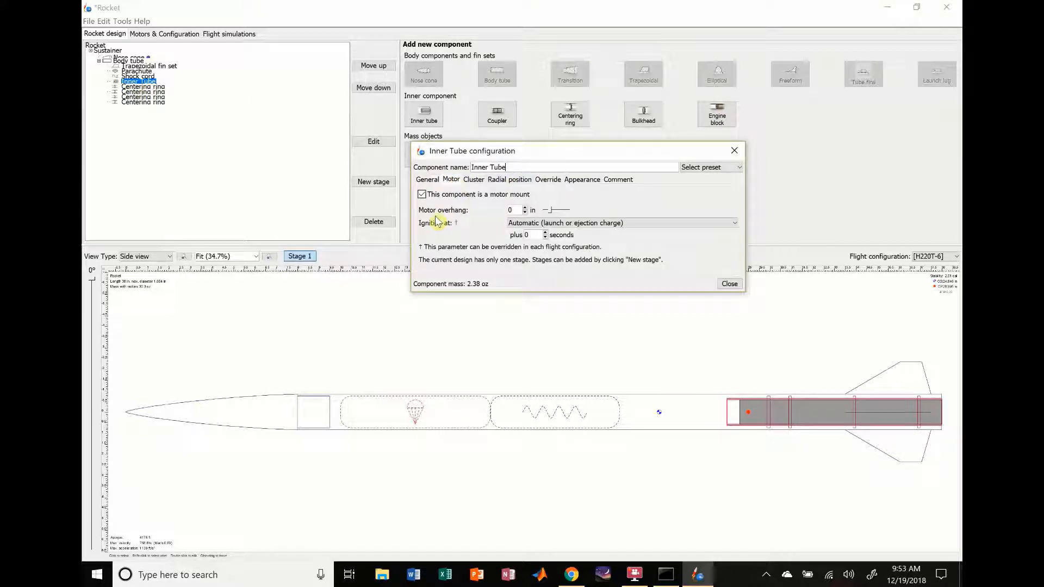
left_click(525, 212)
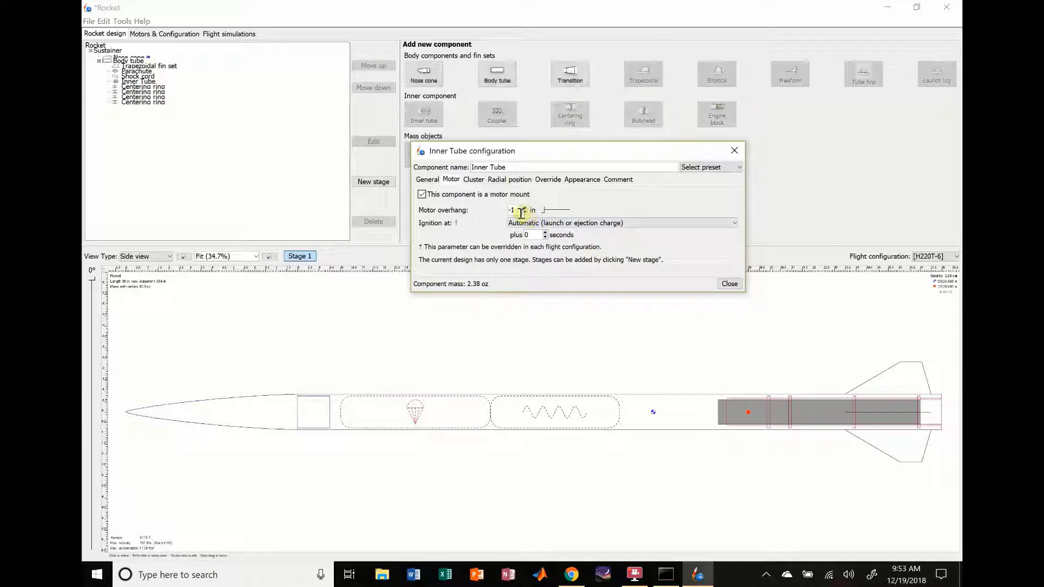
left_click(524, 208)
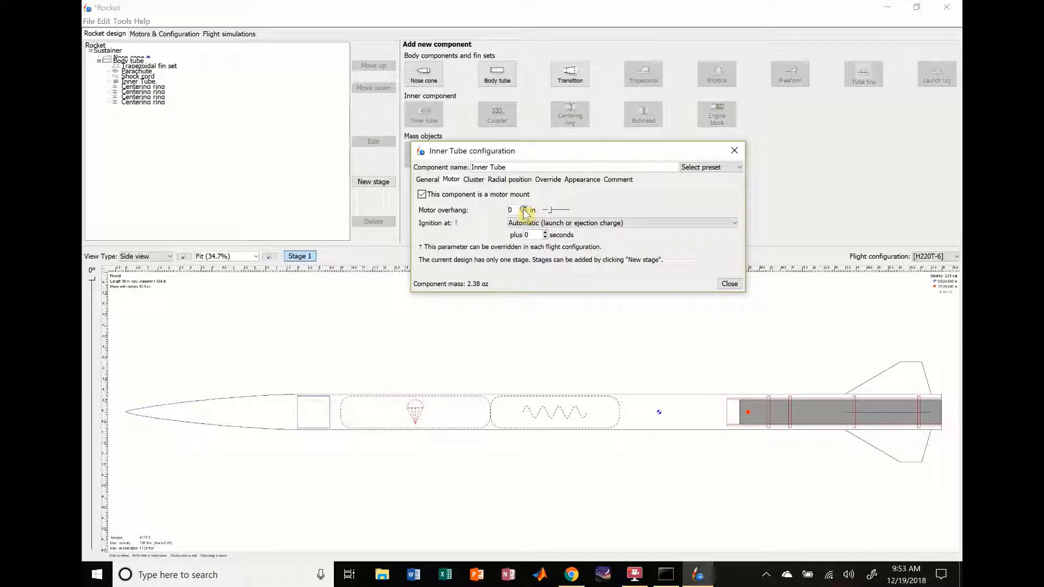
left_click(525, 208)
double_click(514, 210)
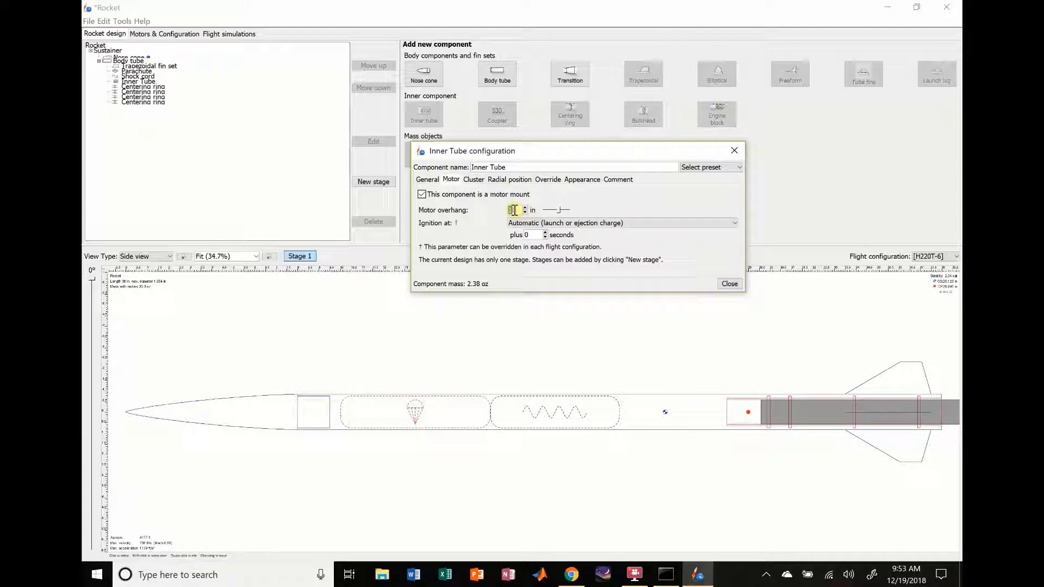
type("0.25")
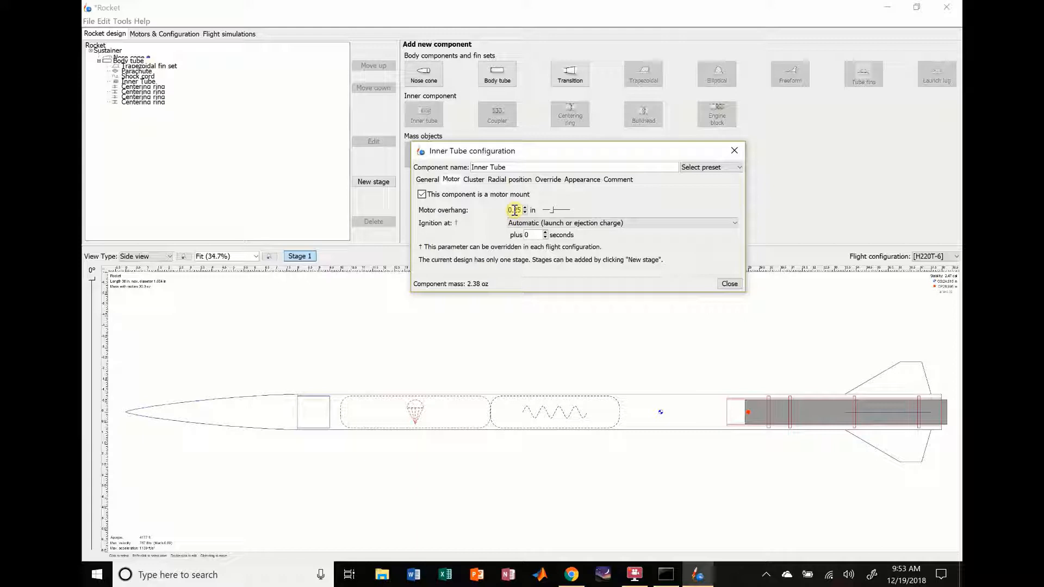
left_click(729, 284)
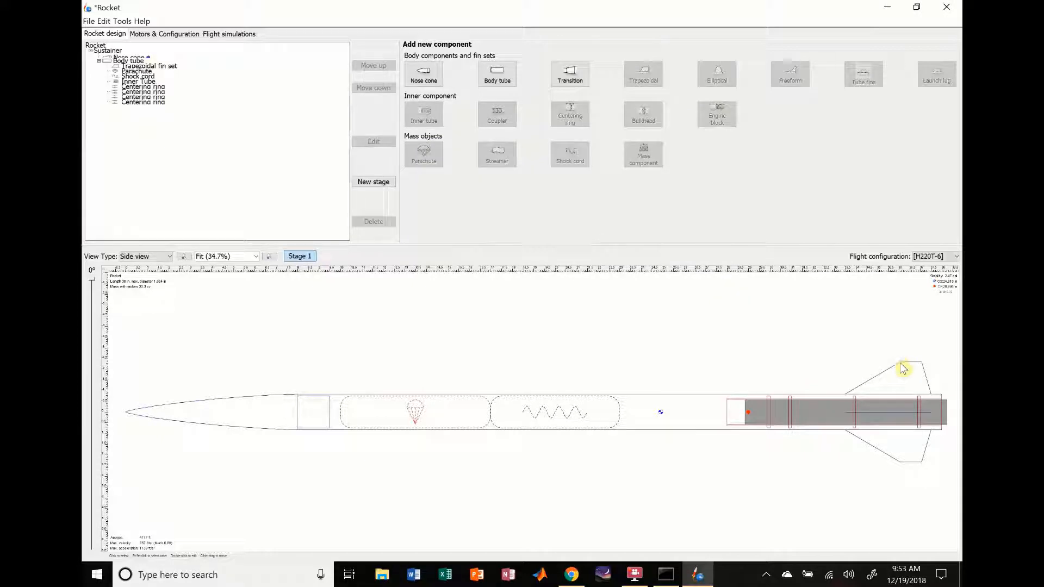
Step: Set the through-the-wall tab length of the trapezoidal fin set to 2.969 in
left_click(674, 415)
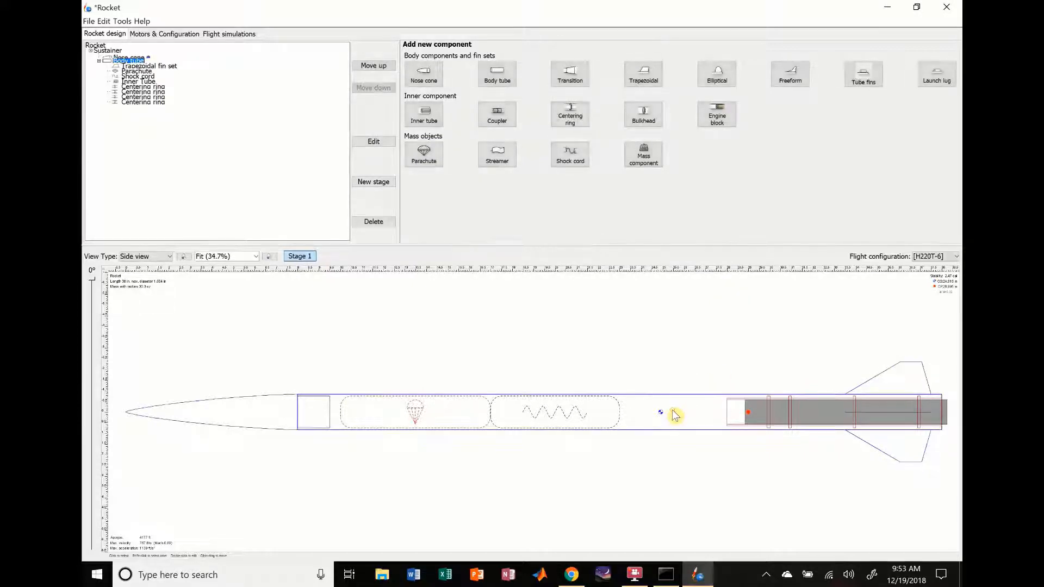
left_click(904, 384)
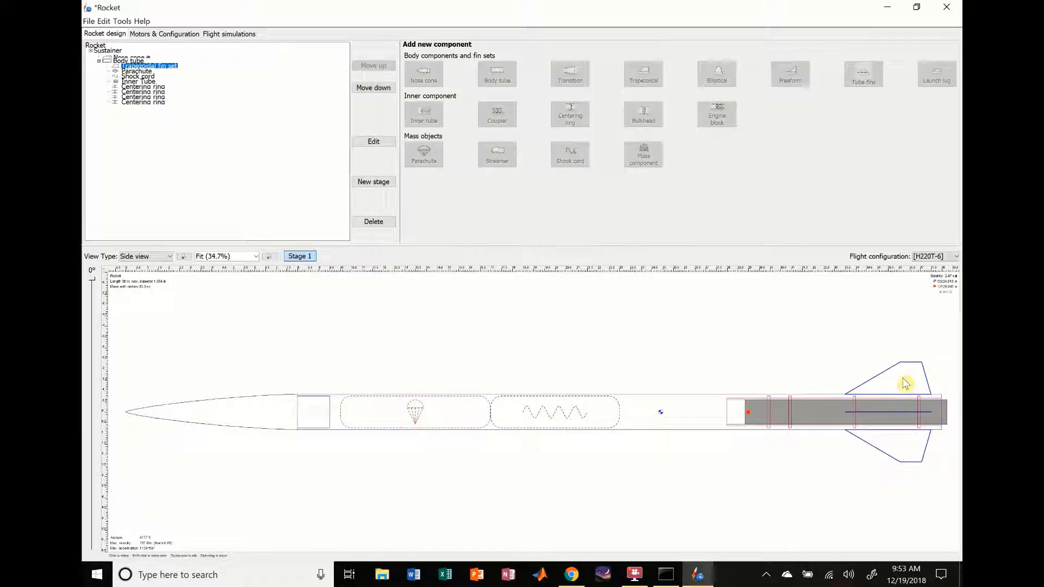
double_click(904, 384)
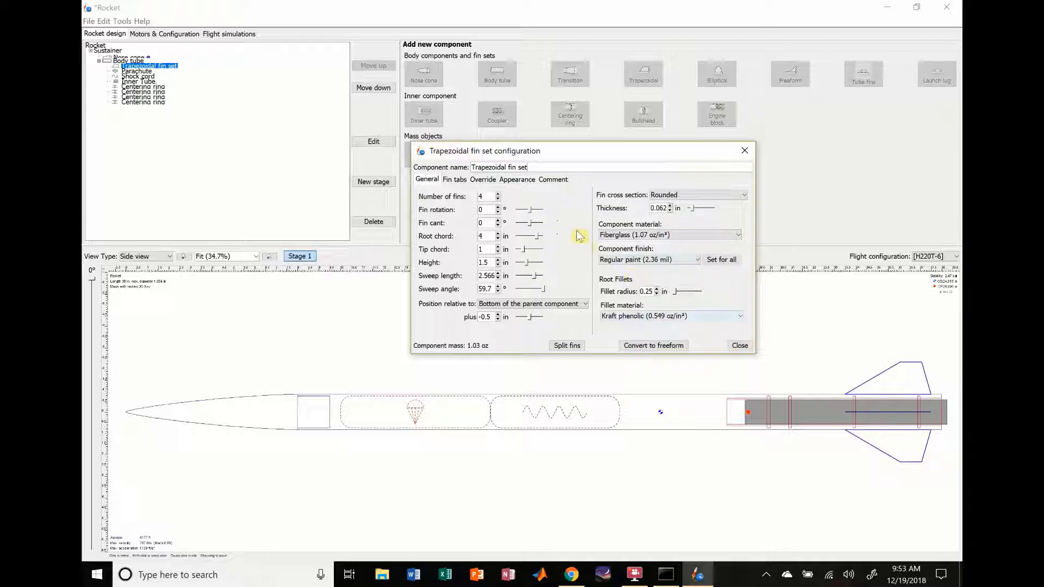
left_click(458, 184)
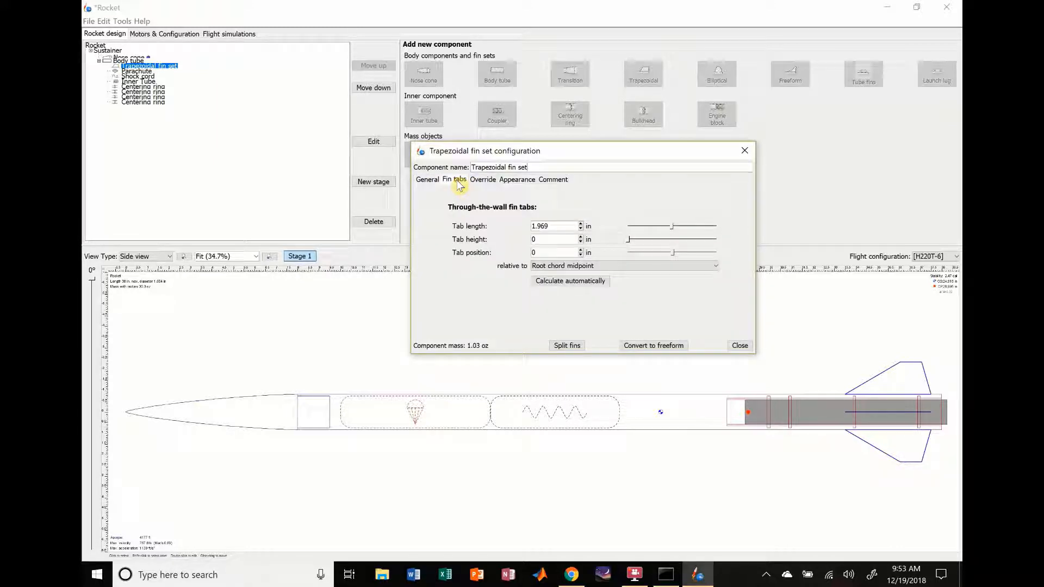
left_click(588, 225)
left_click(558, 199)
left_click(581, 224)
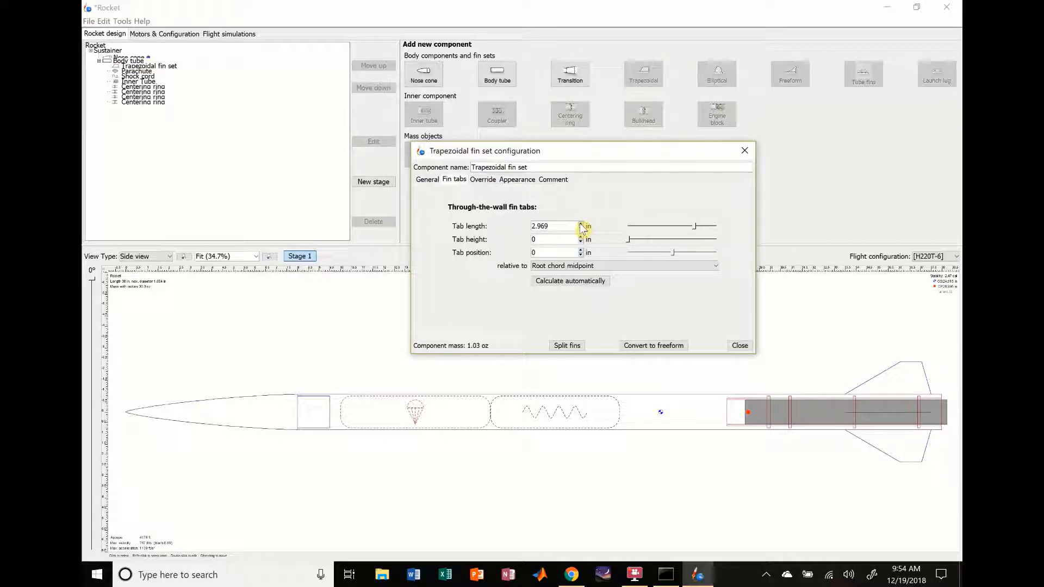
left_click(581, 223)
left_click(580, 229)
left_click(581, 229)
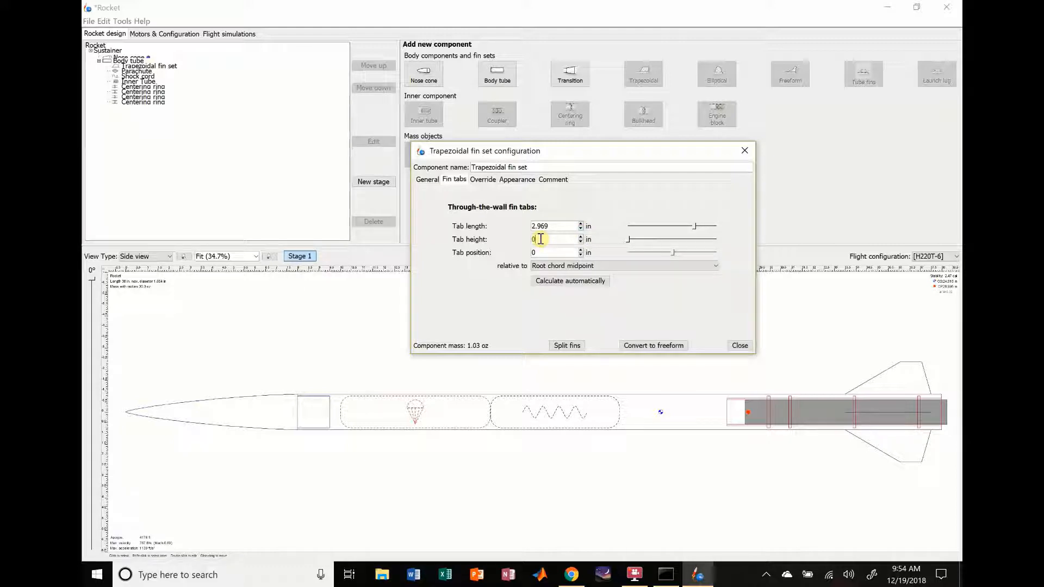
Step: Set the through-the-wall tab height of the trapezoidal fin set to 0.25 in
key("Return")
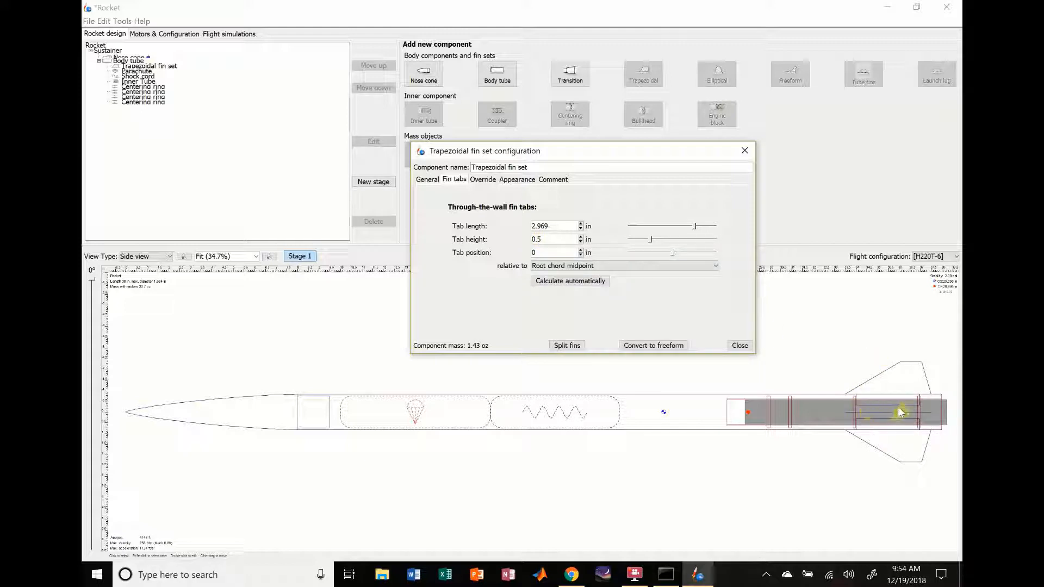
double_click(538, 239)
type("0.2")
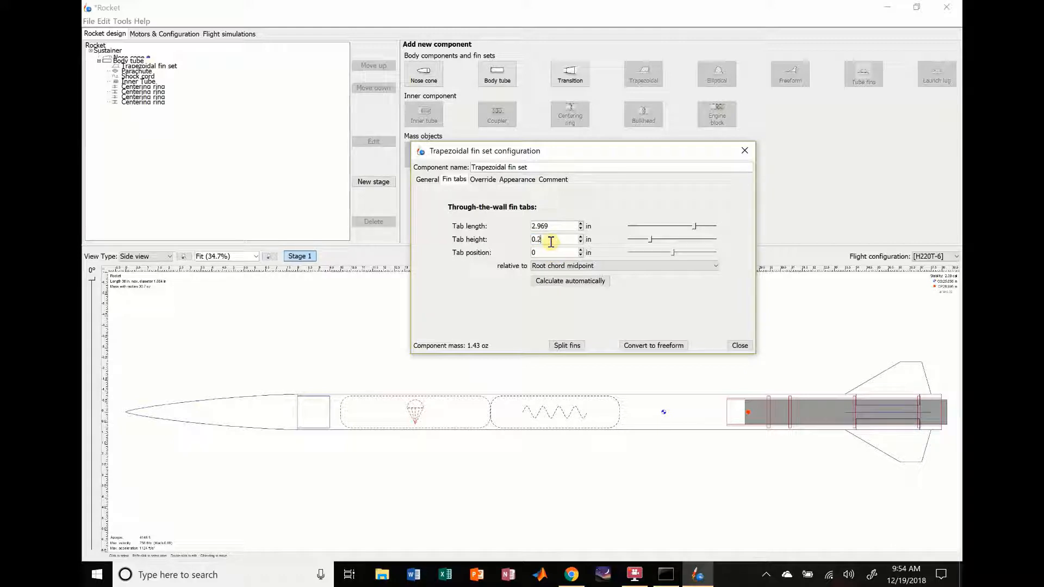
type("5")
Step: Try a fin tab position of -1 in relative to the root chord midpoint, and restore it to 0
left_click(581, 255)
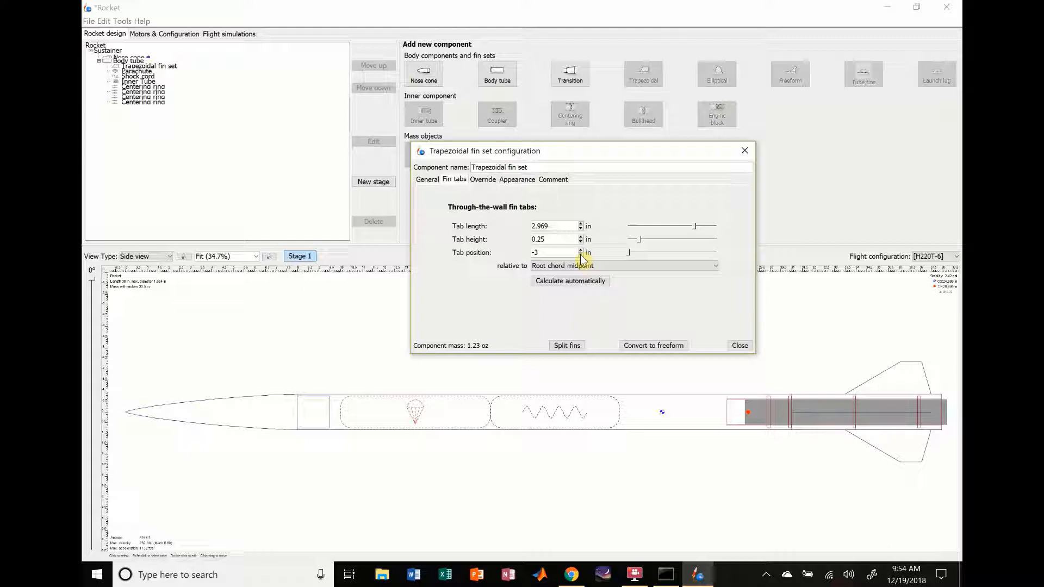
left_click(581, 250)
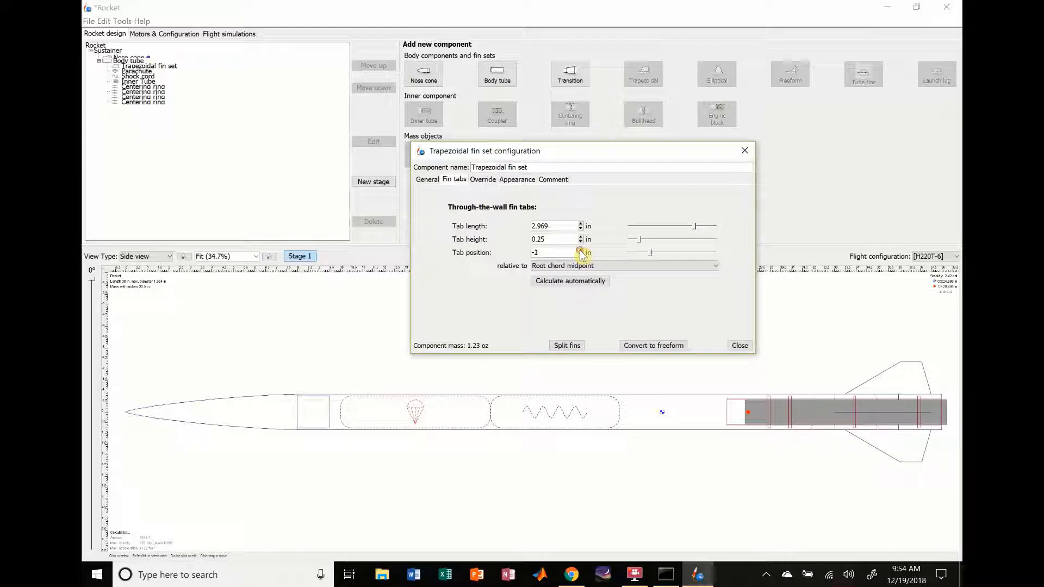
left_click(581, 250)
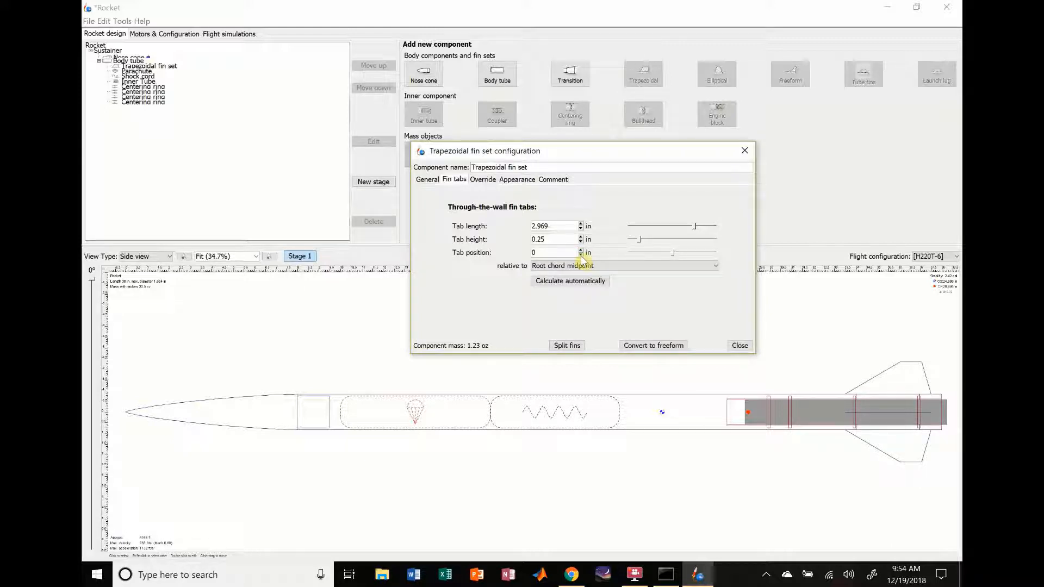
left_click(580, 256)
left_click(581, 250)
Step: Close the fin set configuration and inspect the fins with their tabs in the side view
left_click(741, 346)
left_click(873, 386)
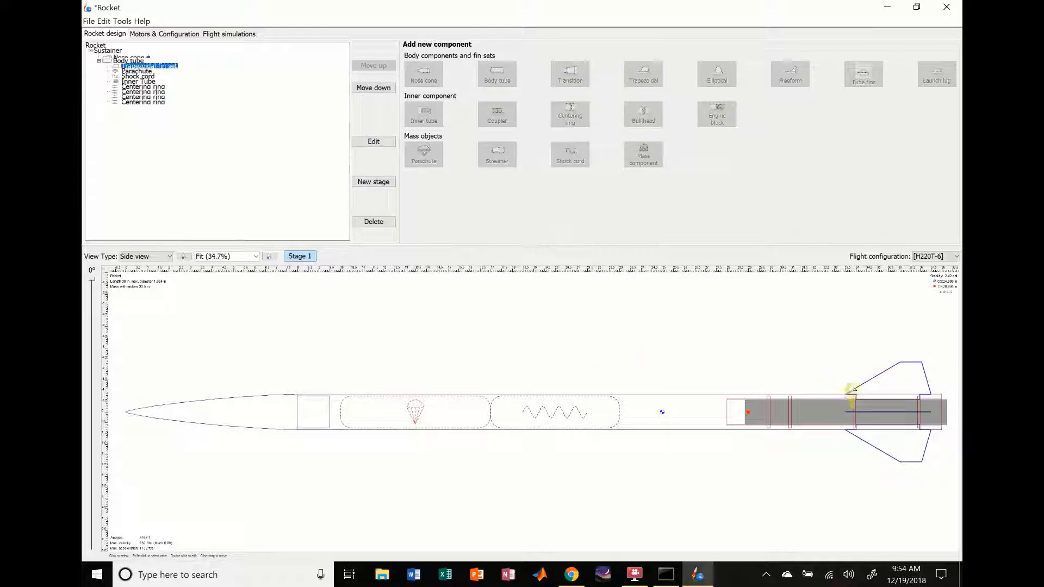
left_click(819, 344)
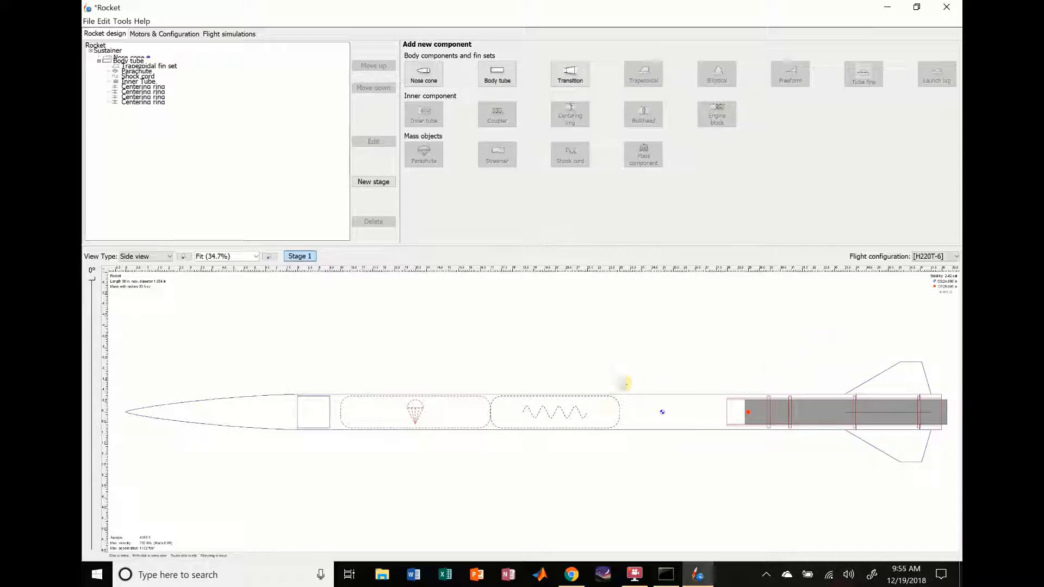
Step: Add a mass component to the body tube, name it APRA and set its mass type to Altimeter
left_click(375, 412)
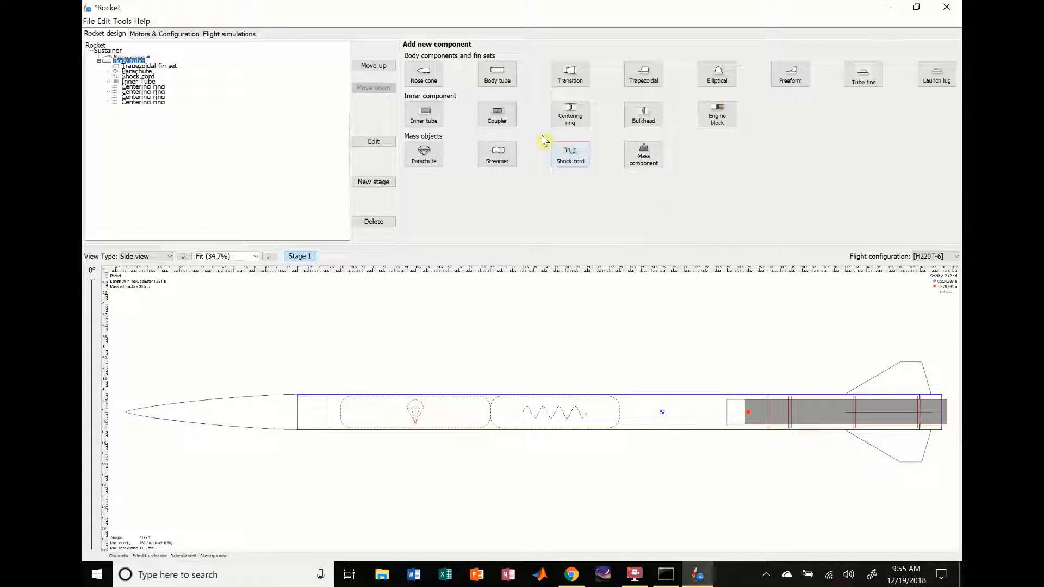
left_click(649, 164)
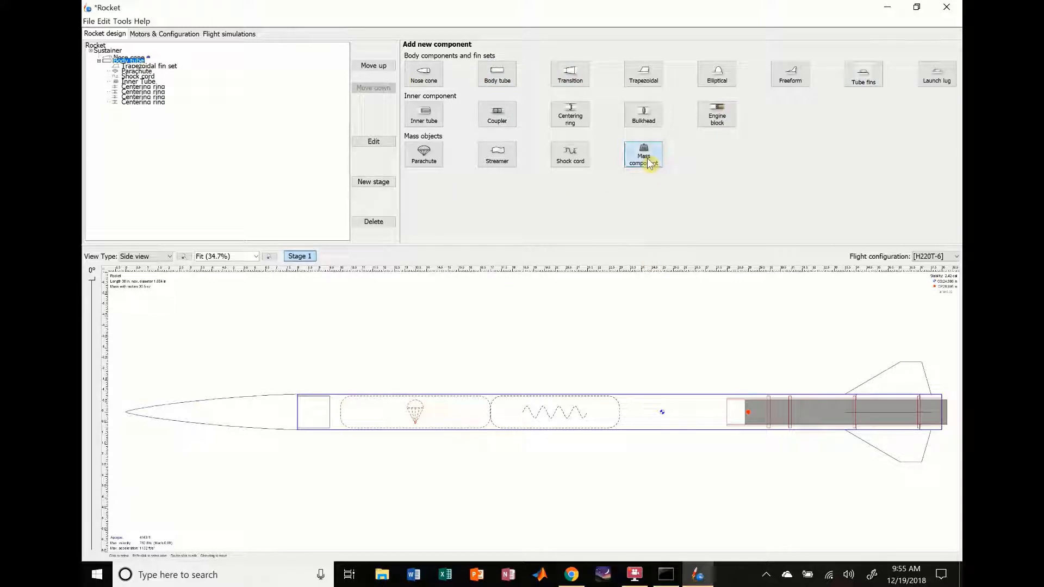
left_click_drag(525, 154, 458, 214)
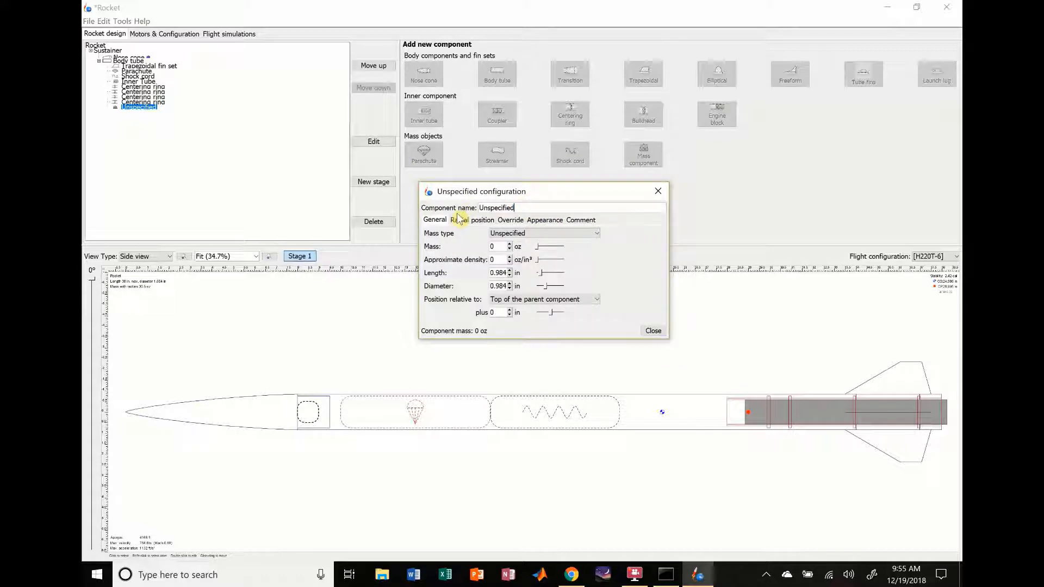
key("ctrl+a")
key("BackSpace")
left_click(513, 234)
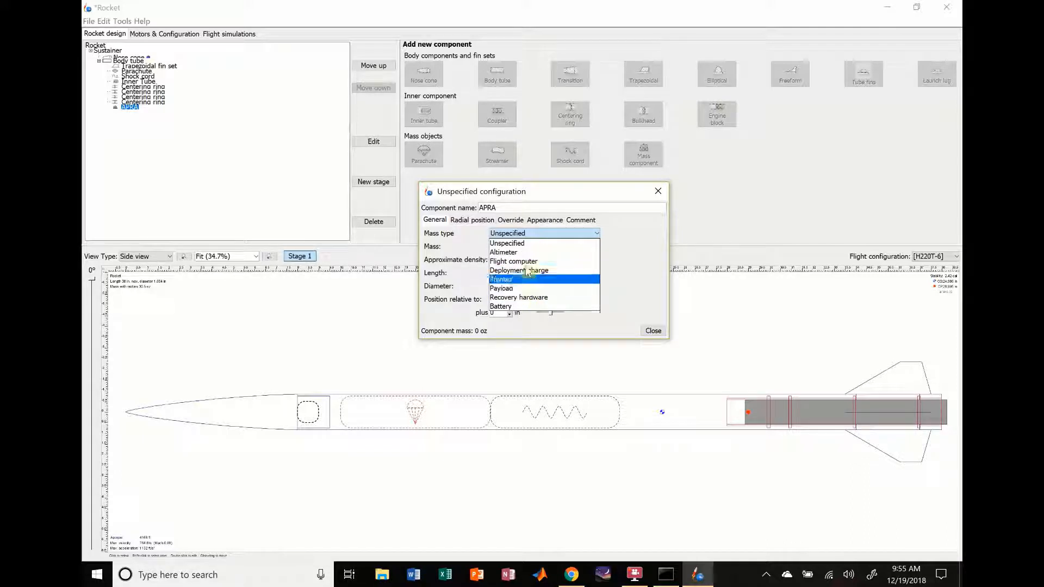
left_click(520, 255)
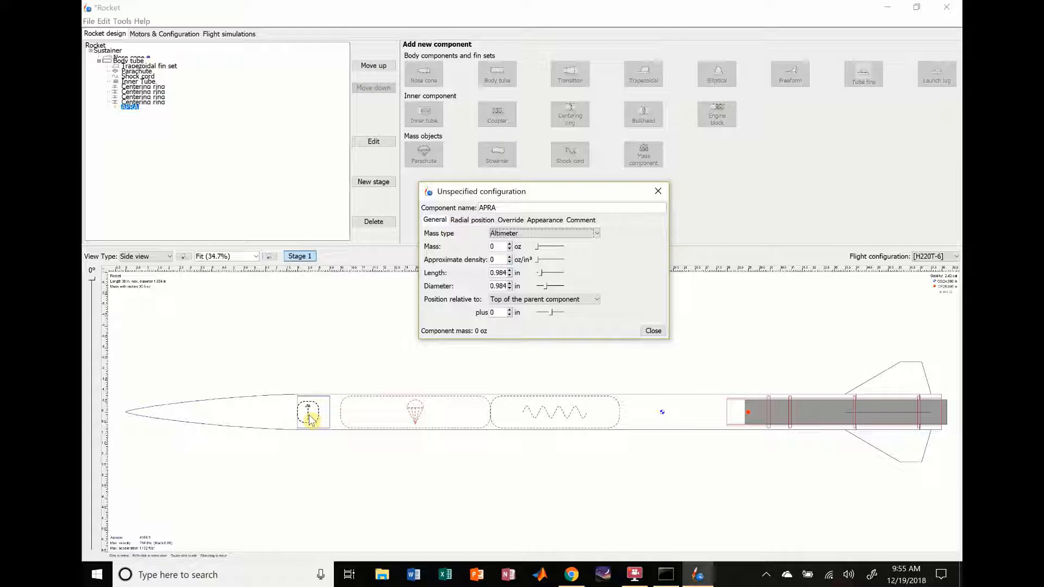
Step: Switch the APRA altimeter's mass unit to grams and set its mass to 16 g
left_click(517, 247)
left_click(523, 258)
left_click(496, 250)
type("16")
key("Tab")
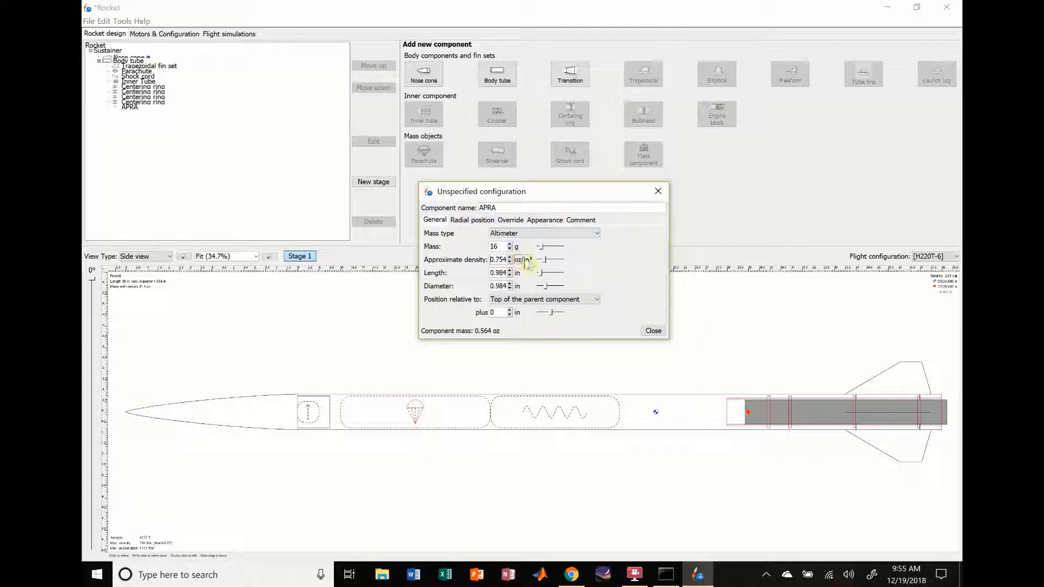
Step: Examine the mass and center of gravity override options of the APRA altimeter
left_click(510, 270)
left_click(510, 275)
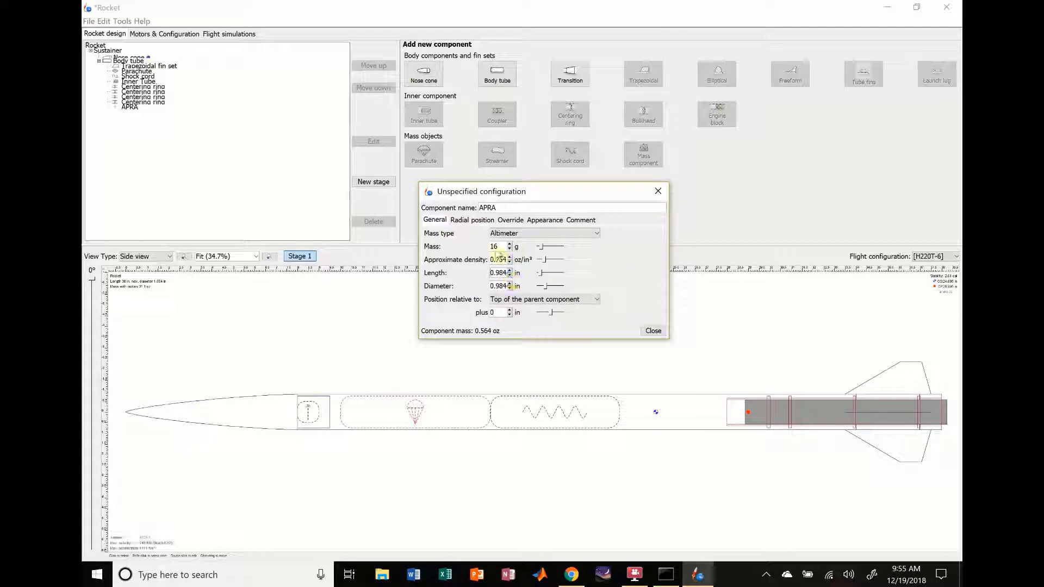
left_click(502, 220)
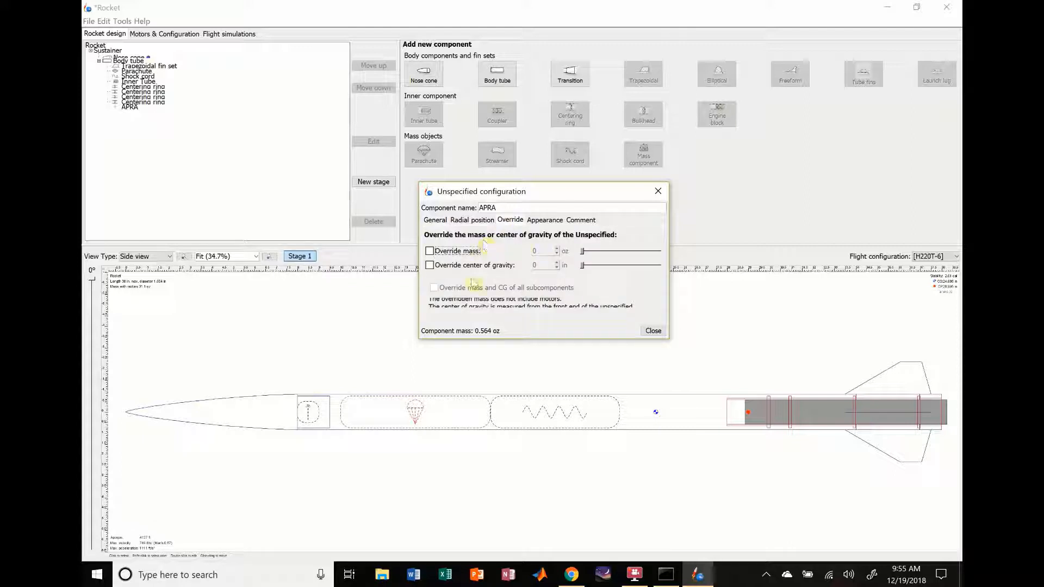
left_click(435, 220)
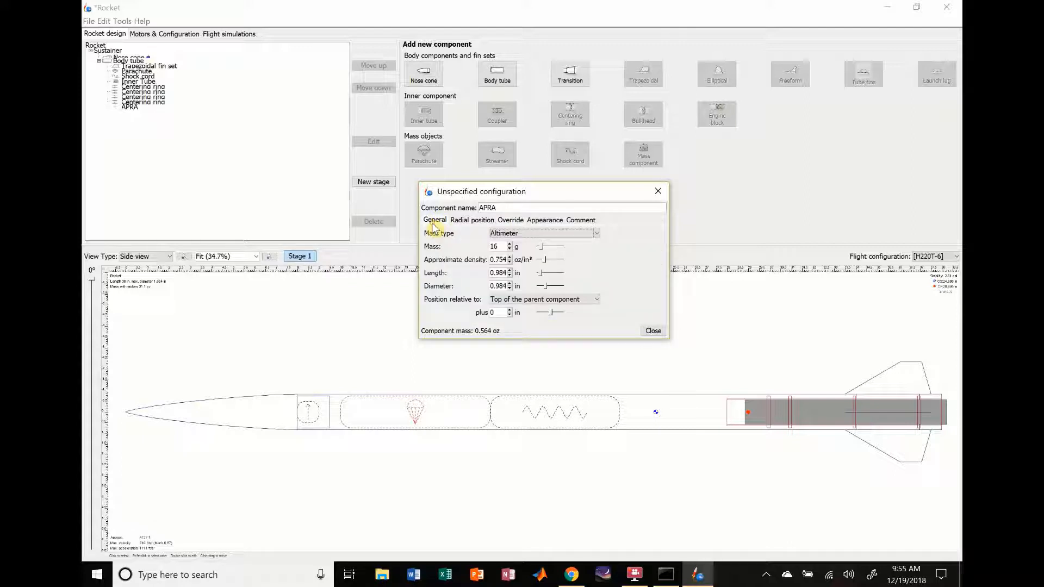
left_click(510, 220)
left_click(436, 220)
Step: Set the APRA altimeter's length to 2.5 in and its diameter to 0.5 in
double_click(501, 273)
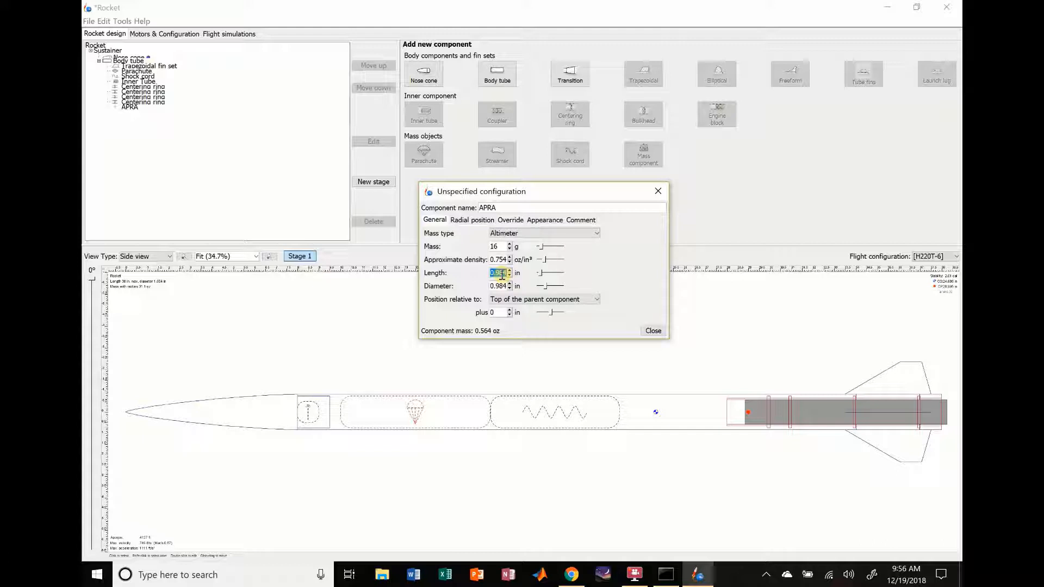
type("2.5")
double_click(500, 287)
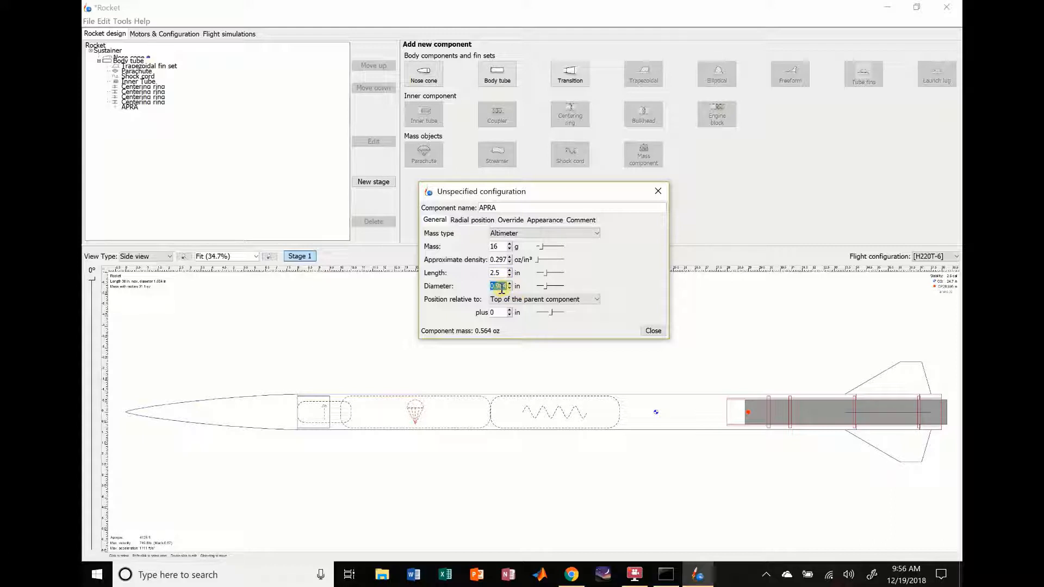
type("0.5")
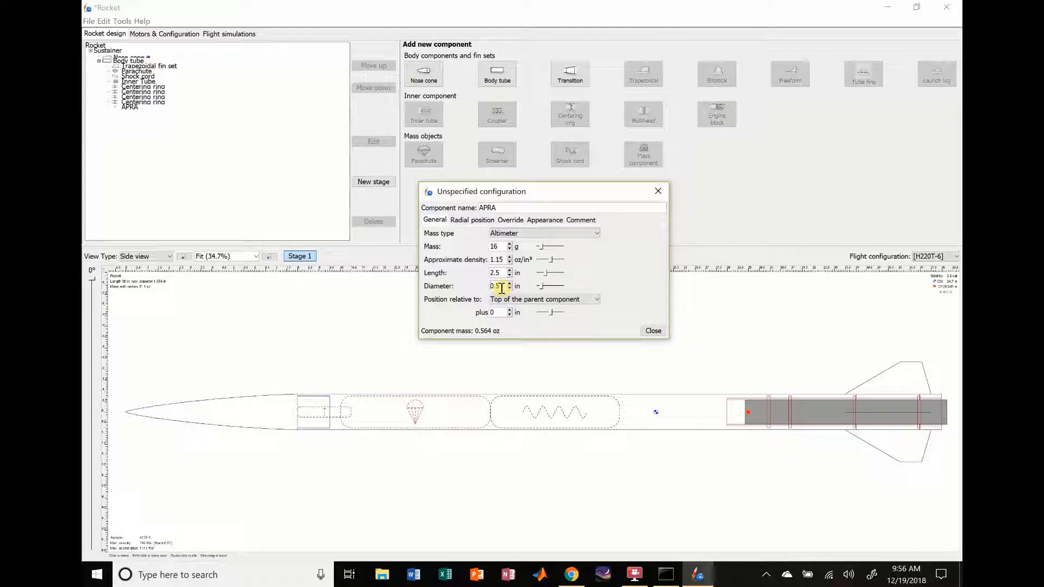
Step: Position the APRA altimeter at -1 in relative to the top of the parent component
left_click(509, 315)
left_click(510, 315)
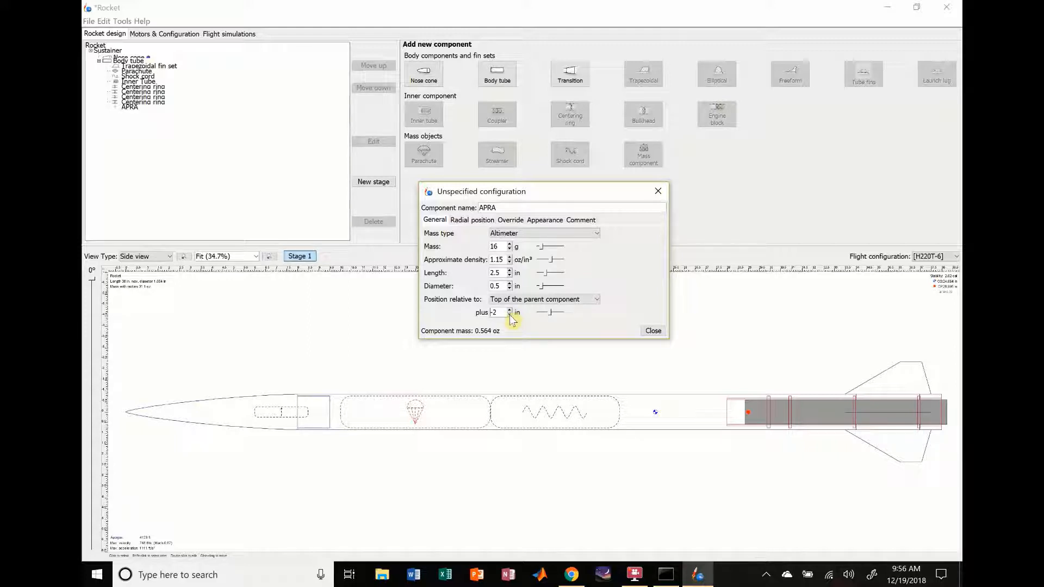
left_click(510, 315)
left_click(509, 310)
left_click(508, 310)
Step: Try the Flight computer, Deployment charge, Tracker, Payload, Recovery hardware and Battery mass types on APRA, and restore Altimeter
left_click(574, 234)
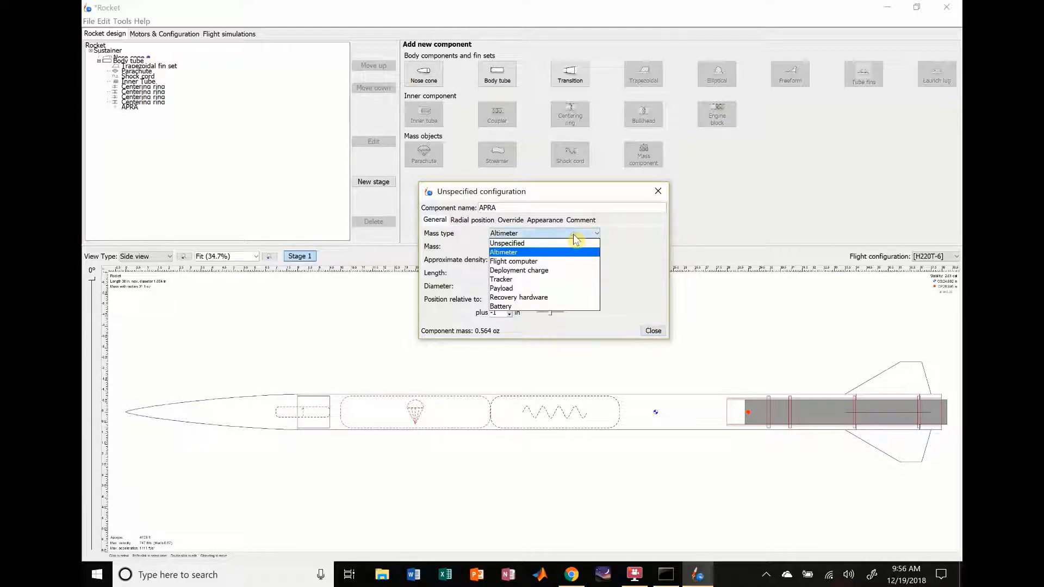
left_click(511, 262)
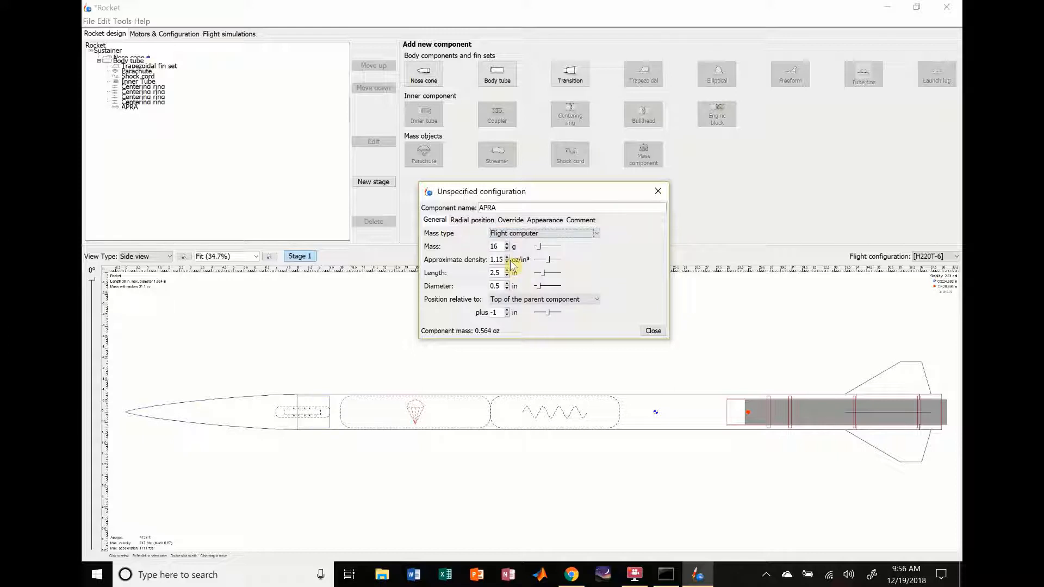
left_click(530, 234)
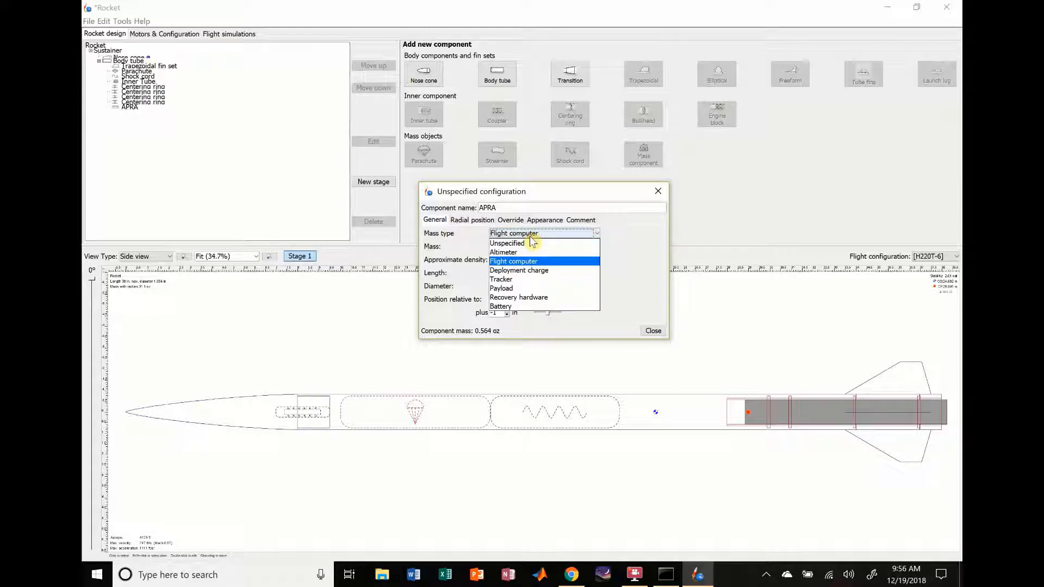
left_click(525, 271)
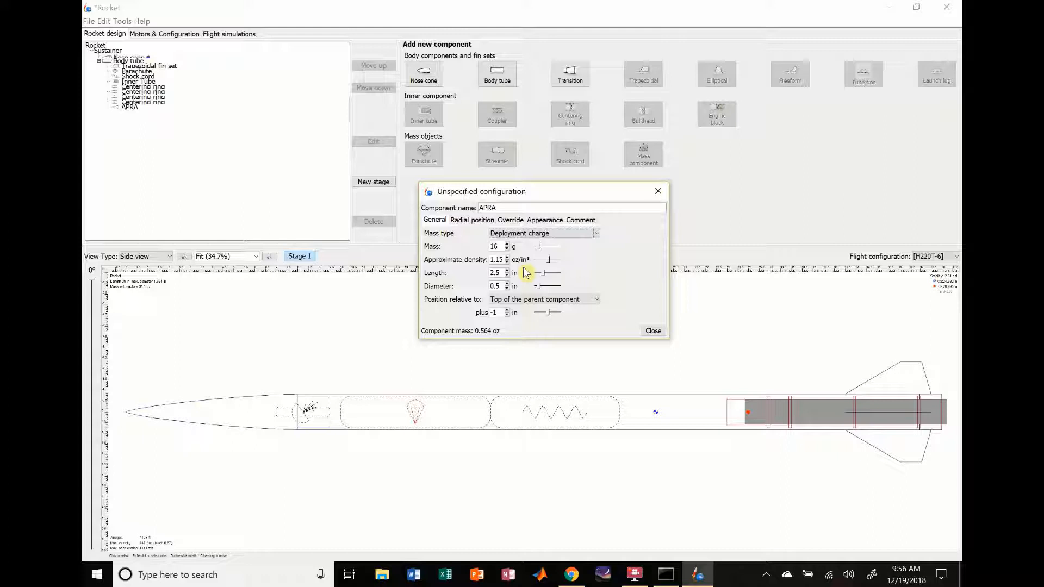
left_click(571, 233)
left_click(529, 281)
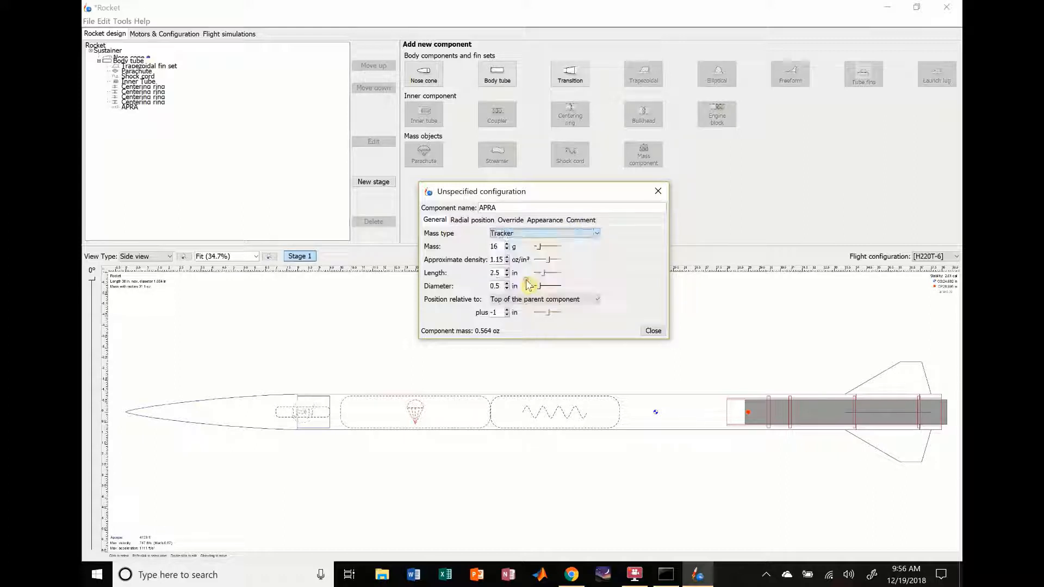
left_click(571, 234)
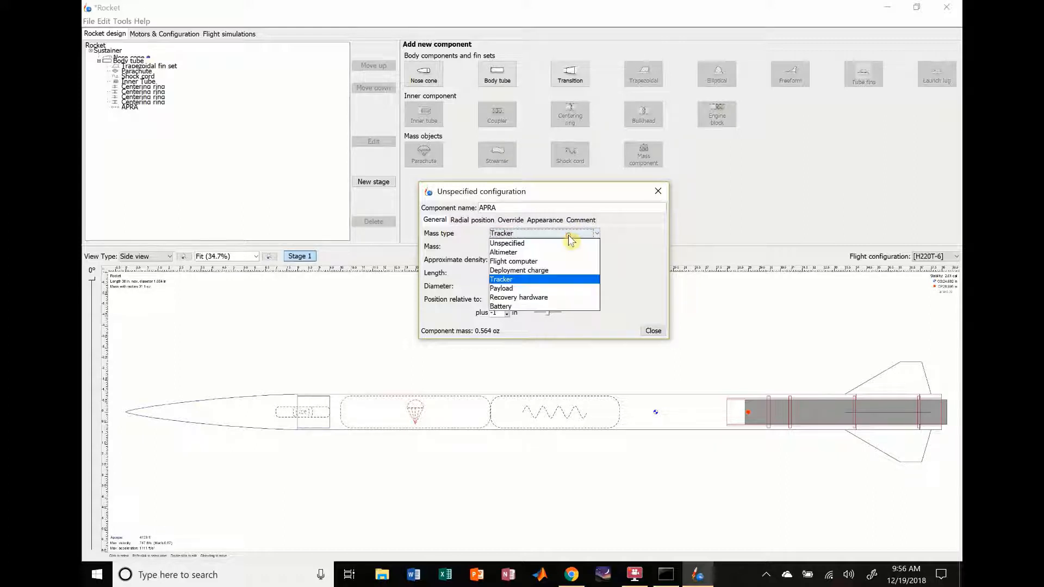
left_click(524, 289)
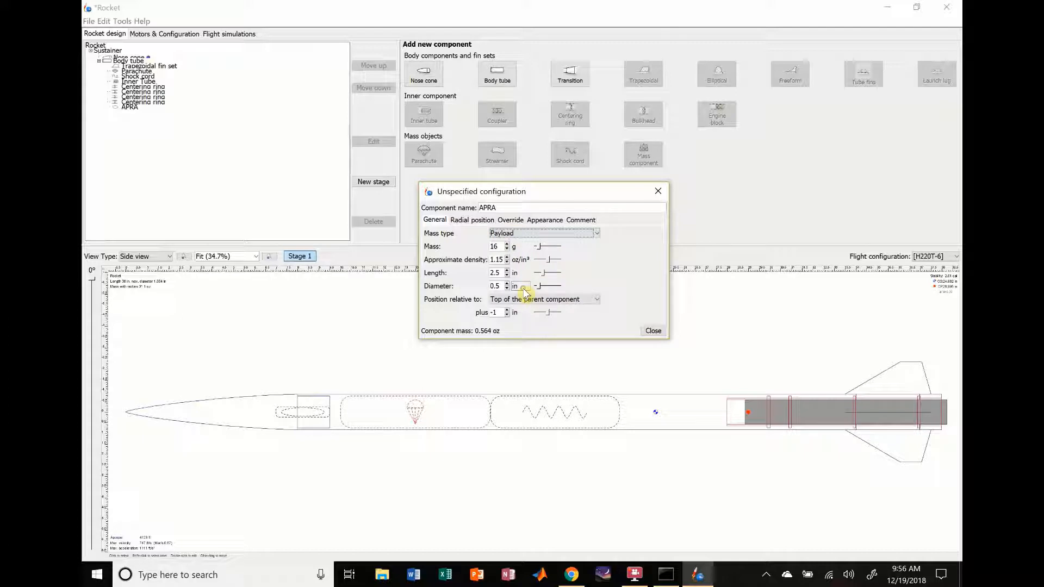
left_click(574, 235)
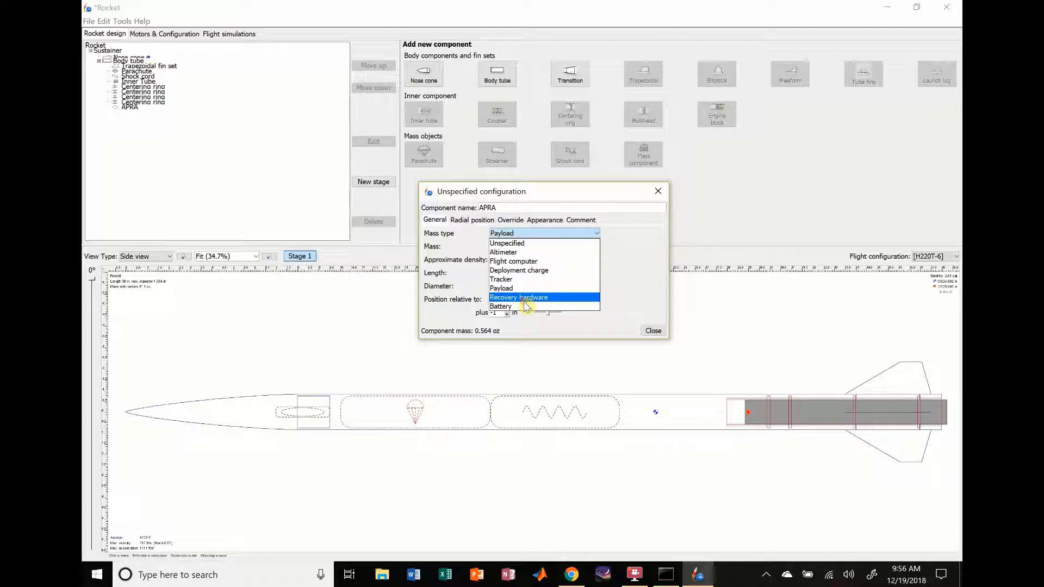
left_click(524, 299)
left_click(575, 234)
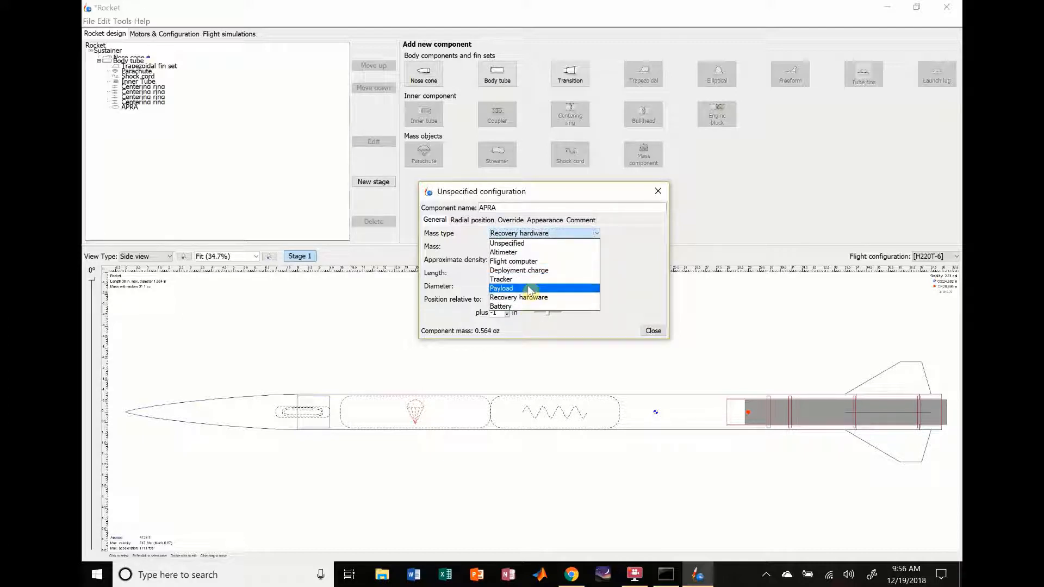
left_click(515, 306)
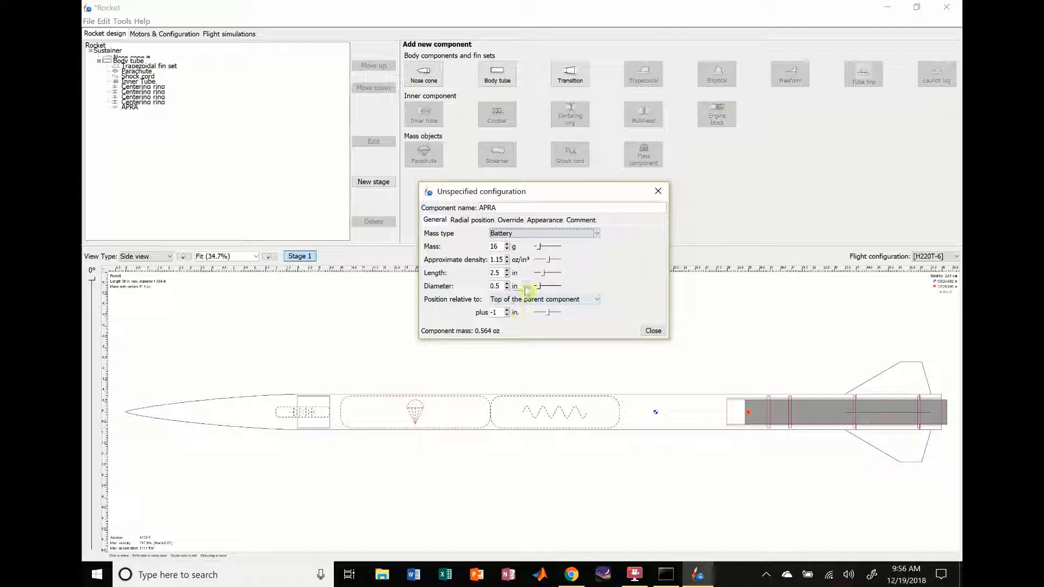
left_click(554, 234)
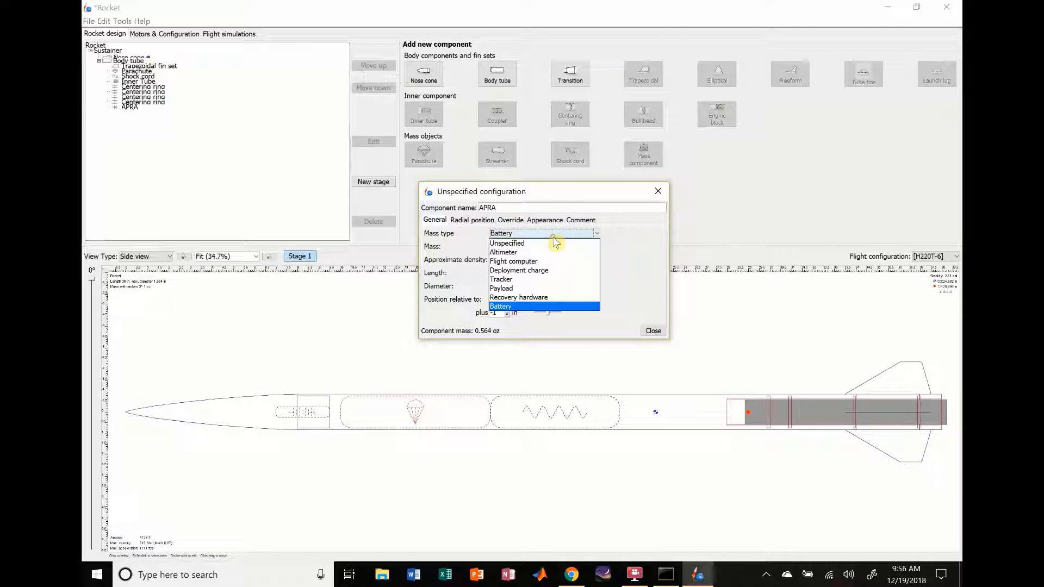
left_click(516, 252)
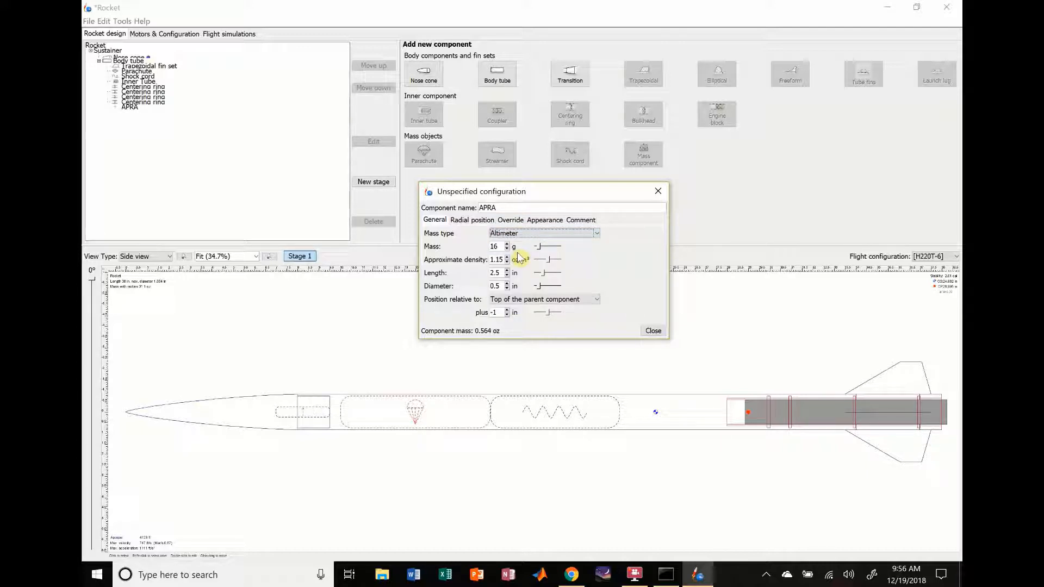
Step: Close the APRA configuration, look over the motor configurations and flight simulations, and return to the rocket design
left_click(650, 334)
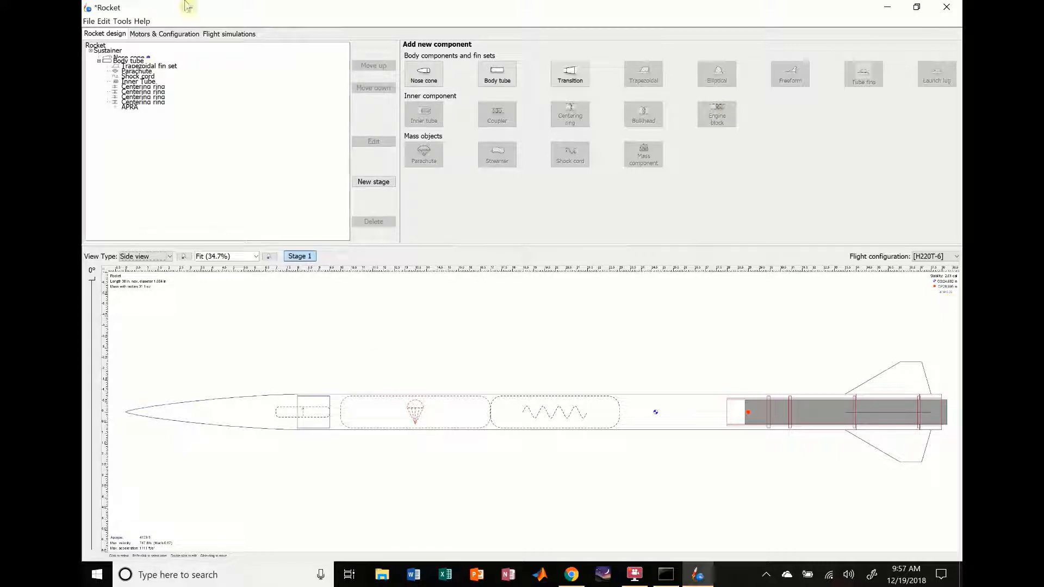
left_click(152, 35)
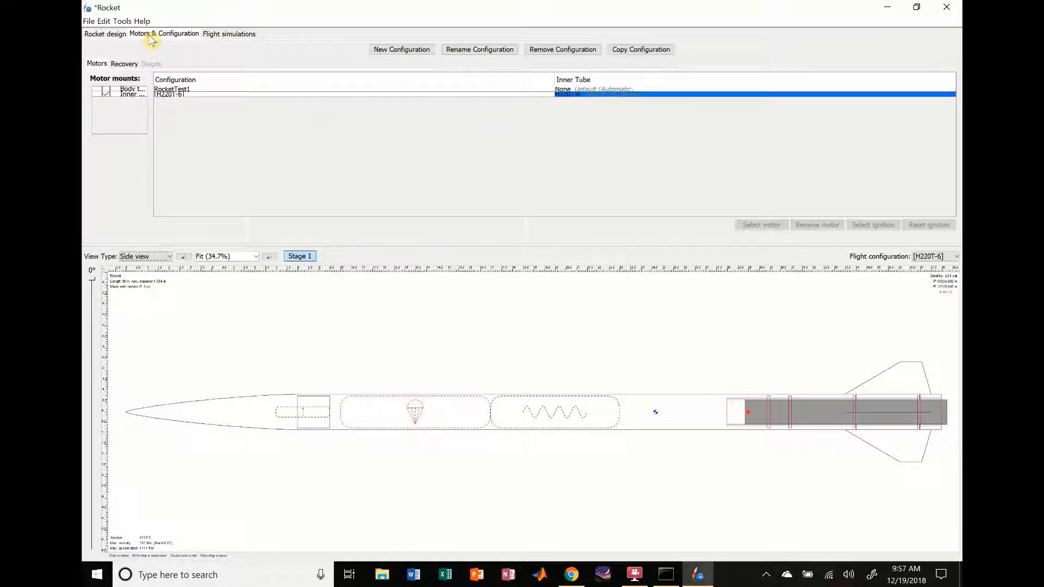
left_click(229, 33)
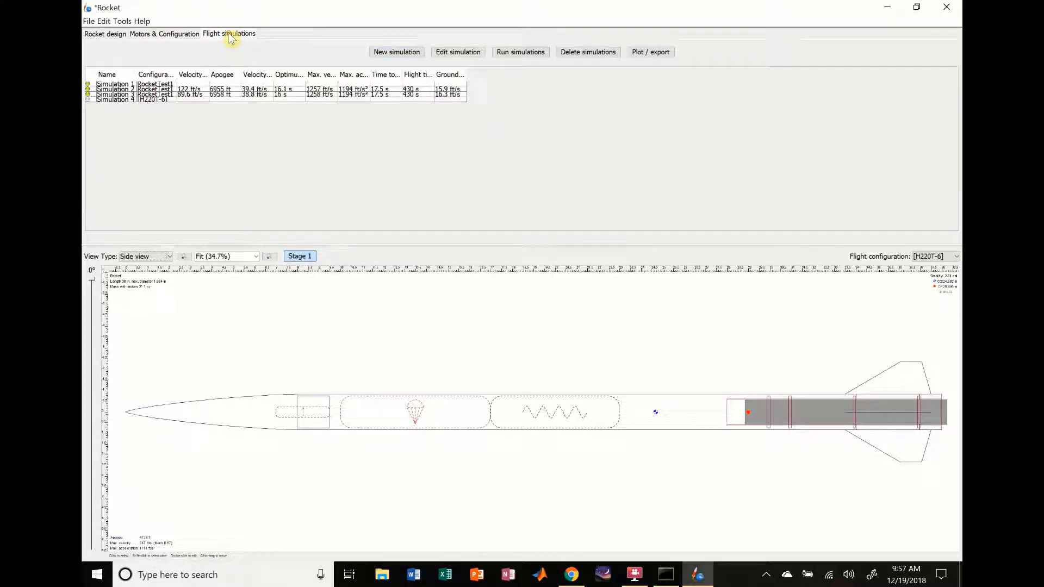
left_click(104, 34)
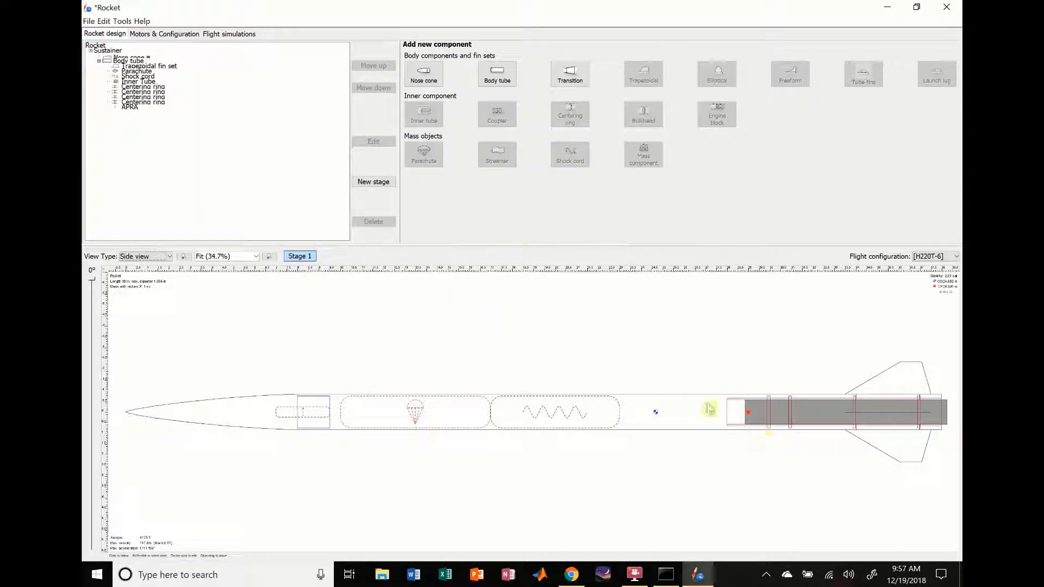